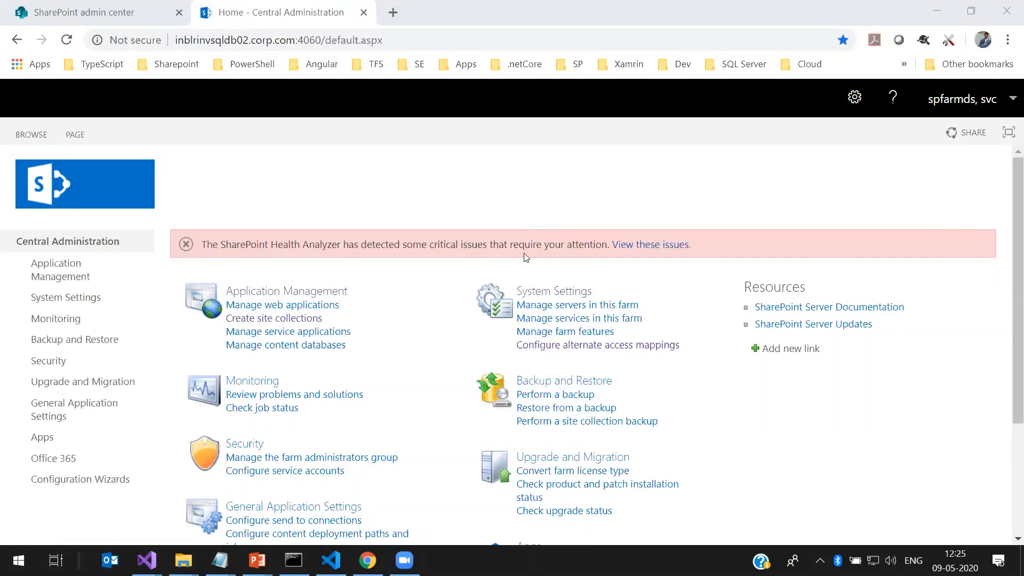
Look over the Central Administration home page and open the list of web applications under Application Management
{"action": "scroll", "coordinate": [427, 174], "scroll_direction": "down", "scroll_amount": 3}
{"action": "scroll", "coordinate": [427, 175], "scroll_direction": "up", "scroll_amount": 3}
{"action": "left_click", "coordinate": [59, 271]}
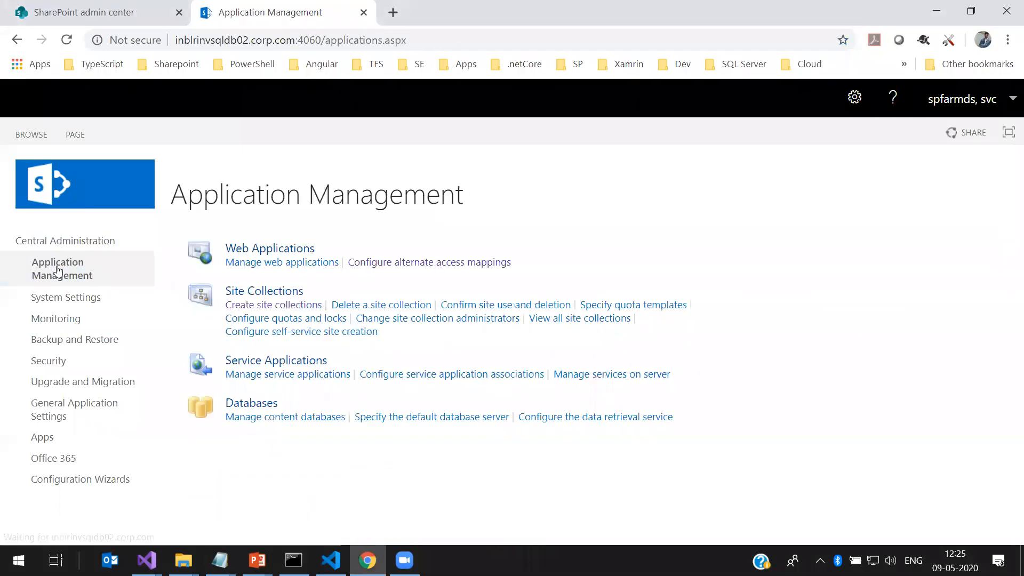
{"action": "left_click", "coordinate": [247, 266]}
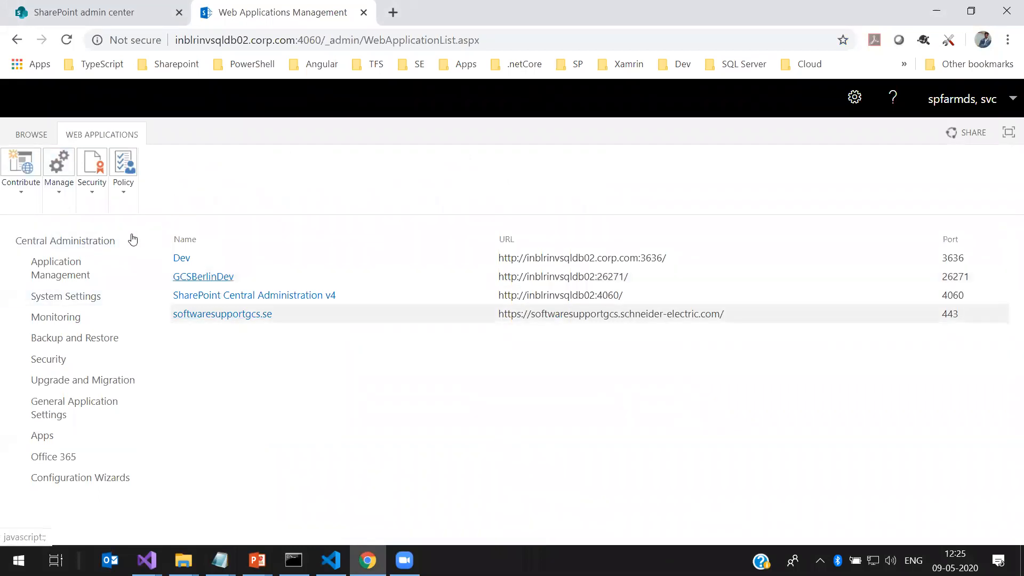
Look through the System Settings, Security, and Upgrade and Migration pages of Central Administration
{"action": "left_click", "coordinate": [54, 275]}
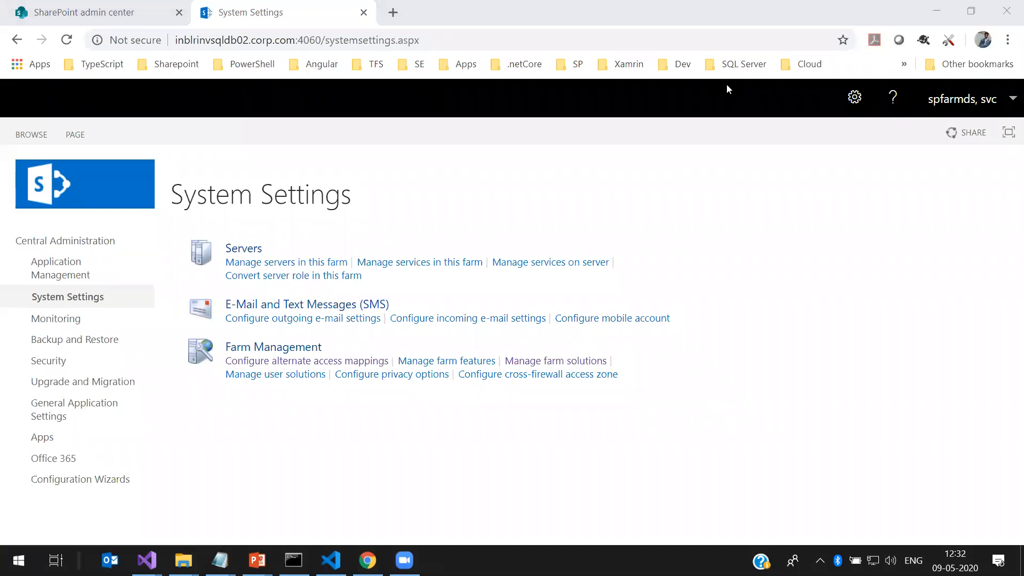
{"action": "left_click", "coordinate": [610, 161]}
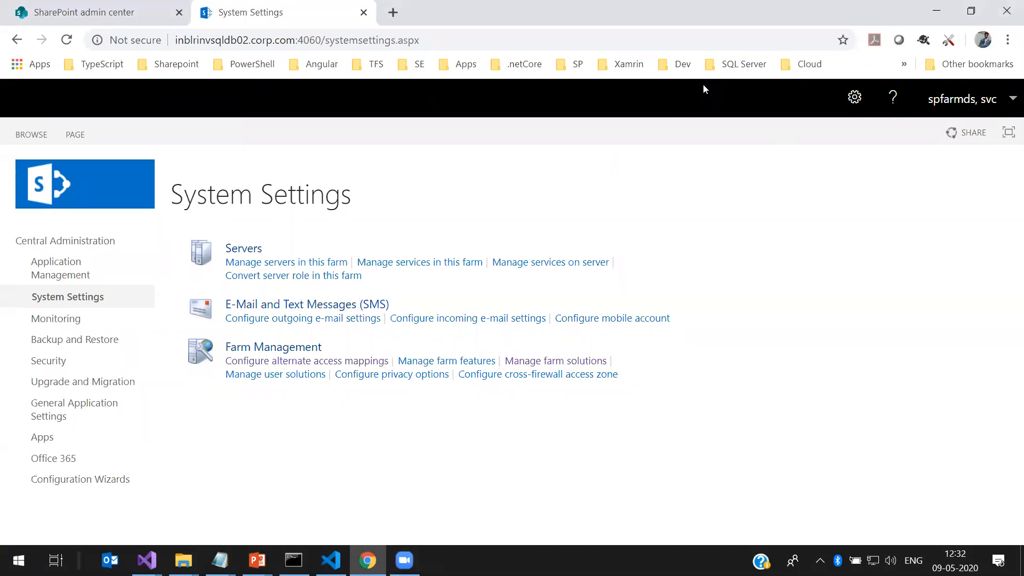
{"action": "left_click", "coordinate": [68, 363]}
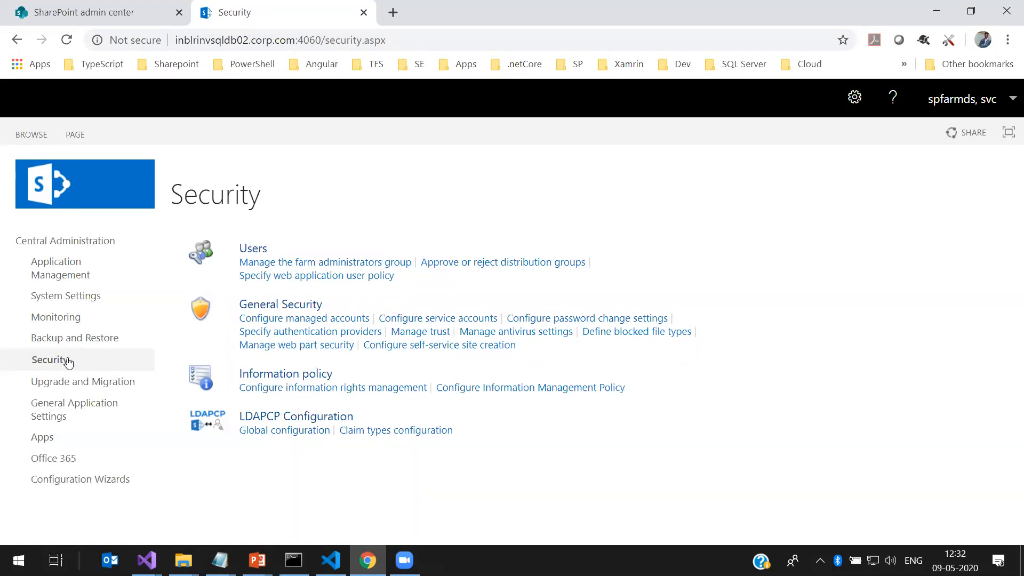
{"action": "left_click", "coordinate": [79, 382]}
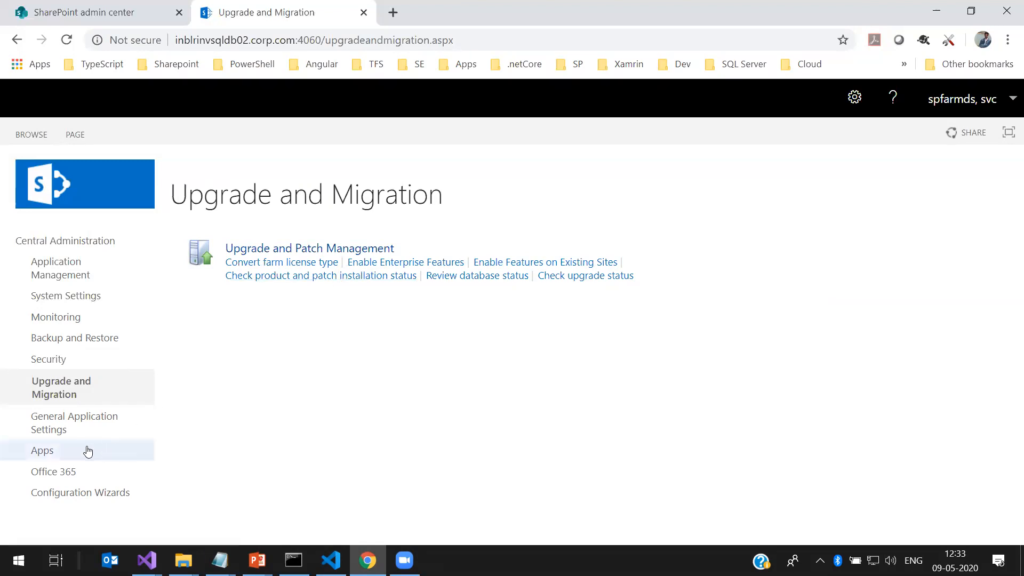
Open the Apps page of Central Administration, view the SharePoint Store through Purchase Apps, and return to Apps
{"action": "left_click", "coordinate": [48, 454]}
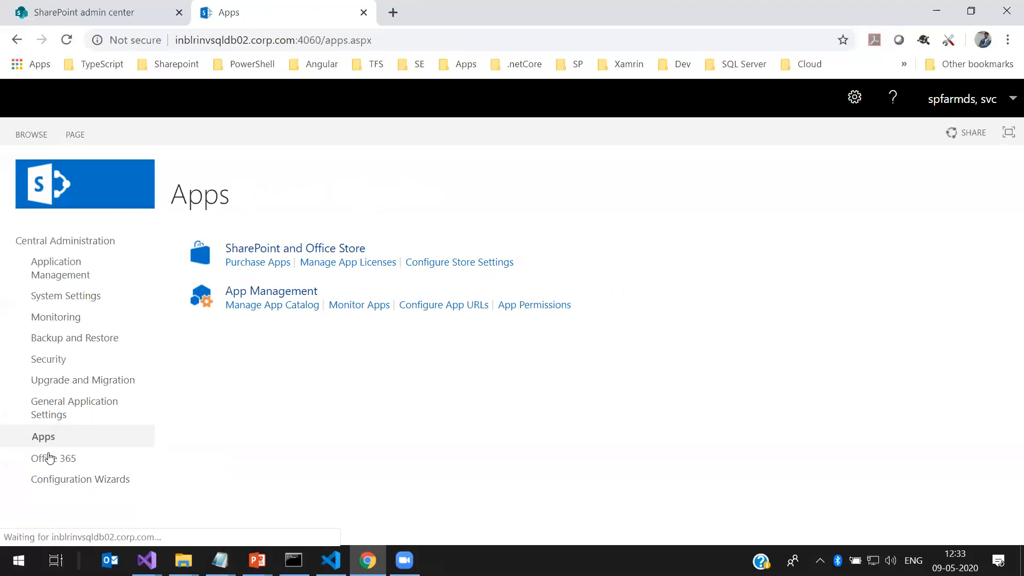
{"action": "left_click", "coordinate": [57, 460]}
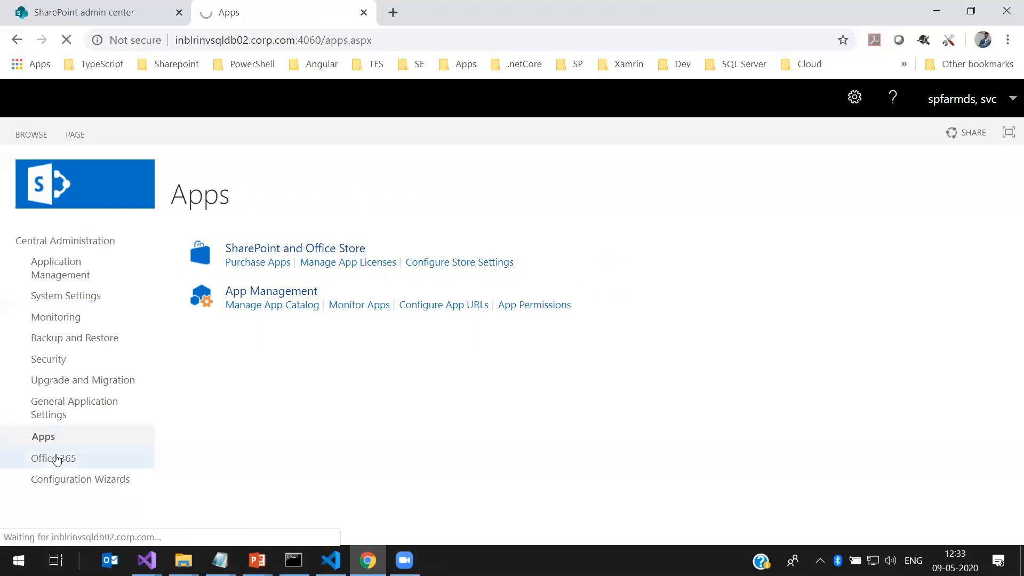
{"action": "left_click", "coordinate": [47, 438]}
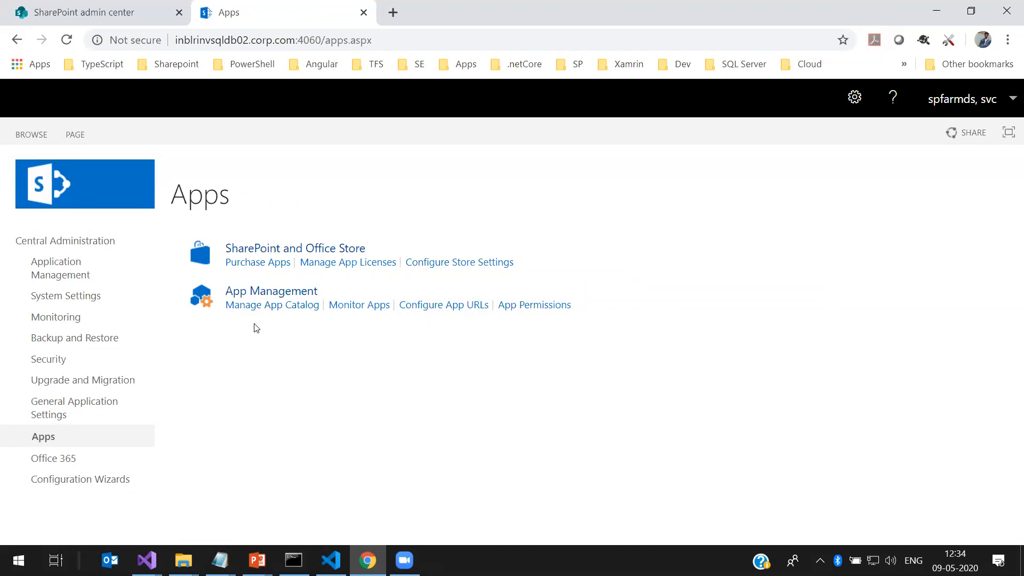
{"action": "left_click", "coordinate": [277, 267]}
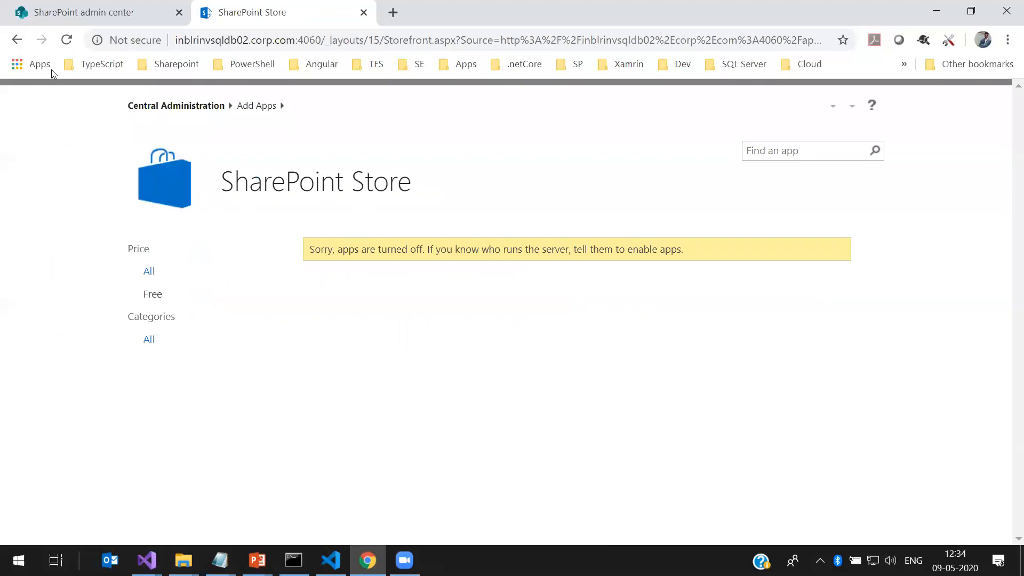
{"action": "left_click", "coordinate": [12, 48]}
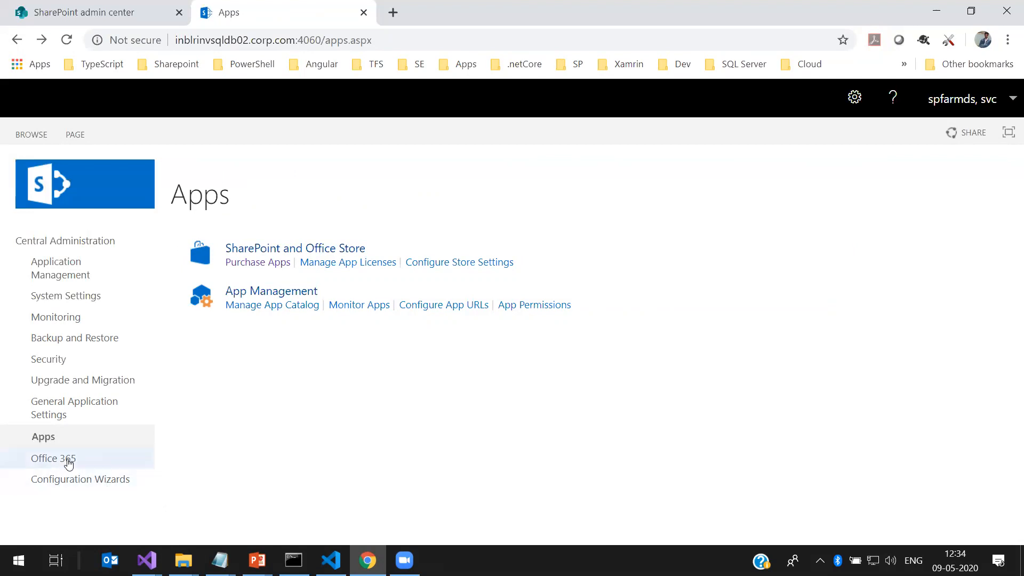
View the Office 365 page, and return to the Central Administration home page to look over its sections
{"action": "left_click", "coordinate": [67, 463]}
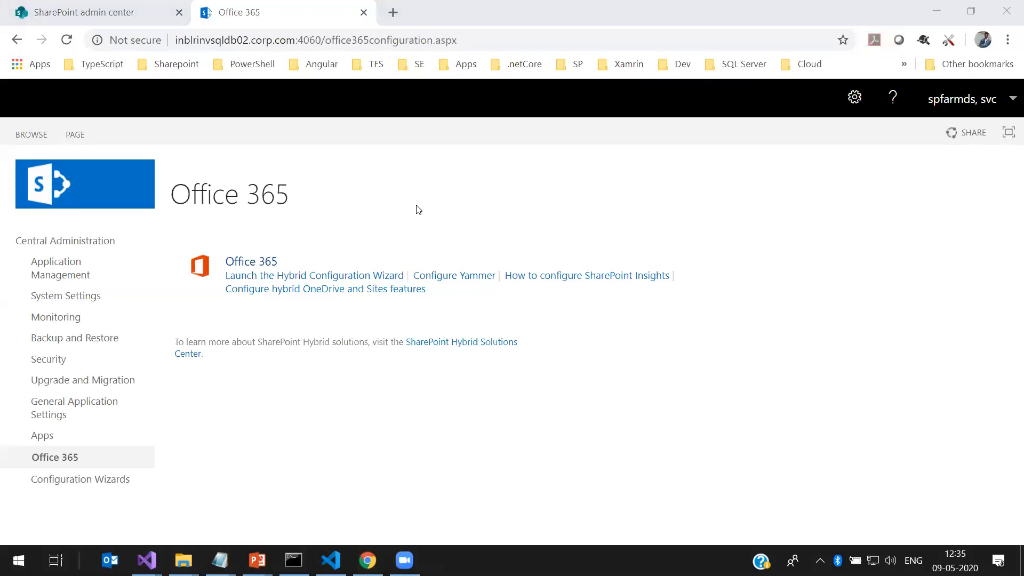
{"action": "left_click", "coordinate": [70, 241]}
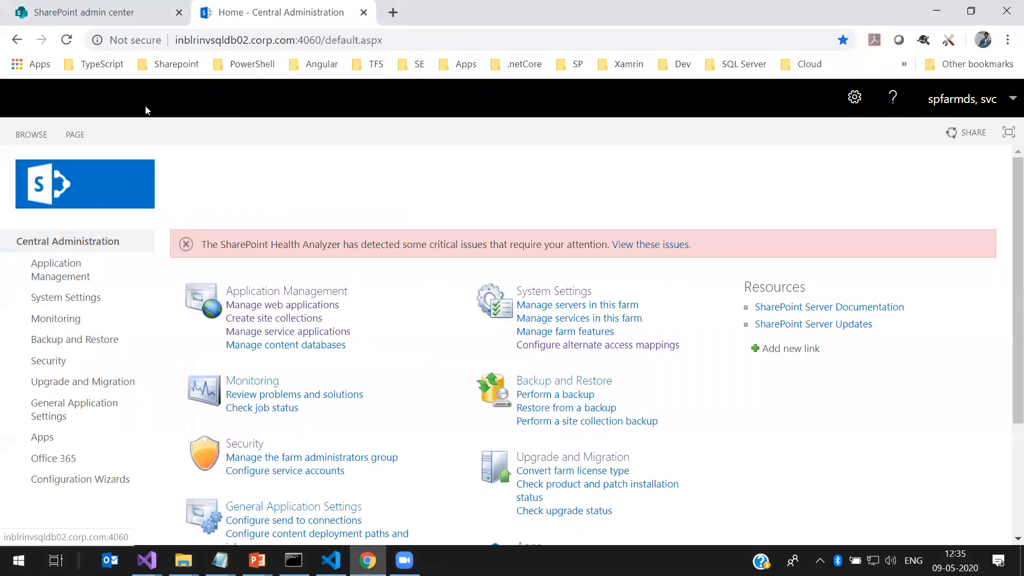
{"action": "scroll", "coordinate": [332, 279], "scroll_direction": "down", "scroll_amount": 2}
{"action": "scroll", "coordinate": [336, 271], "scroll_direction": "up", "scroll_amount": 1}
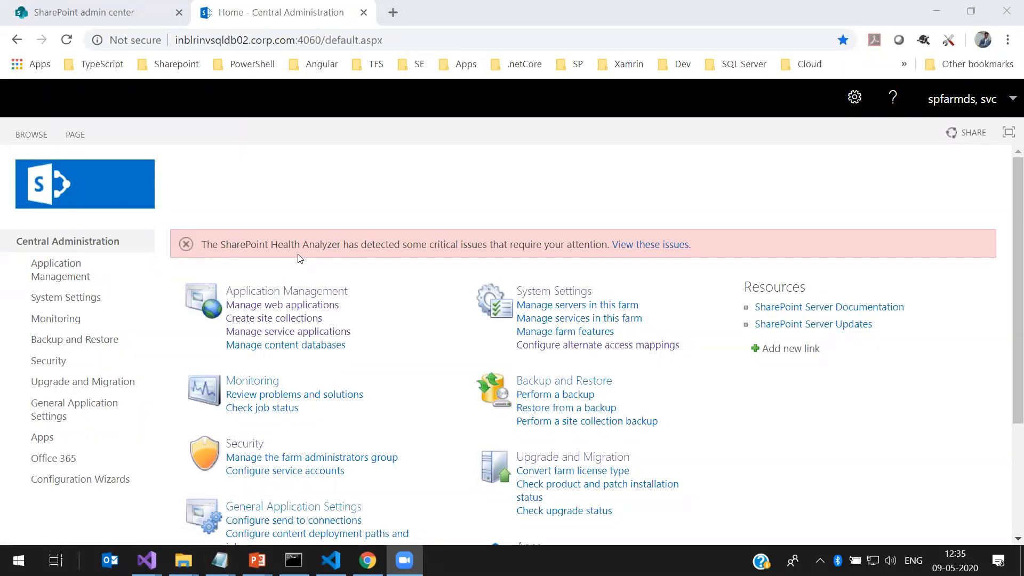
Examine the web address of the SharePoint admin center and return to Central Administration
{"action": "left_click", "coordinate": [120, 13]}
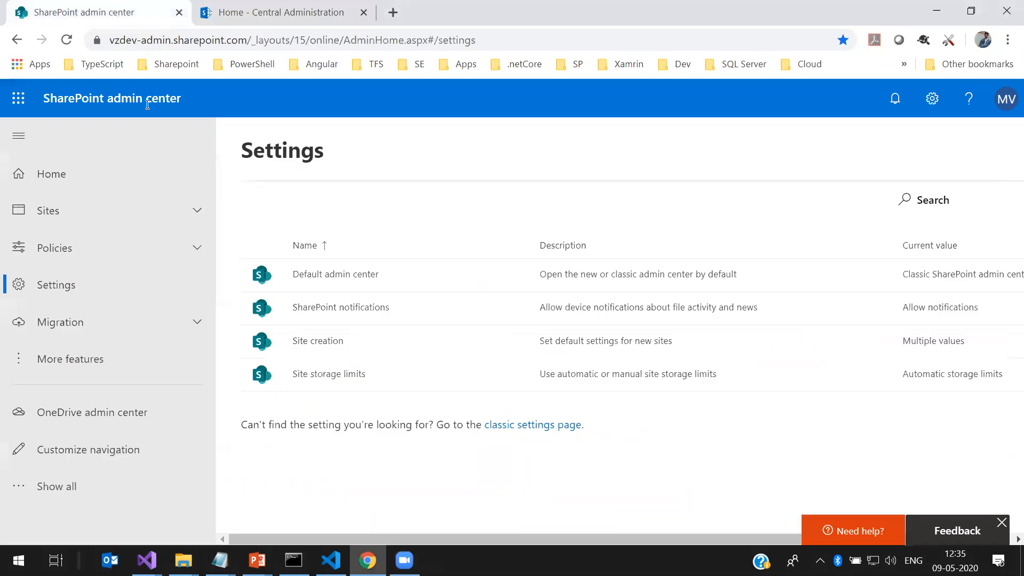
{"action": "left_click", "coordinate": [187, 44]}
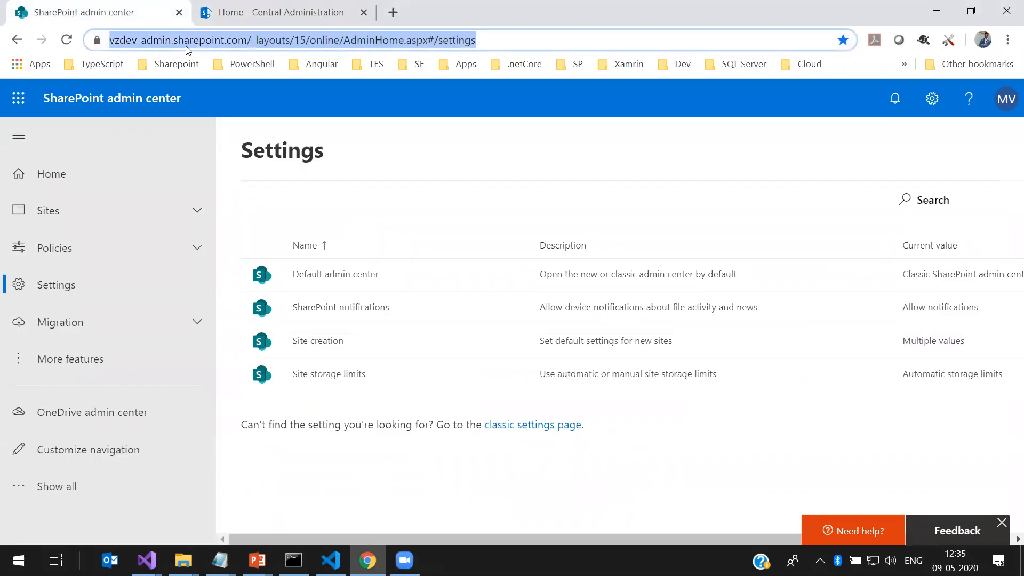
{"action": "key", "text": "BackSpace"}
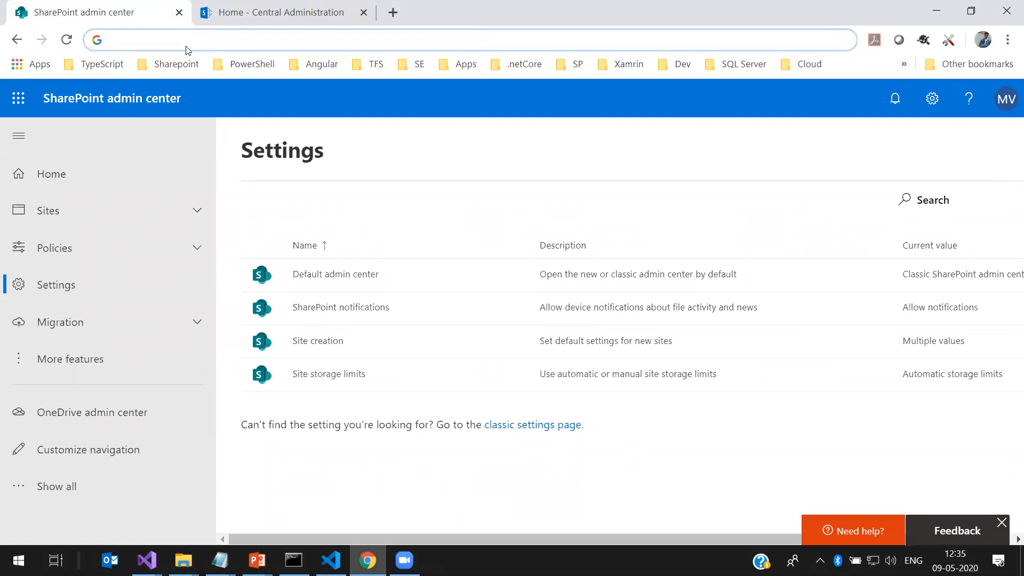
{"action": "left_click", "coordinate": [244, 13]}
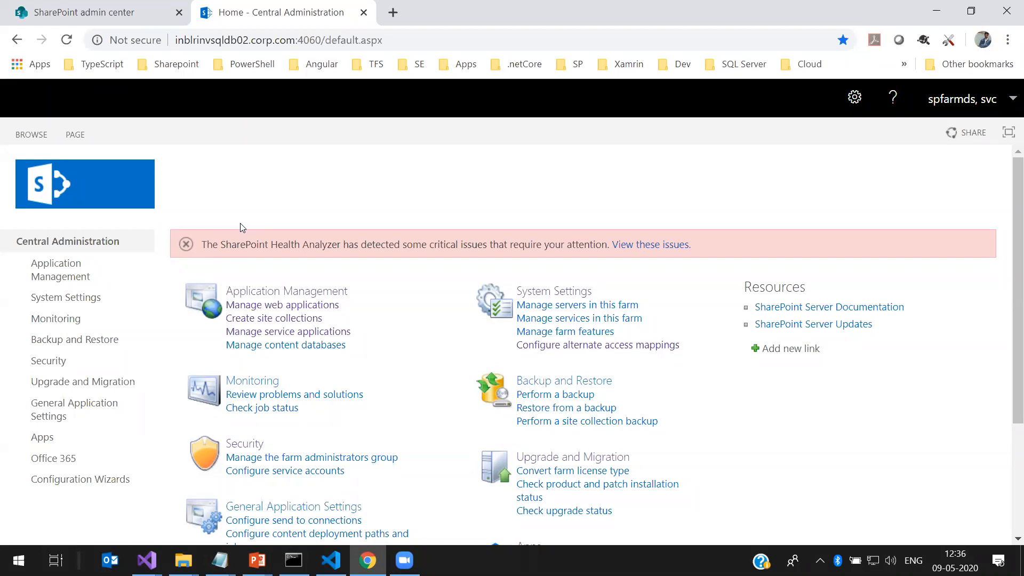
Open the Home page of the SharePoint admin center and compare it with the Central Administration home page
{"action": "left_click", "coordinate": [136, 5]}
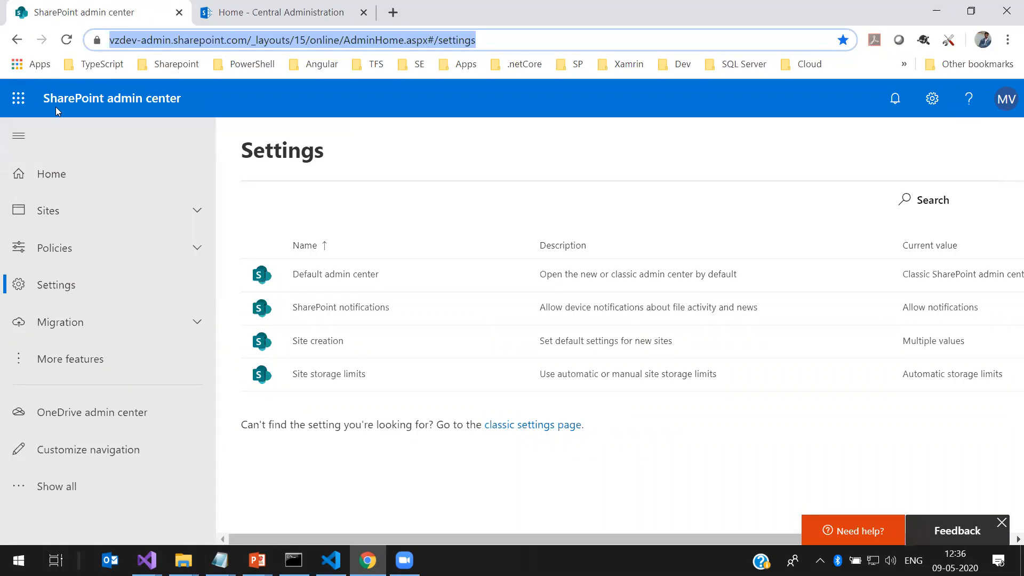
{"action": "left_click", "coordinate": [50, 176]}
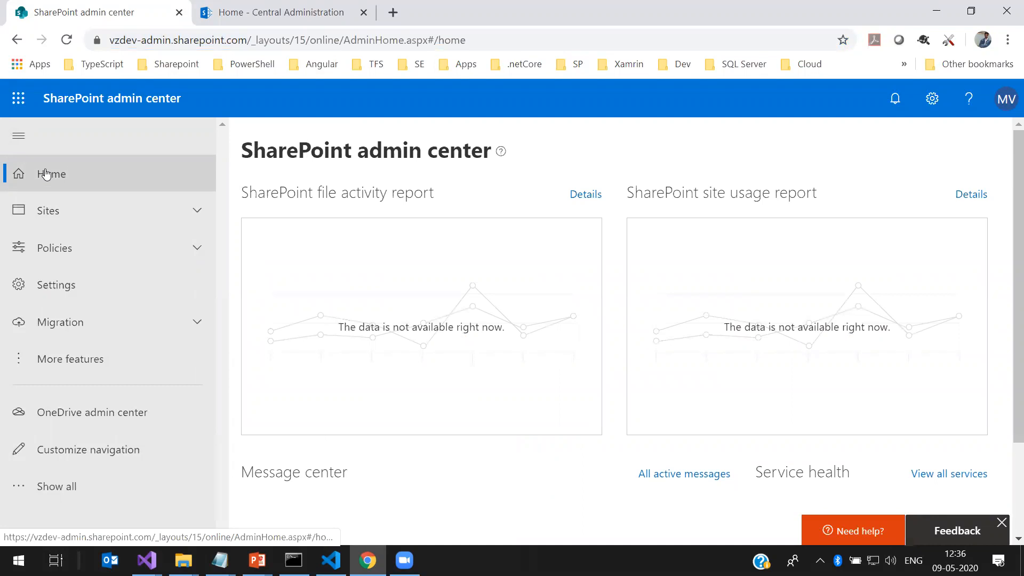
{"action": "left_click", "coordinate": [283, 14]}
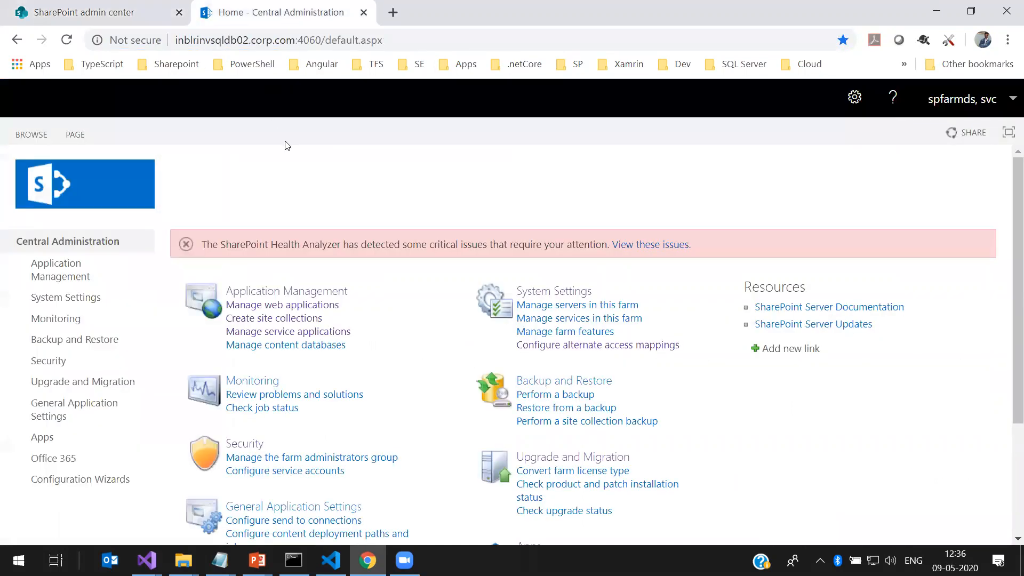
{"action": "scroll", "coordinate": [261, 224], "scroll_direction": "down", "scroll_amount": 1}
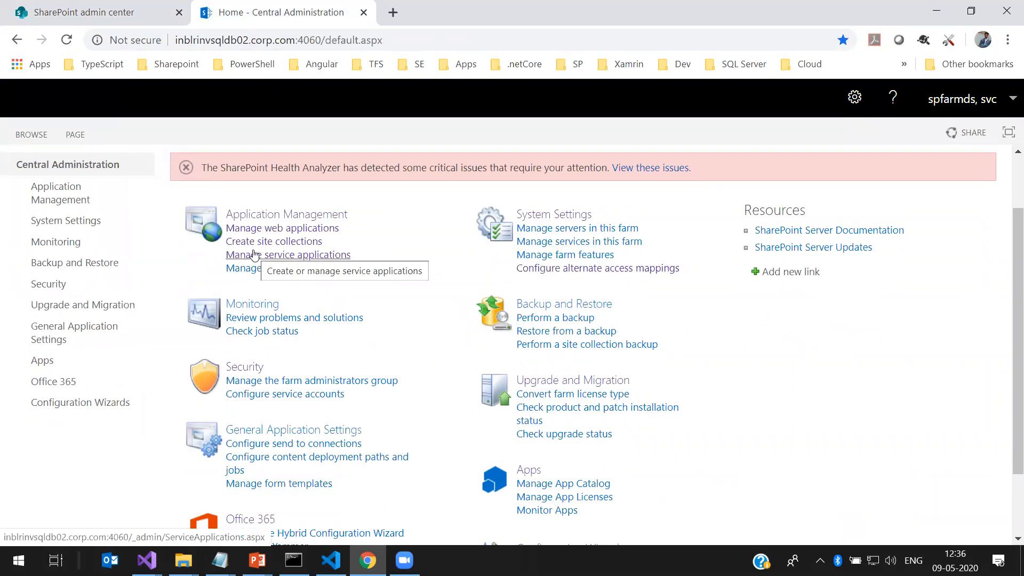
Compare the SharePoint admin center's Home page with the Application Management page of Central Administration
{"action": "left_click", "coordinate": [131, 15]}
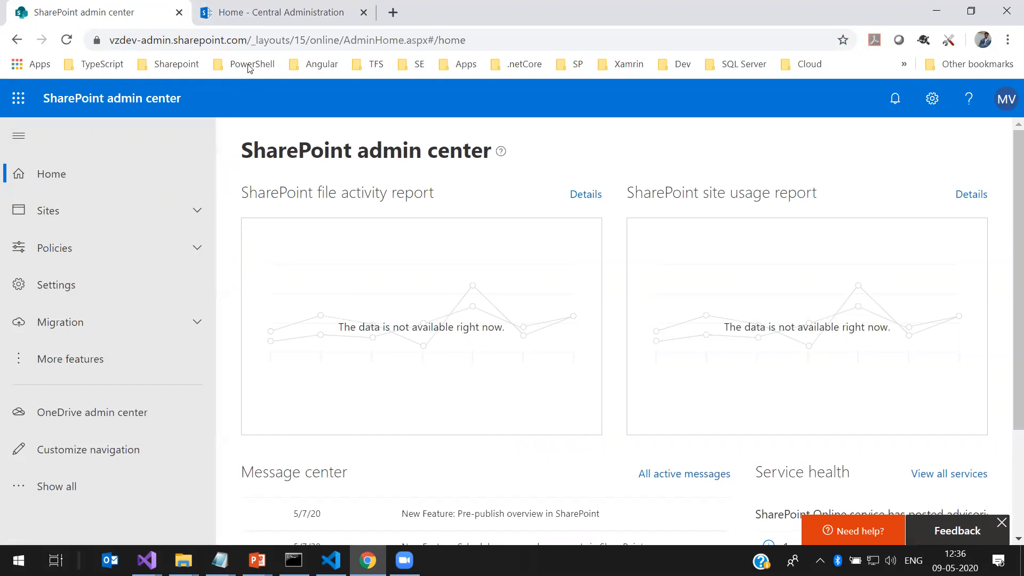
{"action": "left_click", "coordinate": [248, 20]}
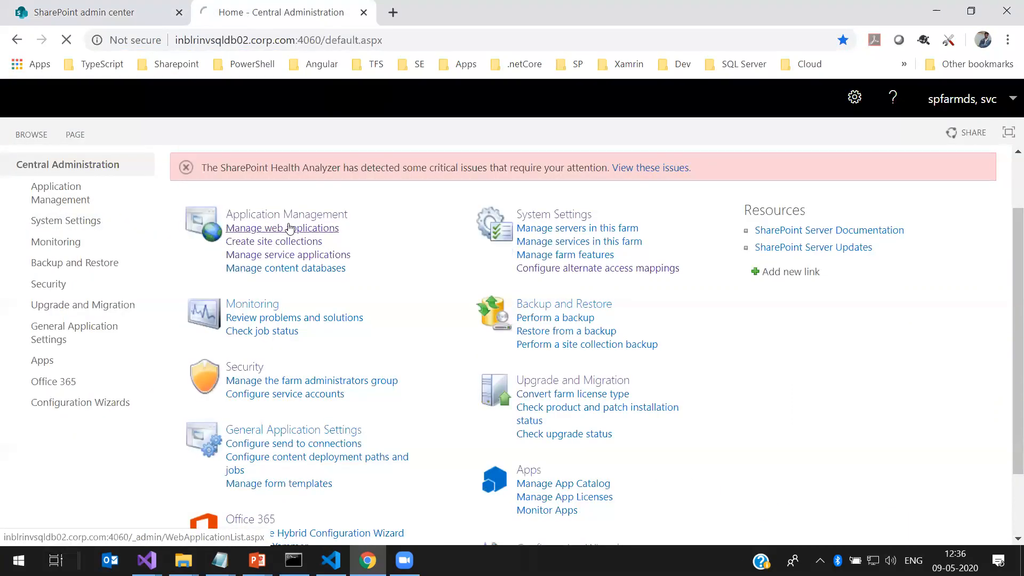
{"action": "left_click", "coordinate": [80, 202]}
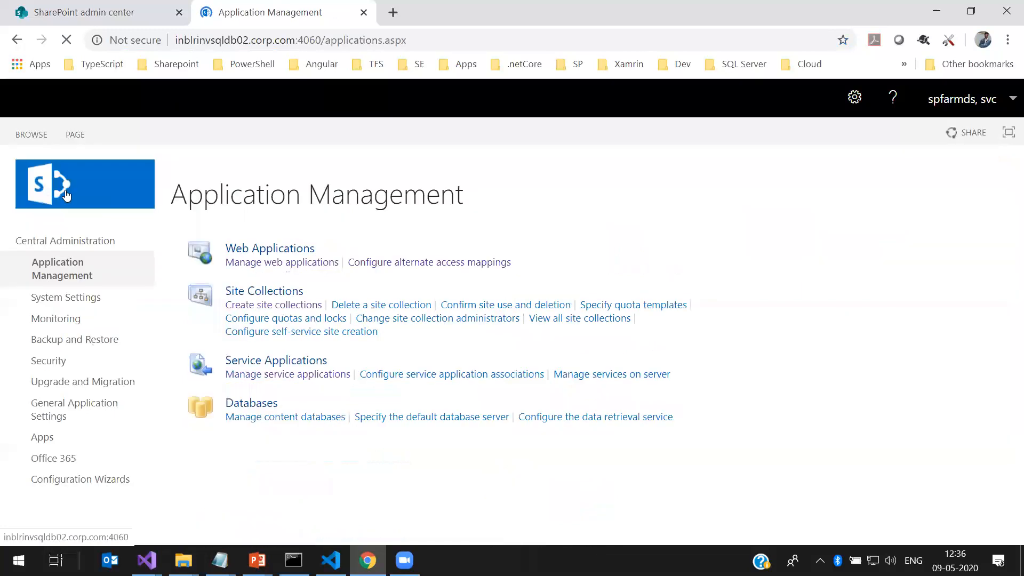
{"action": "left_click", "coordinate": [115, 12]}
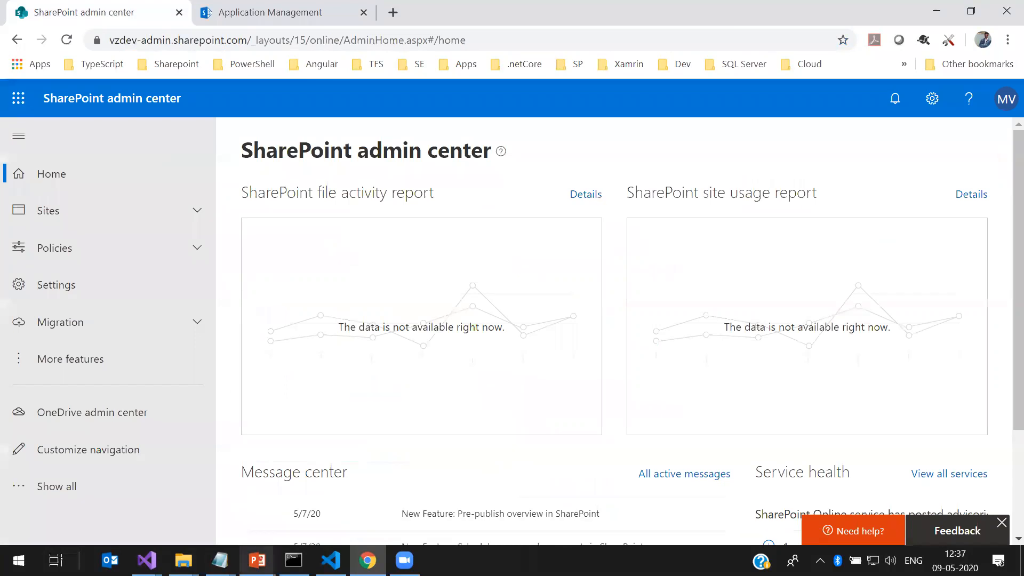
Switch to the SharePoint_Admin_Training presentation in PowerPoint and review the Server Farm Architecture and Site Architecture and Objects slides
{"action": "left_click", "coordinate": [257, 560]}
{"action": "left_click", "coordinate": [152, 479]}
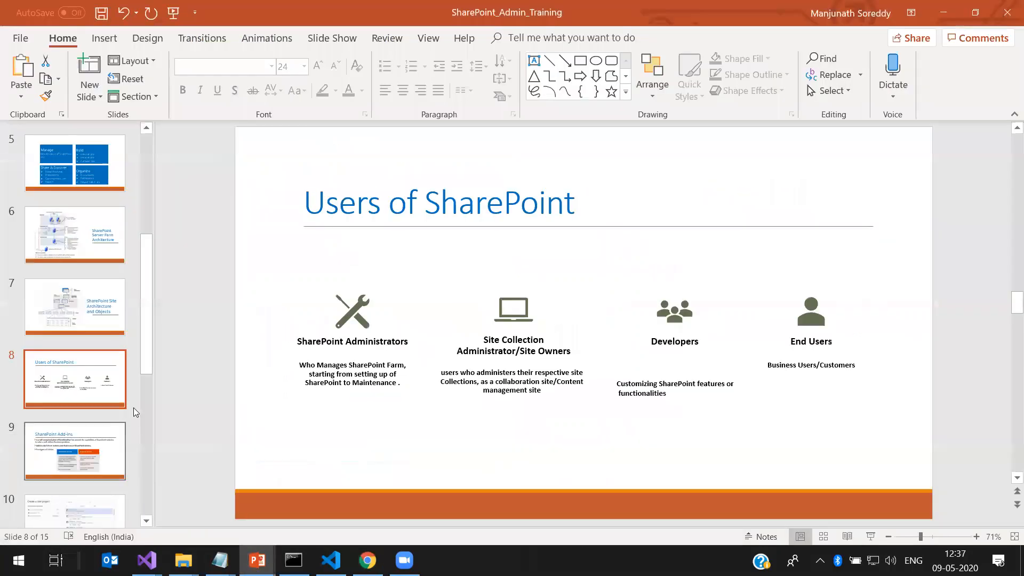
{"action": "left_click", "coordinate": [105, 238]}
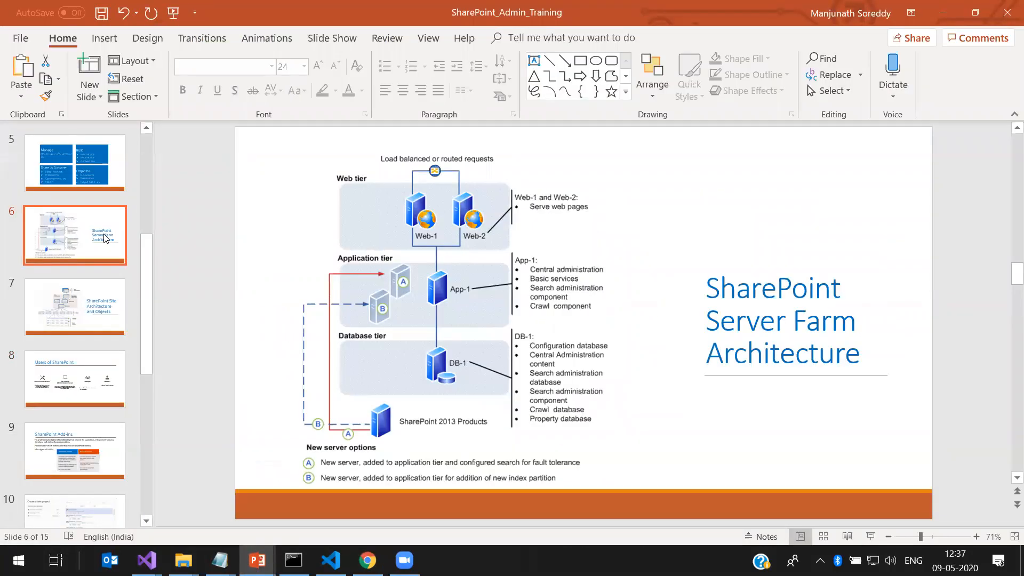
{"action": "left_click", "coordinate": [51, 302]}
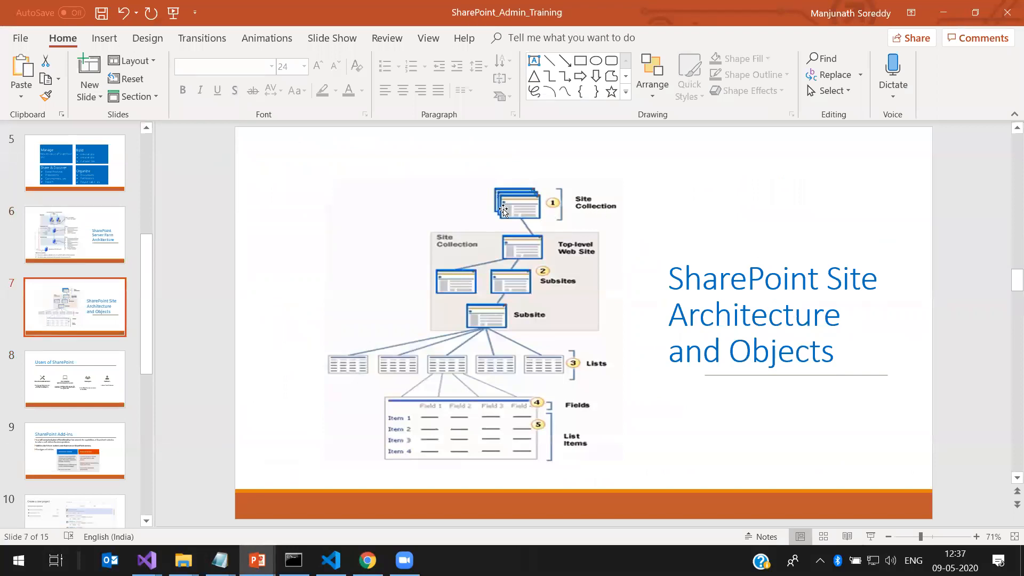
{"action": "left_click", "coordinate": [82, 221]}
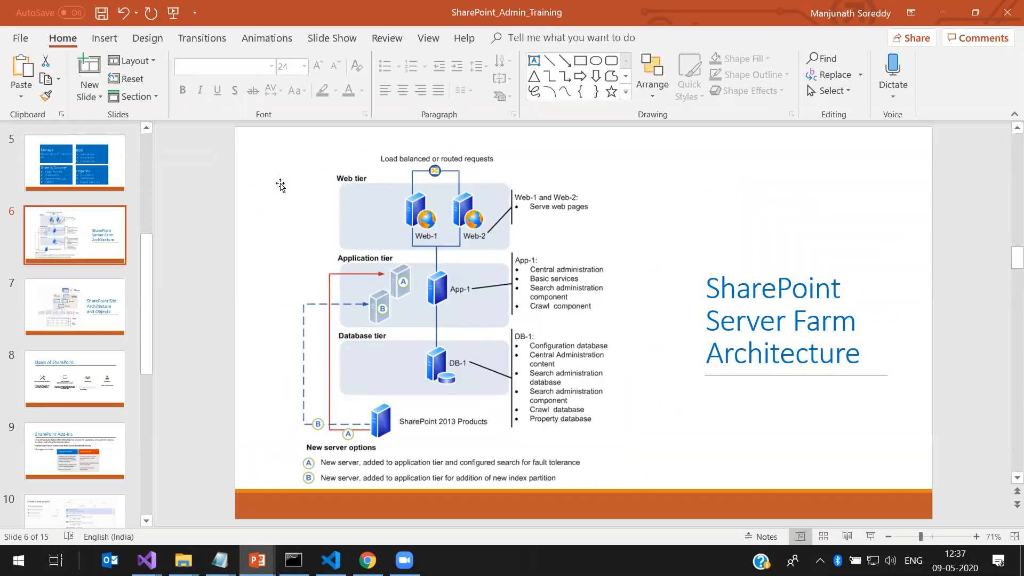
{"action": "left_click", "coordinate": [98, 299]}
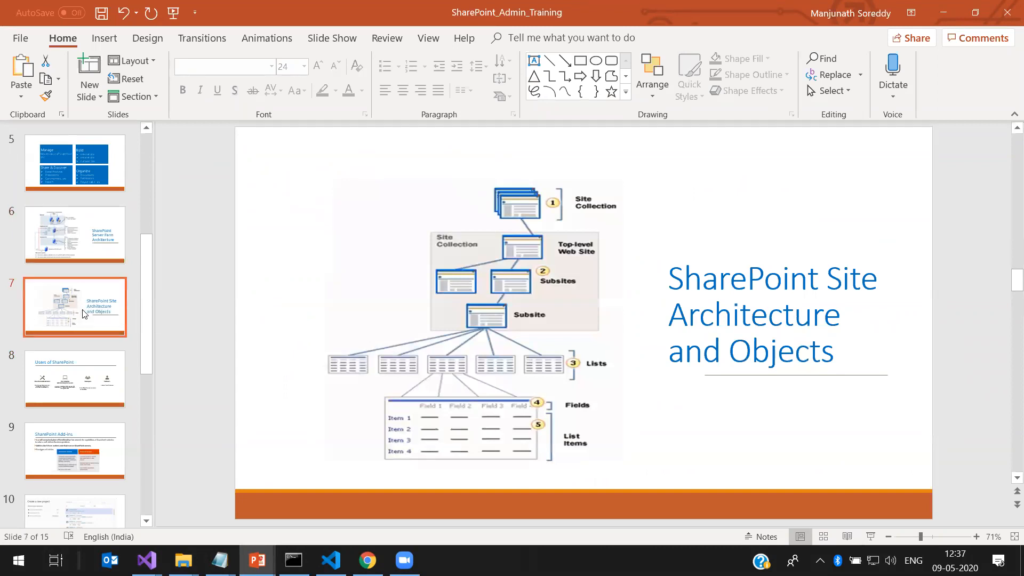
Switch back to Chrome and examine the site management options in the SharePoint admin center and in Application Management
{"action": "left_click", "coordinate": [367, 560]}
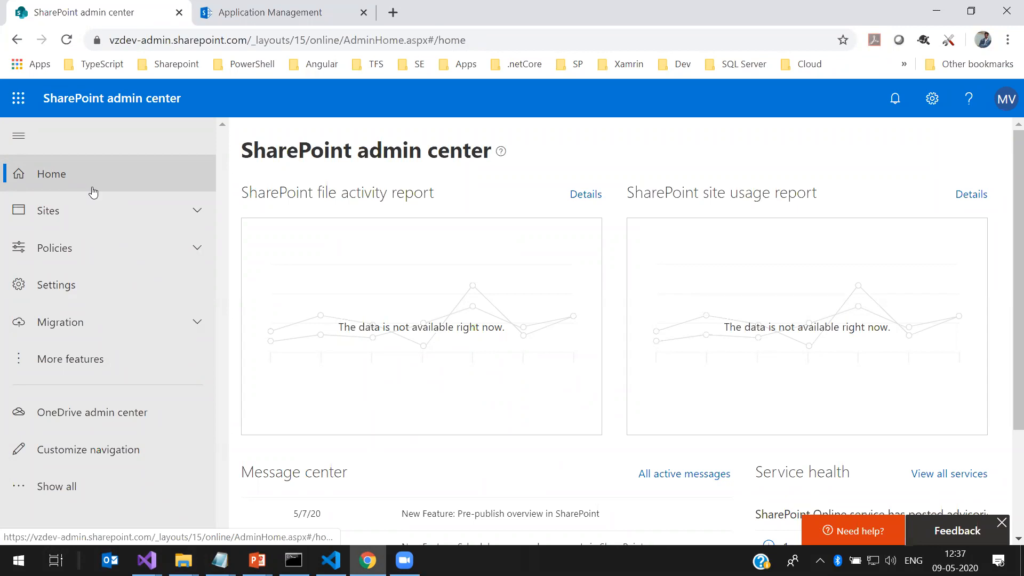
{"action": "left_click", "coordinate": [269, 12]}
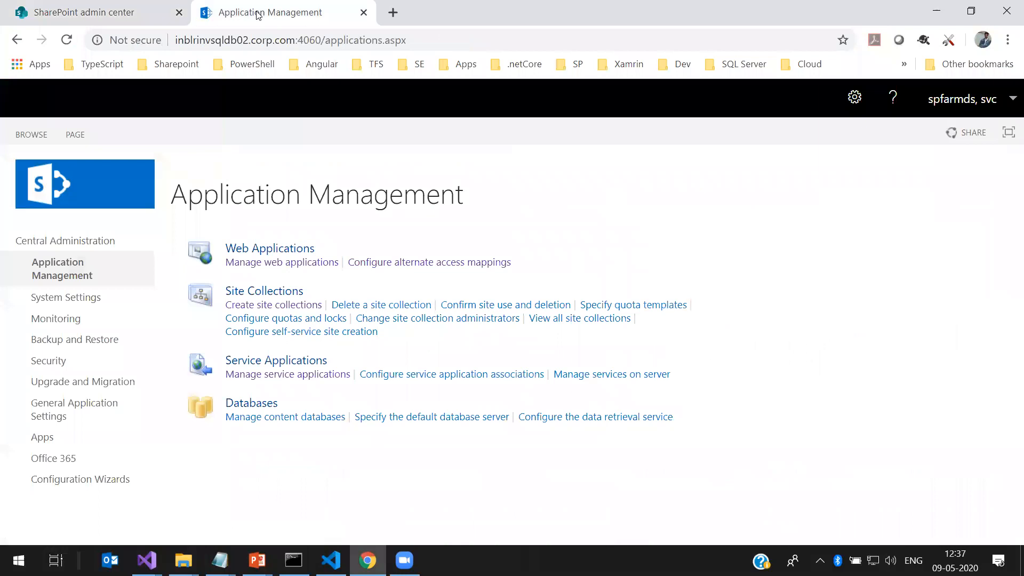
{"action": "left_click", "coordinate": [100, 11]}
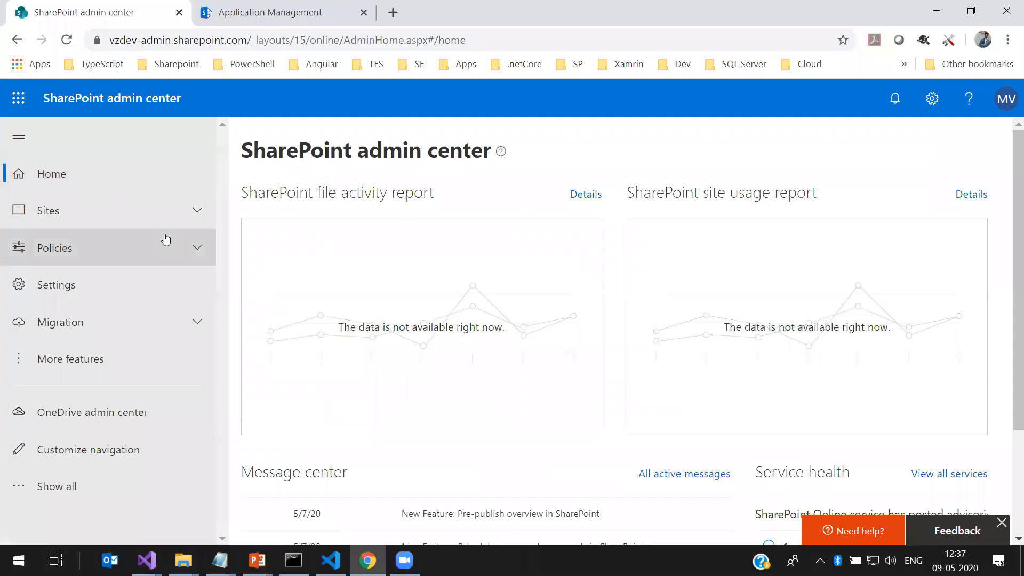
{"action": "left_click", "coordinate": [262, 20]}
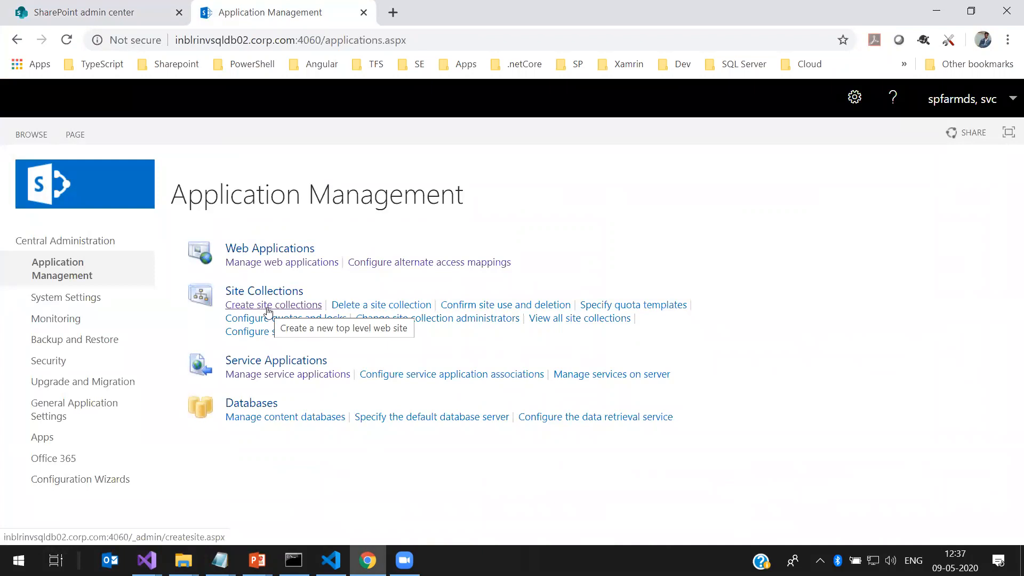
Expand the Sites section in the SharePoint admin center and review the classic features offered on the More features page
{"action": "left_click", "coordinate": [104, 5]}
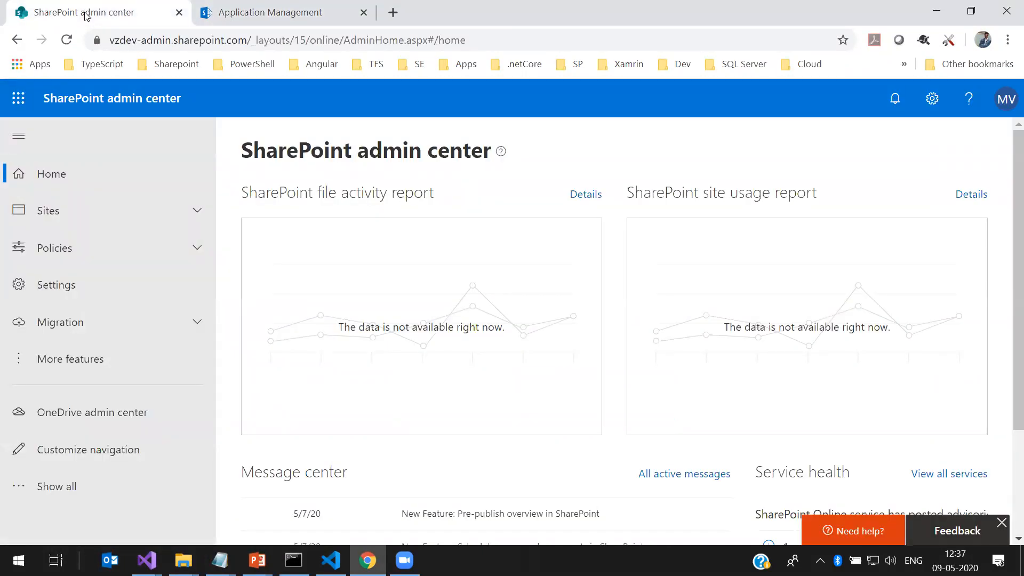
{"action": "left_click", "coordinate": [198, 211]}
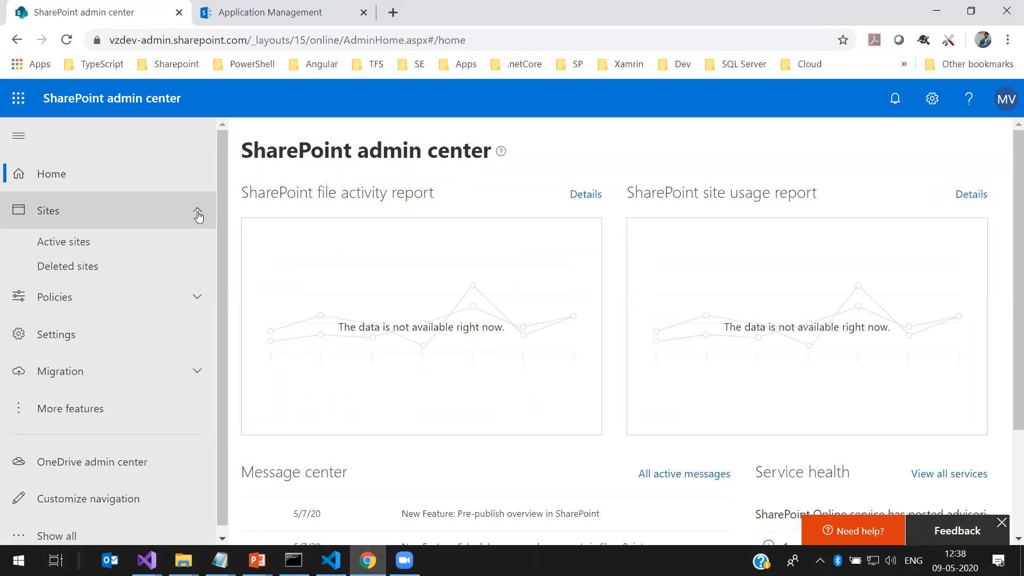
{"action": "scroll", "coordinate": [198, 219], "scroll_direction": "down", "scroll_amount": 1}
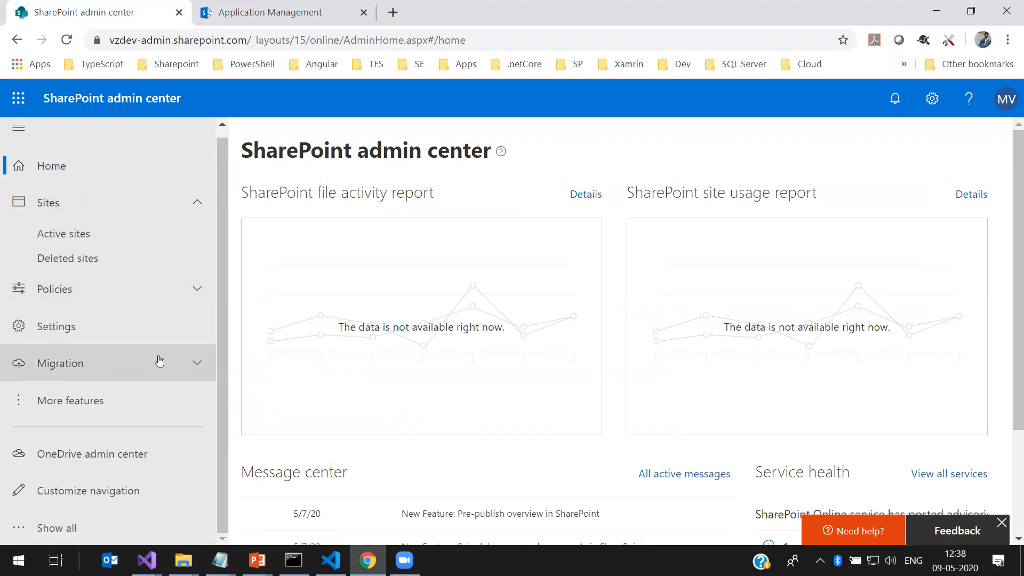
{"action": "left_click", "coordinate": [103, 406]}
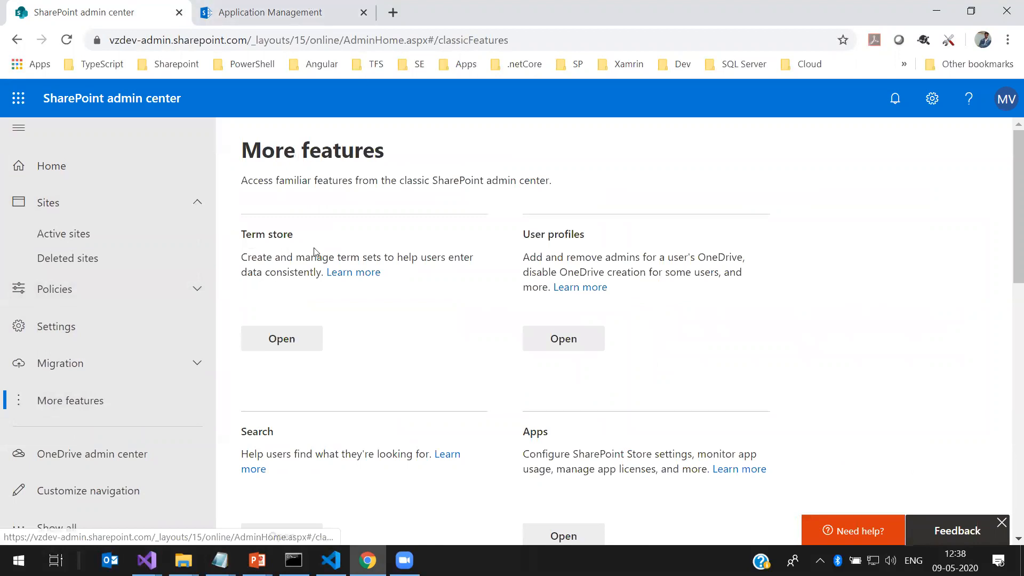
{"action": "scroll", "coordinate": [278, 347], "scroll_direction": "down", "scroll_amount": 10}
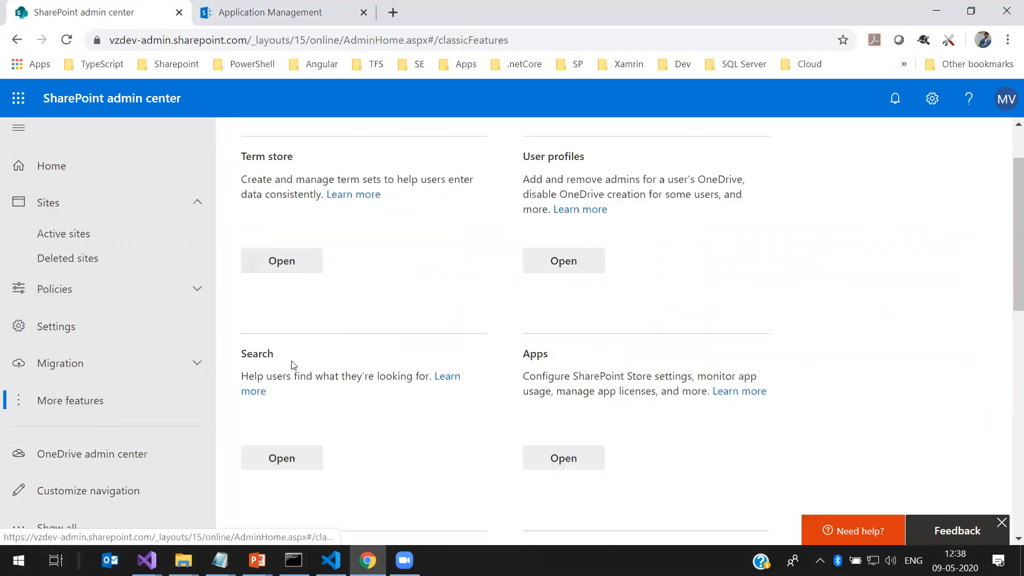
{"action": "scroll", "coordinate": [681, 373], "scroll_direction": "up", "scroll_amount": 6}
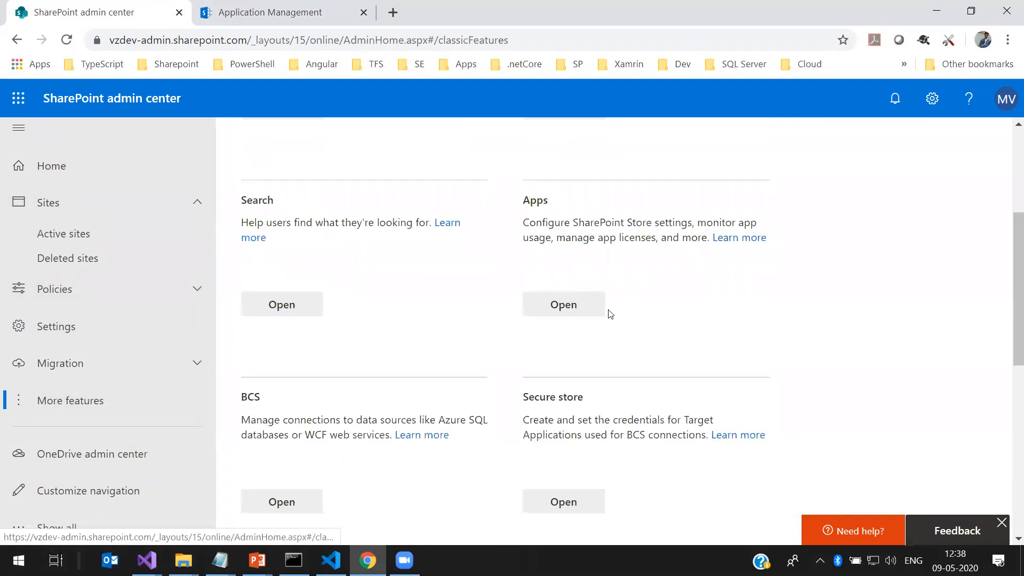
{"action": "scroll", "coordinate": [587, 369], "scroll_direction": "down", "scroll_amount": 7}
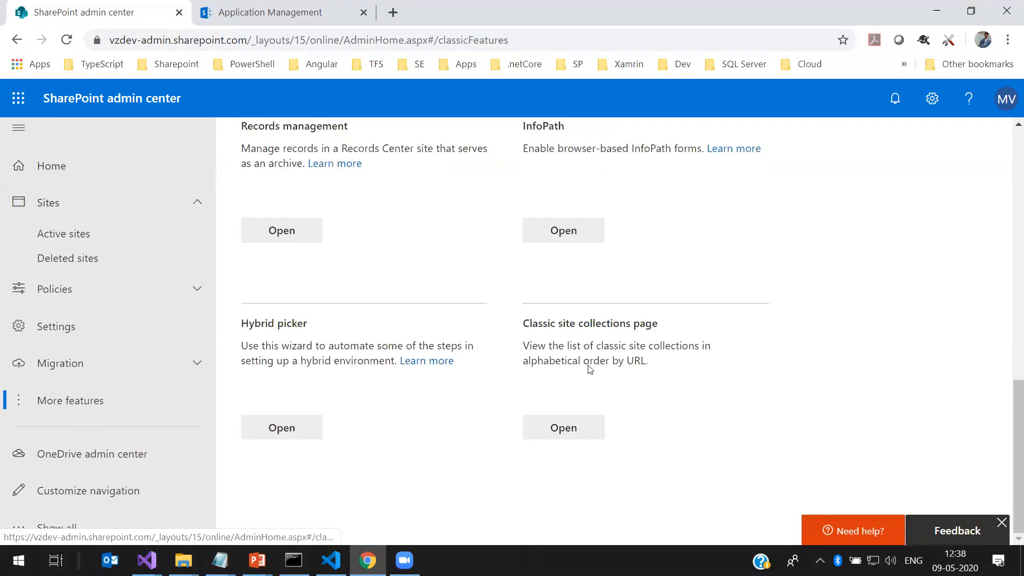
Open the Hybrid picker from More features and go to the site collections page of the classic SharePoint admin center
{"action": "left_click", "coordinate": [301, 440]}
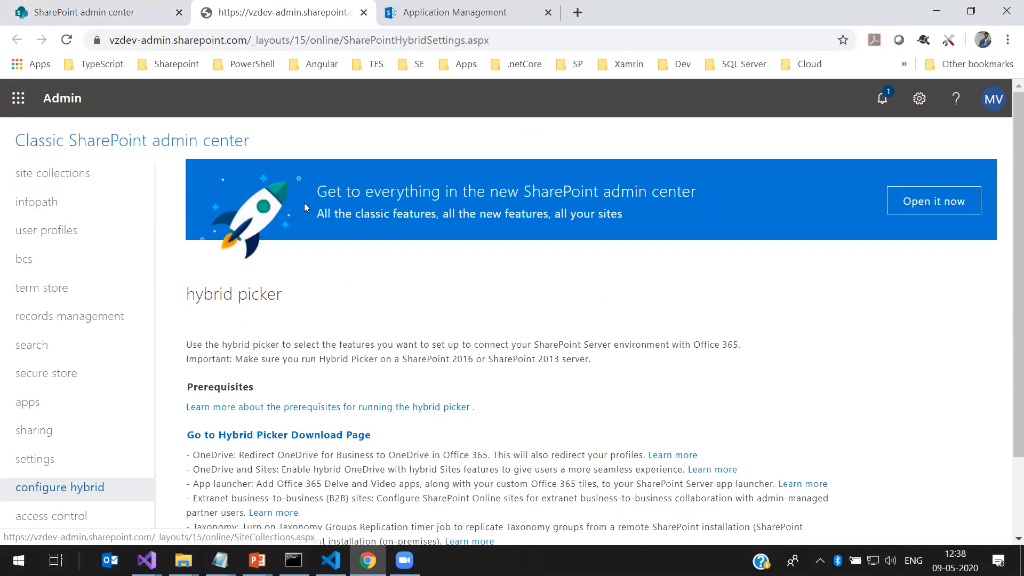
{"action": "left_click", "coordinate": [54, 181]}
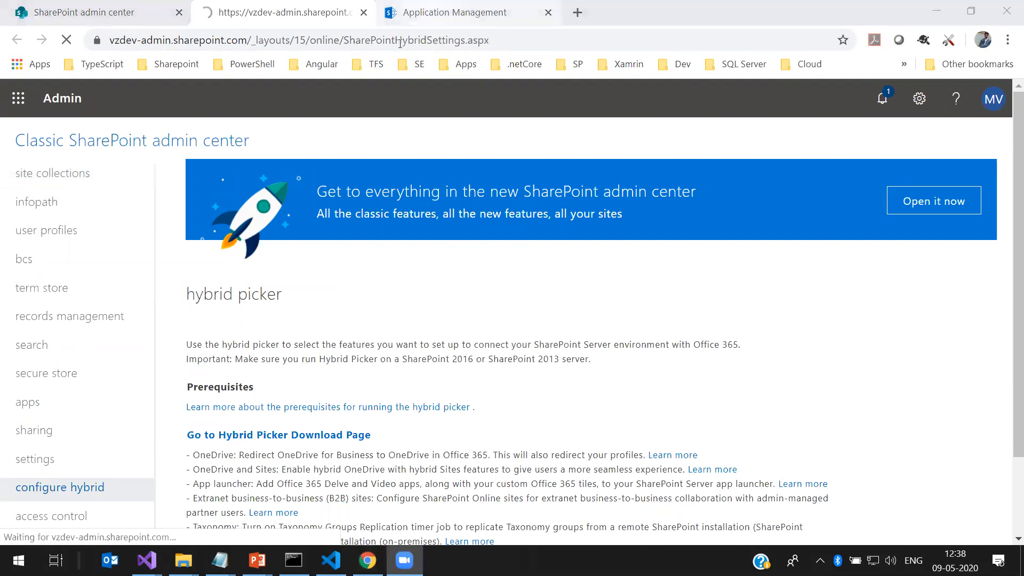
{"action": "left_click", "coordinate": [86, 11]}
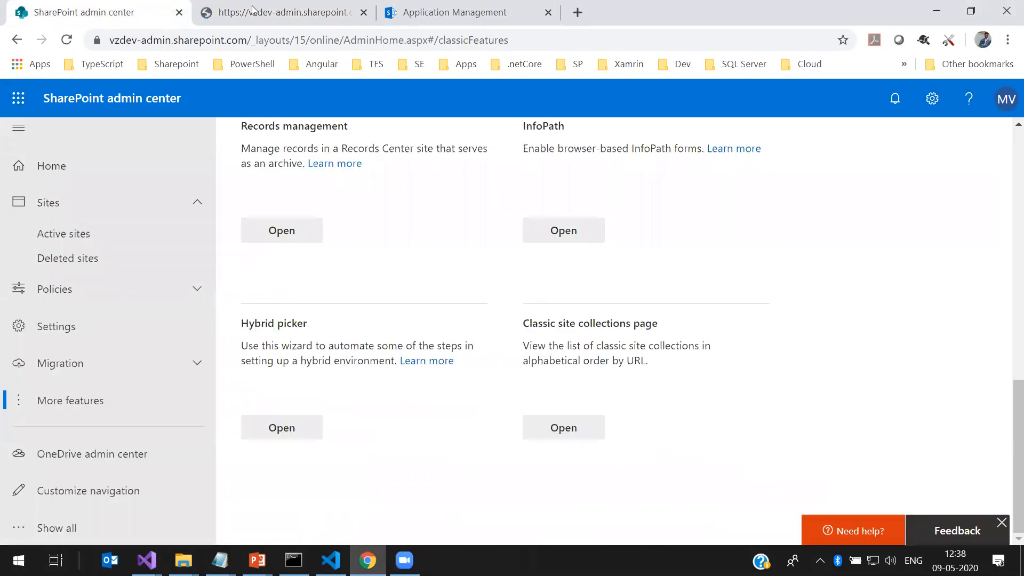
{"action": "left_click", "coordinate": [454, 12]}
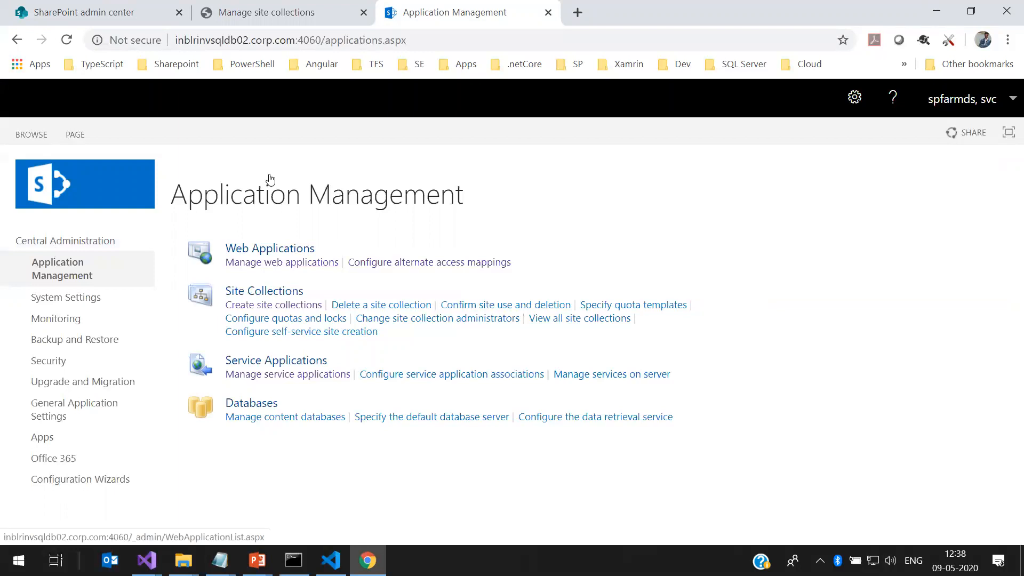
{"action": "left_click", "coordinate": [267, 15]}
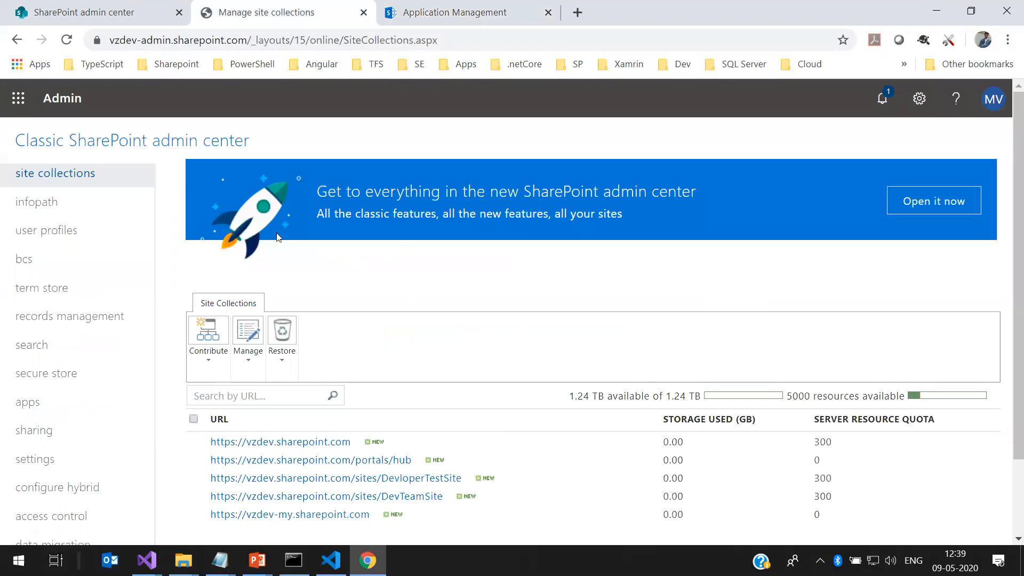
Examine the Contribute options for creating and deleting site collections in the classic admin center against Application Management
{"action": "left_click", "coordinate": [211, 361]}
{"action": "left_click", "coordinate": [206, 410]}
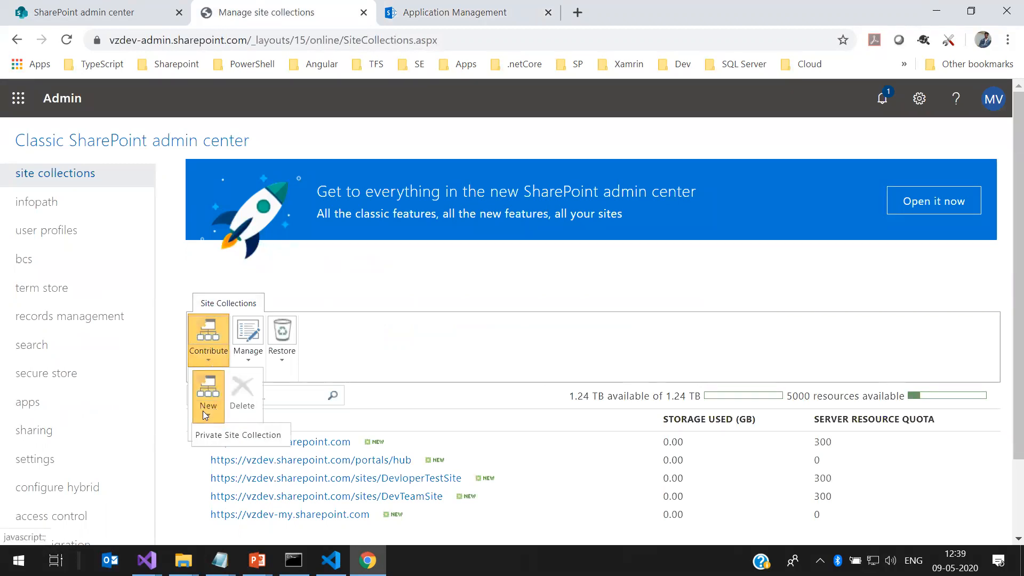
{"action": "left_click", "coordinate": [483, 16]}
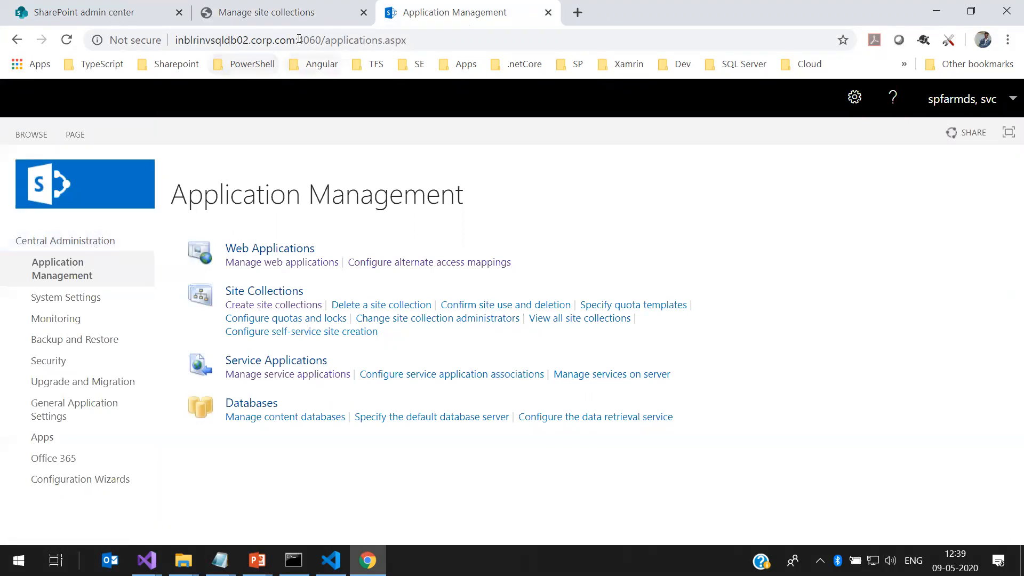
{"action": "left_click", "coordinate": [266, 12]}
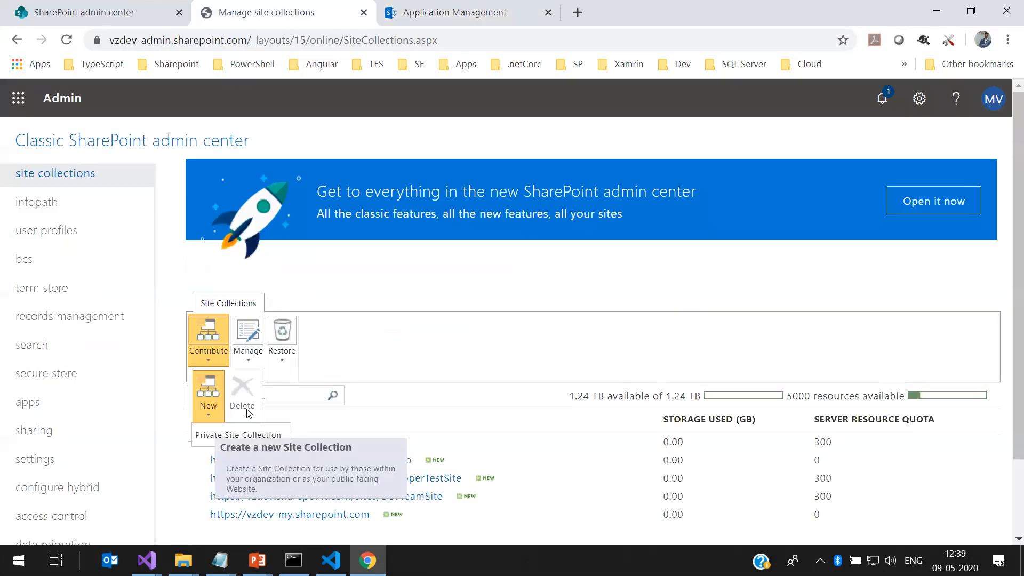
{"action": "left_click", "coordinate": [387, 313]}
Compare the Application Management page, the classic site collections page and the More features page of the new admin center
{"action": "left_click", "coordinate": [451, 12]}
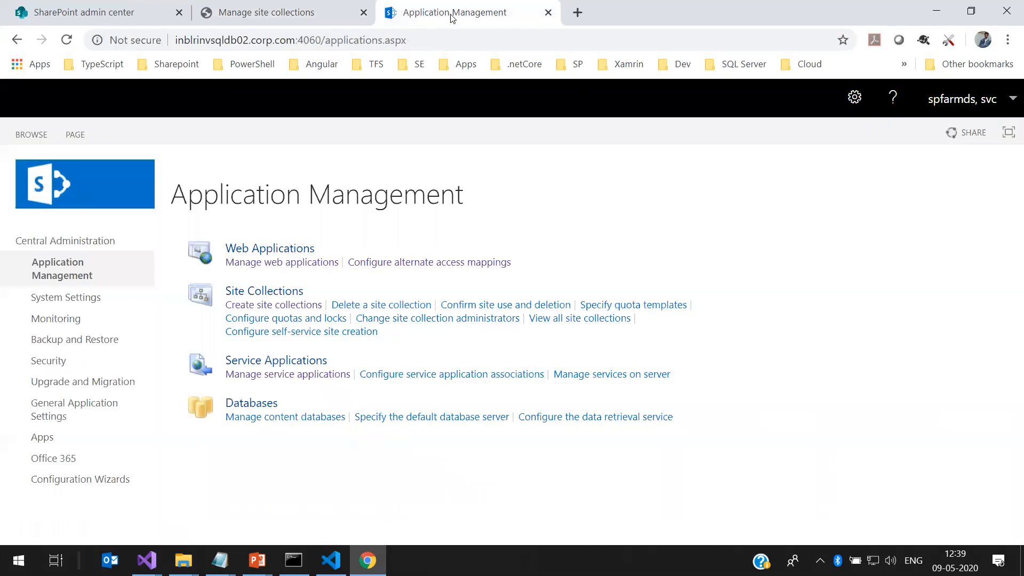
{"action": "left_click", "coordinate": [228, 15]}
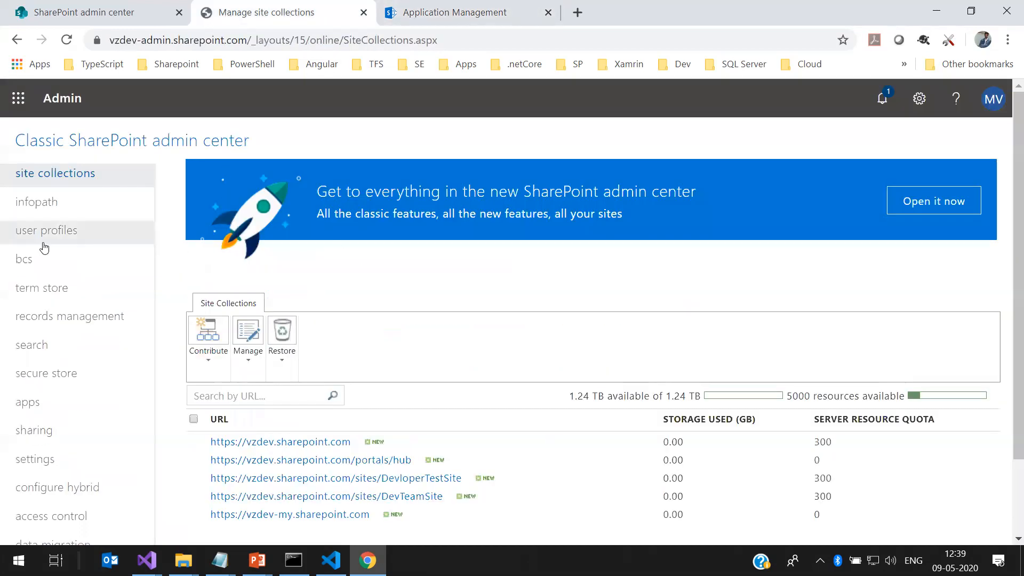
{"action": "left_click", "coordinate": [110, 12]}
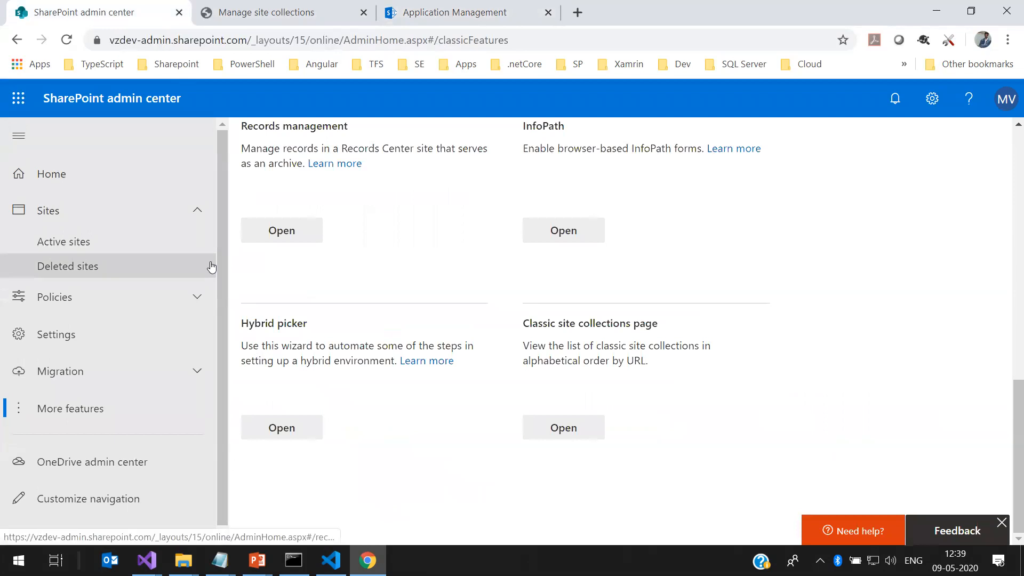
{"action": "left_click", "coordinate": [244, 9]}
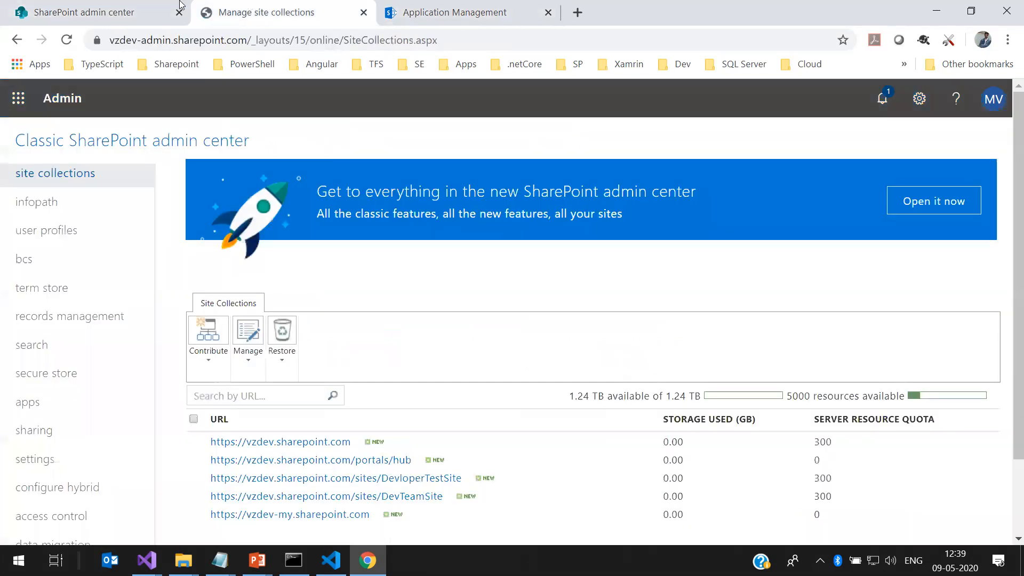
{"action": "left_click", "coordinate": [94, 9]}
{"action": "left_click", "coordinate": [466, 17]}
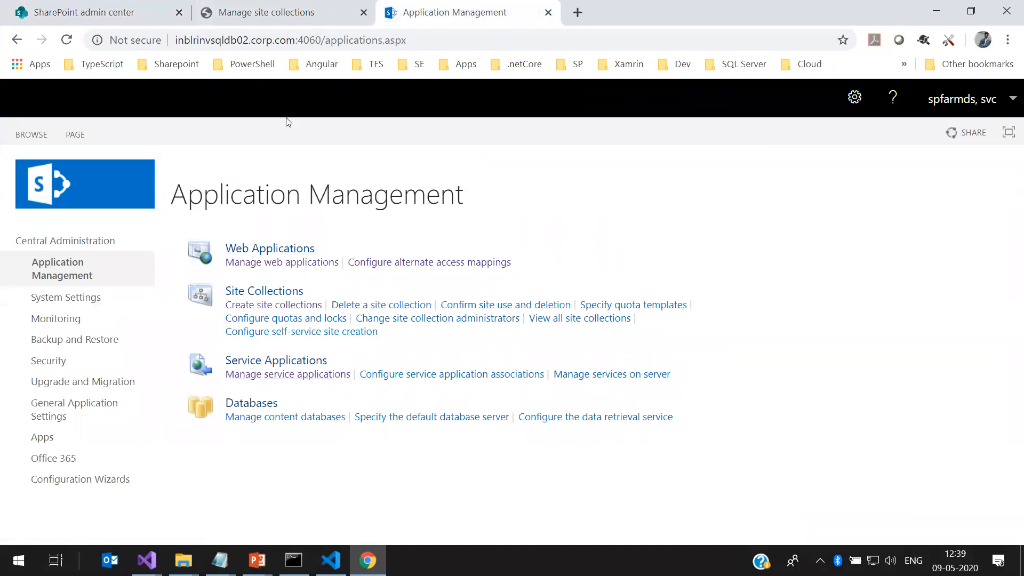
{"action": "left_click", "coordinate": [272, 12]}
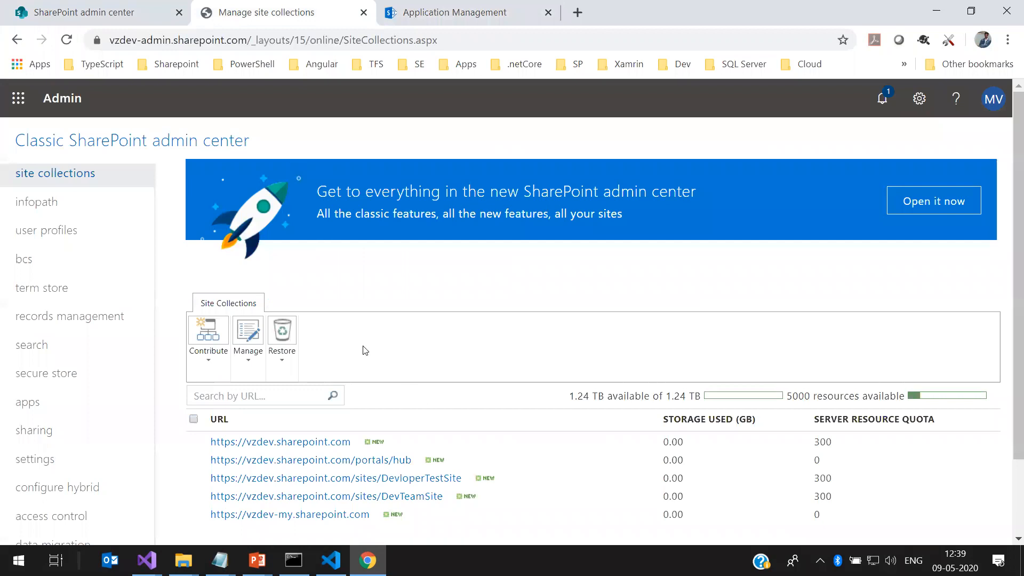
{"action": "left_click", "coordinate": [142, 21]}
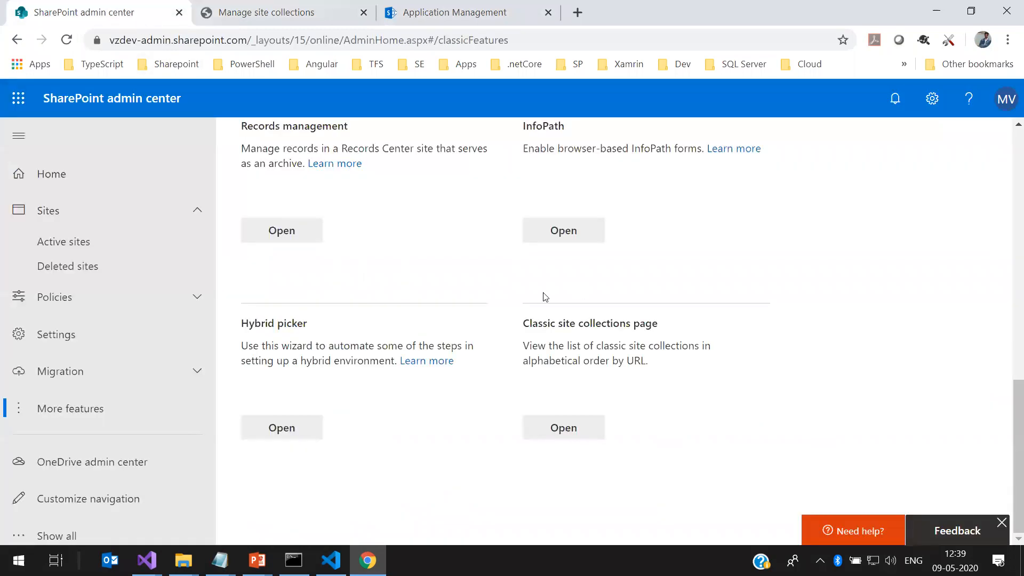
Open the Active sites page in the new admin center and compare it with the classic admin center's site collection list
{"action": "scroll", "coordinate": [230, 346], "scroll_direction": "up", "scroll_amount": 5}
{"action": "left_click", "coordinate": [59, 241]}
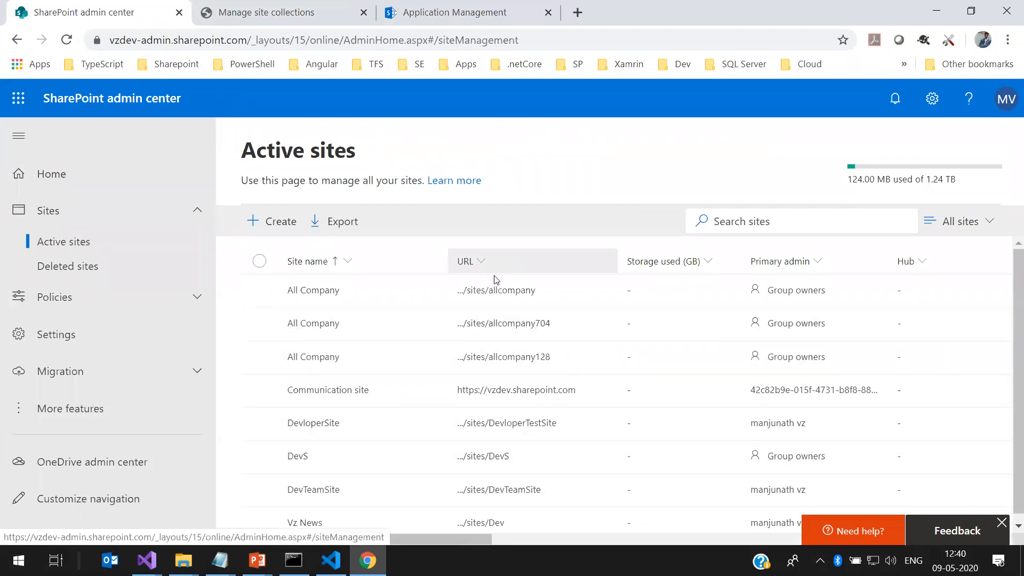
{"action": "left_click", "coordinate": [267, 12]}
{"action": "scroll", "coordinate": [365, 331], "scroll_direction": "down", "scroll_amount": 2}
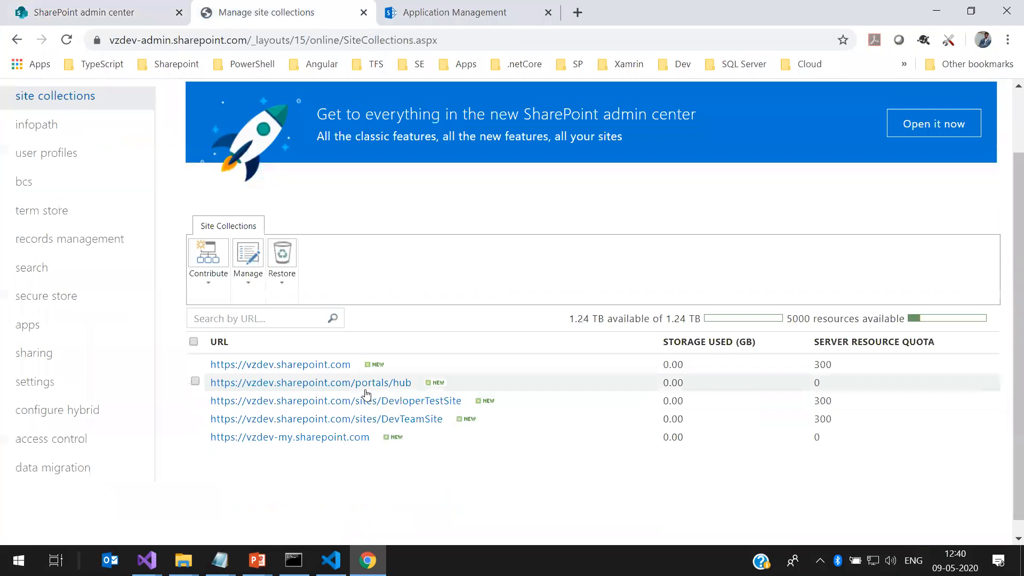
{"action": "scroll", "coordinate": [331, 366], "scroll_direction": "up", "scroll_amount": 2}
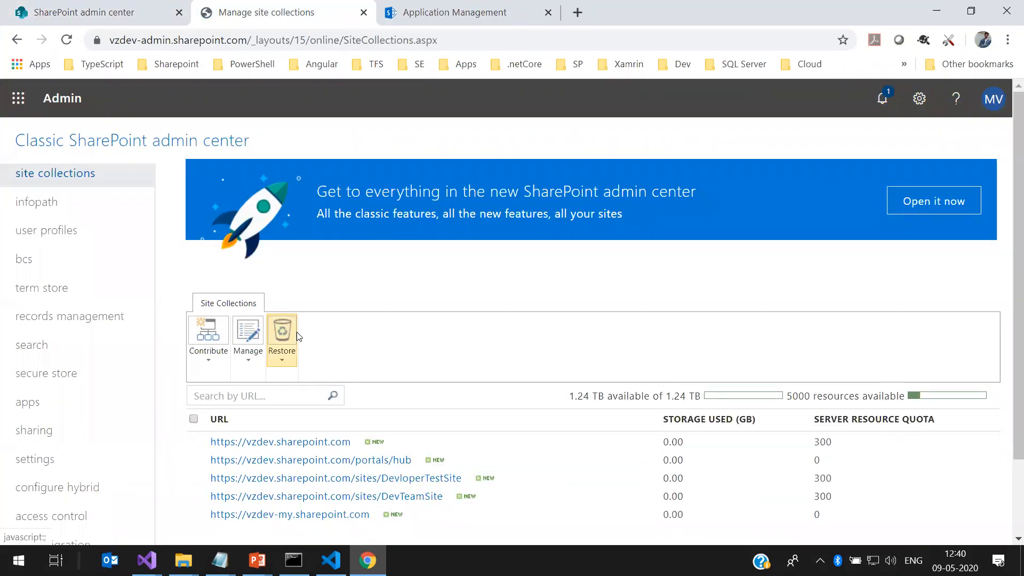
{"action": "left_click", "coordinate": [95, 13]}
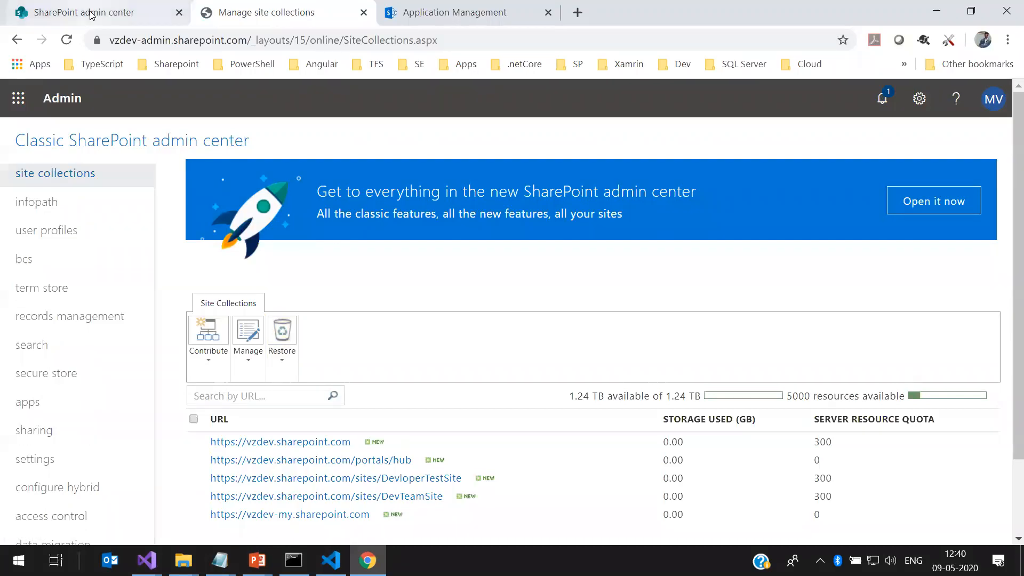
{"action": "left_click", "coordinate": [209, 15]}
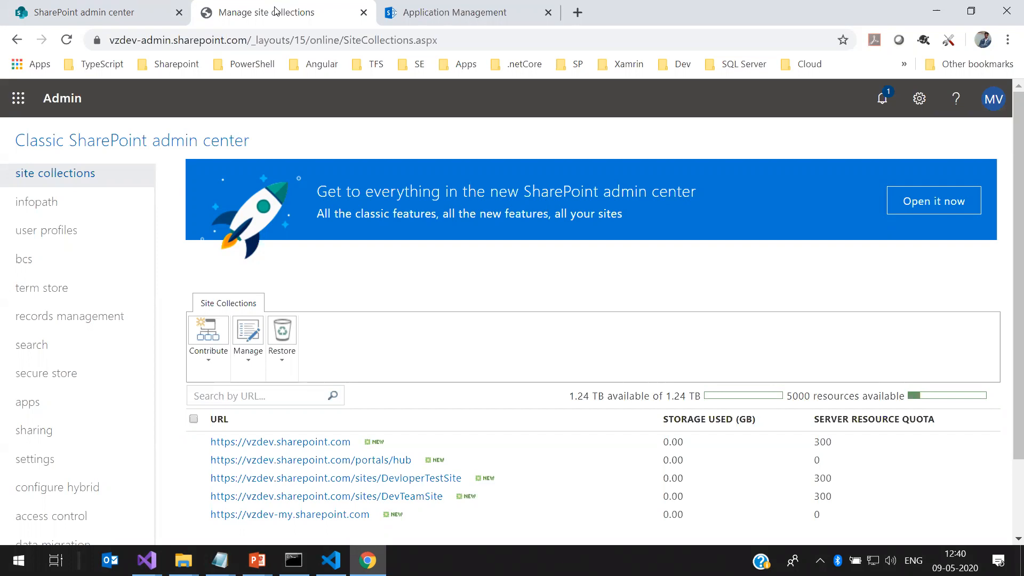
View all site collections in Central Administration, select the root site collection, and return to Application Management
{"action": "left_click", "coordinate": [386, 15]}
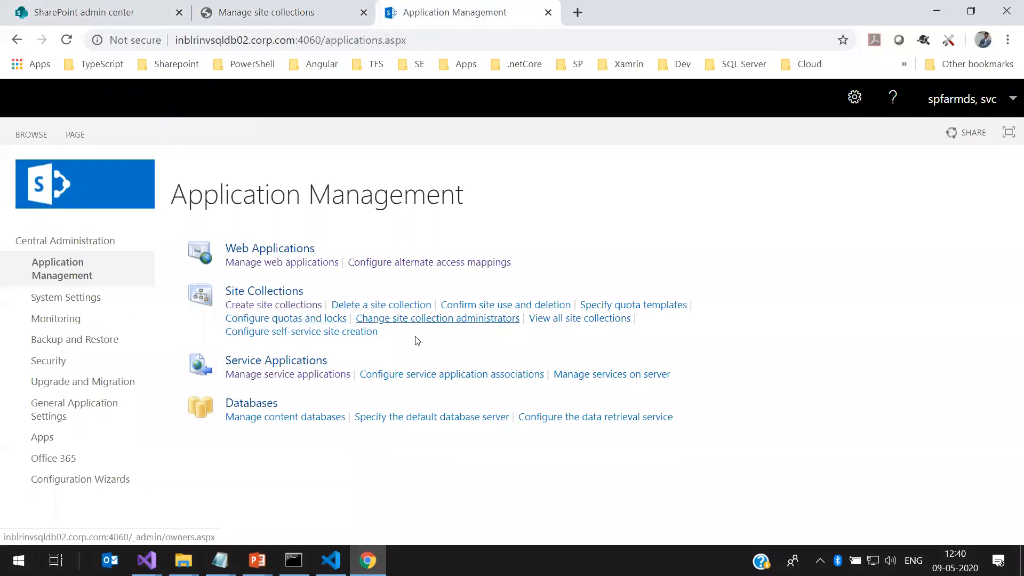
{"action": "left_click", "coordinate": [553, 319]}
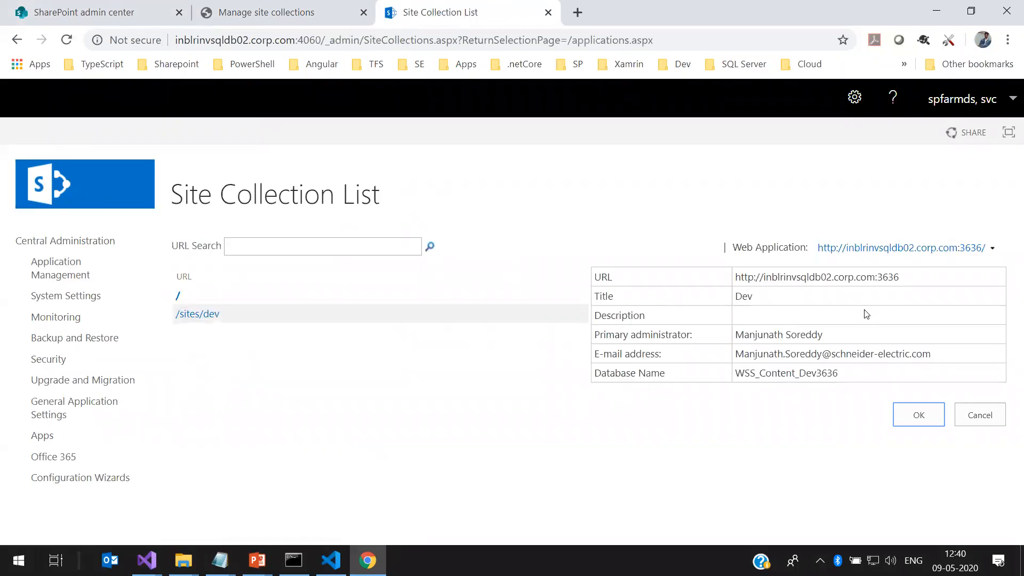
{"action": "left_click", "coordinate": [178, 295]}
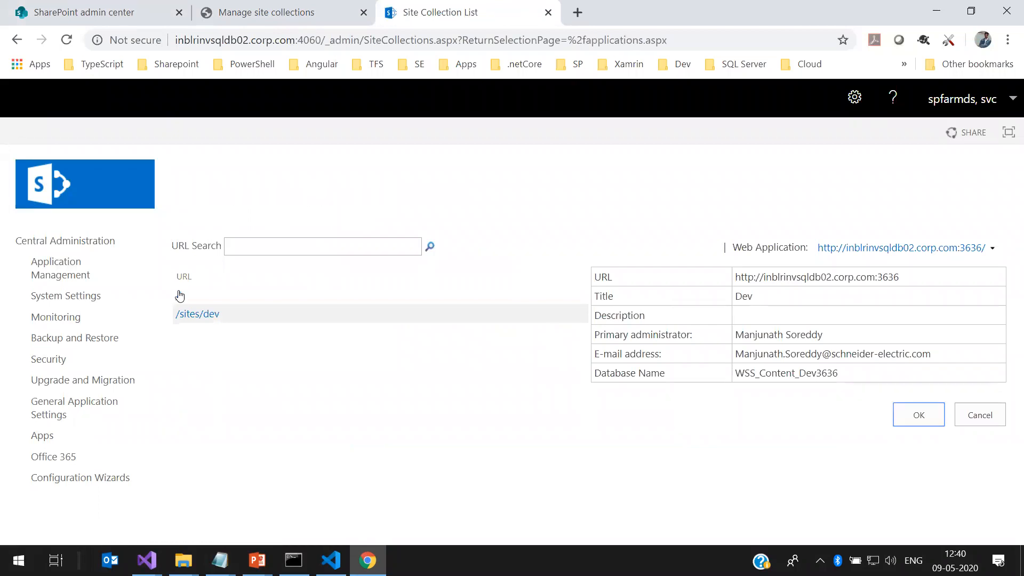
{"action": "left_click", "coordinate": [73, 275]}
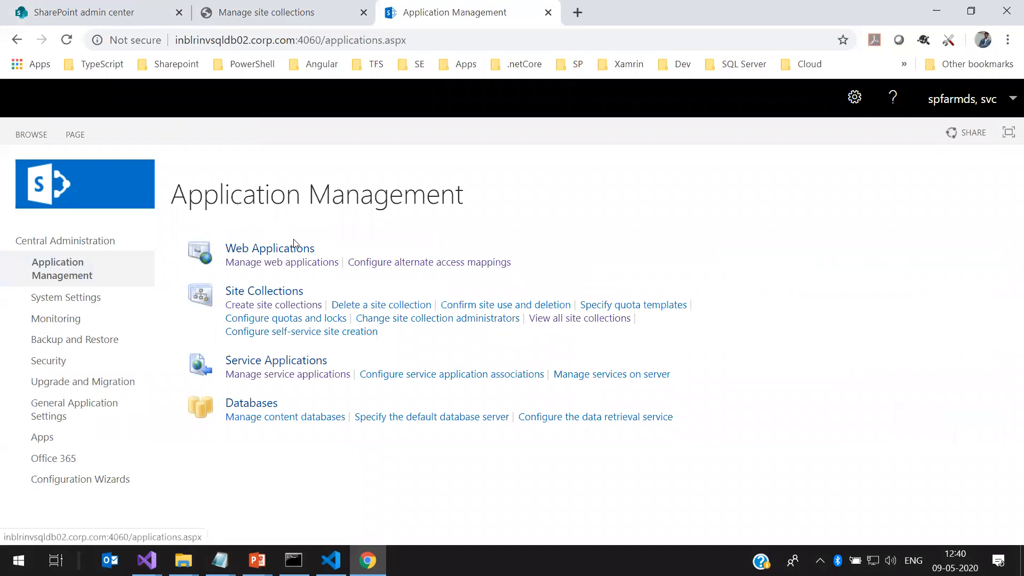
{"action": "left_click", "coordinate": [460, 41]}
{"action": "left_click", "coordinate": [465, 41]}
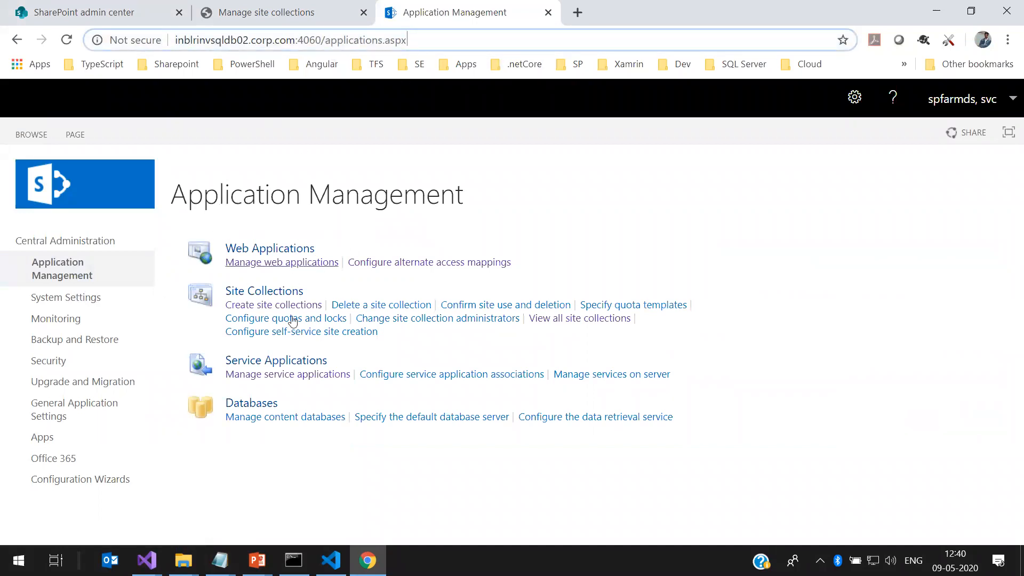
Reopen the list of all site collections and change its web application to GCSBerlinDev
{"action": "left_click", "coordinate": [567, 321]}
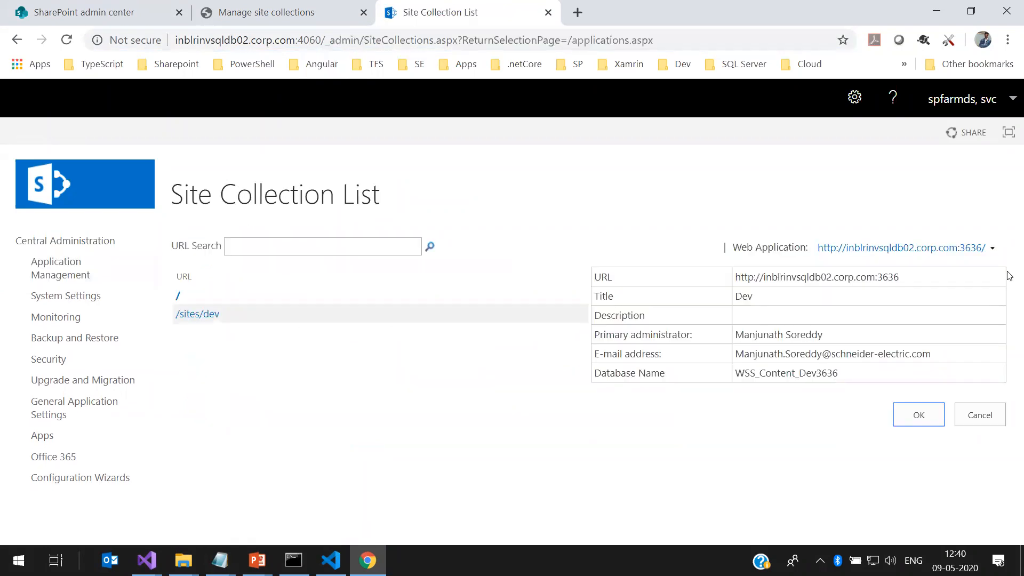
{"action": "left_click", "coordinate": [992, 249]}
{"action": "left_click", "coordinate": [952, 269]}
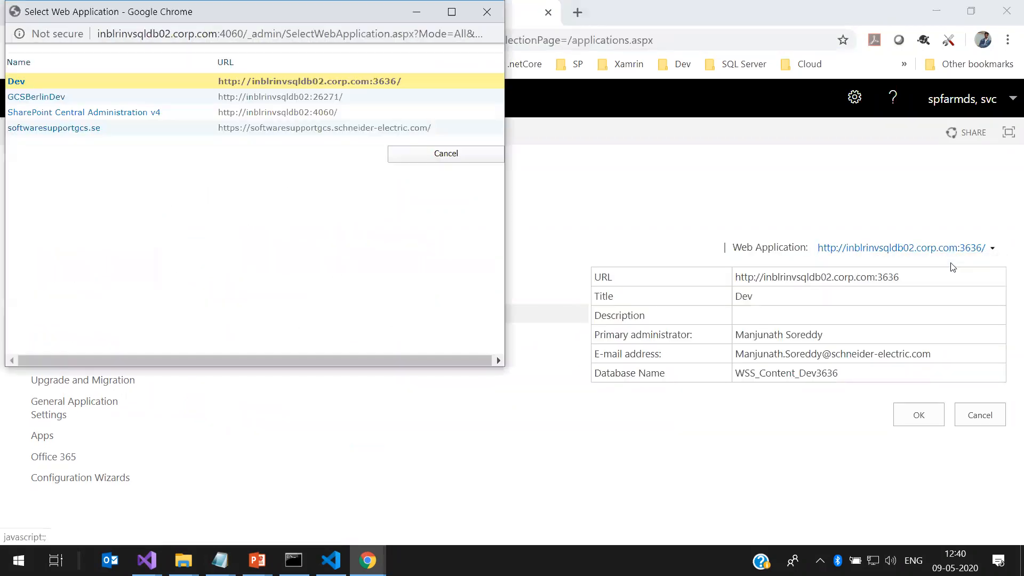
{"action": "left_click", "coordinate": [39, 97]}
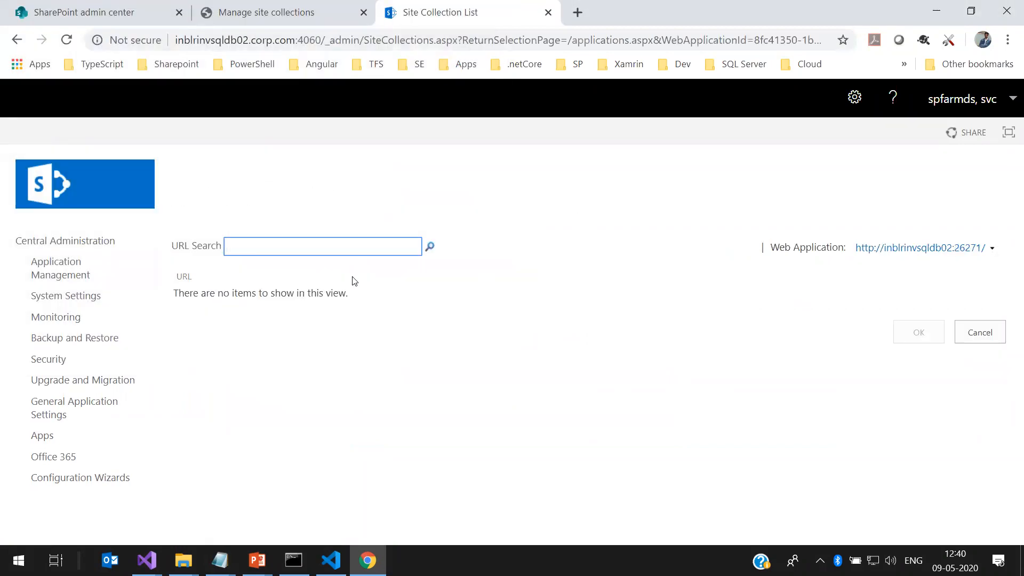
From Application Management, open the form for creating a site collection and enter dev as both the title and the URL name
{"action": "left_click", "coordinate": [61, 275]}
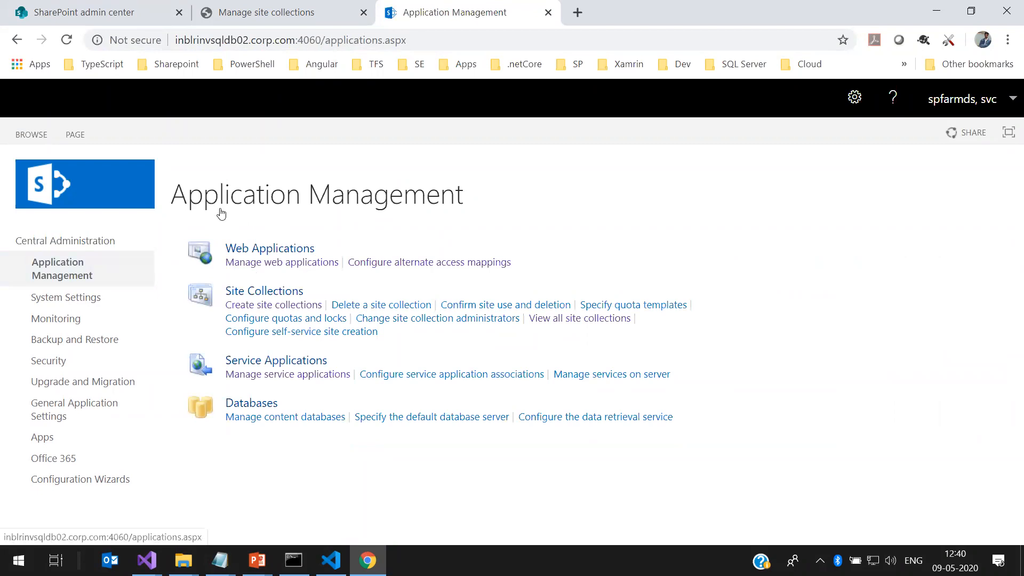
{"action": "left_click", "coordinate": [283, 308]}
{"action": "left_click", "coordinate": [552, 399]}
{"action": "left_click", "coordinate": [477, 429]}
{"action": "scroll", "coordinate": [512, 412], "scroll_direction": "down", "scroll_amount": 3}
{"action": "left_click", "coordinate": [633, 381]}
{"action": "left_click", "coordinate": [616, 417]}
Make svc.spfarmds the primary site collection administrator, check the name, and try to create the site collection in the GCSBerlinDev web application
{"action": "scroll", "coordinate": [507, 273], "scroll_direction": "down", "scroll_amount": 6}
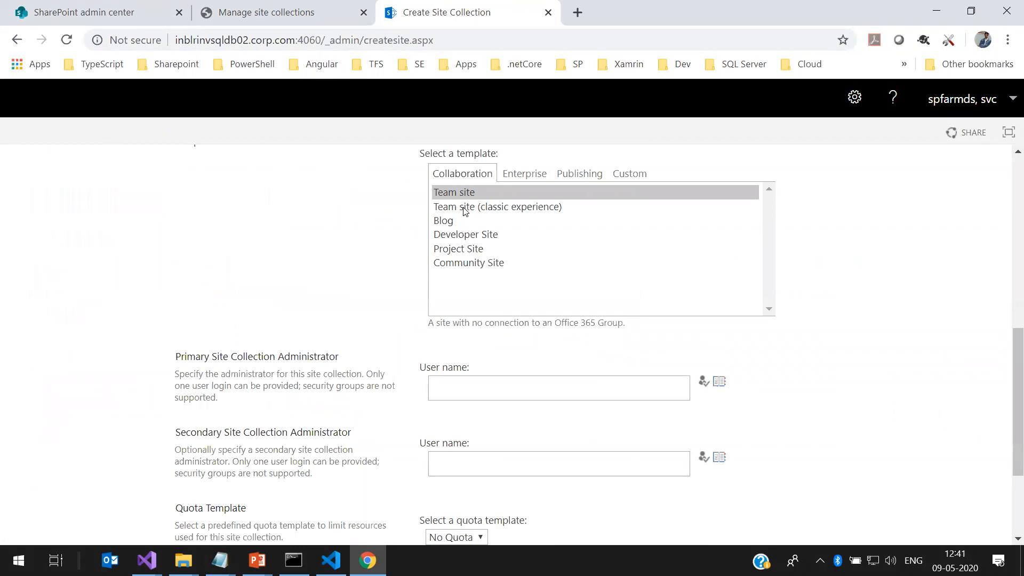
{"action": "scroll", "coordinate": [466, 288], "scroll_direction": "down", "scroll_amount": 3}
{"action": "left_click", "coordinate": [466, 228]}
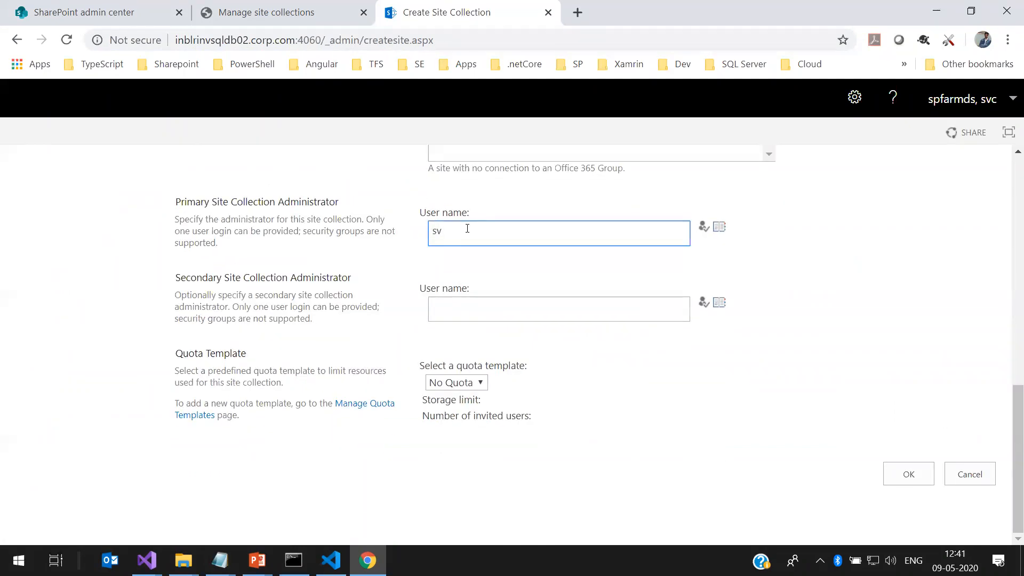
{"action": "type", "text": "svc.spfarmds"}
{"action": "left_click", "coordinate": [705, 233]}
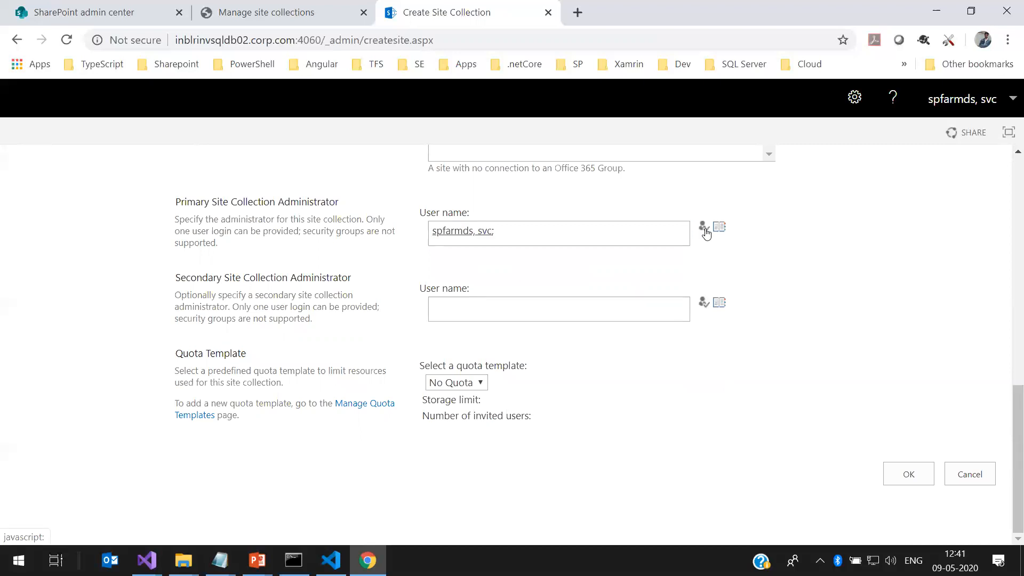
{"action": "left_click", "coordinate": [912, 482]}
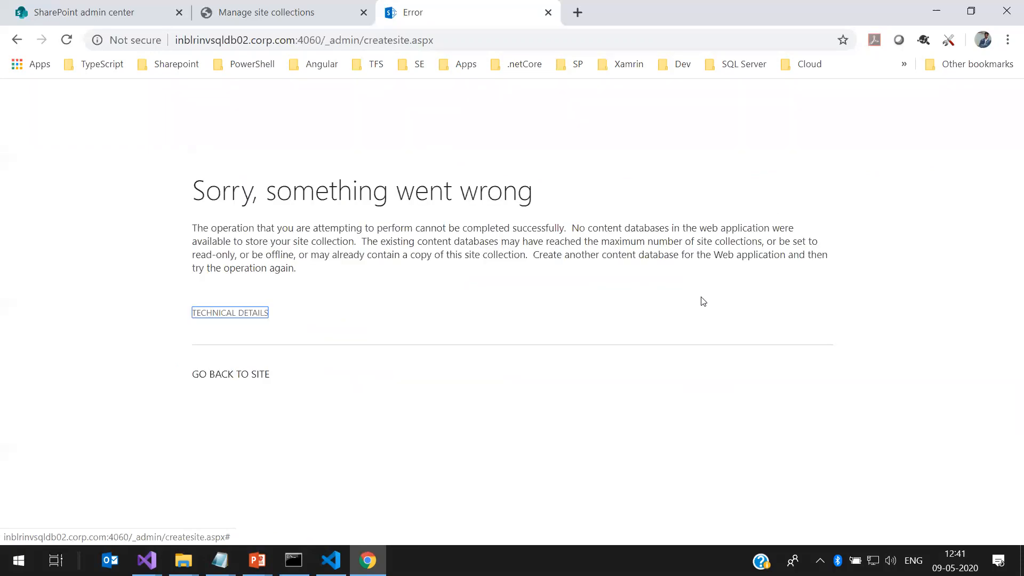
Glance at the classic admin center's site collections, return to the error page and highlight its text about content databases
{"action": "left_click", "coordinate": [277, 16]}
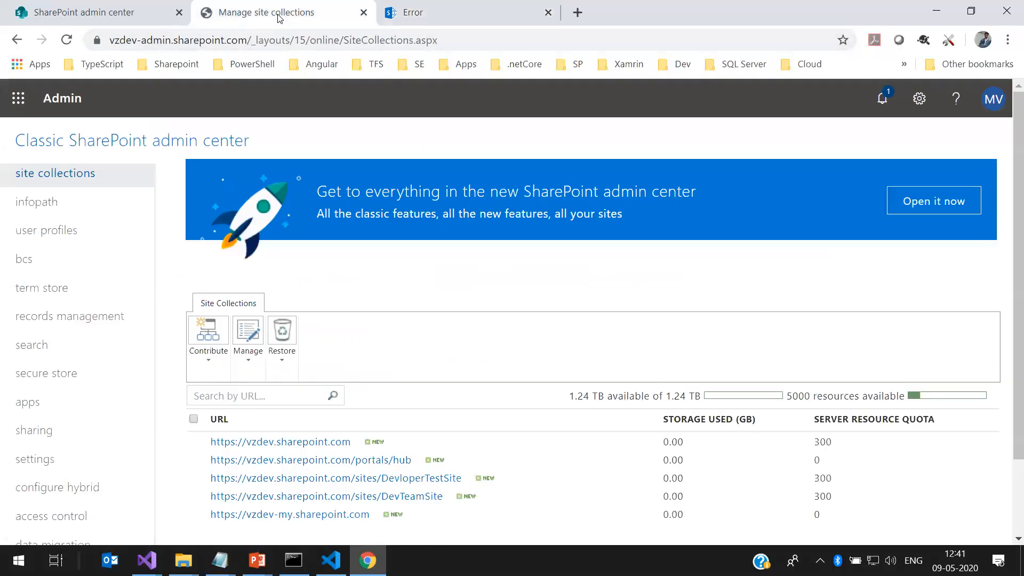
{"action": "left_click", "coordinate": [437, 18]}
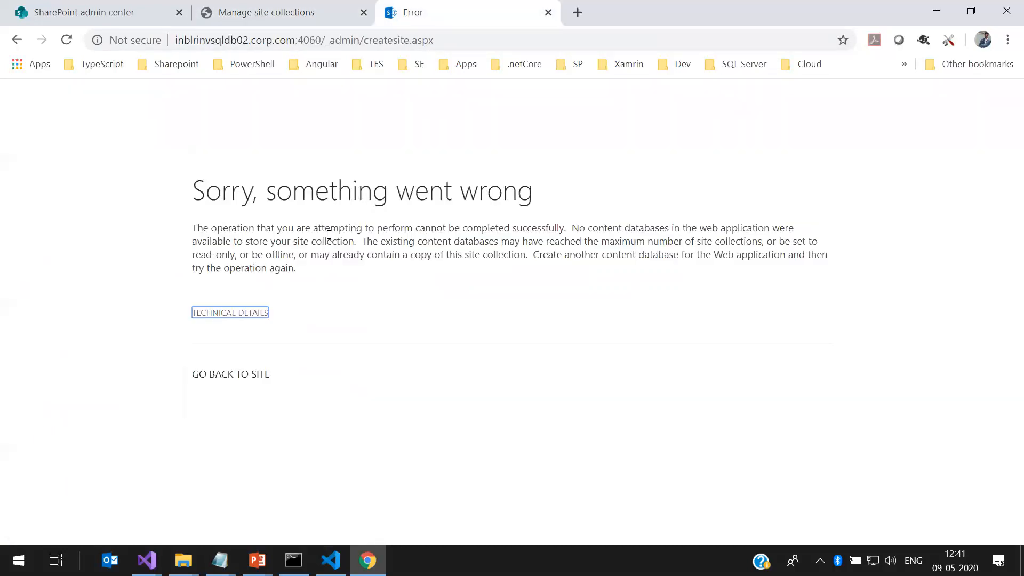
{"action": "left_click_drag", "start_coordinate": [569, 229], "coordinate": [797, 234]}
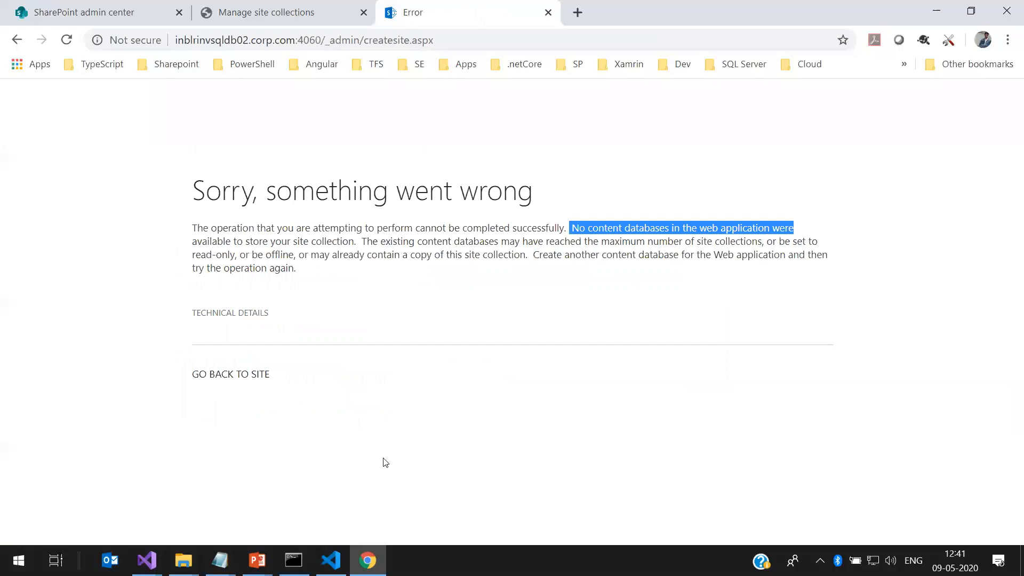
Switch to the SharePoint_Admin_Training presentation in PowerPoint and view the SharePoint Server Farm Architecture slide
{"action": "left_click", "coordinate": [257, 560]}
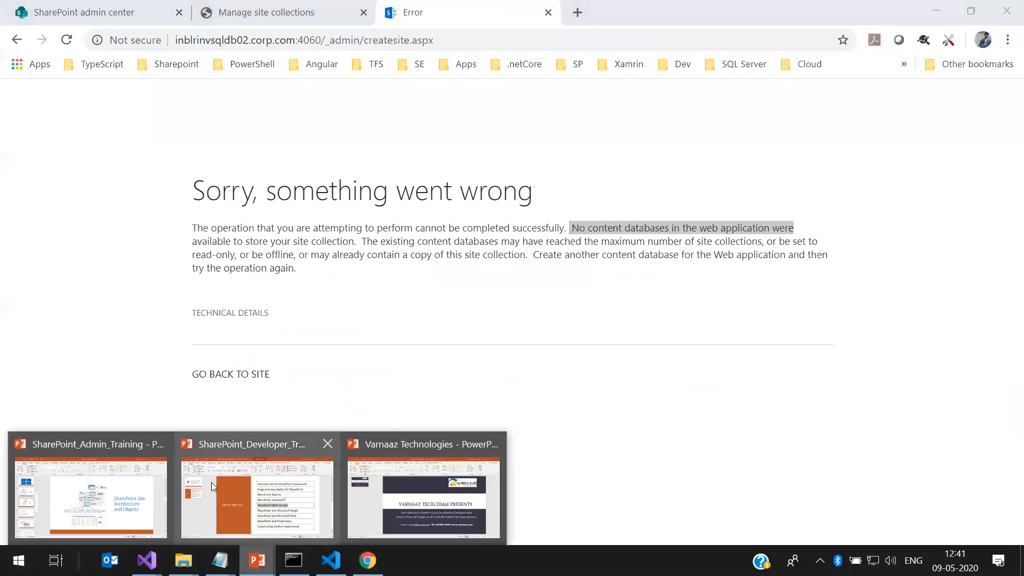
{"action": "left_click", "coordinate": [119, 508]}
{"action": "left_click", "coordinate": [71, 220]}
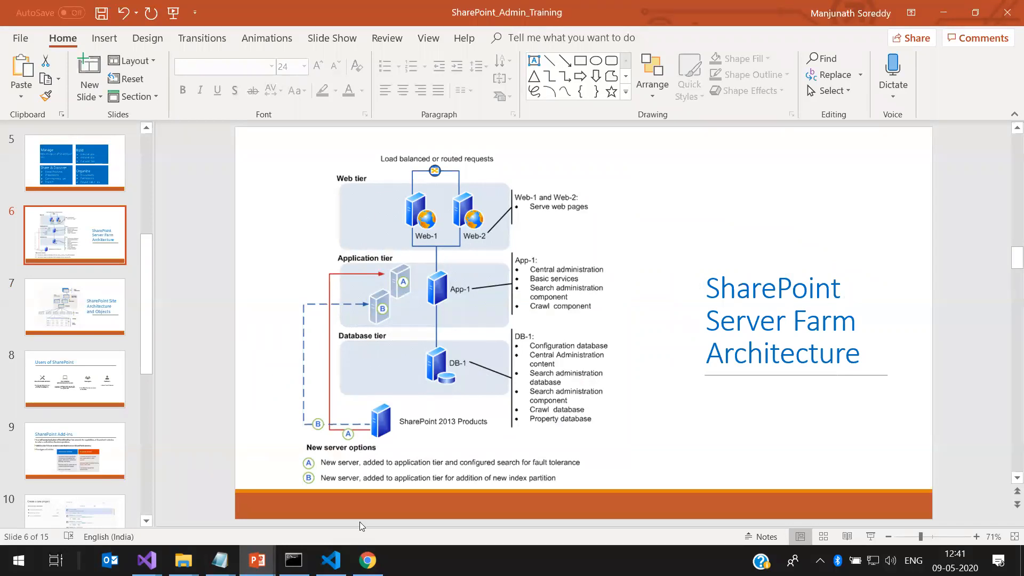
Return to Chrome and look over the classic and new admin centers before going back to the site creation error page
{"action": "left_click", "coordinate": [368, 560]}
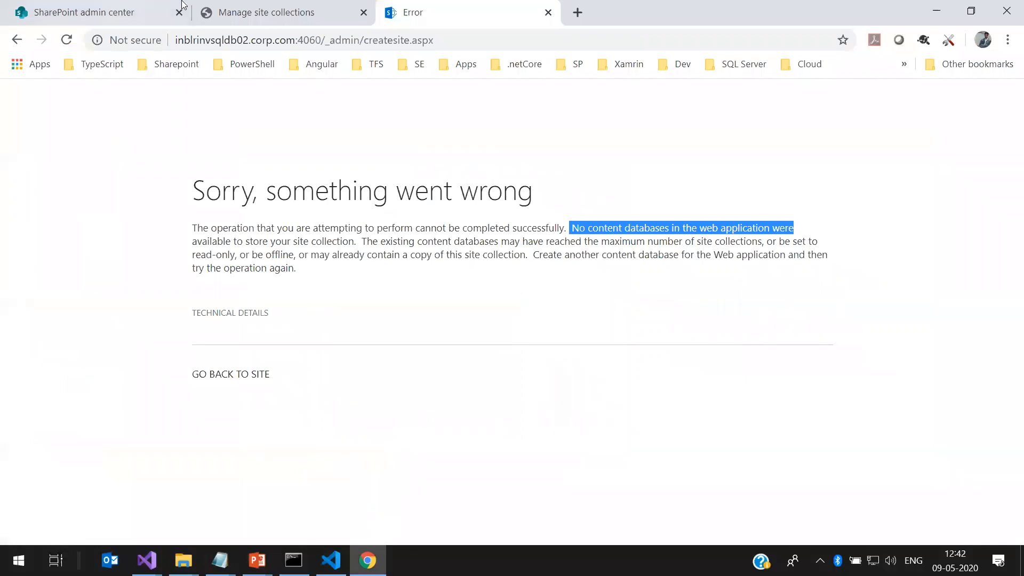
{"action": "left_click", "coordinate": [235, 14]}
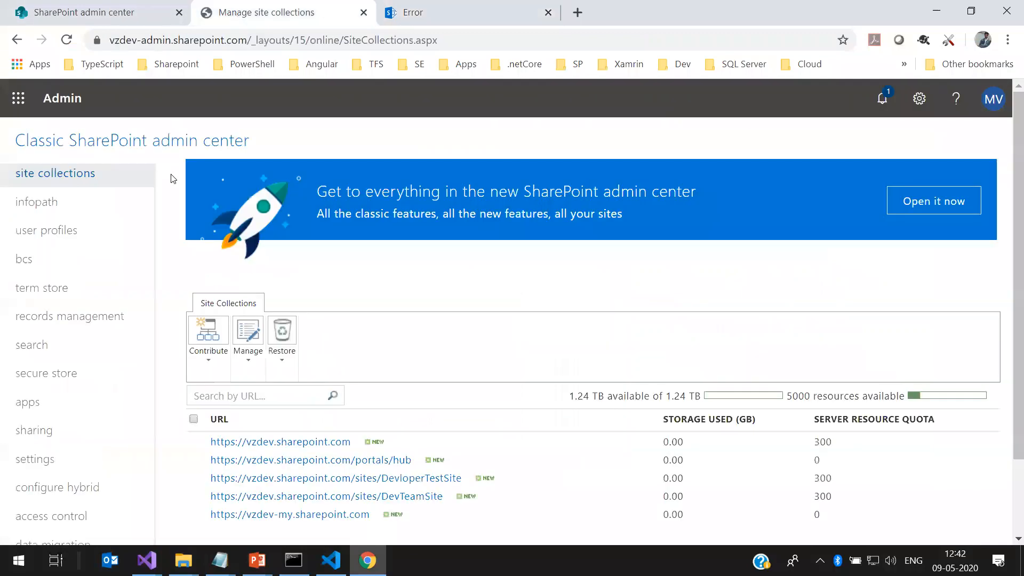
{"action": "left_click", "coordinate": [90, 13]}
{"action": "left_click", "coordinate": [475, 21]}
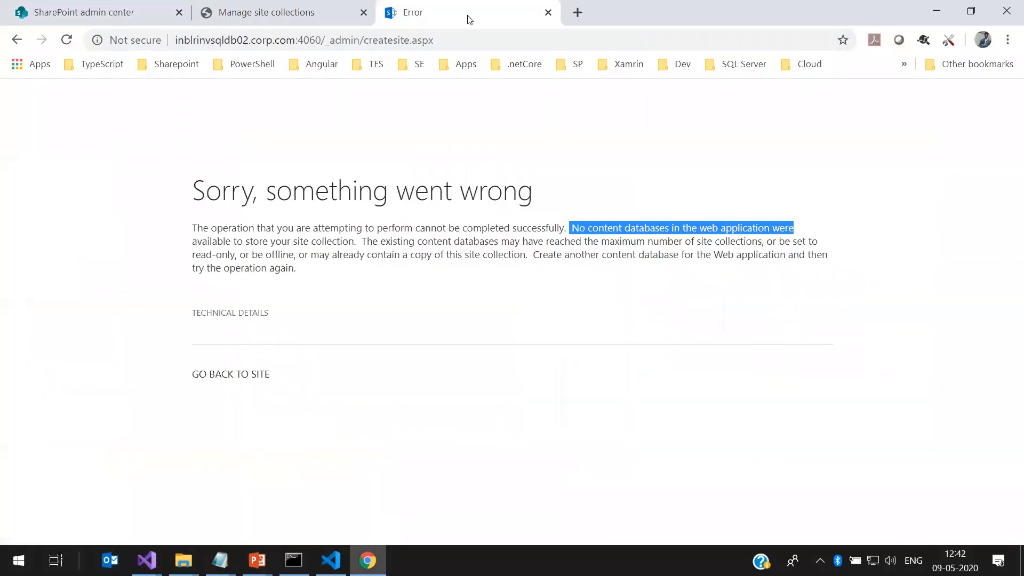
Go back to the Create Site Collection form and change its web application to Dev
{"action": "left_click", "coordinate": [18, 40]}
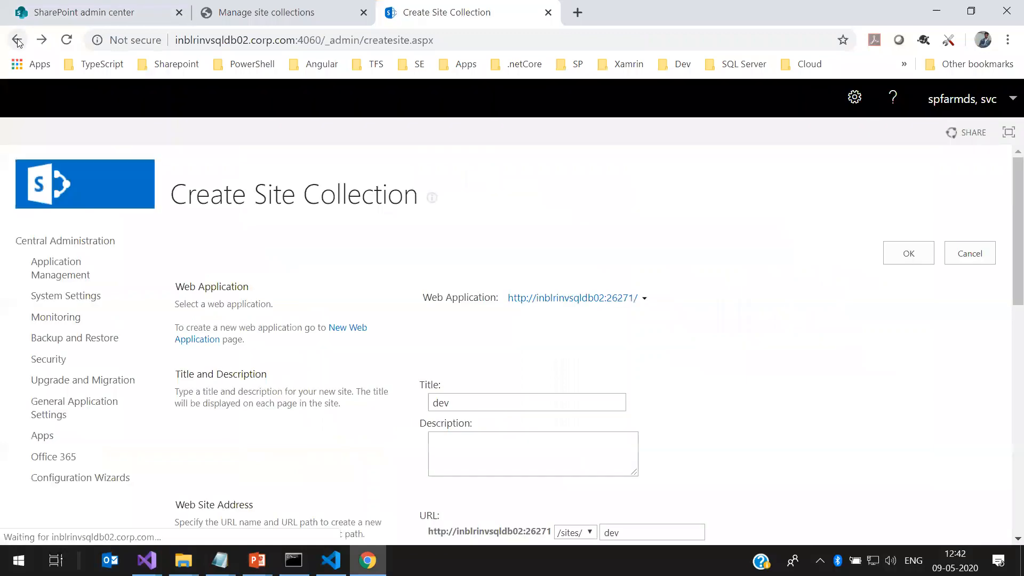
{"action": "left_click", "coordinate": [650, 297]}
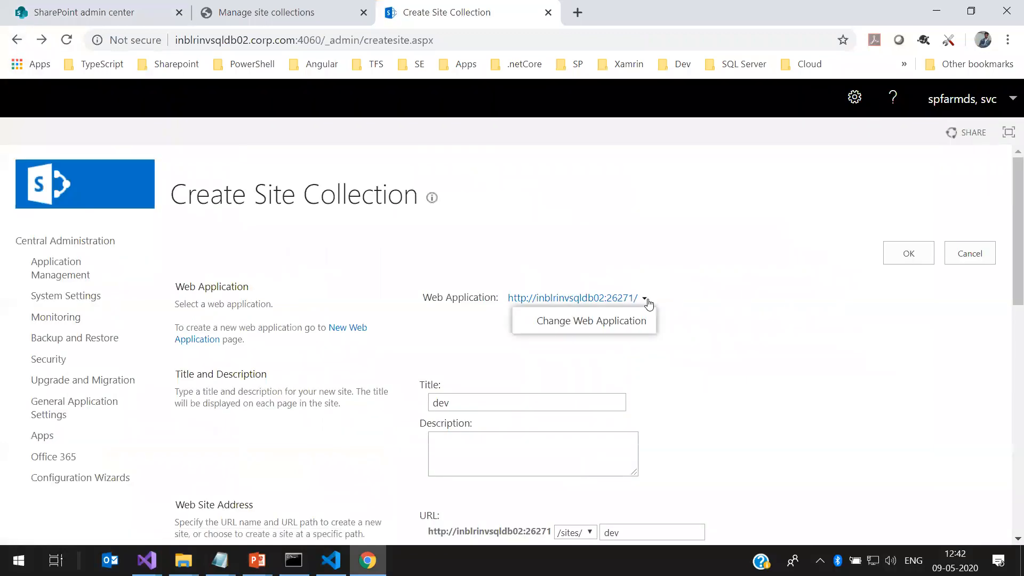
{"action": "left_click", "coordinate": [593, 323]}
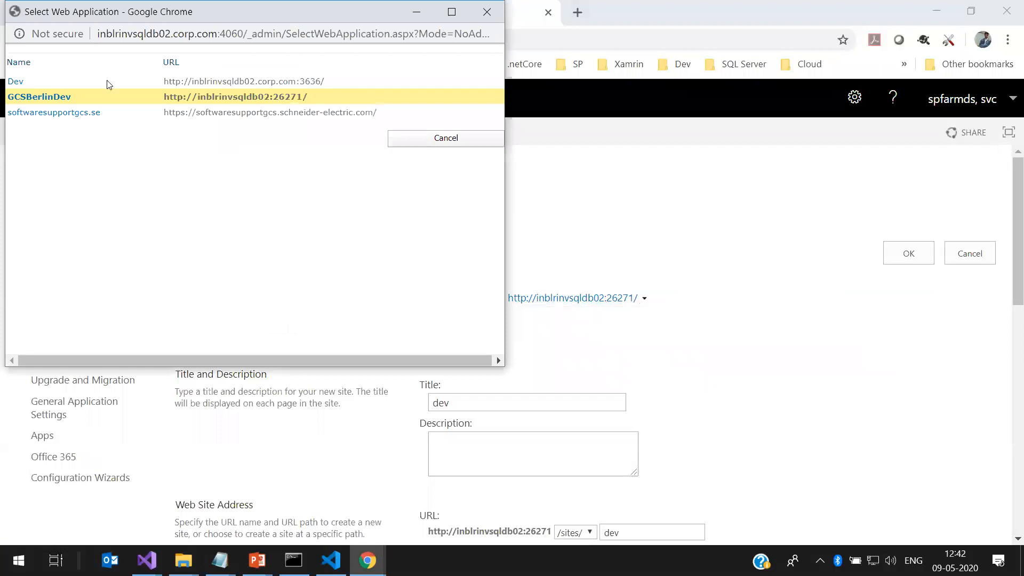
{"action": "left_click", "coordinate": [21, 81]}
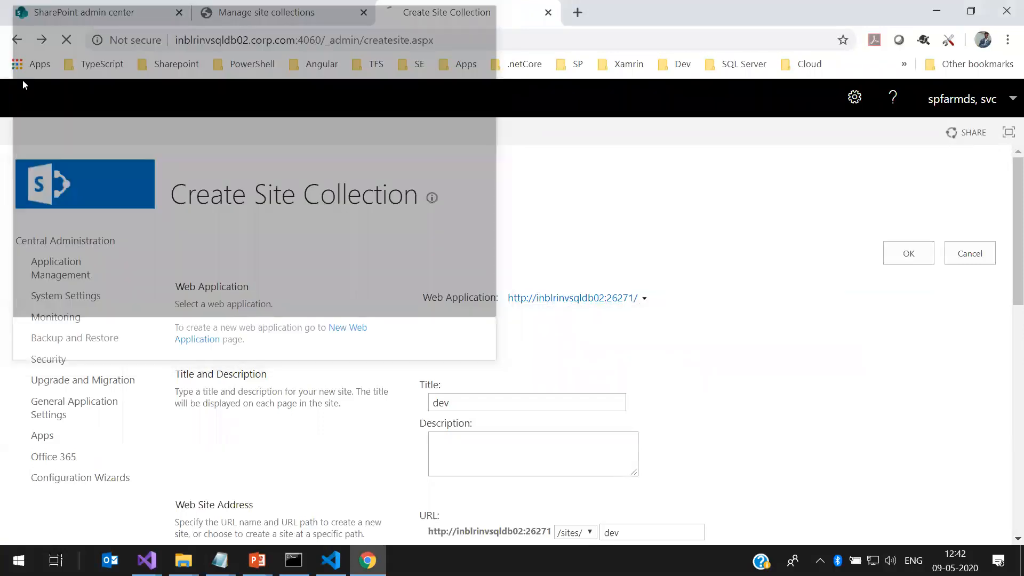
Title the new site collection dev and set its URL name to dev under the /sites/ path
{"action": "scroll", "coordinate": [587, 251], "scroll_direction": "down", "scroll_amount": 3}
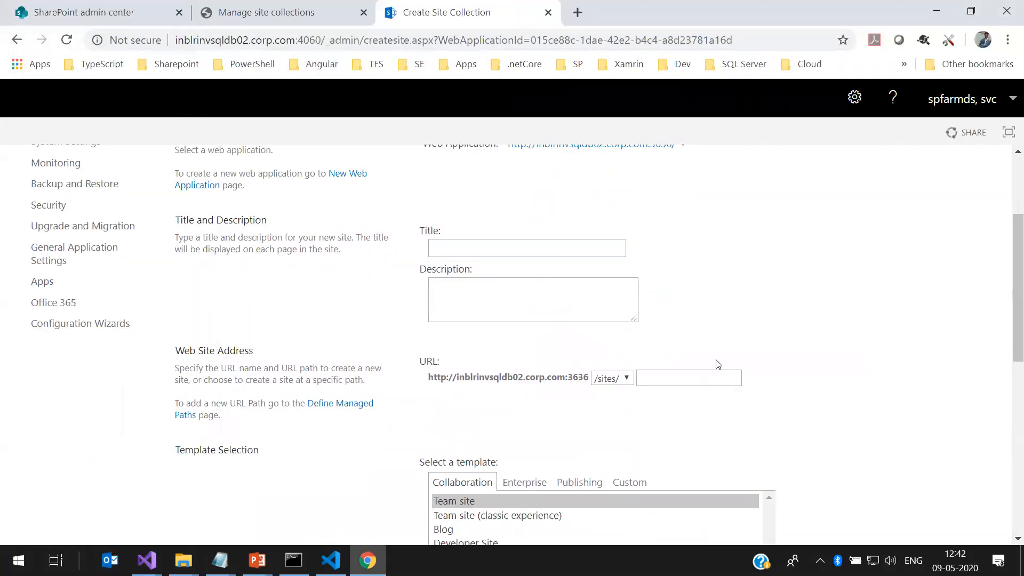
{"action": "left_click", "coordinate": [477, 250]}
{"action": "left_click", "coordinate": [448, 277]}
{"action": "left_click", "coordinate": [681, 373]}
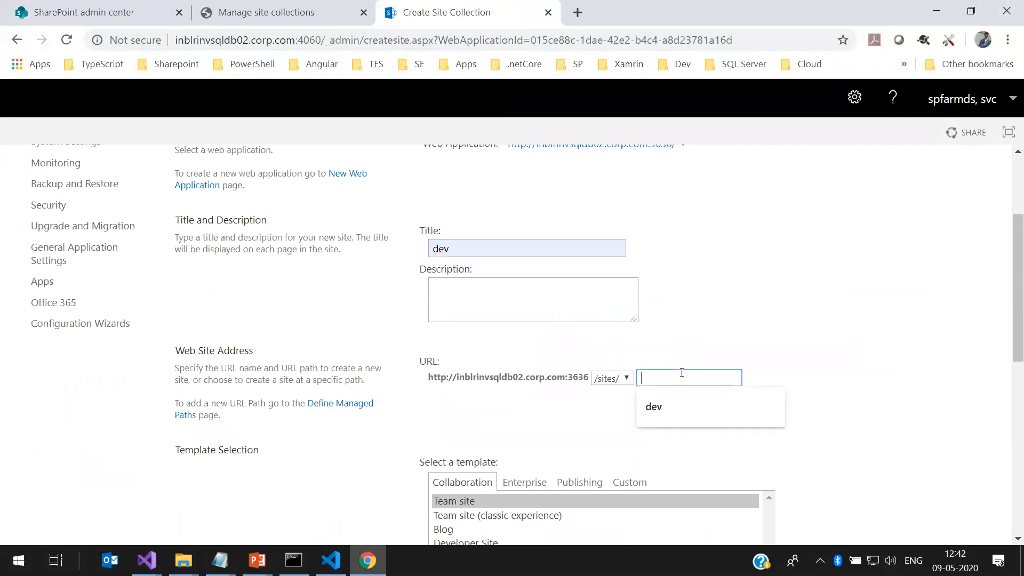
{"action": "left_click", "coordinate": [666, 407]}
Set the svc.spfarmds service account as the primary site collection administrator and check the name
{"action": "scroll", "coordinate": [635, 377], "scroll_direction": "down", "scroll_amount": 4}
{"action": "left_click", "coordinate": [505, 461]}
{"action": "type", "text": "svc.spfarmd"}
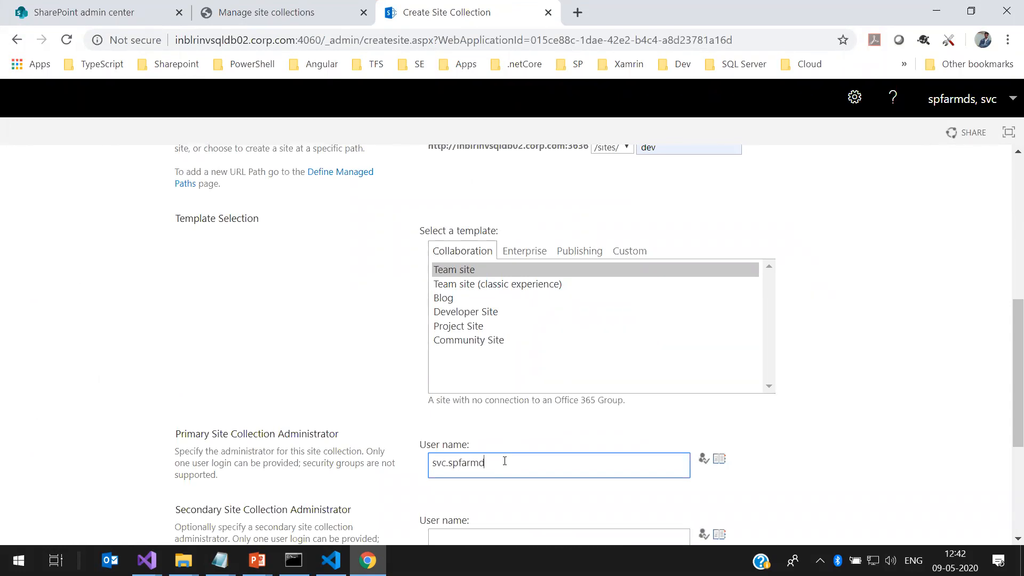
{"action": "left_click", "coordinate": [704, 460]}
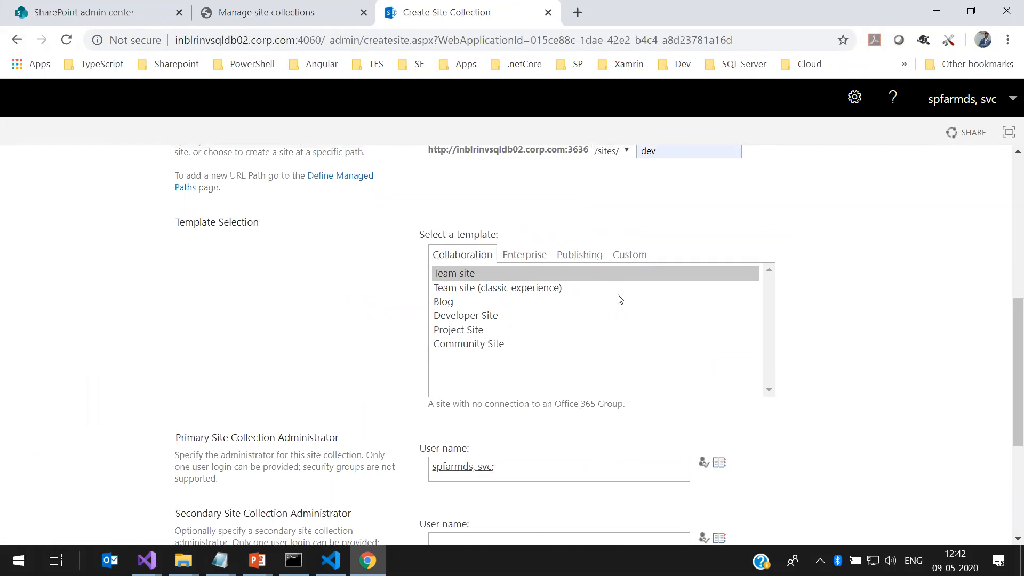
Examine the Enterprise, Publishing and Custom site templates, including Enterprise Search Center and My Site Host, and return to the Collaboration templates
{"action": "scroll", "coordinate": [617, 297], "scroll_direction": "up", "scroll_amount": 1}
{"action": "left_click", "coordinate": [542, 333]}
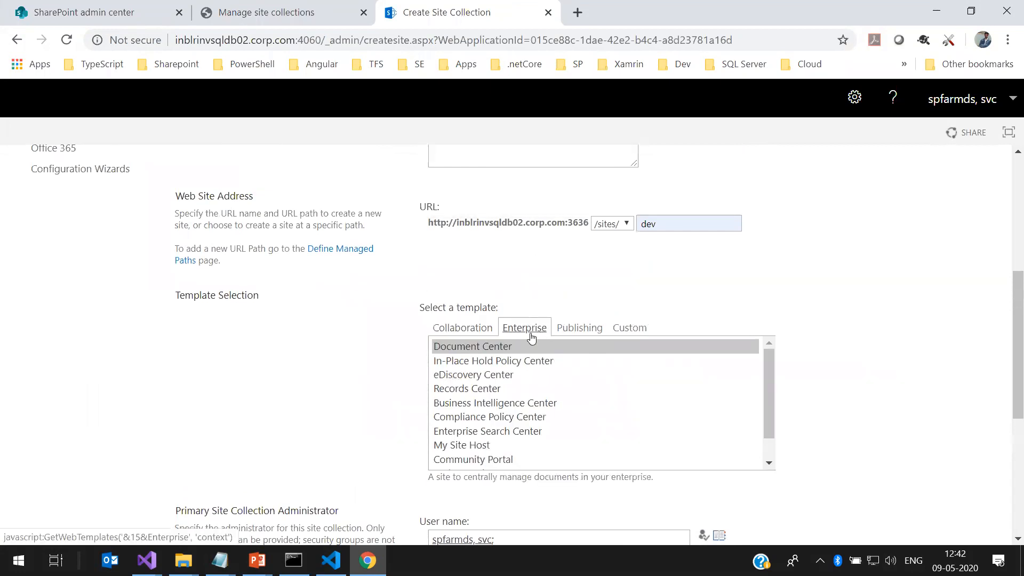
{"action": "left_click", "coordinate": [534, 431]}
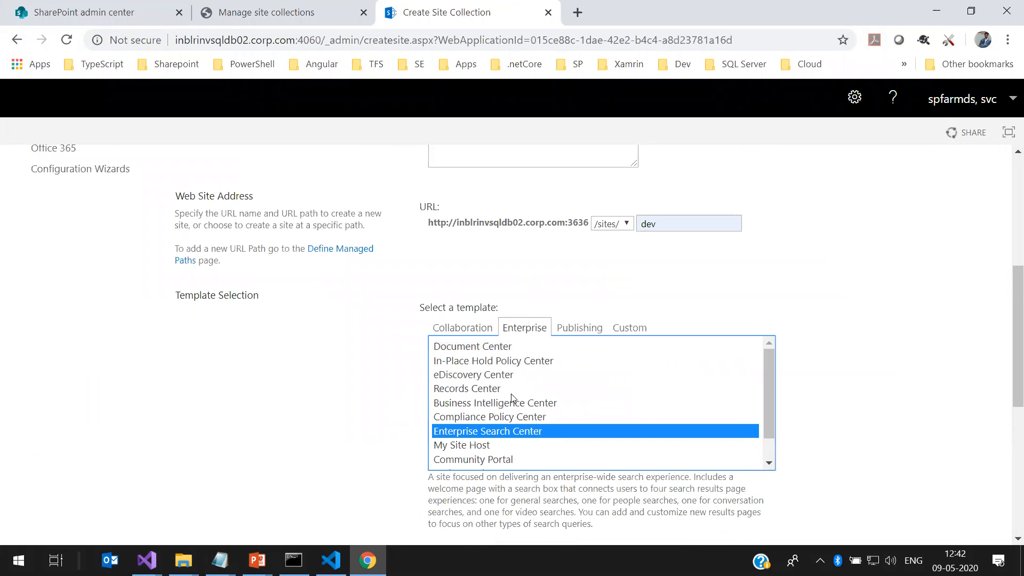
{"action": "left_click", "coordinate": [564, 330]}
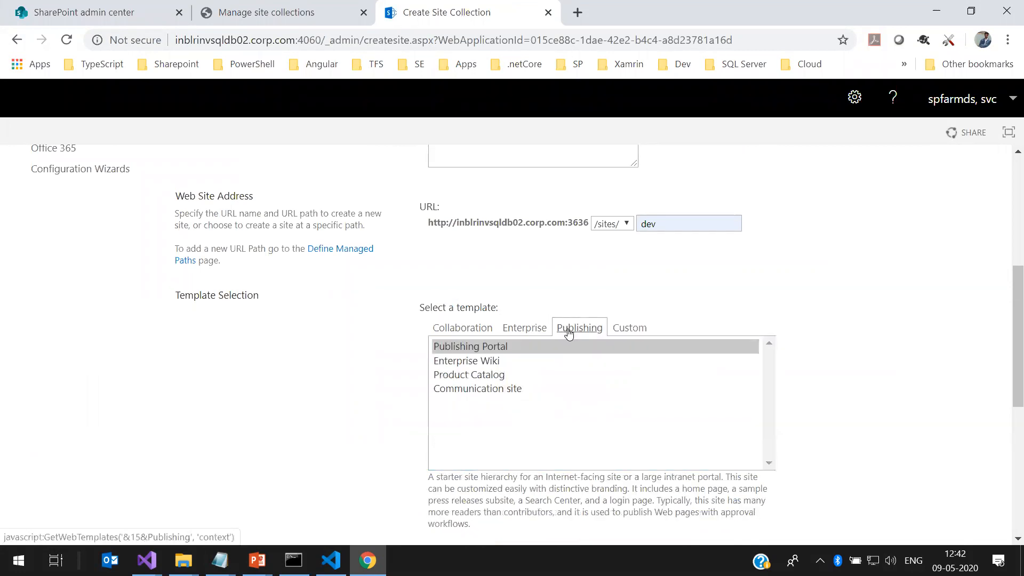
{"action": "left_click", "coordinate": [621, 331]}
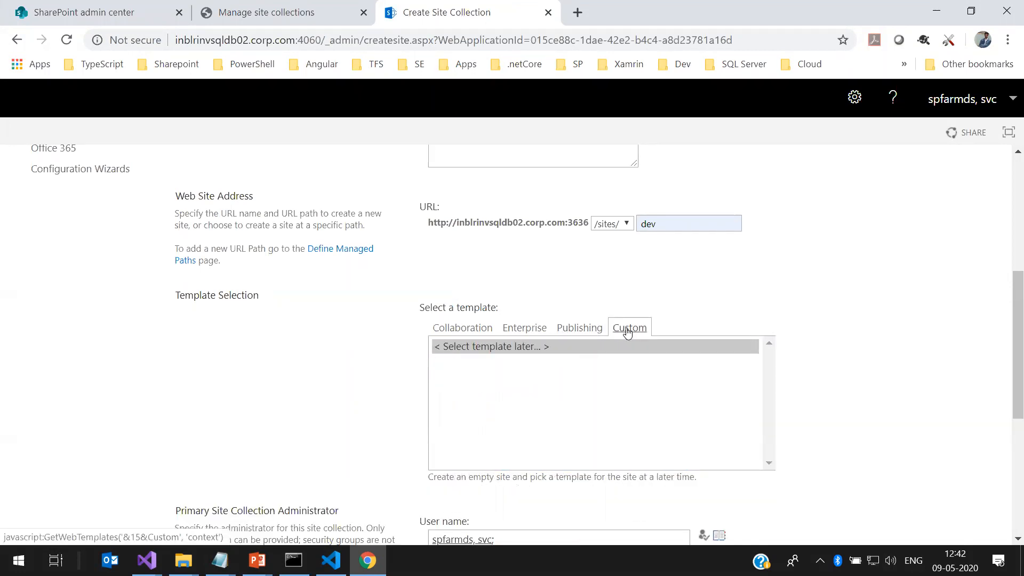
{"action": "left_click", "coordinate": [578, 329]}
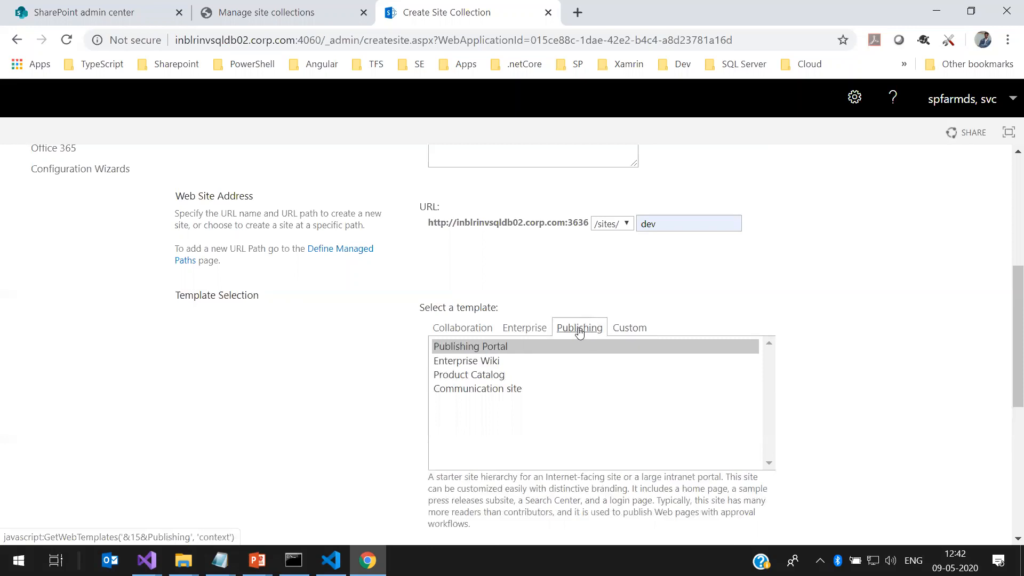
{"action": "left_click", "coordinate": [478, 376]}
{"action": "left_click", "coordinate": [525, 328]}
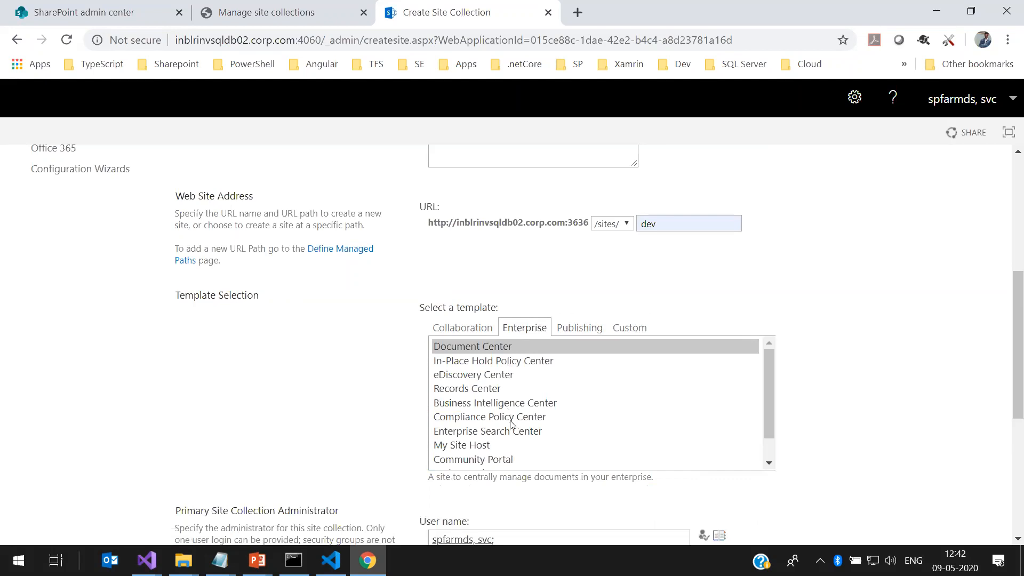
{"action": "left_click", "coordinate": [506, 448]}
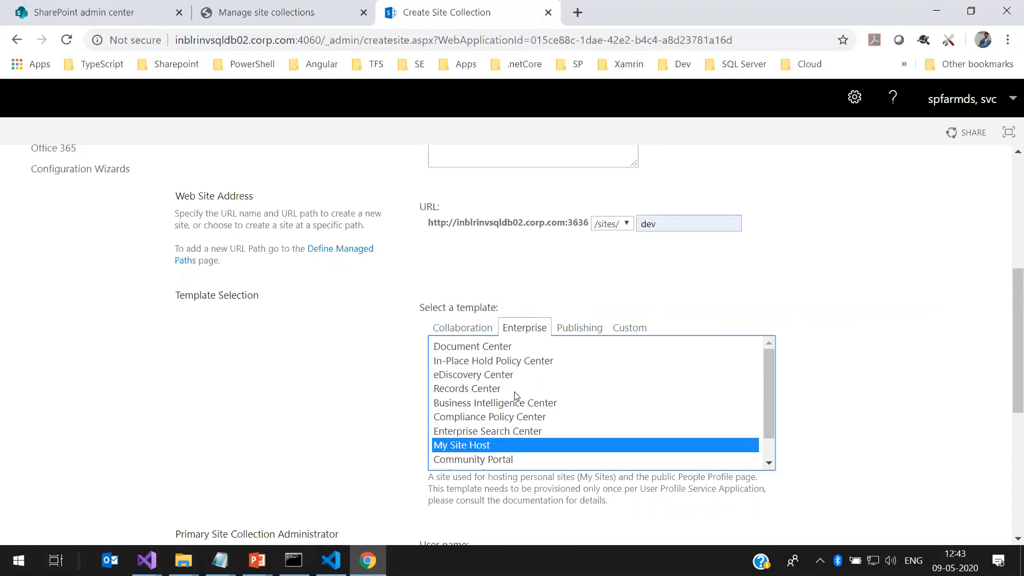
{"action": "left_click", "coordinate": [463, 329]}
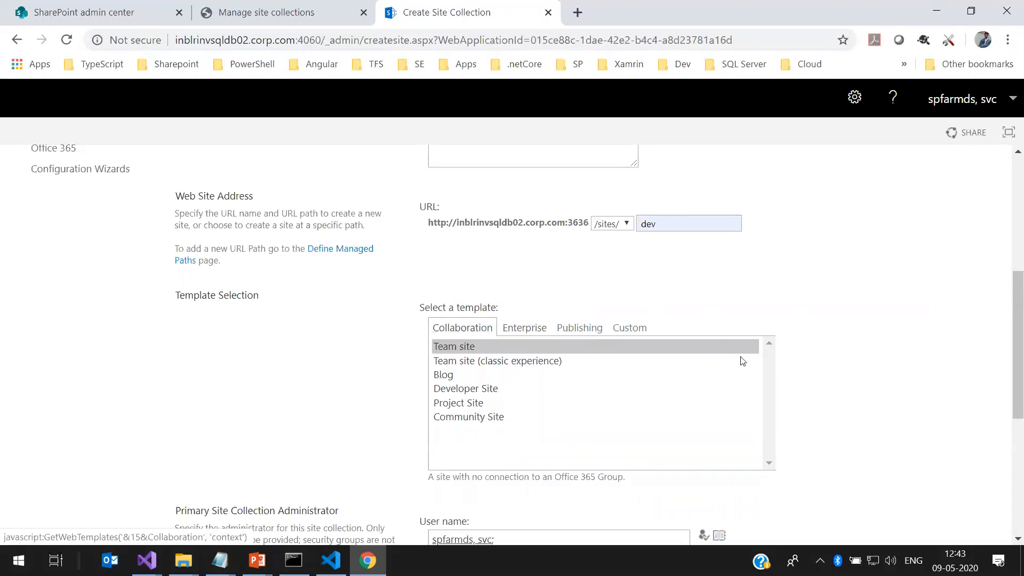
Compare Team site with Team site (classic experience), choose the Team site template and review the rest of the form
{"action": "scroll", "coordinate": [763, 342], "scroll_direction": "down", "scroll_amount": 4}
{"action": "scroll", "coordinate": [619, 260], "scroll_direction": "up", "scroll_amount": 2}
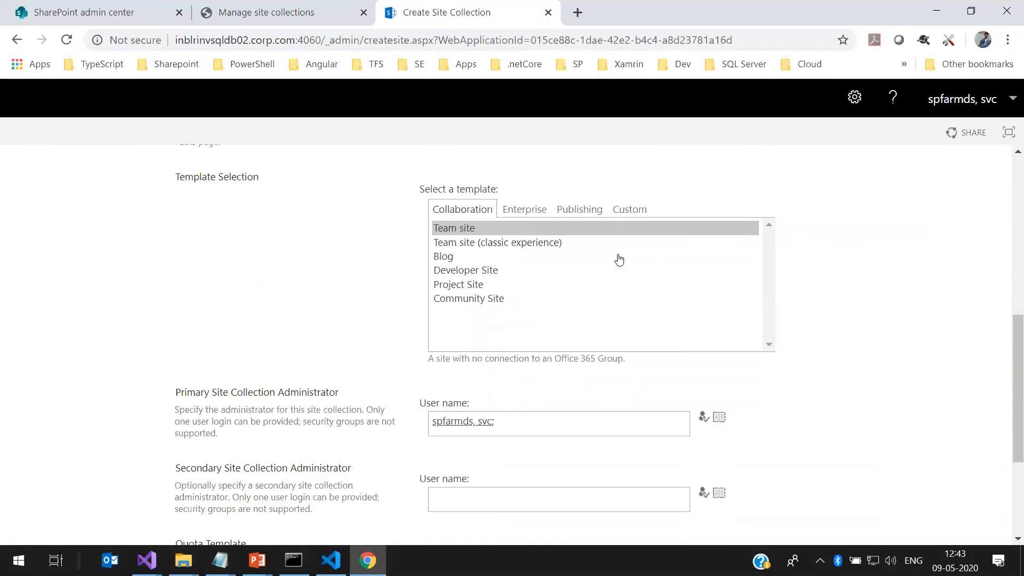
{"action": "scroll", "coordinate": [618, 260], "scroll_direction": "up", "scroll_amount": 1}
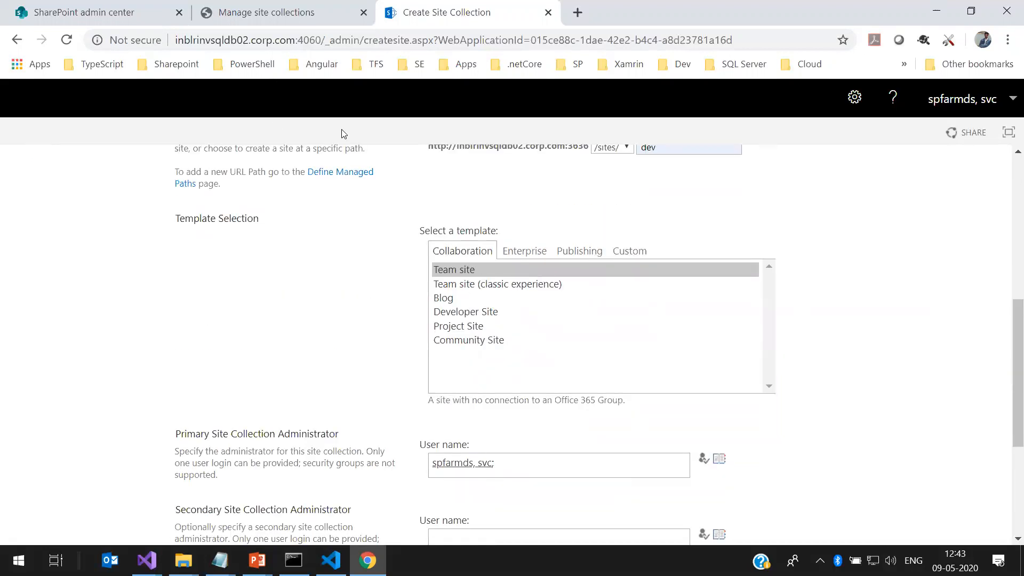
{"action": "left_click", "coordinate": [483, 284]}
{"action": "left_click", "coordinate": [474, 273]}
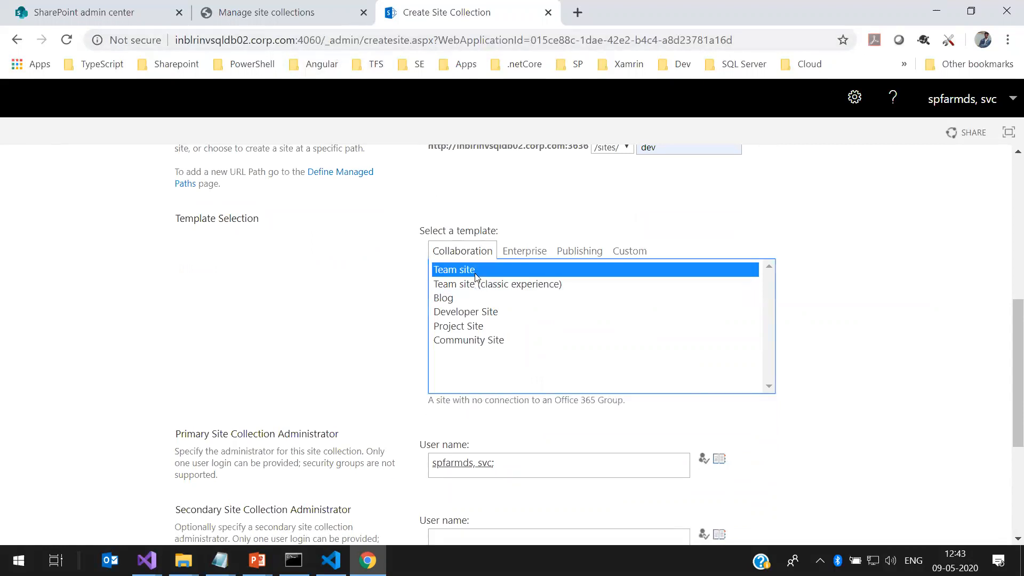
{"action": "left_click", "coordinate": [490, 292]}
{"action": "left_click", "coordinate": [473, 268]}
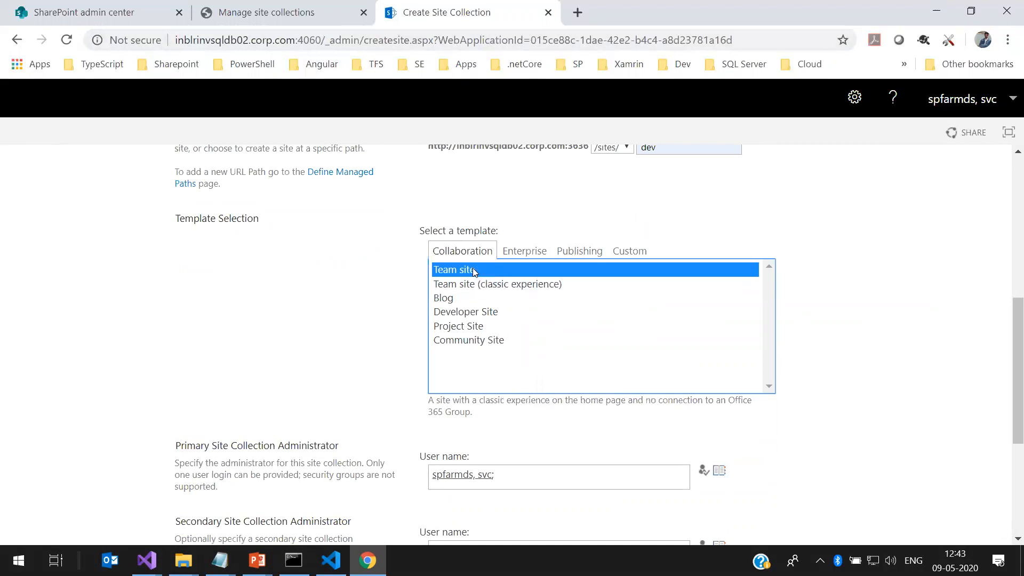
{"action": "scroll", "coordinate": [473, 268], "scroll_direction": "down", "scroll_amount": 3}
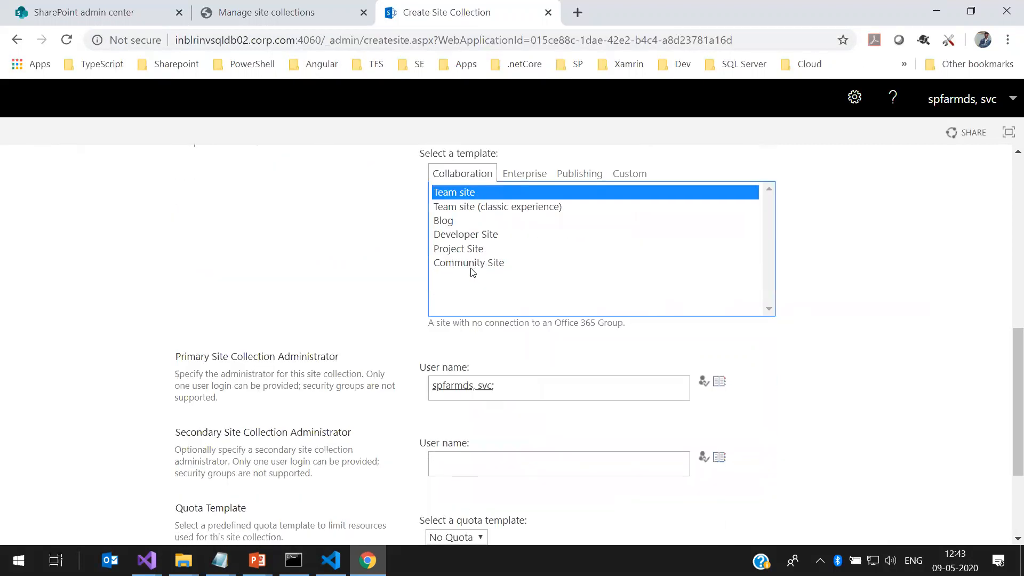
{"action": "scroll", "coordinate": [708, 261], "scroll_direction": "down", "scroll_amount": 3}
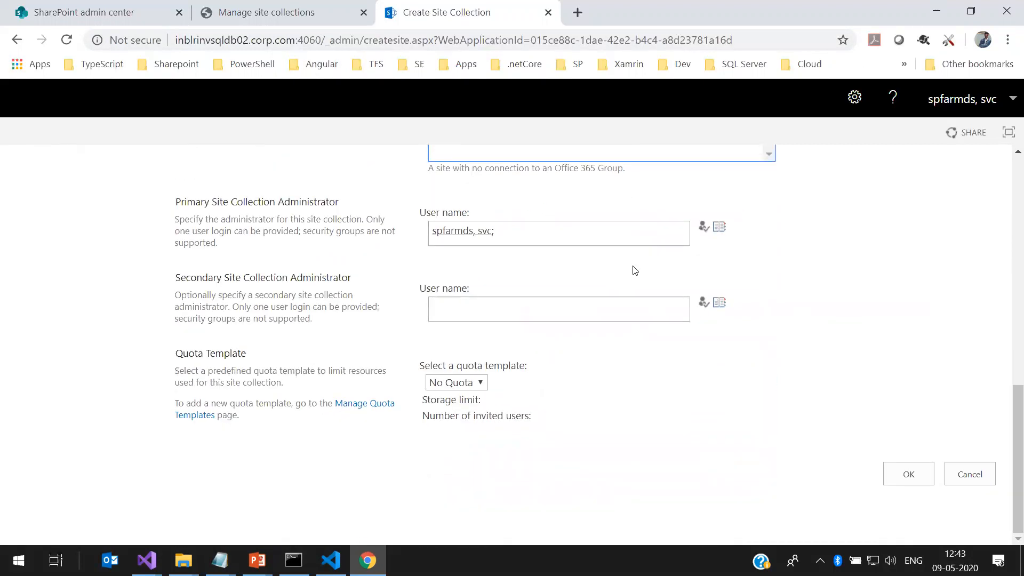
Submit the dev site collection for creation and return to the Create Site Collection form
{"action": "left_click", "coordinate": [917, 473]}
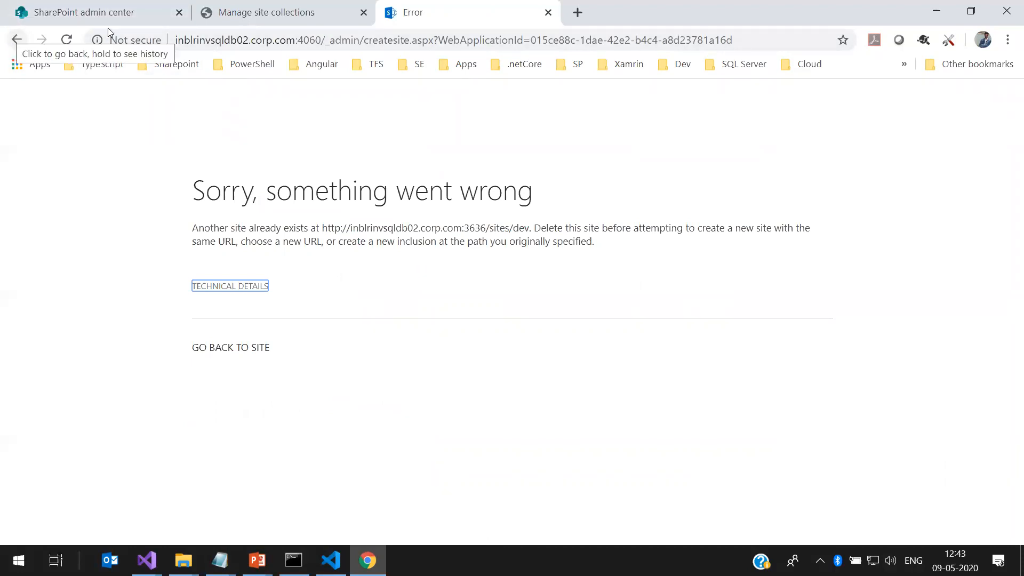
{"action": "left_click", "coordinate": [302, 12]}
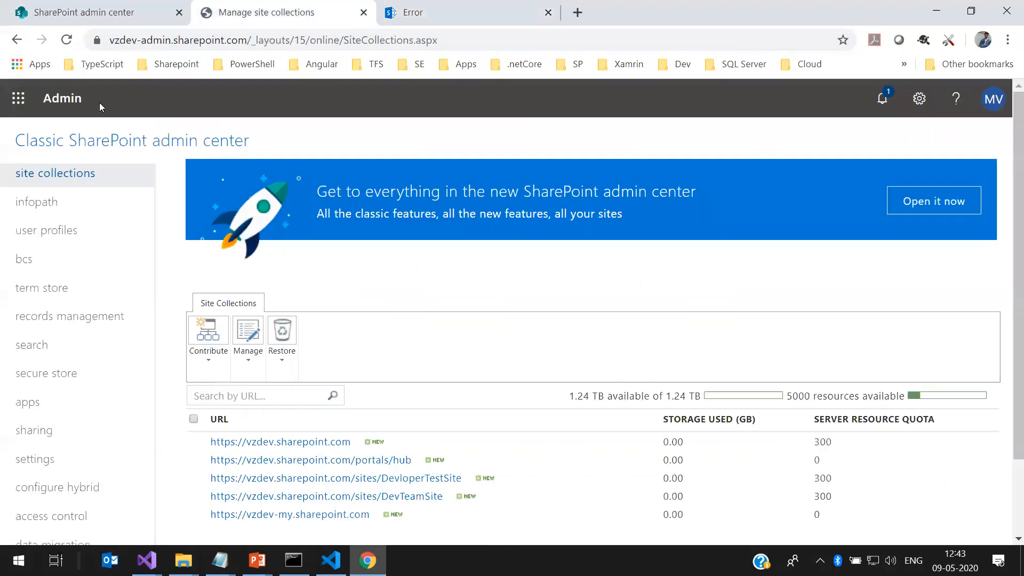
{"action": "left_click", "coordinate": [80, 14]}
{"action": "left_click", "coordinate": [463, 21]}
{"action": "left_click", "coordinate": [17, 40]}
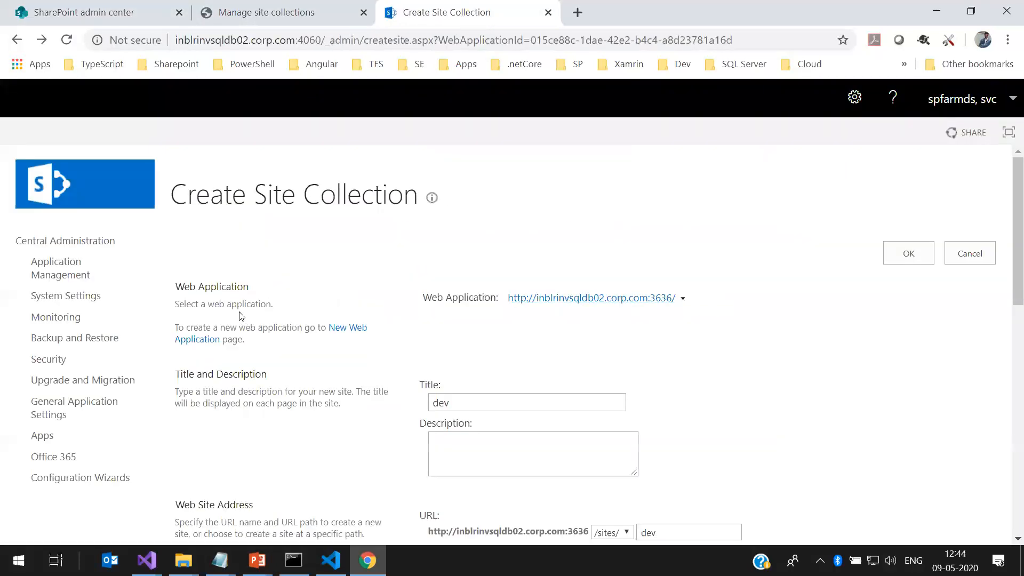
View all site collections of the web application, select /sites/dev and copy its URL
{"action": "left_click", "coordinate": [67, 274]}
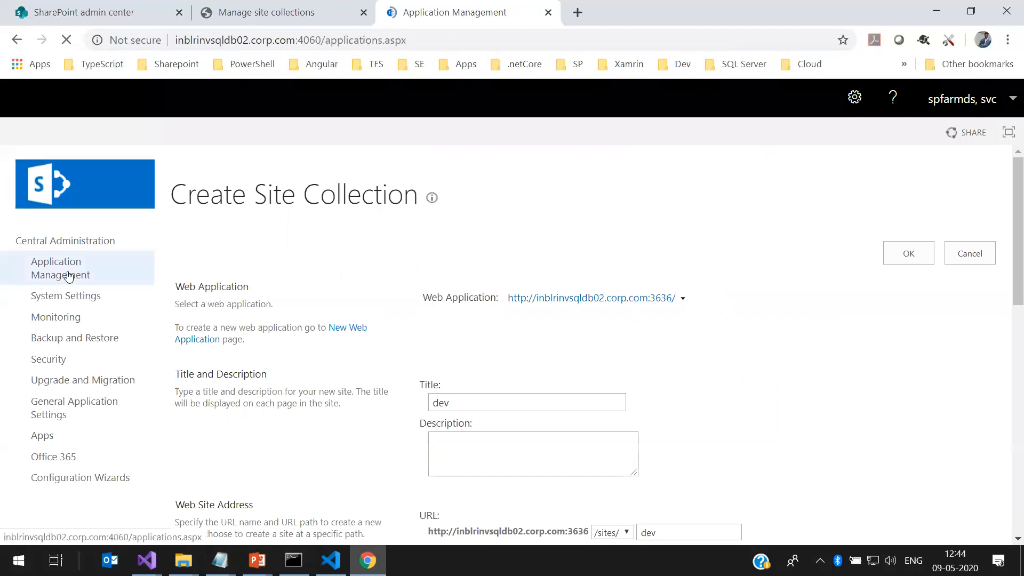
{"action": "left_click", "coordinate": [594, 318]}
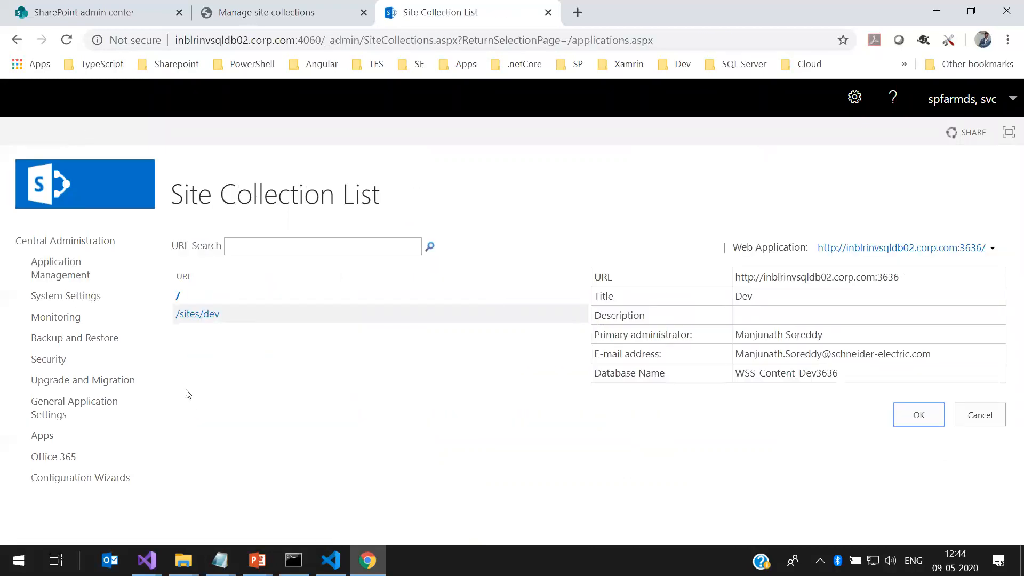
{"action": "left_click", "coordinate": [191, 315]}
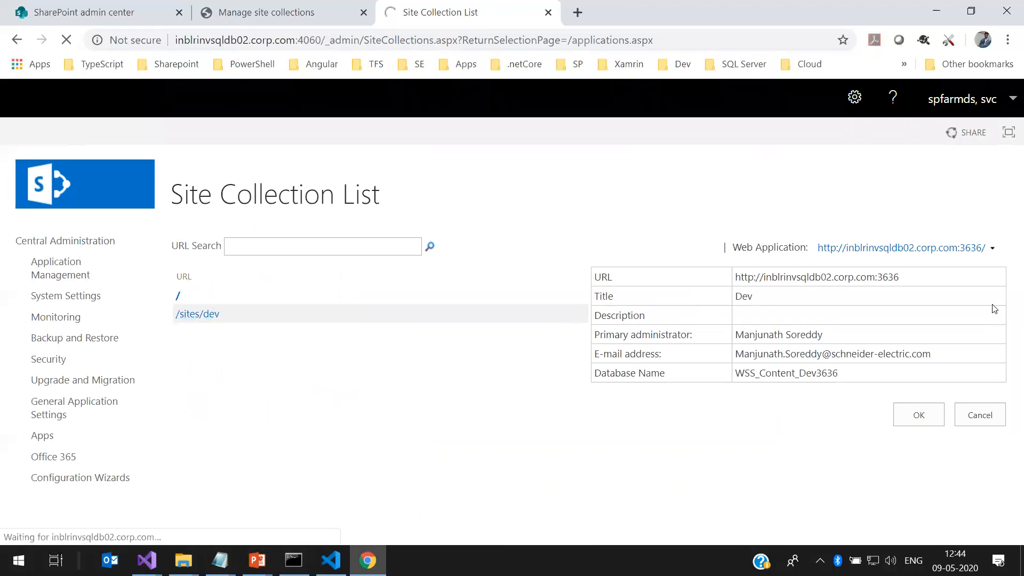
{"action": "left_click_drag", "start_coordinate": [956, 278], "coordinate": [729, 273]}
{"action": "key", "text": "ctrl+c"}
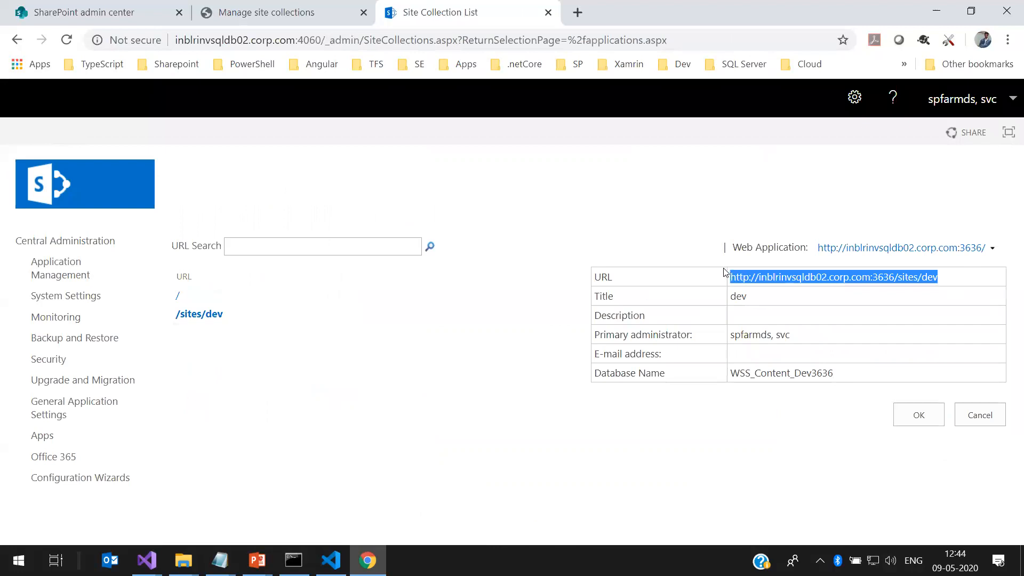
Open the copied /sites/dev URL in a new browser tab and sign in with the prefilled credentials
{"action": "left_click", "coordinate": [578, 12]}
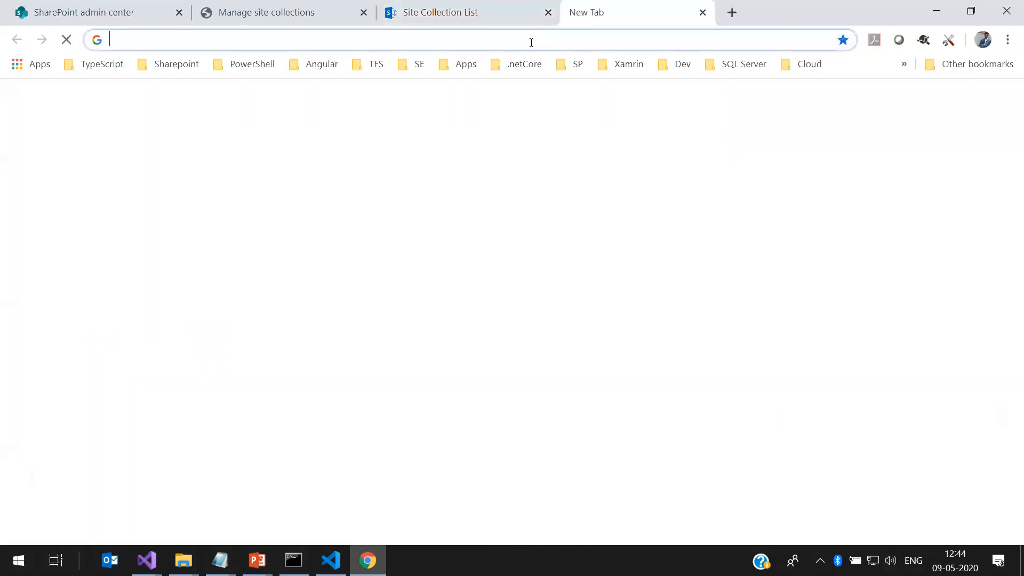
{"action": "key", "text": "ctrl+v"}
{"action": "key", "text": "Return"}
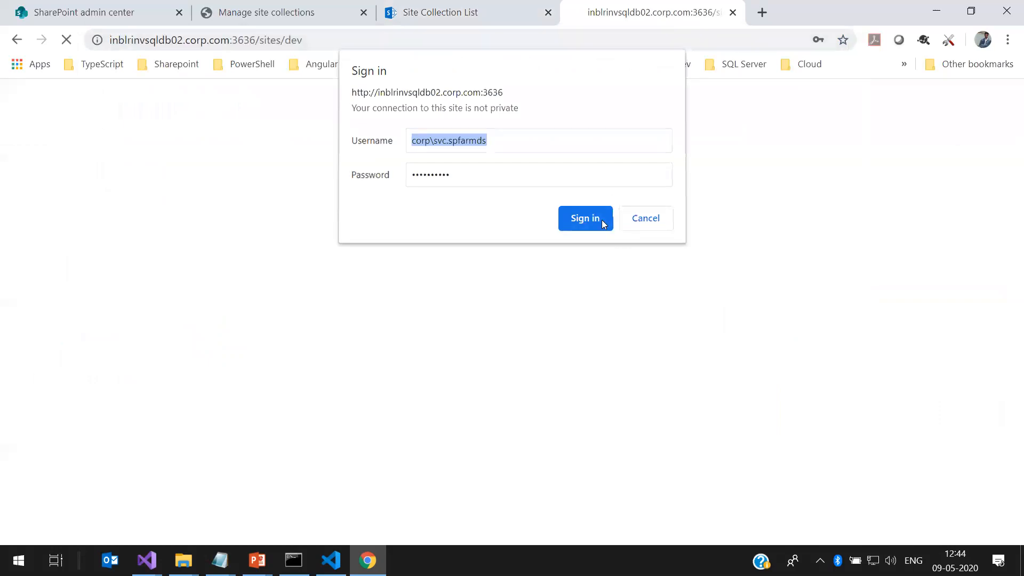
{"action": "left_click", "coordinate": [601, 220]}
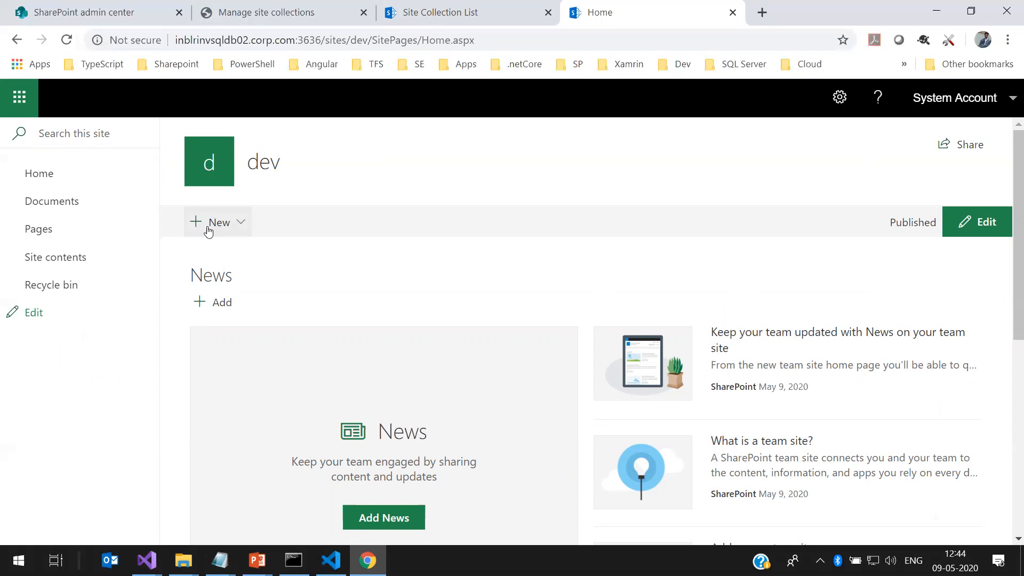
In the classic SharePoint admin center, start a new site collection and show its Collaboration templates
{"action": "left_click", "coordinate": [248, 21]}
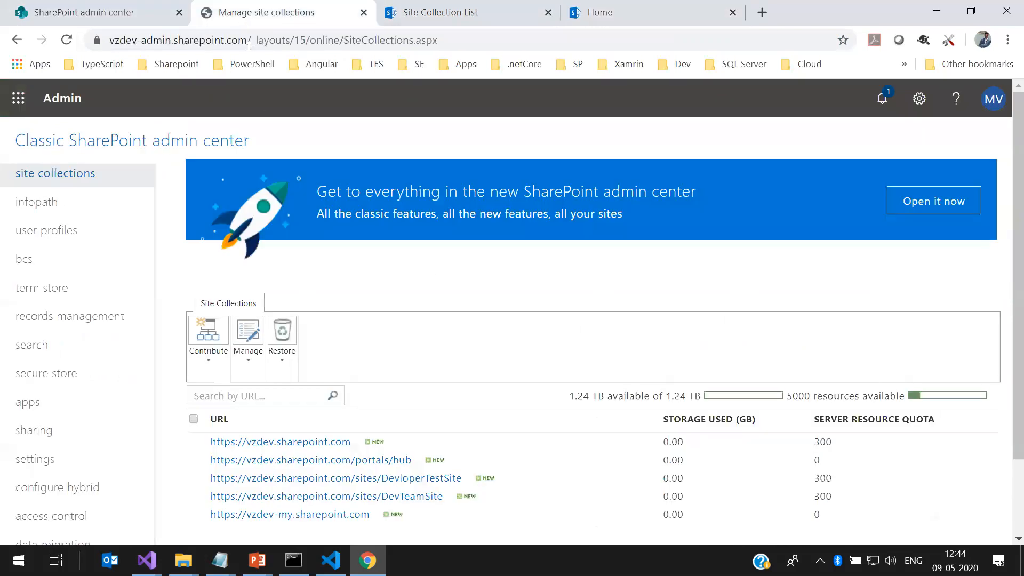
{"action": "left_click", "coordinate": [101, 13]}
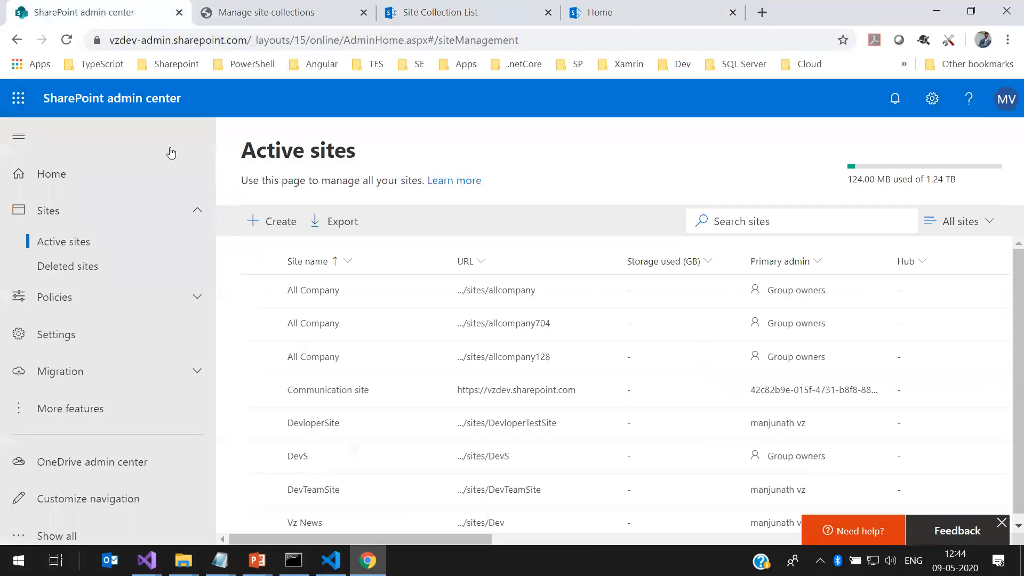
{"action": "left_click", "coordinate": [266, 15]}
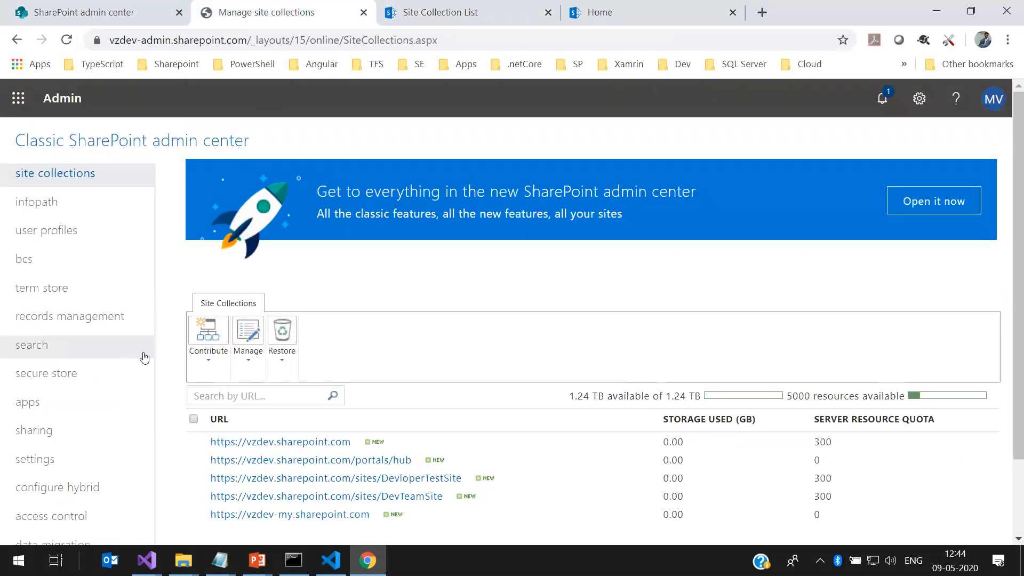
{"action": "left_click", "coordinate": [203, 361]}
{"action": "left_click", "coordinate": [207, 425]}
{"action": "left_click", "coordinate": [209, 430]}
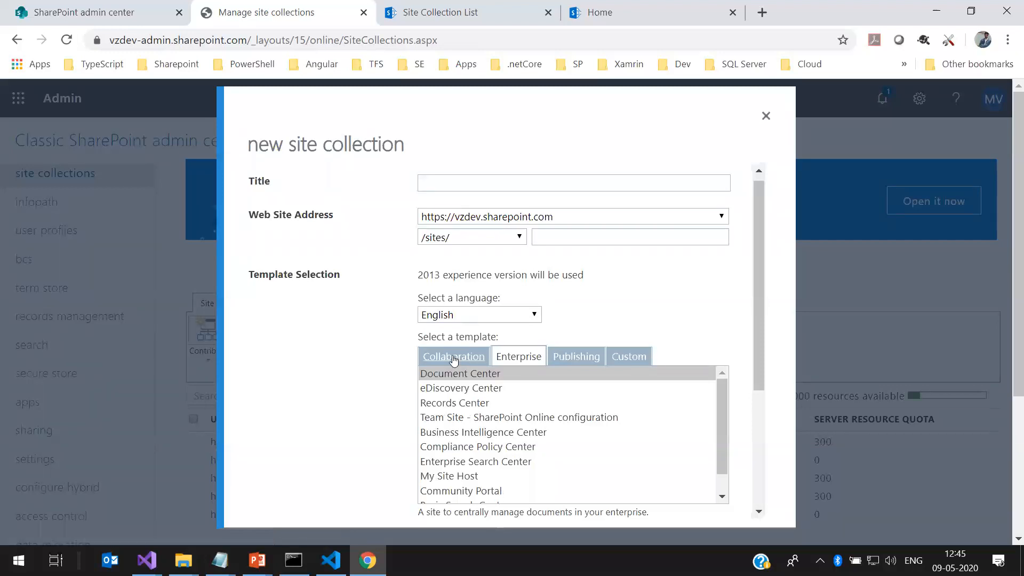
{"action": "left_click", "coordinate": [459, 358]}
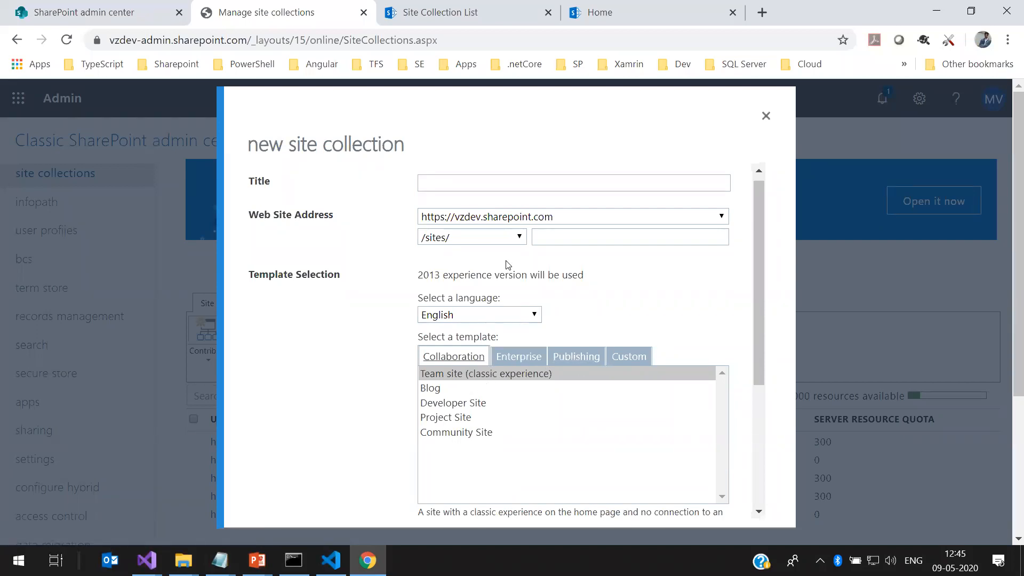
Title the new online site collection DevloperSite and set its URL name to DevTest under /sites/
{"action": "left_click", "coordinate": [565, 187]}
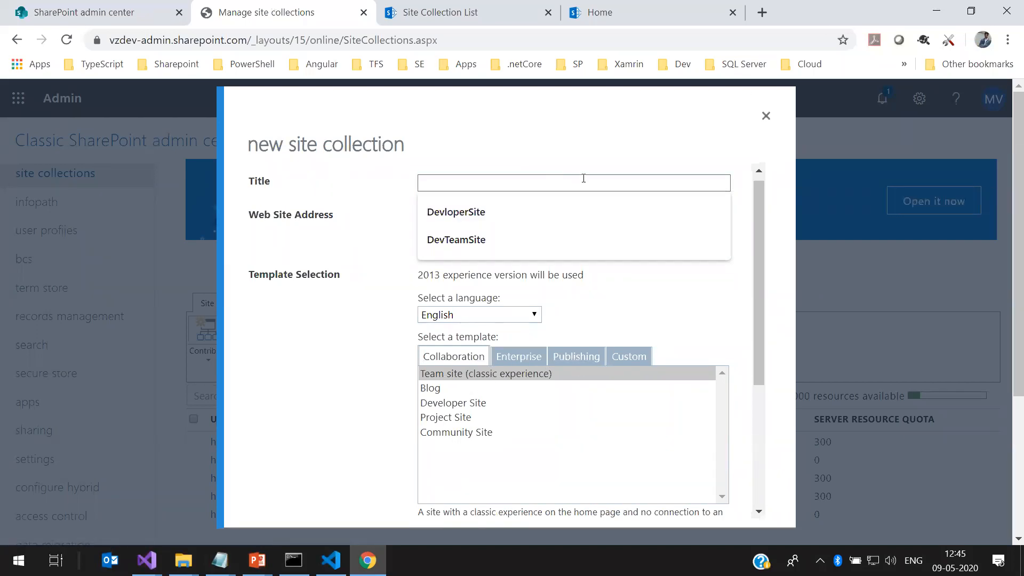
{"action": "left_click", "coordinate": [538, 206]}
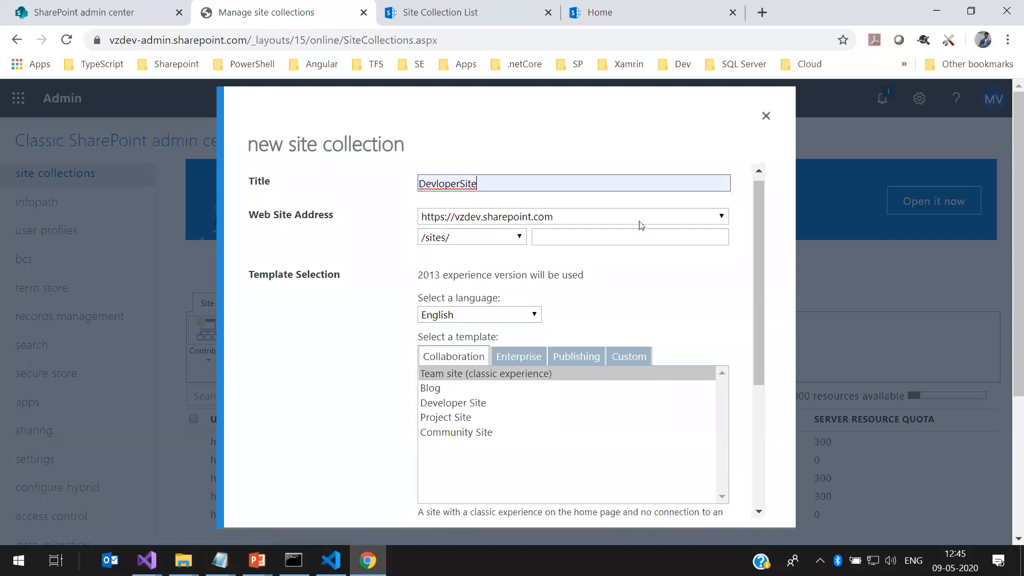
{"action": "left_click", "coordinate": [591, 235]}
{"action": "left_click", "coordinate": [569, 293]}
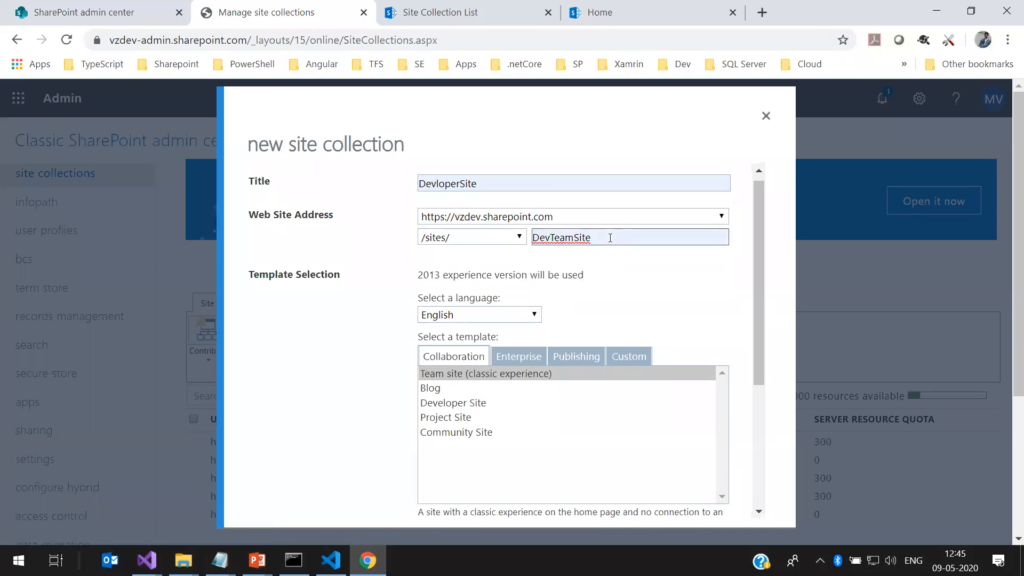
{"action": "key", "text": "BackSpace"}
{"action": "key", "text": "BackSpace"}
{"action": "key", "text": "BackSpace"}
{"action": "key", "text": "BackSpace"}
{"action": "key", "text": "BackSpace"}
{"action": "key", "text": "BackSpace"}
{"action": "key", "text": "BackSpace"}
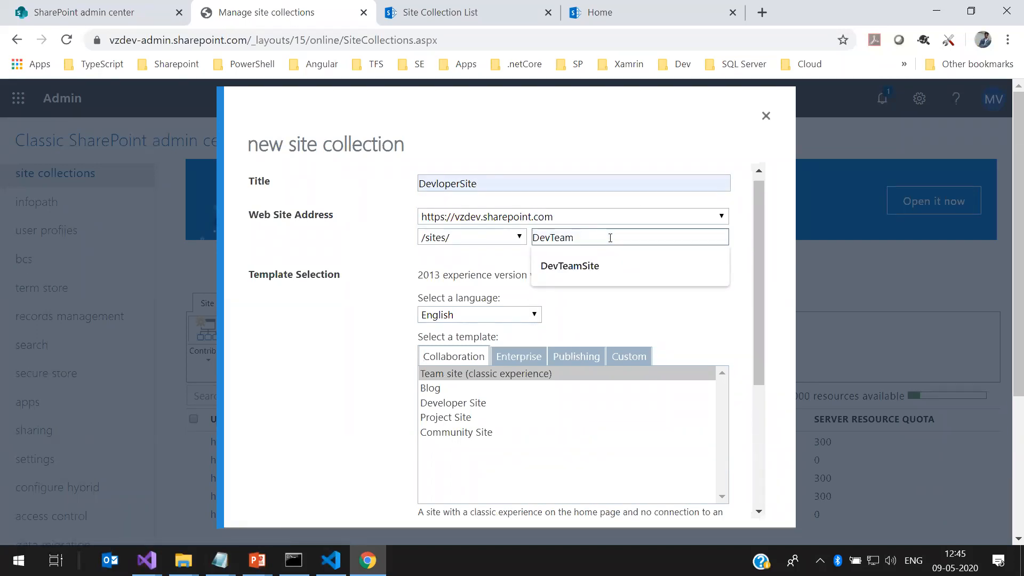
{"action": "type", "text": "est"}
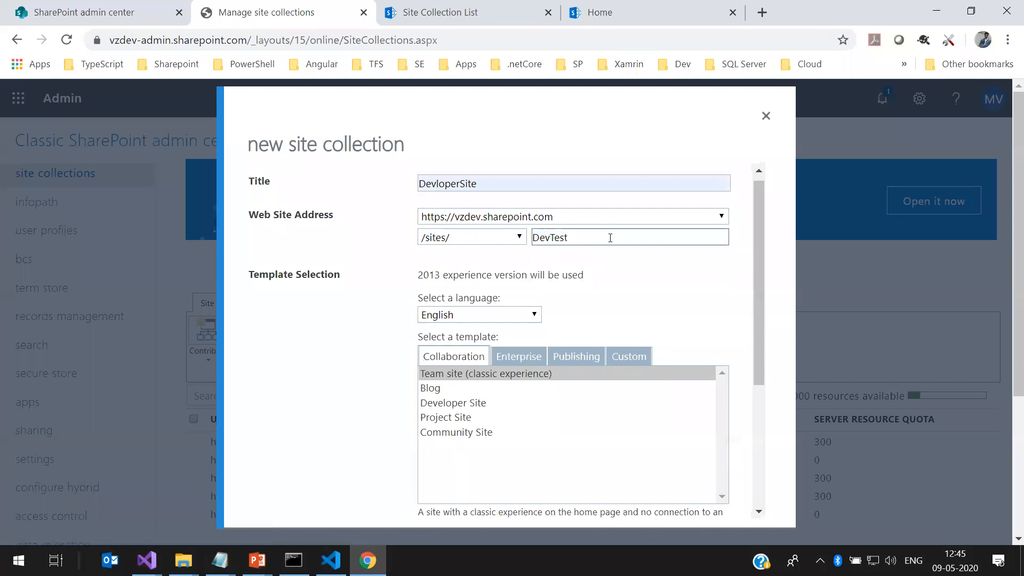
Enter the administrator's name for the new online site collection
{"action": "scroll", "coordinate": [619, 273], "scroll_direction": "down", "scroll_amount": 4}
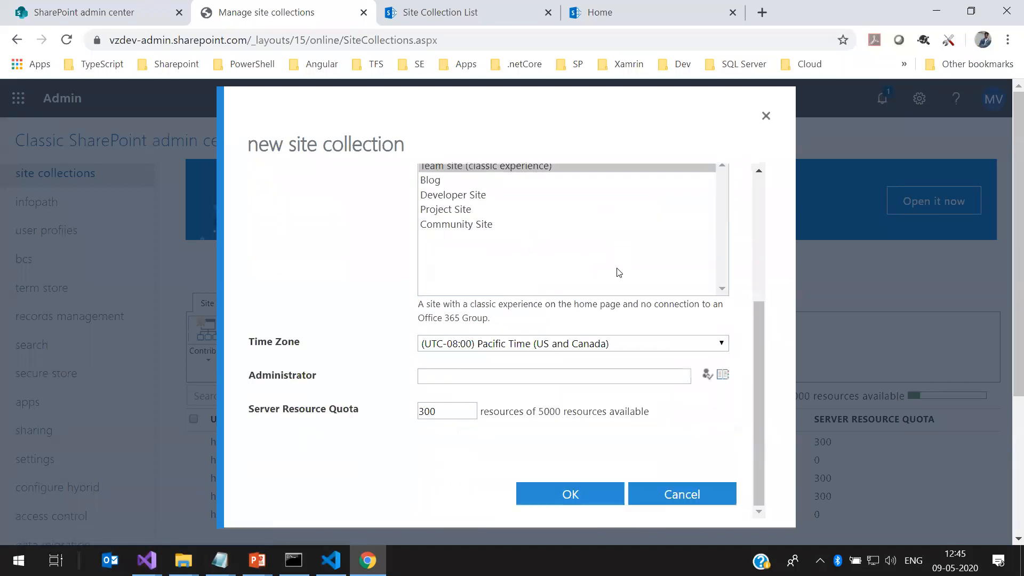
{"action": "left_click", "coordinate": [441, 380]}
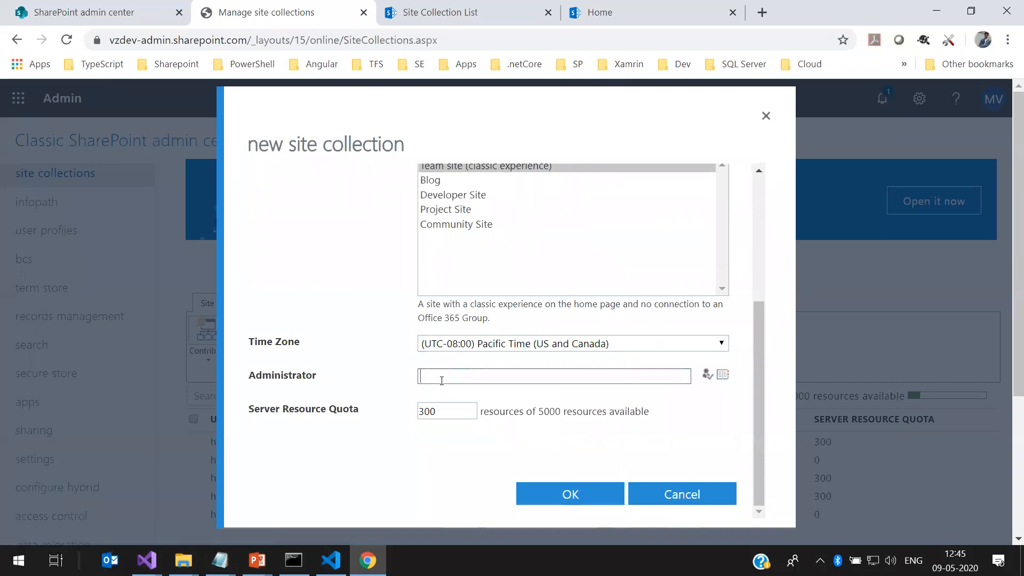
{"action": "left_click", "coordinate": [475, 10]}
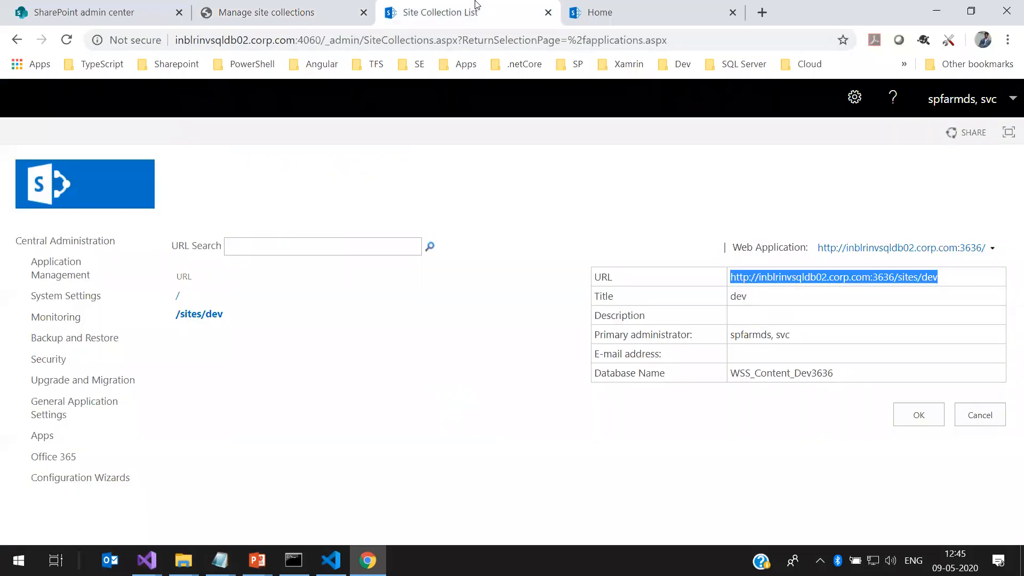
{"action": "left_click", "coordinate": [281, 9]}
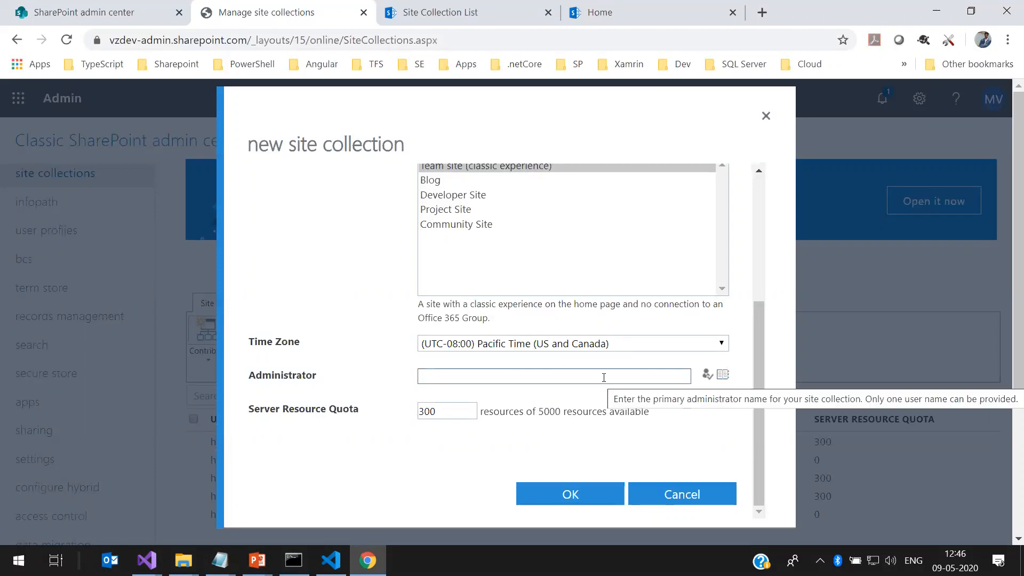
{"action": "type", "text": "manjunath vz;"}
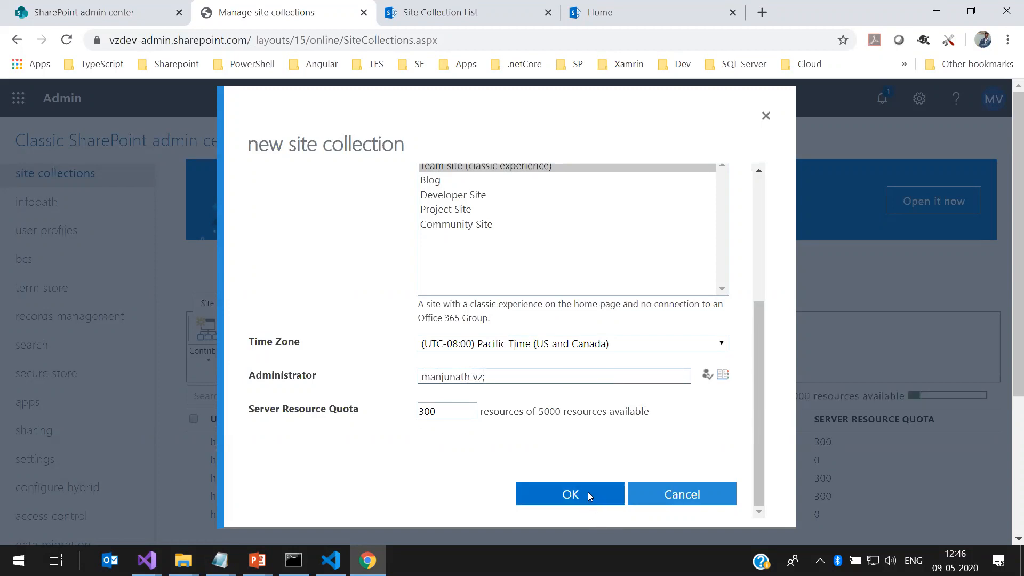
Review the completed new site collection form and submit it to create the DevTest site
{"action": "scroll", "coordinate": [588, 372], "scroll_direction": "up", "scroll_amount": 3}
{"action": "scroll", "coordinate": [587, 373], "scroll_direction": "down", "scroll_amount": 3}
{"action": "scroll", "coordinate": [578, 359], "scroll_direction": "up", "scroll_amount": 4}
{"action": "scroll", "coordinate": [569, 320], "scroll_direction": "down", "scroll_amount": 4}
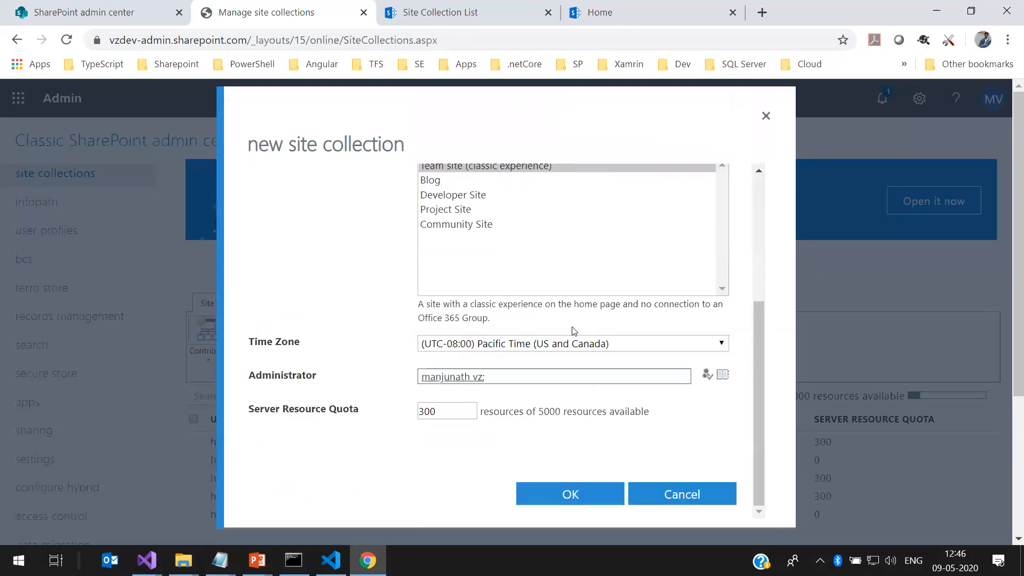
{"action": "left_click", "coordinate": [587, 501]}
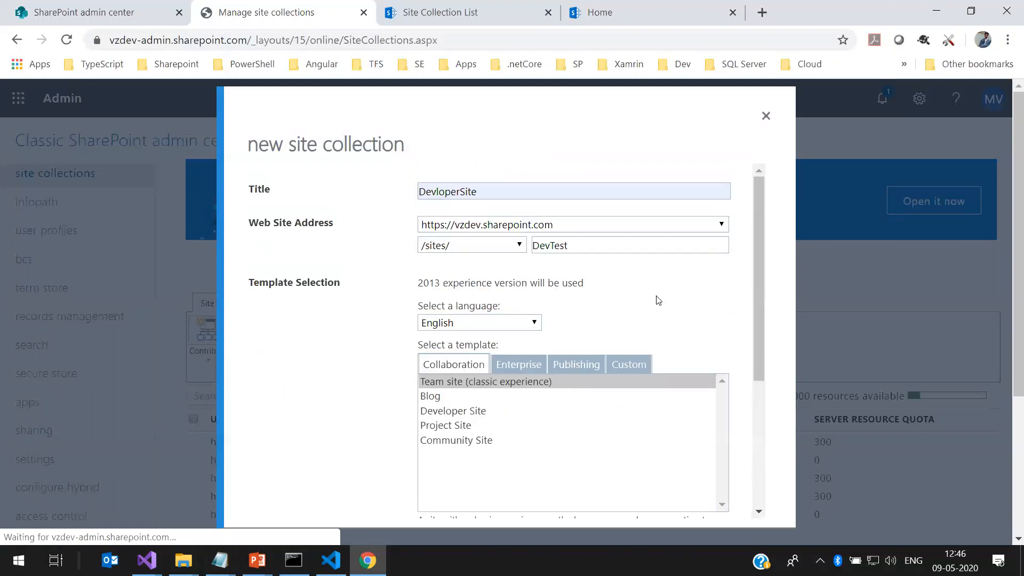
{"action": "scroll", "coordinate": [649, 256], "scroll_direction": "down", "scroll_amount": 4}
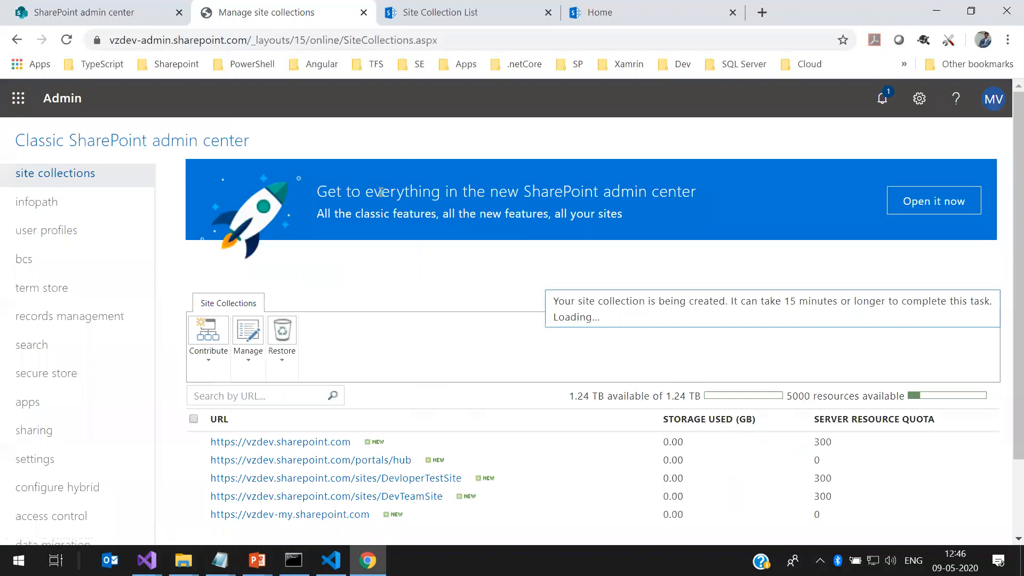
Return to the on-premises Central Administration and open the form for creating another site collection
{"action": "left_click", "coordinate": [96, 12]}
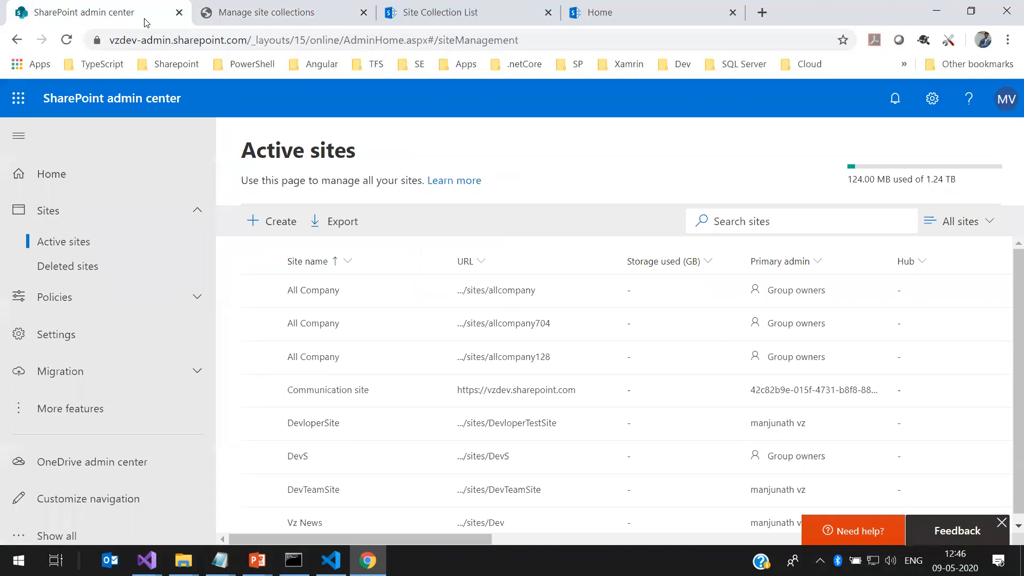
{"action": "left_click", "coordinate": [589, 10]}
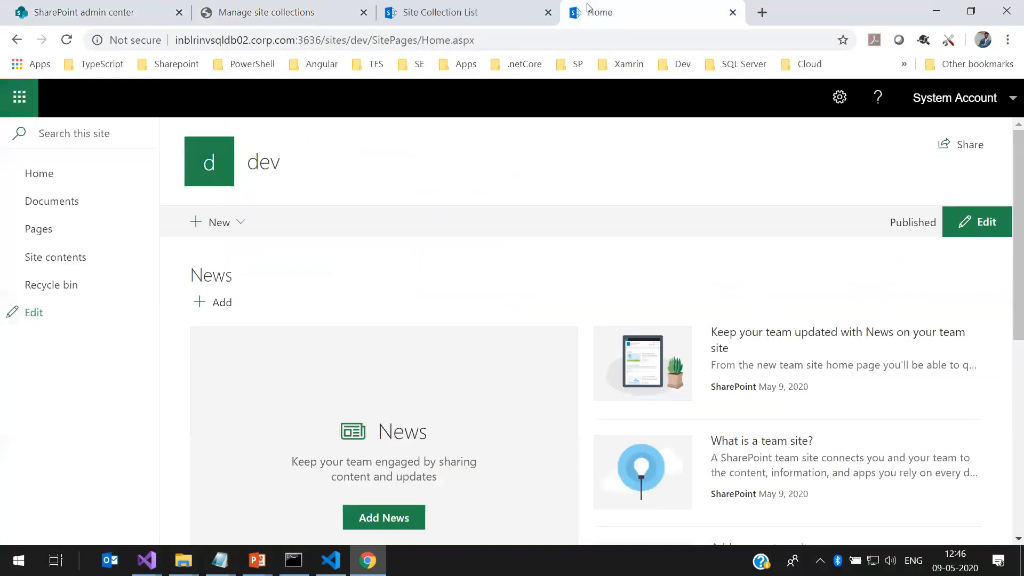
{"action": "left_click", "coordinate": [450, 12]}
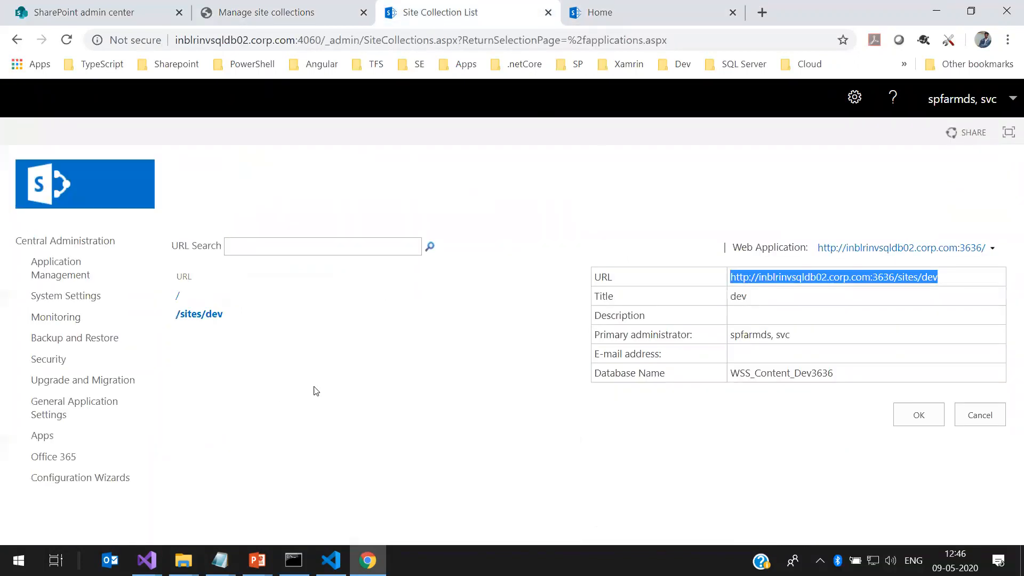
{"action": "left_click", "coordinate": [53, 273]}
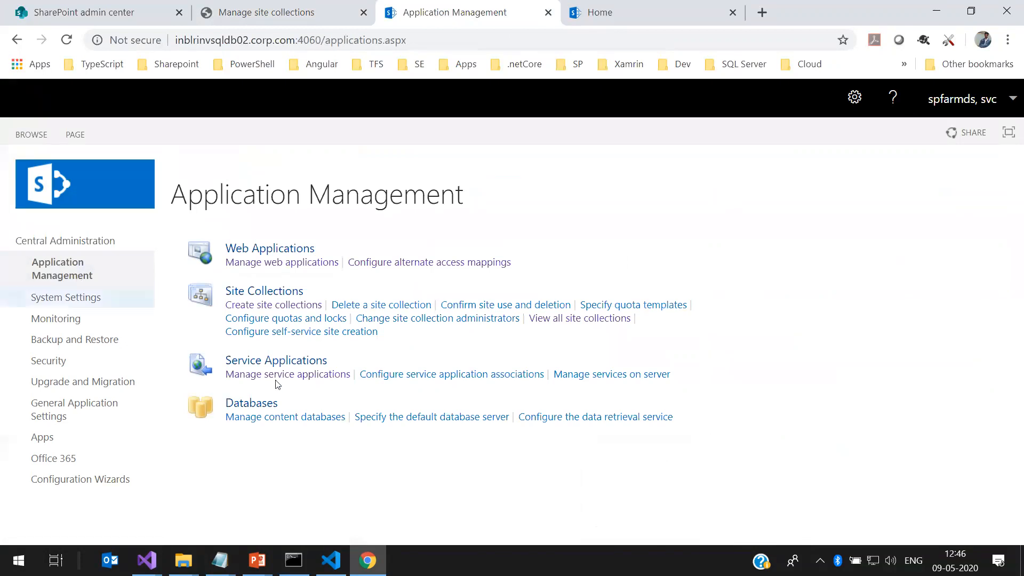
{"action": "left_click", "coordinate": [293, 306]}
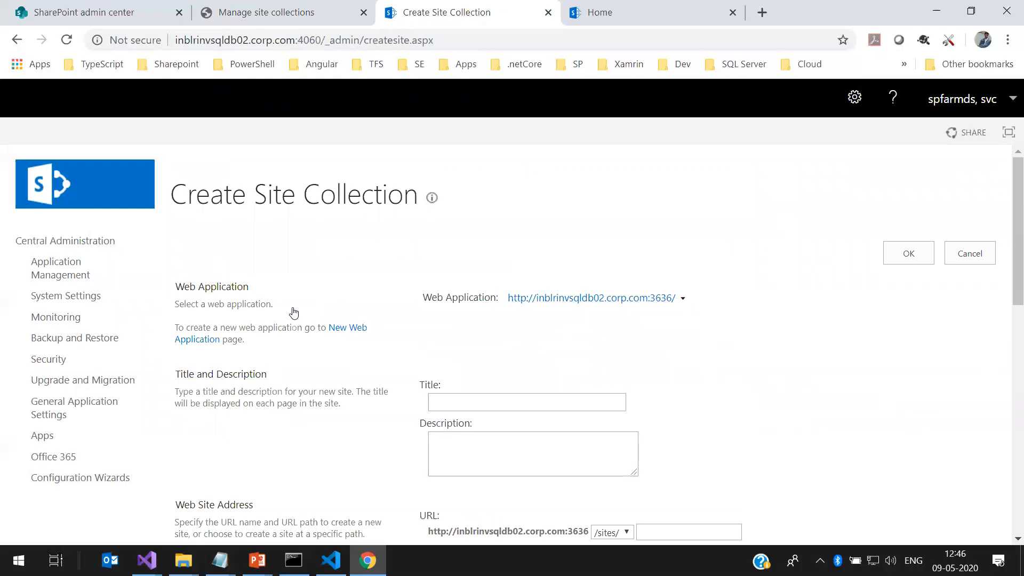
Title the site collection devClassic and use the same name as its URL under /sites/
{"action": "scroll", "coordinate": [523, 341], "scroll_direction": "down", "scroll_amount": 3}
{"action": "left_click", "coordinate": [497, 253]}
{"action": "left_click", "coordinate": [487, 276]}
{"action": "type", "text": "Classic"}
{"action": "double_click", "coordinate": [452, 251]}
{"action": "key", "text": "ctrl+c"}
{"action": "left_click", "coordinate": [642, 377]}
{"action": "key", "text": "ctrl+v"}
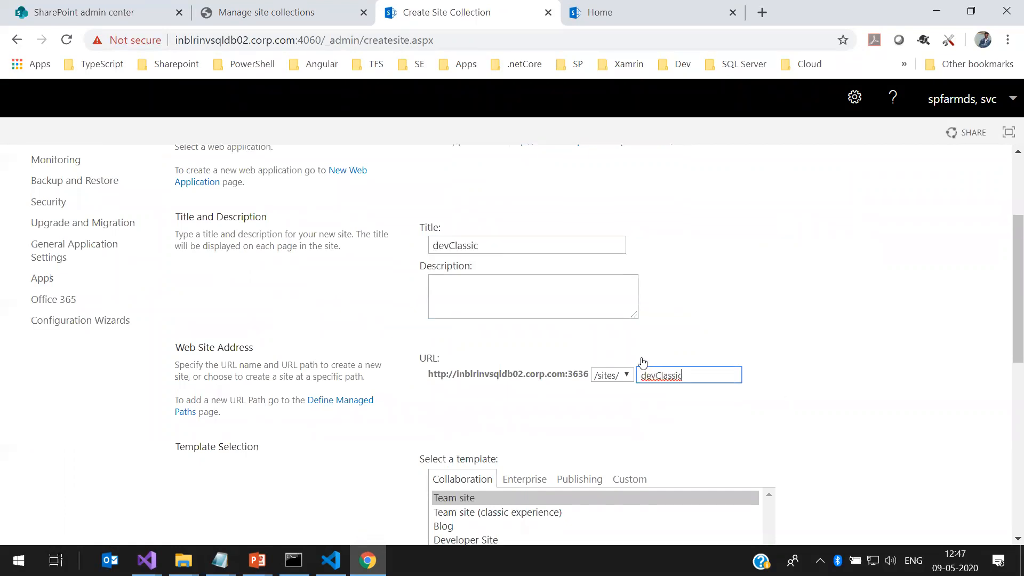
Choose the Team site (classic experience) template for the devClassic site collection
{"action": "scroll", "coordinate": [643, 363], "scroll_direction": "down", "scroll_amount": 6}
{"action": "left_click", "coordinate": [461, 208]}
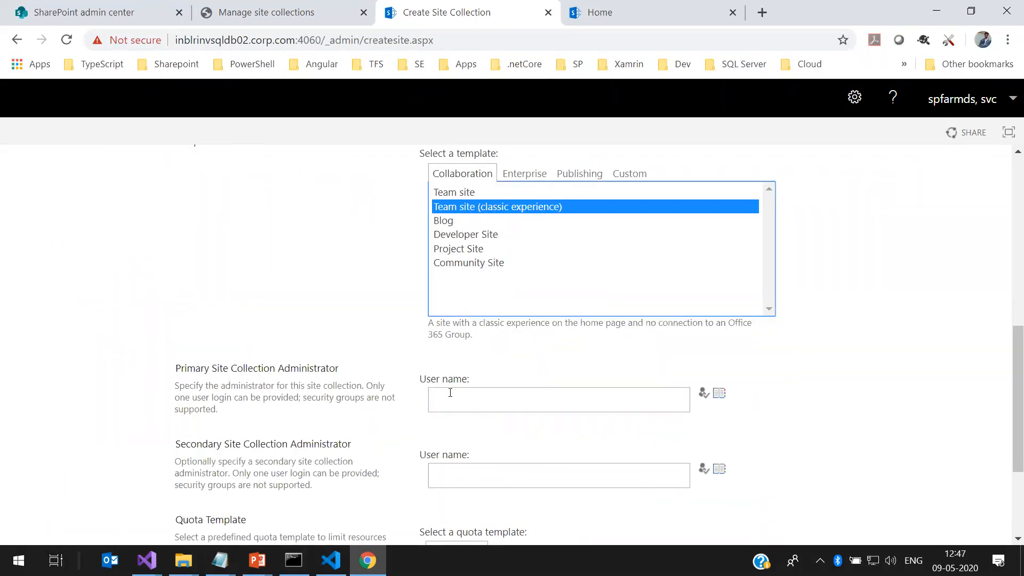
Set svc.spfarmds as the primary site collection administrator, check the name, and create the devClassic site collection
{"action": "left_click", "coordinate": [451, 393]}
{"action": "type", "text": "svc.spfac"}
{"action": "key", "text": "BackSpace"}
{"action": "key", "text": "BackSpace"}
{"action": "type", "text": "armds"}
{"action": "left_click", "coordinate": [704, 396]}
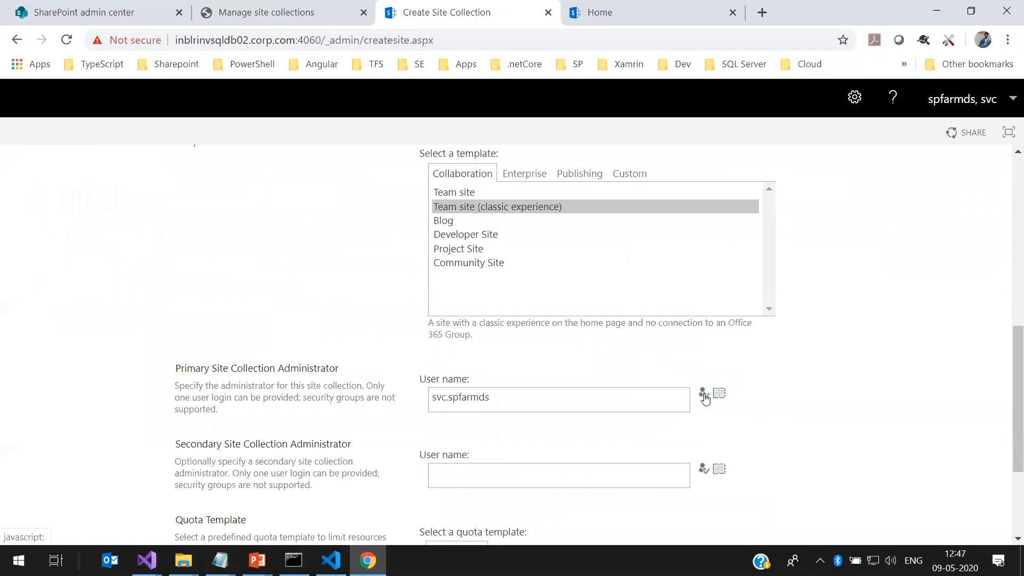
{"action": "scroll", "coordinate": [614, 382], "scroll_direction": "down", "scroll_amount": 3}
{"action": "left_click", "coordinate": [901, 474]}
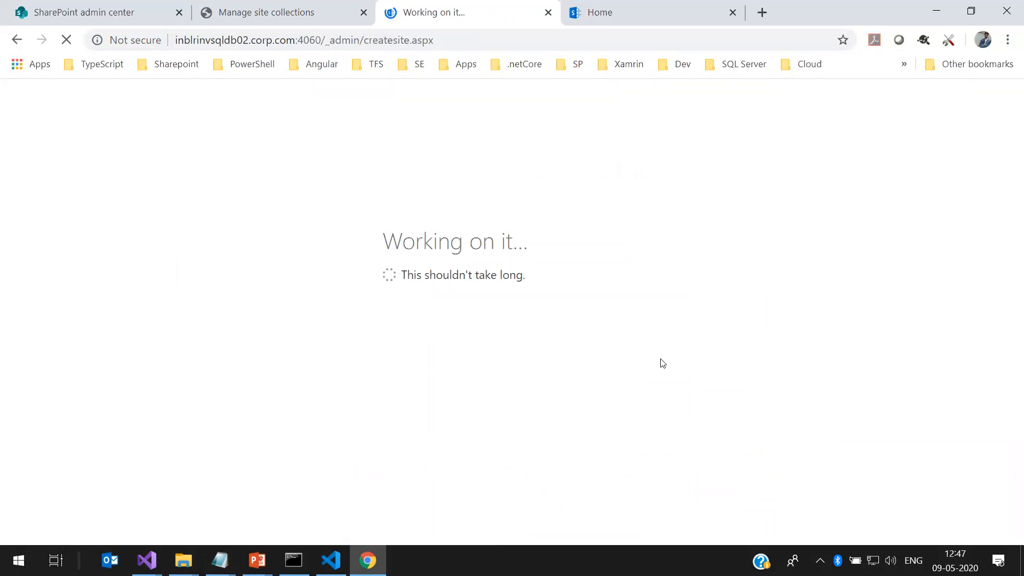
Review the SharePoint Site Architecture and Objects slide in PowerPoint and the dev site collection's URL in the browser
{"action": "left_click", "coordinate": [614, 11]}
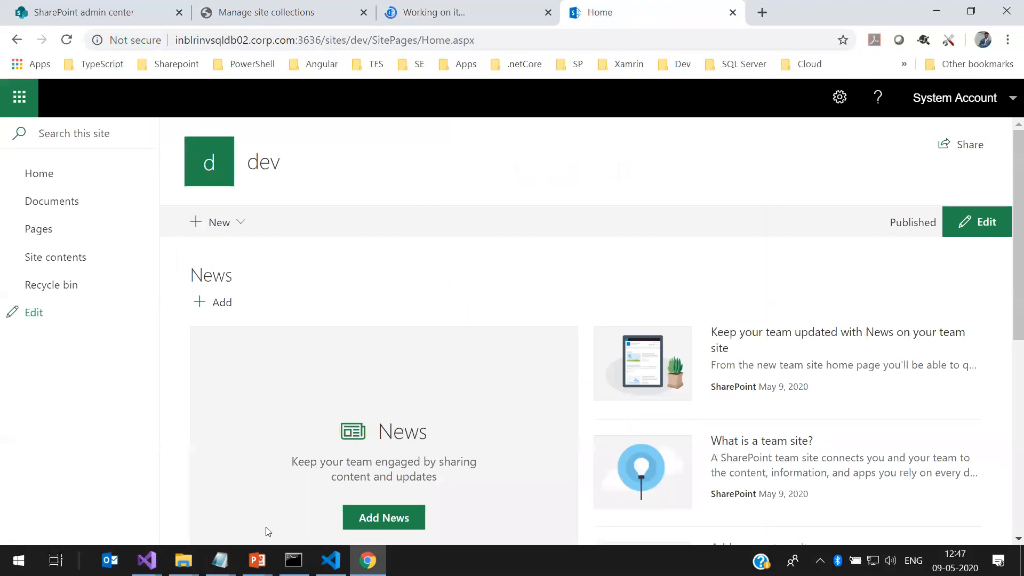
{"action": "mouse_move", "coordinate": [257, 560]}
{"action": "left_click", "coordinate": [127, 486]}
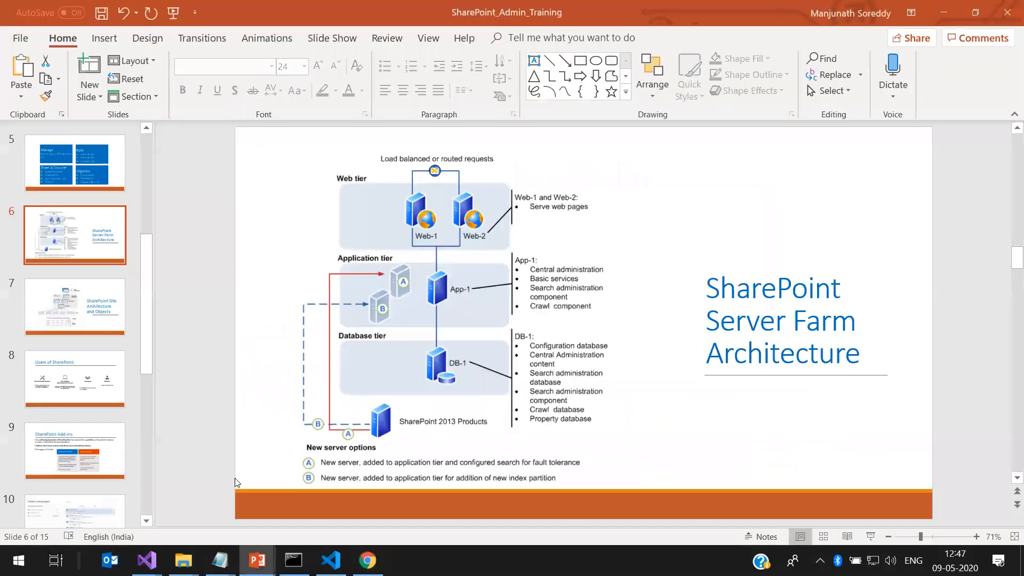
{"action": "left_click", "coordinate": [64, 314]}
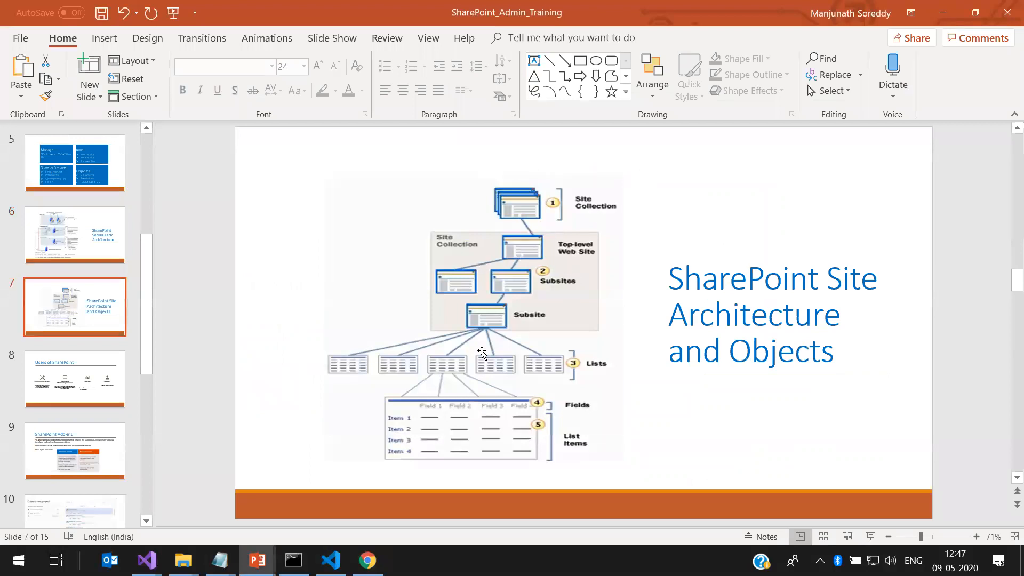
{"action": "left_click", "coordinate": [368, 560]}
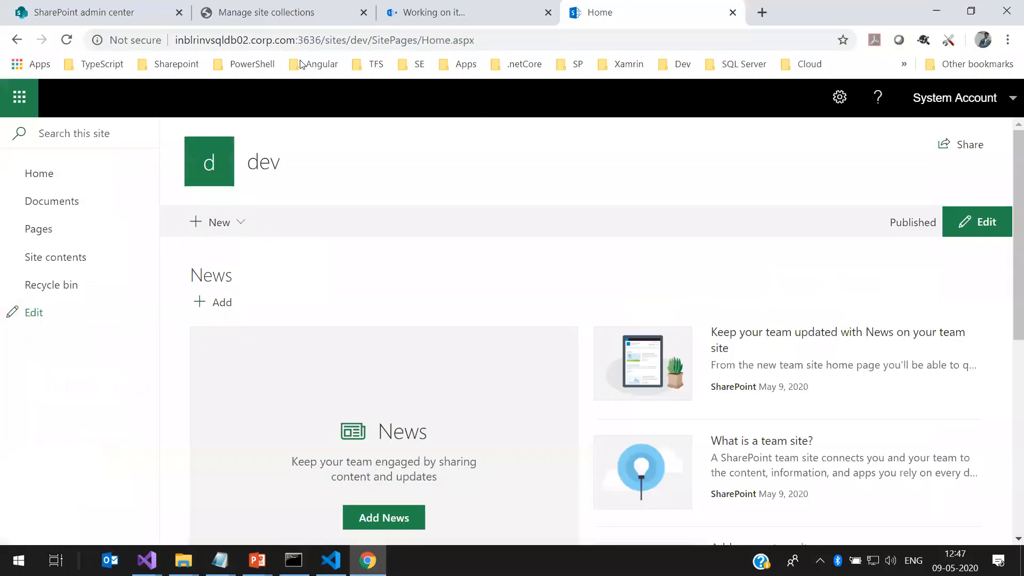
{"action": "left_click_drag", "start_coordinate": [373, 40], "coordinate": [175, 29]}
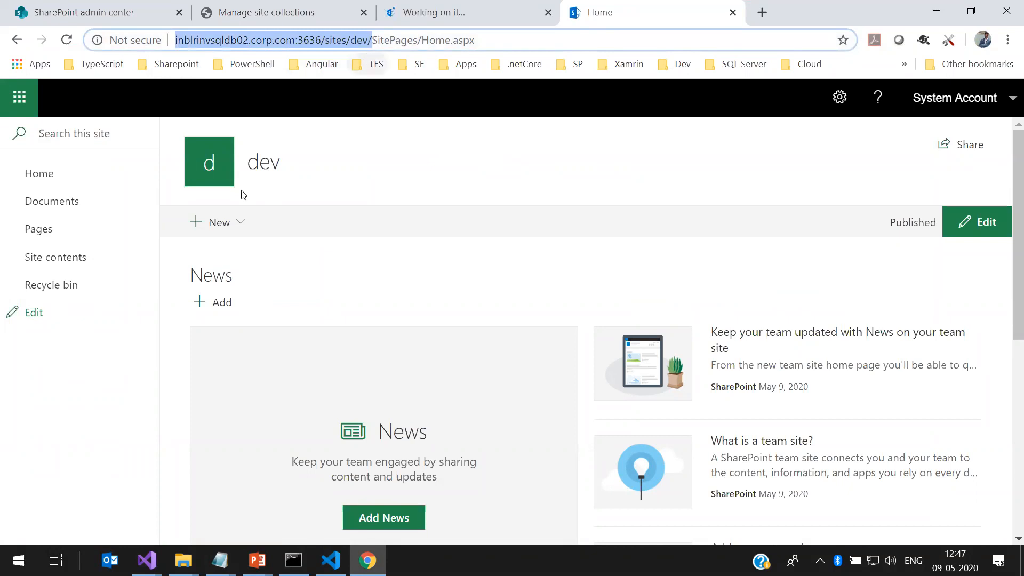
Open the form for creating a new subsite from the dev site's contents page
{"action": "left_click", "coordinate": [244, 221]}
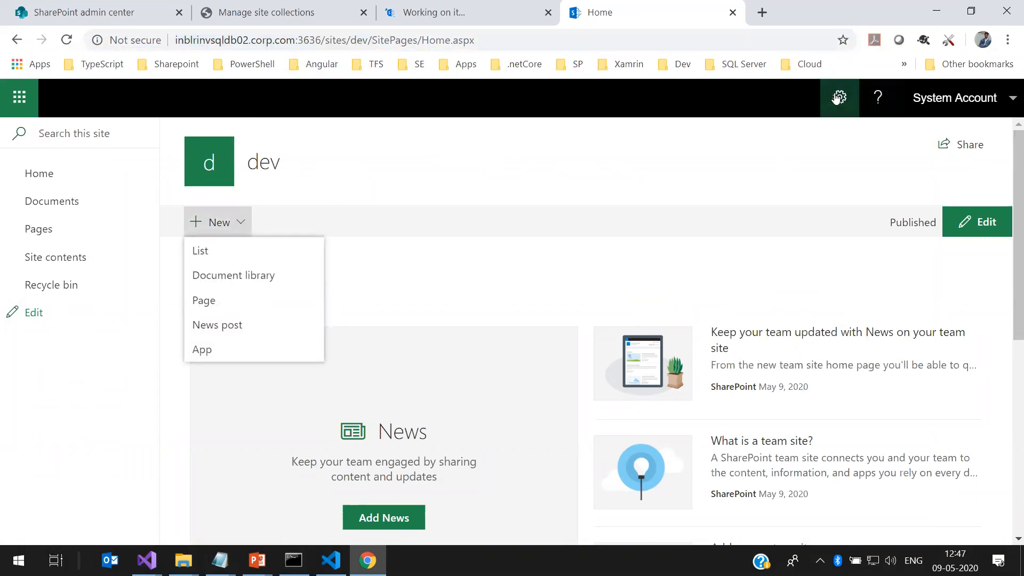
{"action": "left_click", "coordinate": [60, 260]}
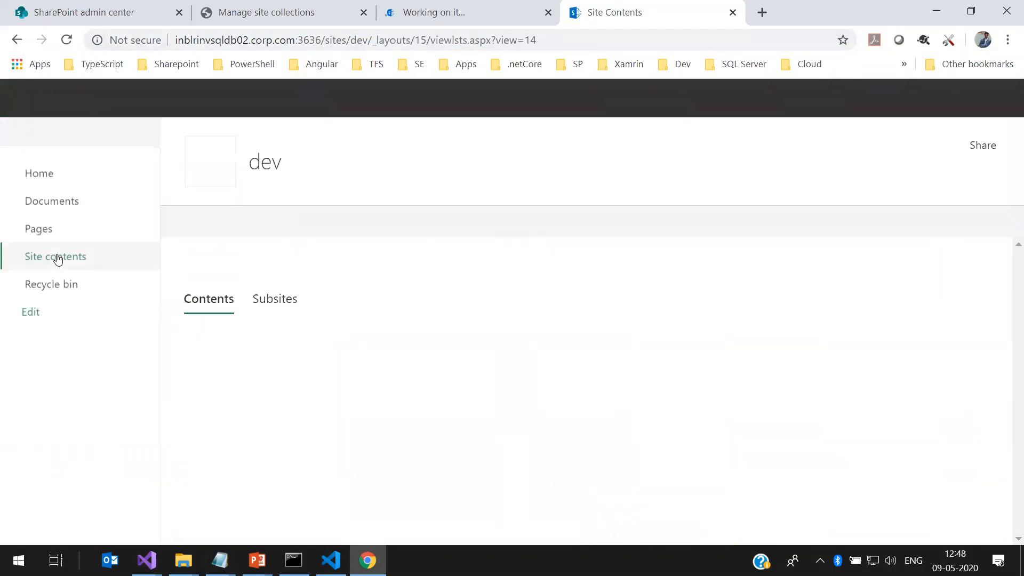
{"action": "left_click", "coordinate": [287, 410]}
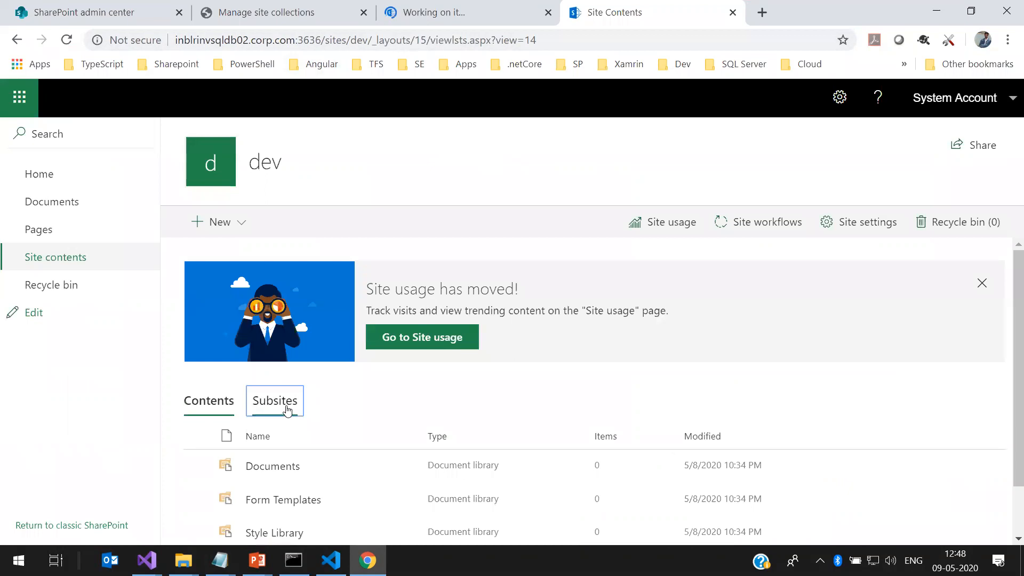
{"action": "left_click", "coordinate": [244, 223]}
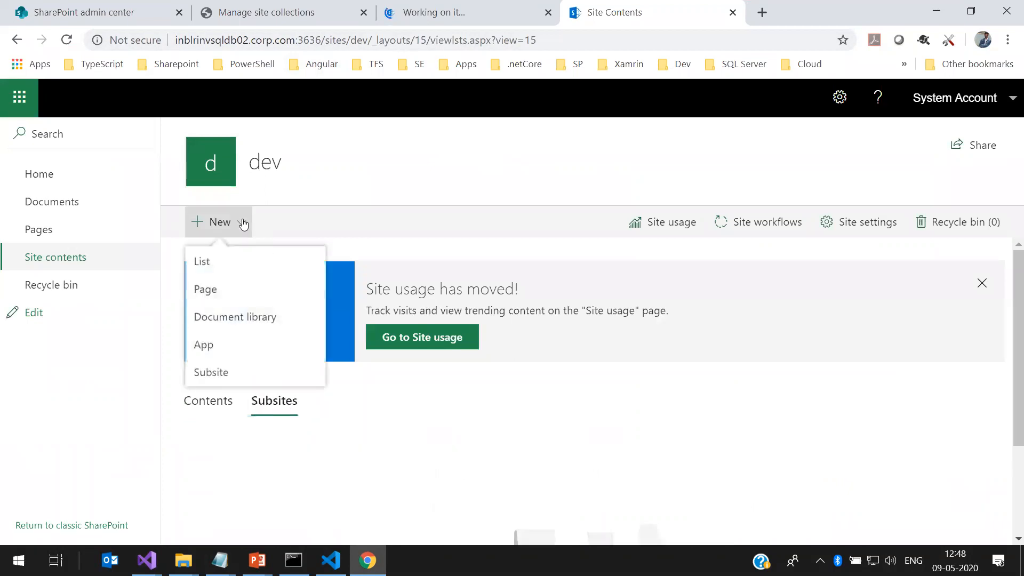
{"action": "left_click", "coordinate": [228, 376]}
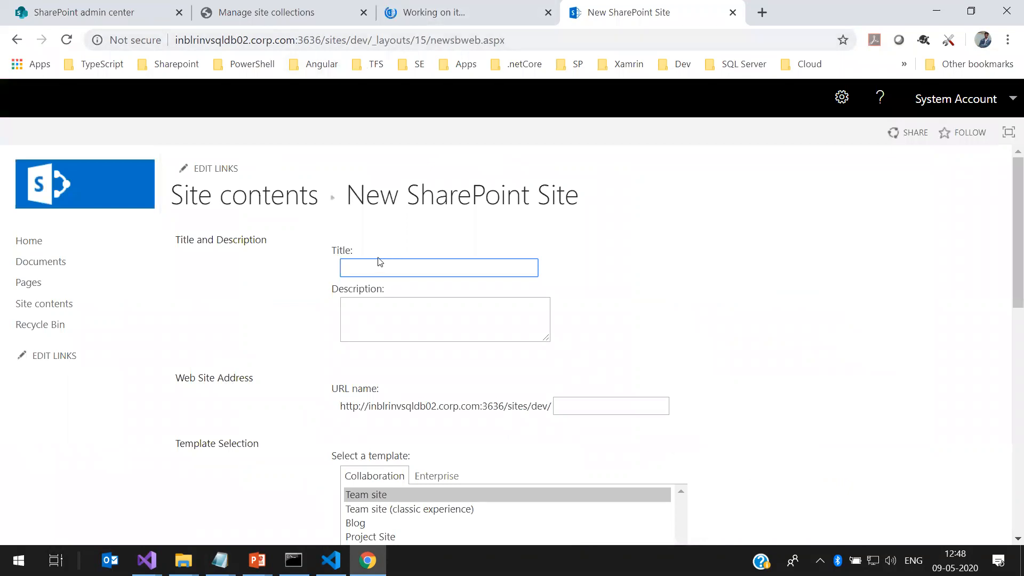
Title the new subsite Dev2 and set its URL name to dev2
{"action": "left_click", "coordinate": [565, 407]}
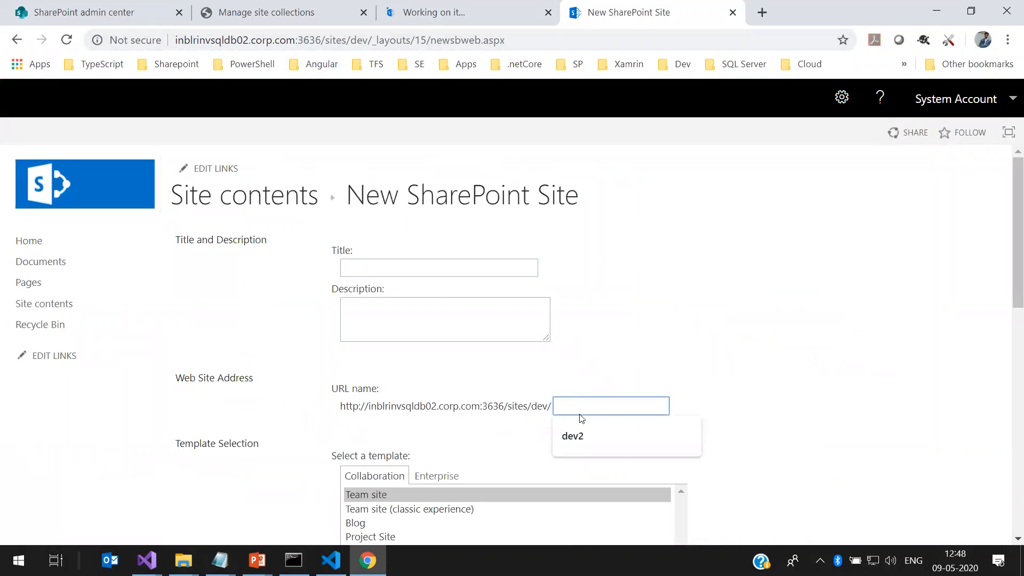
{"action": "left_click", "coordinate": [590, 449]}
{"action": "left_click", "coordinate": [409, 272]}
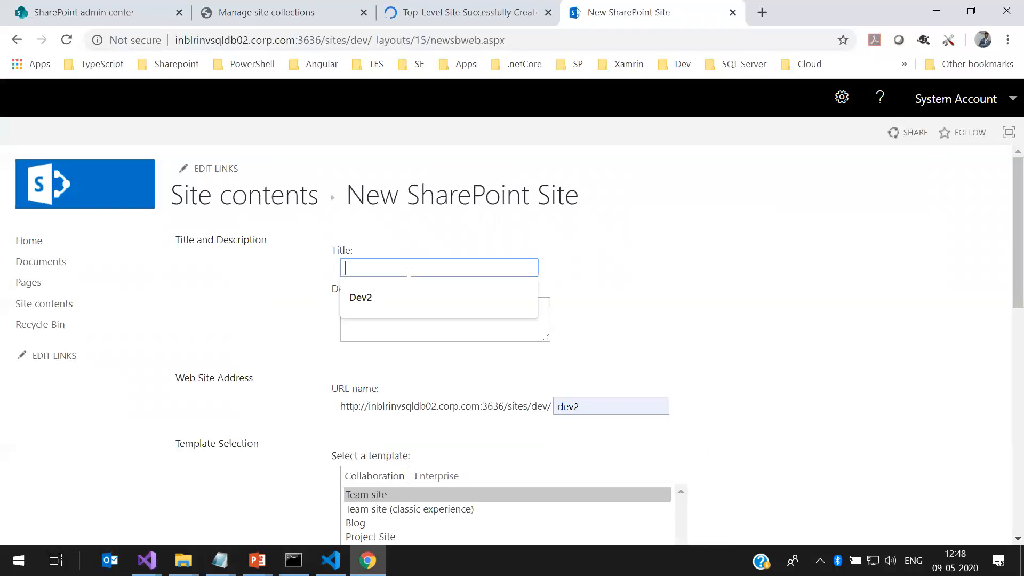
{"action": "left_click", "coordinate": [397, 298]}
Look through the Collaboration templates for the subsite and choose the Blog template
{"action": "scroll", "coordinate": [312, 296], "scroll_direction": "down", "scroll_amount": 7}
{"action": "scroll", "coordinate": [308, 293], "scroll_direction": "up", "scroll_amount": 4}
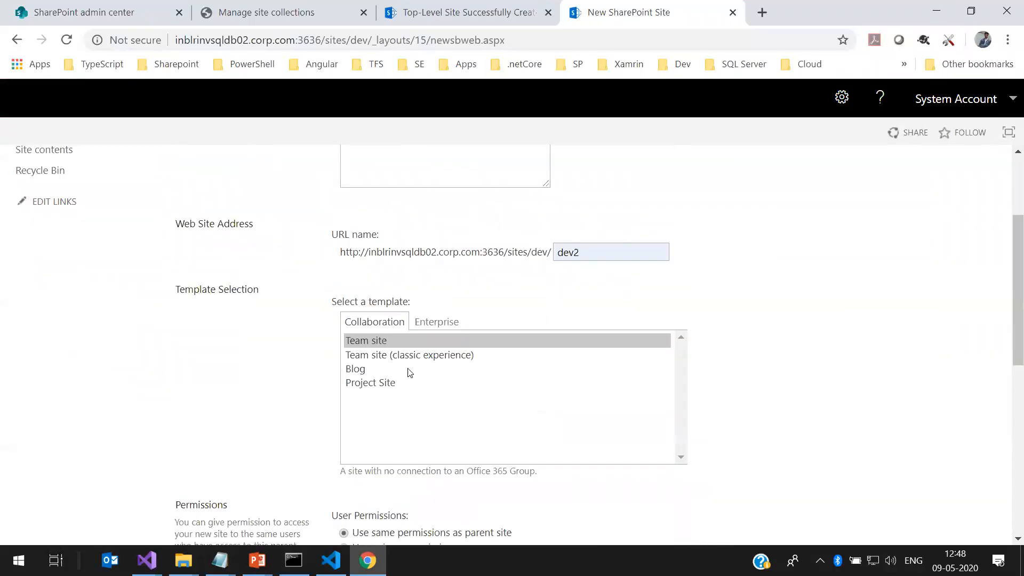
{"action": "left_click", "coordinate": [401, 356]}
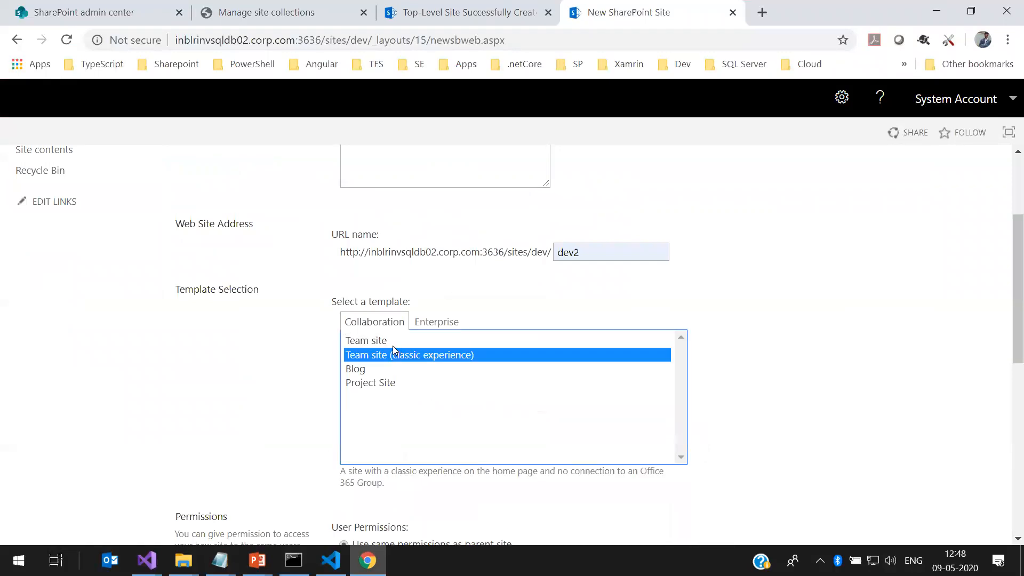
{"action": "left_click", "coordinate": [391, 384]}
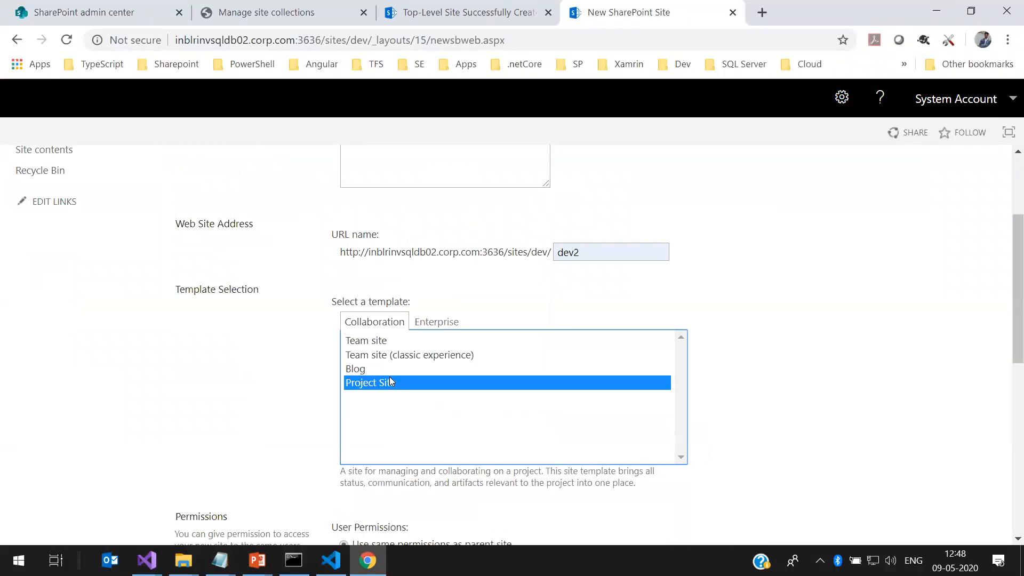
{"action": "scroll", "coordinate": [391, 379], "scroll_direction": "down", "scroll_amount": 3}
{"action": "scroll", "coordinate": [392, 363], "scroll_direction": "up", "scroll_amount": 4}
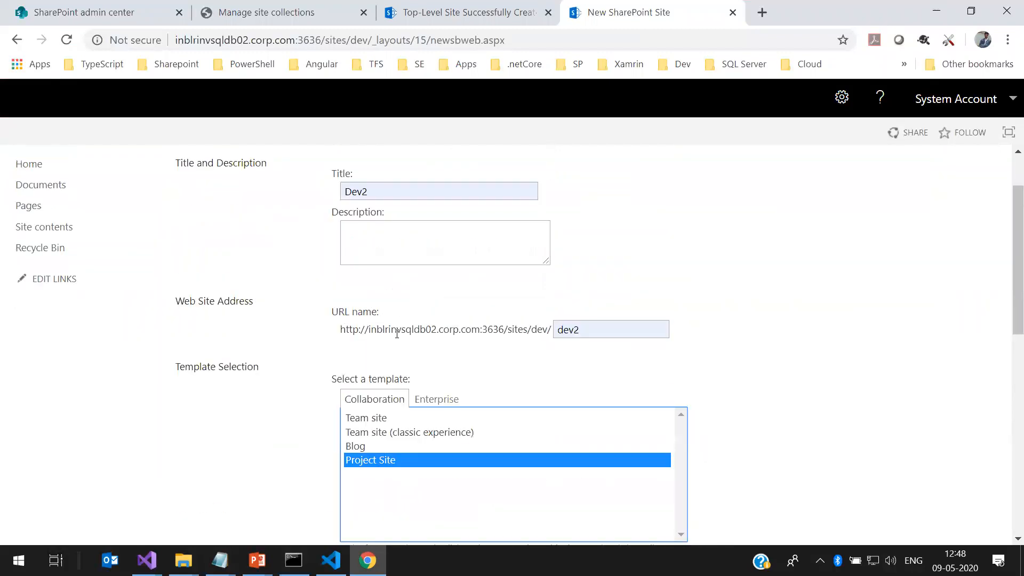
{"action": "left_click", "coordinate": [388, 420]}
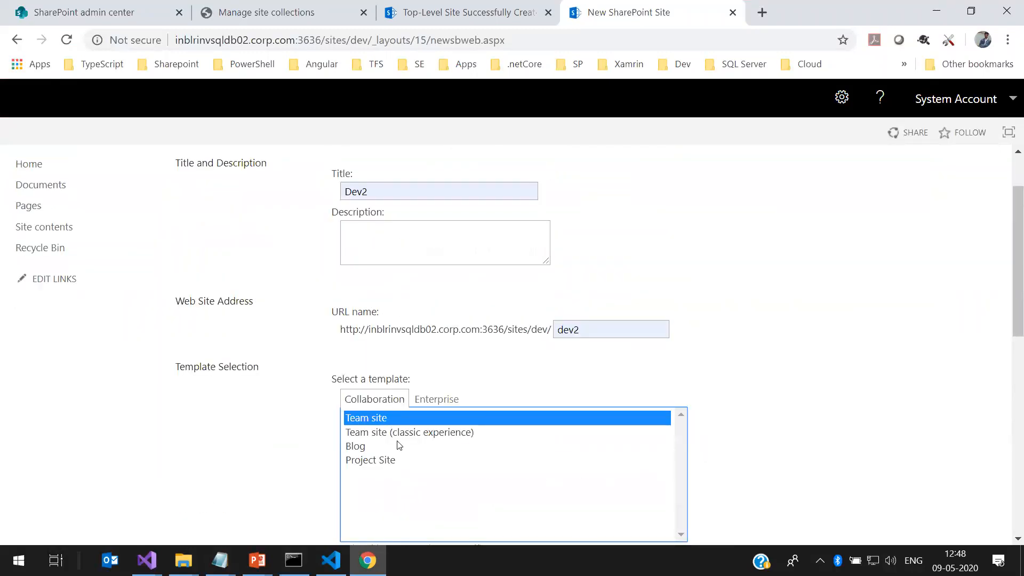
{"action": "left_click", "coordinate": [381, 447]}
Try unique user permissions for the subsite and return the setting to Use same permissions as parent site
{"action": "scroll", "coordinate": [504, 368], "scroll_direction": "down", "scroll_amount": 5}
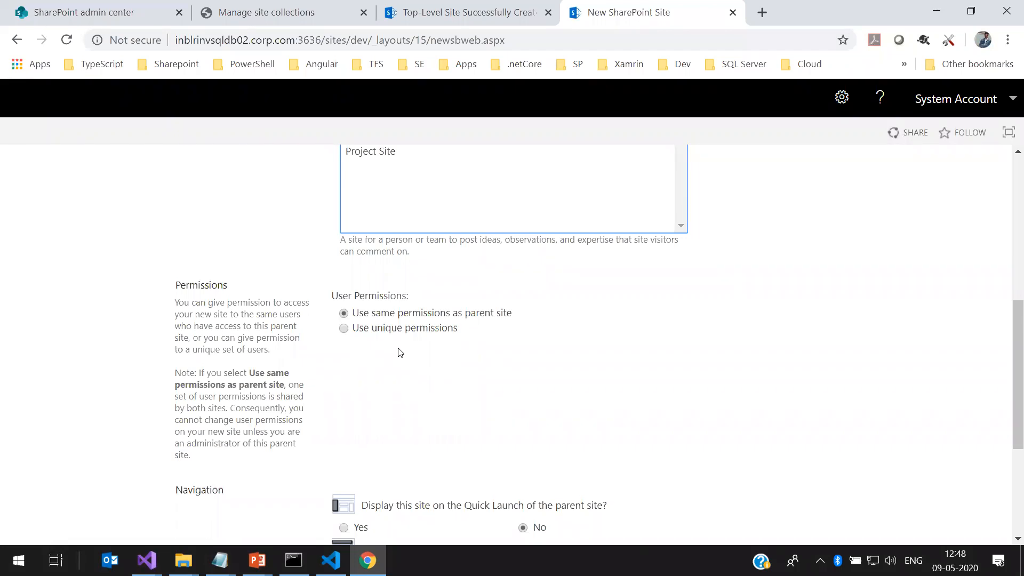
{"action": "left_click", "coordinate": [345, 329]}
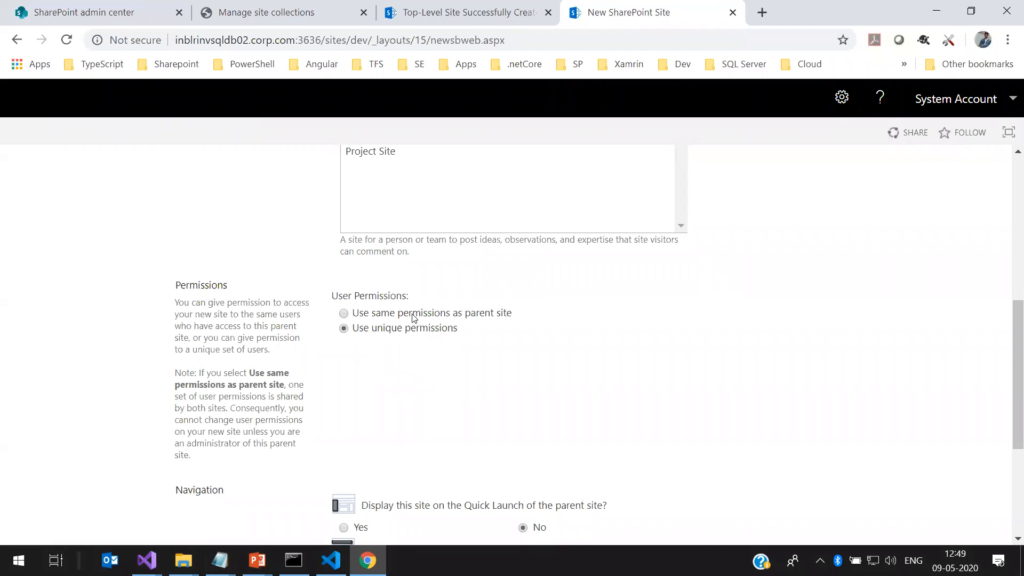
{"action": "left_click", "coordinate": [347, 314]}
Review the subsite's title, template, permissions and navigation settings and create the Dev2 subsite
{"action": "scroll", "coordinate": [548, 239], "scroll_direction": "down", "scroll_amount": 3}
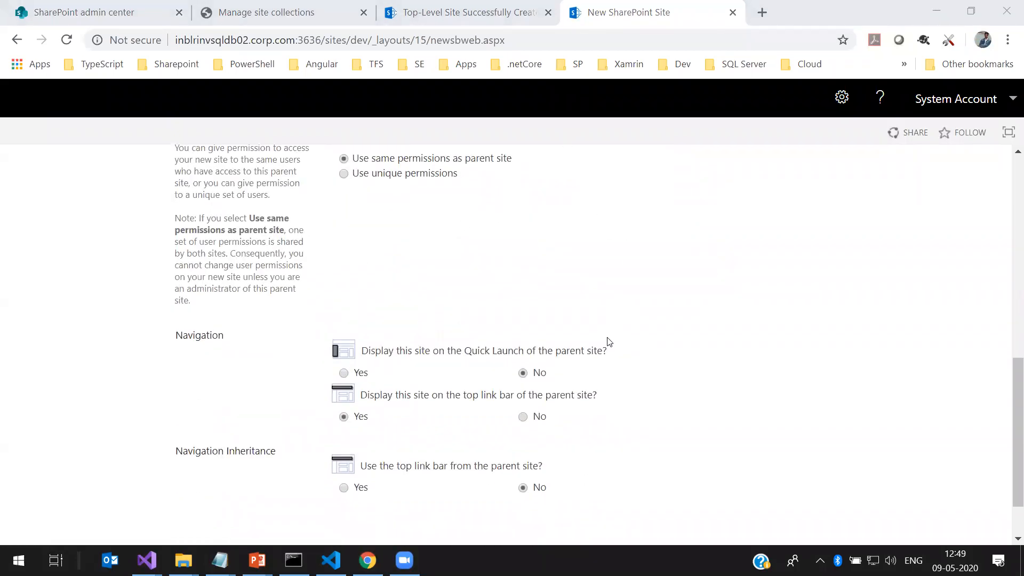
{"action": "scroll", "coordinate": [460, 361], "scroll_direction": "up", "scroll_amount": 10}
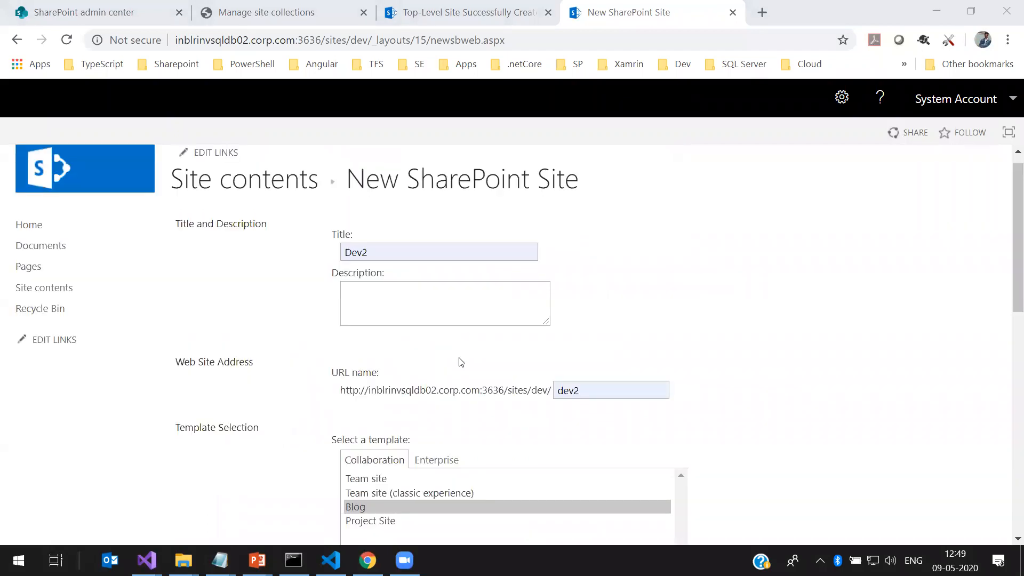
{"action": "scroll", "coordinate": [608, 224], "scroll_direction": "down", "scroll_amount": 10}
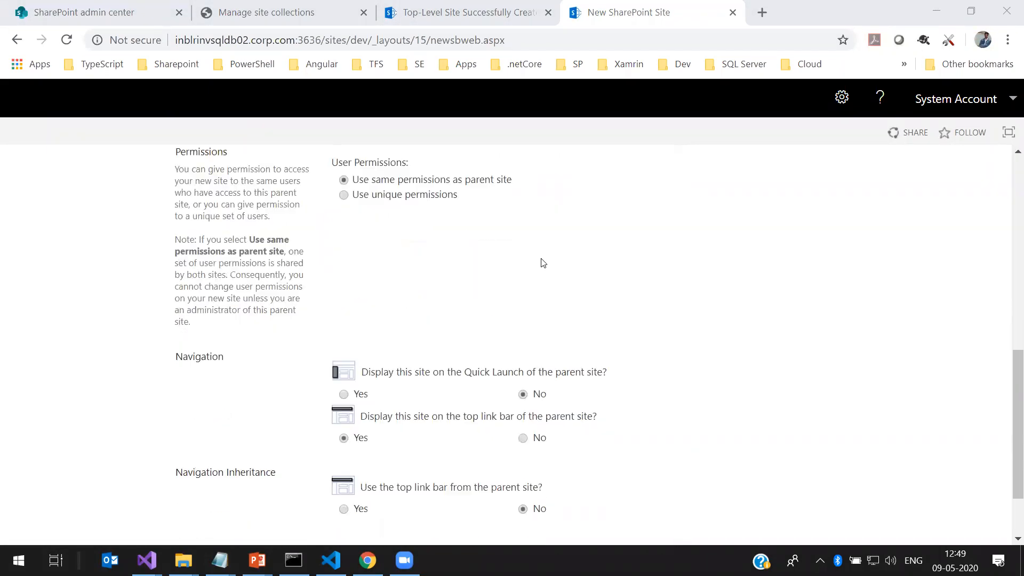
{"action": "scroll", "coordinate": [550, 258], "scroll_direction": "up", "scroll_amount": 10}
{"action": "scroll", "coordinate": [77, 344], "scroll_direction": "down", "scroll_amount": 2}
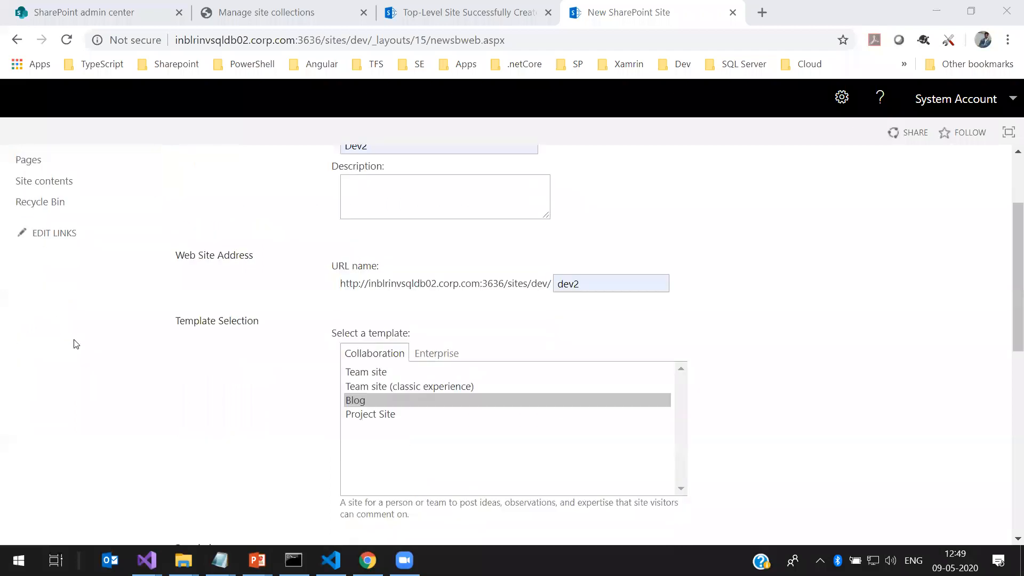
{"action": "scroll", "coordinate": [76, 344], "scroll_direction": "down", "scroll_amount": 6}
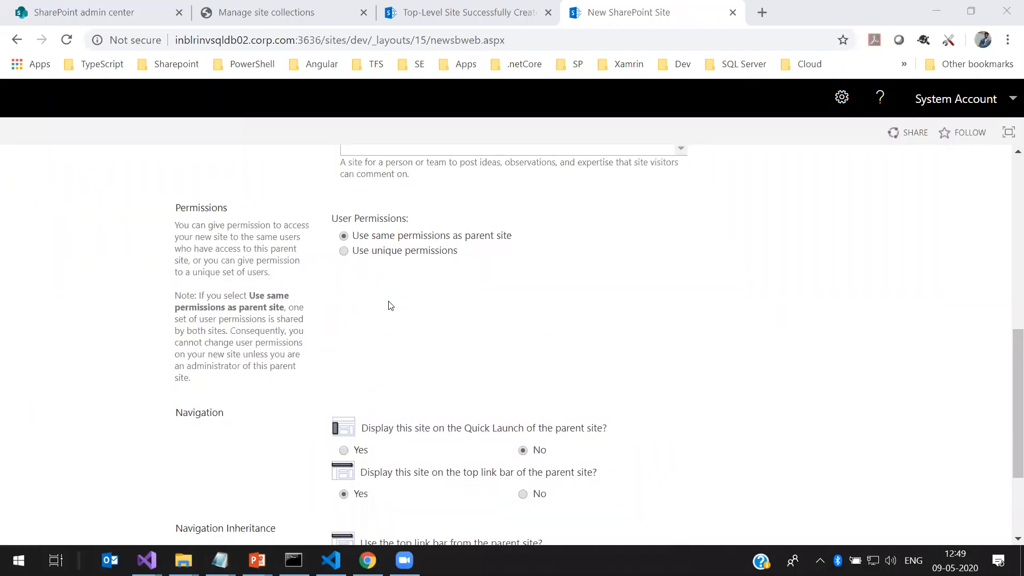
{"action": "scroll", "coordinate": [389, 304], "scroll_direction": "down", "scroll_amount": 3}
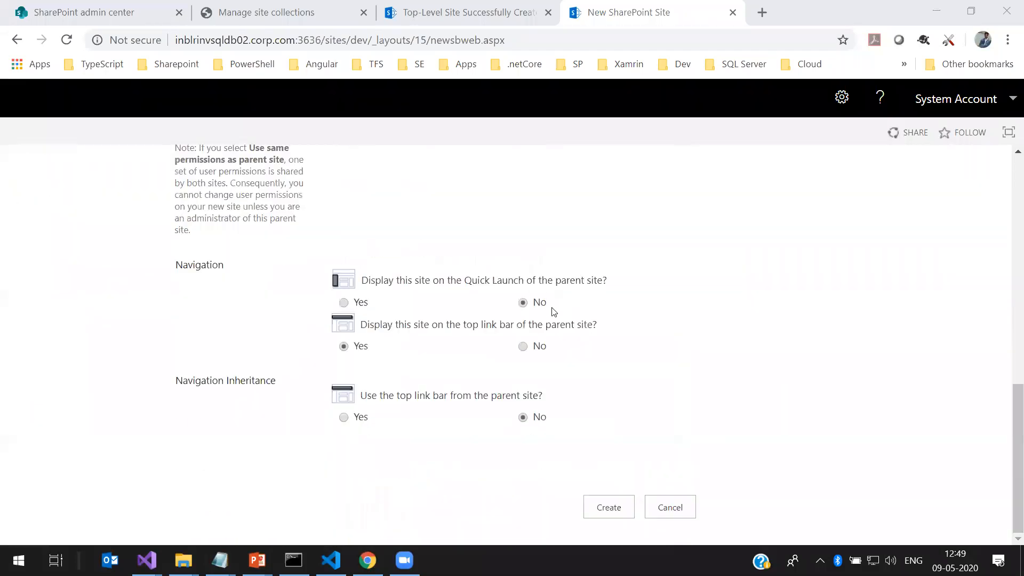
{"action": "left_click", "coordinate": [610, 508]}
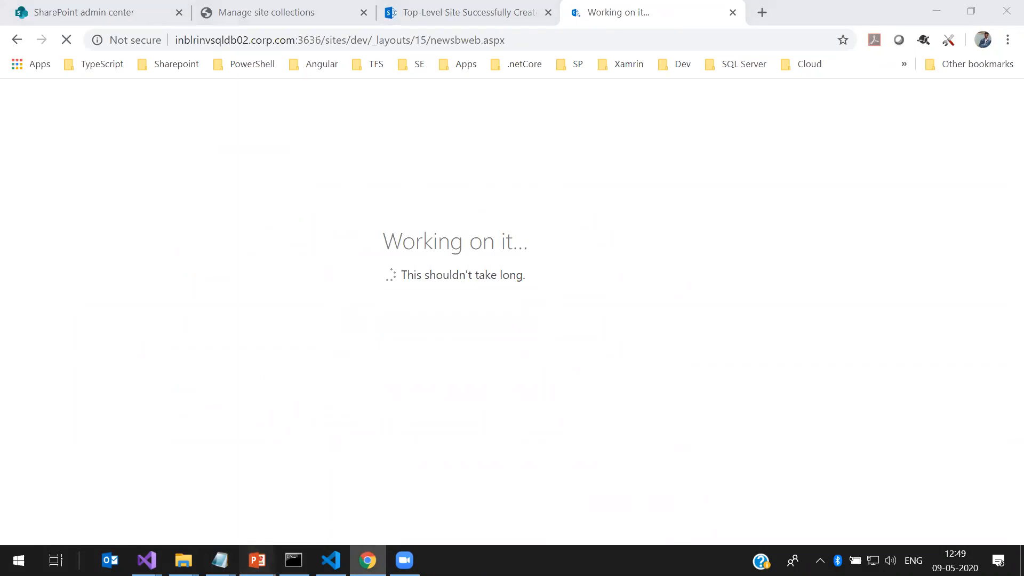
Switch to PowerPoint to review subsites on the site architecture slide and return to the Dev2 page in Chrome
{"action": "mouse_move", "coordinate": [258, 558]}
{"action": "left_click", "coordinate": [90, 494]}
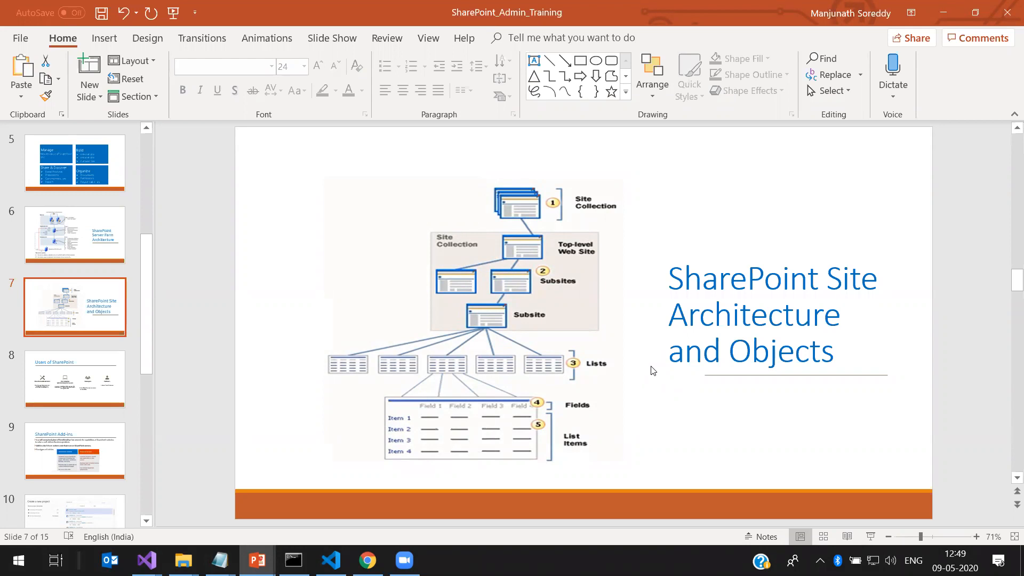
{"action": "key", "text": "alt+Tab"}
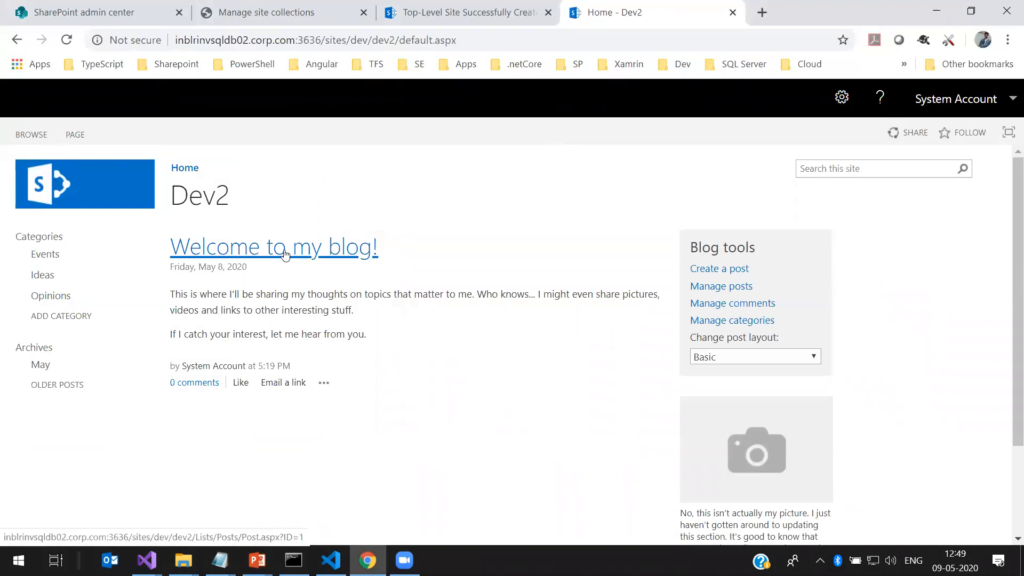
Open the devClassic site from its link on the Central Administration site creation page
{"action": "left_click", "coordinate": [294, 2]}
{"action": "left_click", "coordinate": [425, 24]}
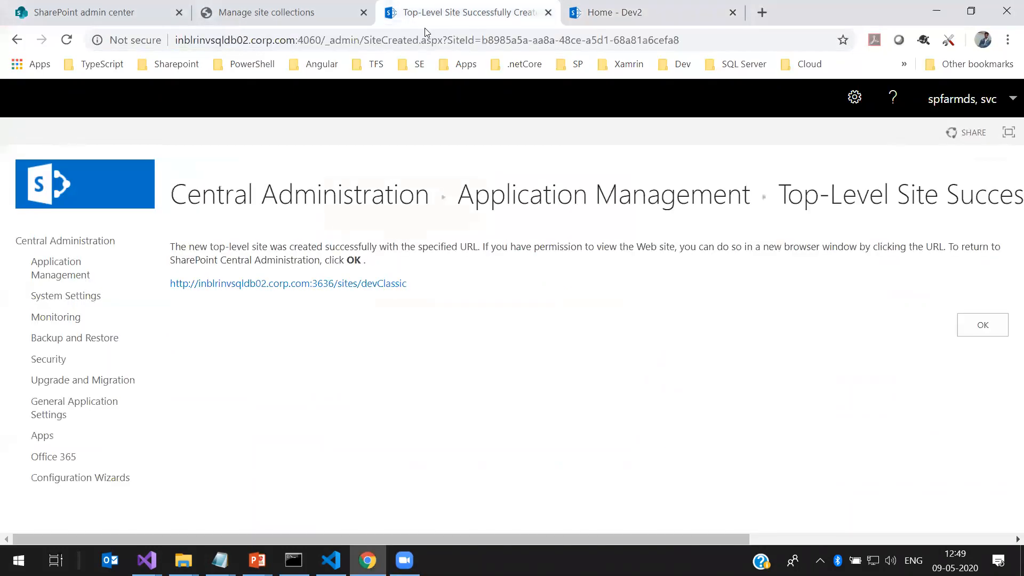
{"action": "left_click", "coordinate": [351, 284]}
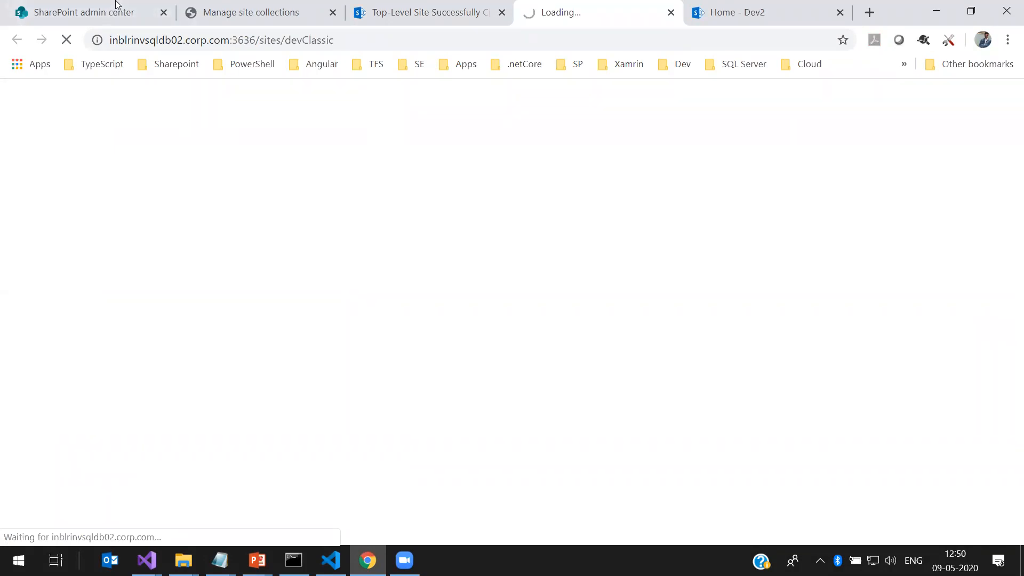
Return to the Dev2 subsite's home page and examine the dev2 part of its URL
{"action": "left_click", "coordinate": [750, 8]}
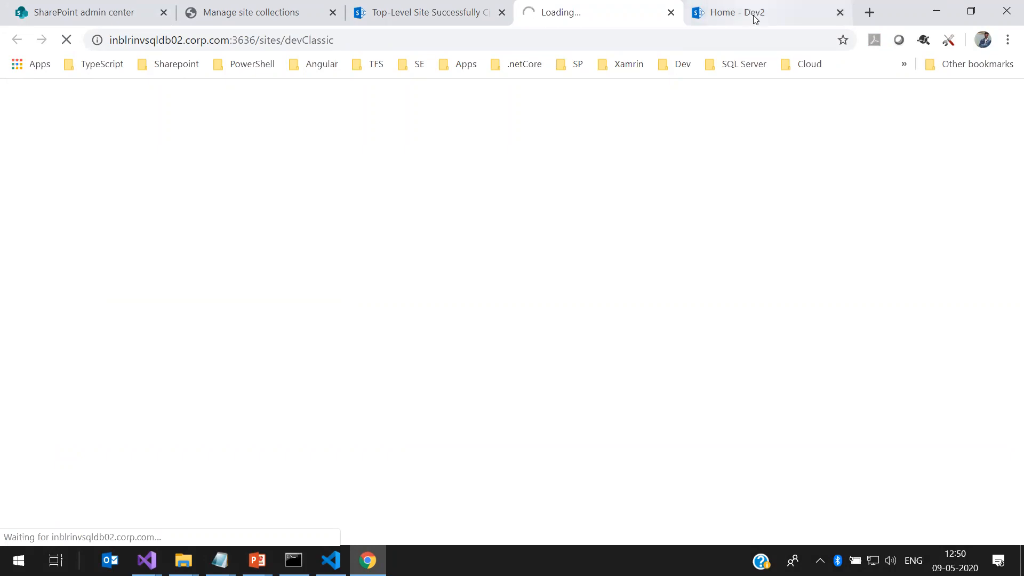
{"action": "left_click", "coordinate": [442, 208]}
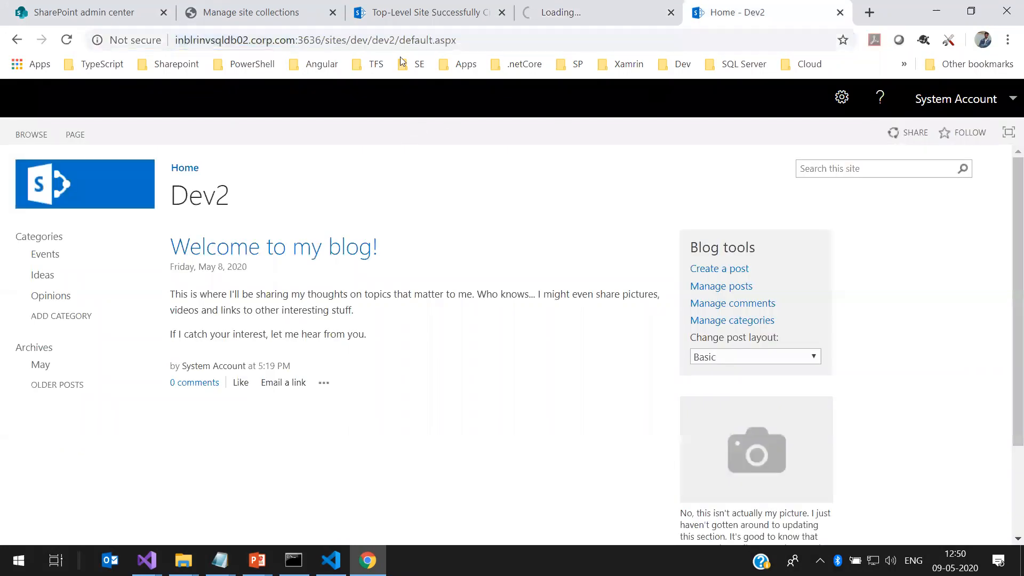
{"action": "double_click", "coordinate": [376, 40]}
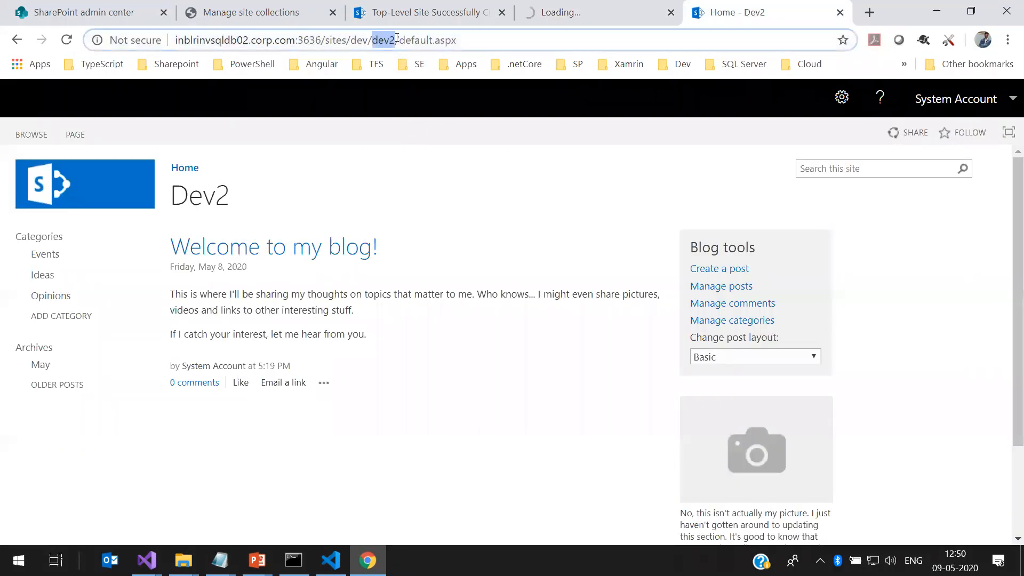
Examine the dev and dev2 parts of the URL and open the parent dev site by removing dev2/default.aspx
{"action": "double_click", "coordinate": [359, 40]}
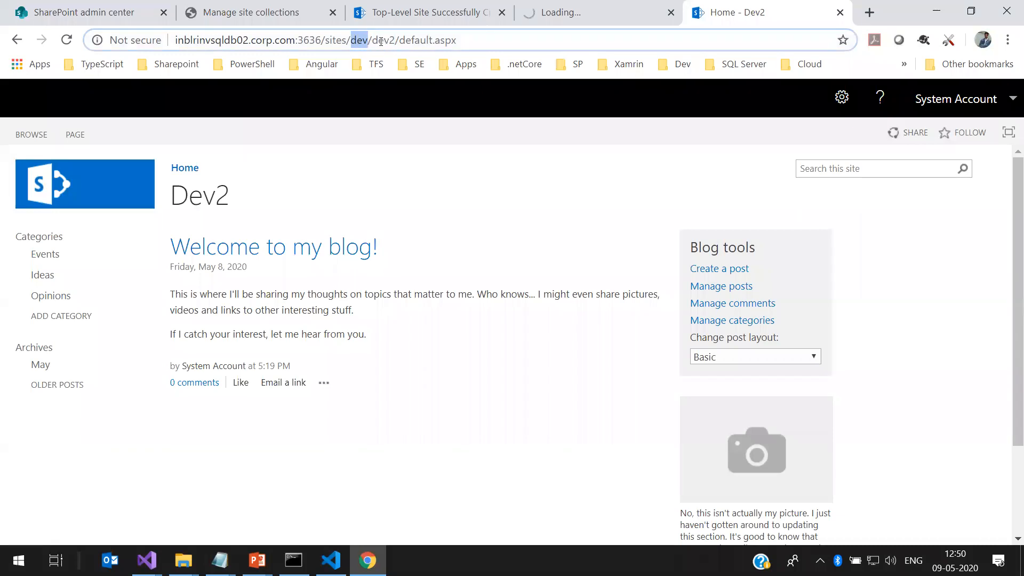
{"action": "left_click_drag", "start_coordinate": [372, 40], "coordinate": [396, 41]}
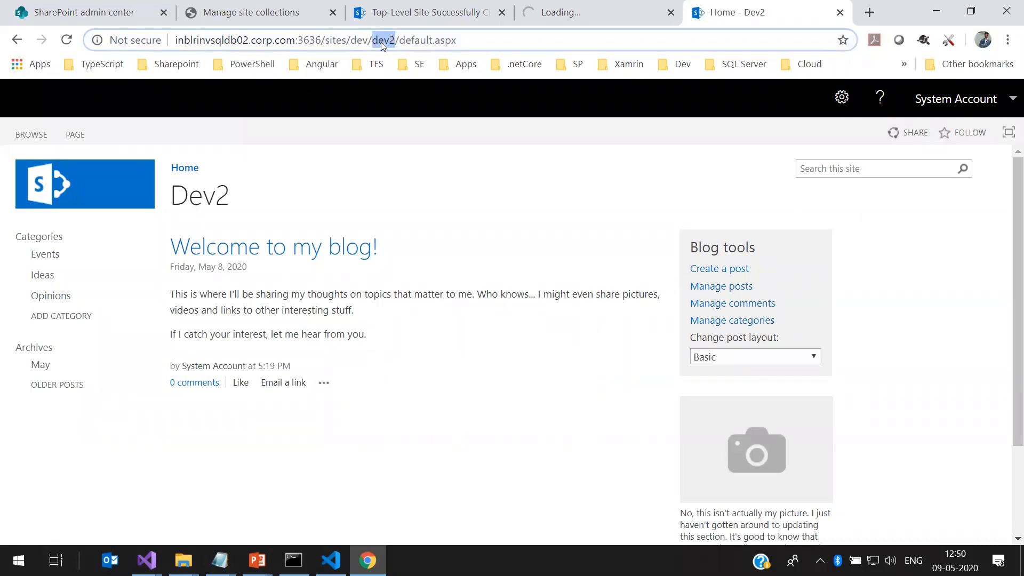
{"action": "left_click", "coordinate": [505, 49], "text": "shift"}
{"action": "key", "text": "BackSpace"}
{"action": "key", "text": "Return"}
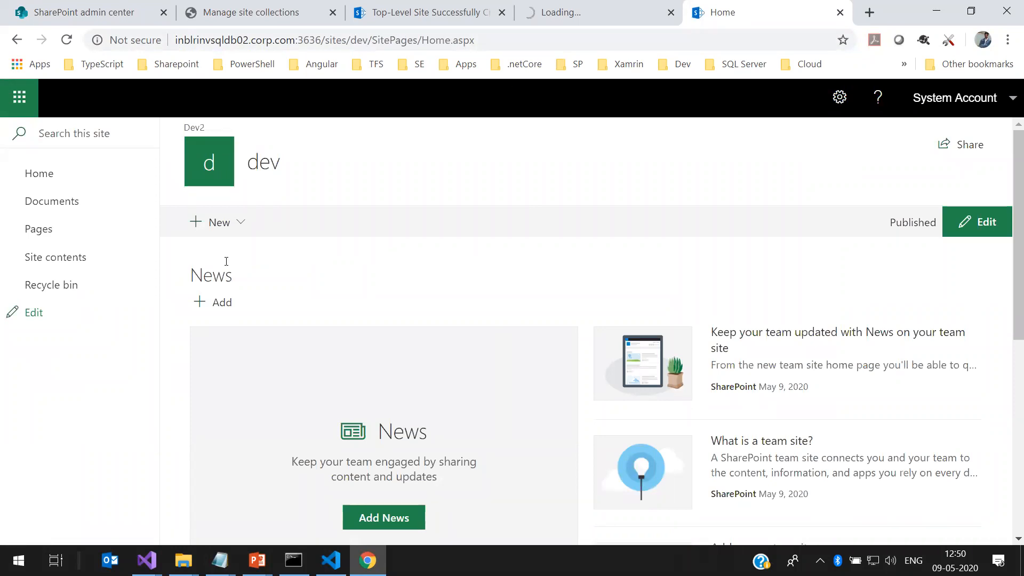
Return to the Dev2 subsite by replacing the SitePages part of the dev site's address with dev2/default.aspx
{"action": "left_click_drag", "start_coordinate": [404, 40], "coordinate": [477, 41]}
{"action": "key", "text": "BackSpace"}
{"action": "left_click", "coordinate": [899, 72]}
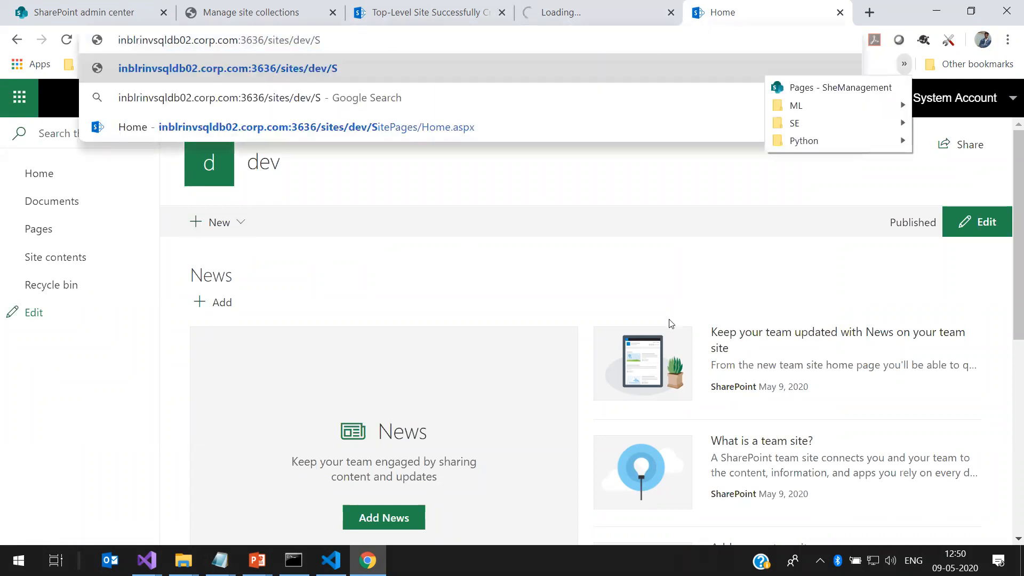
{"action": "left_click", "coordinate": [597, 285]}
{"action": "left_click", "coordinate": [381, 35]}
{"action": "left_click", "coordinate": [403, 34]}
{"action": "key", "text": "BackSpace"}
{"action": "type", "text": "de"}
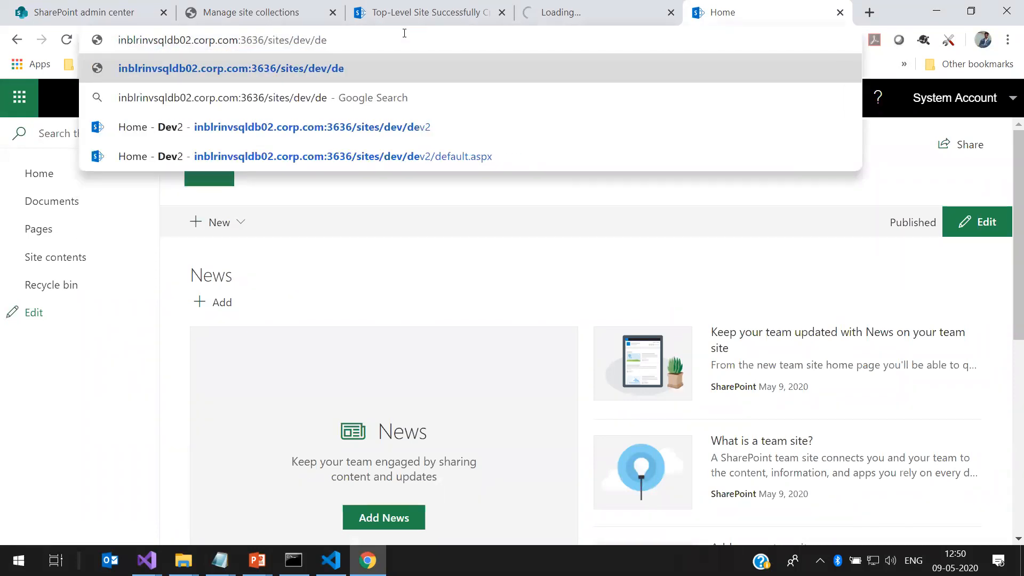
{"action": "key", "text": "Down"}
{"action": "key", "text": "Down"}
{"action": "key", "text": "Return"}
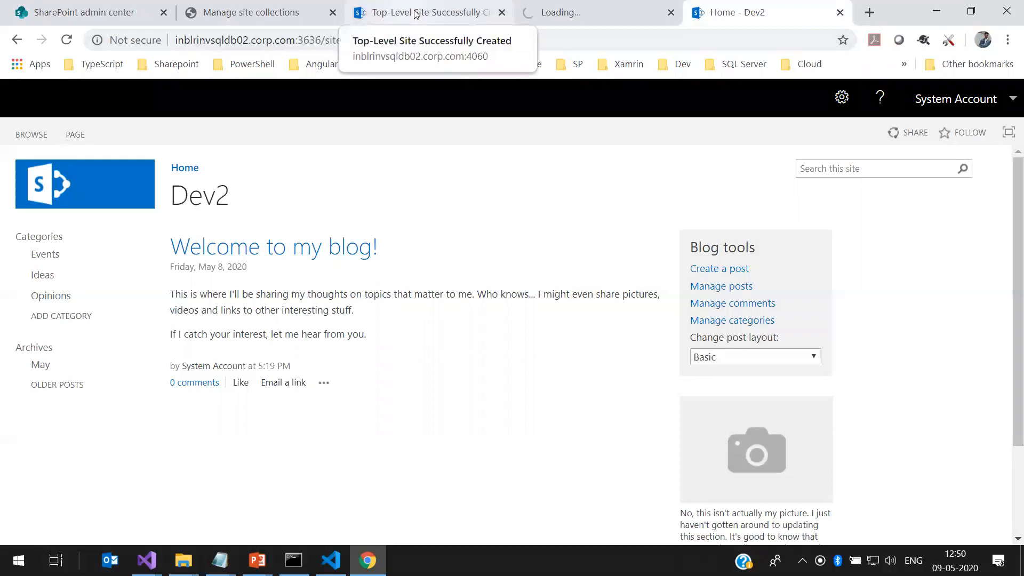
Check the loading devClassic page and compare the Central Administration site creation page, the online site collections list and the Dev2 page
{"action": "left_click", "coordinate": [586, 5]}
{"action": "left_click", "coordinate": [571, 12]}
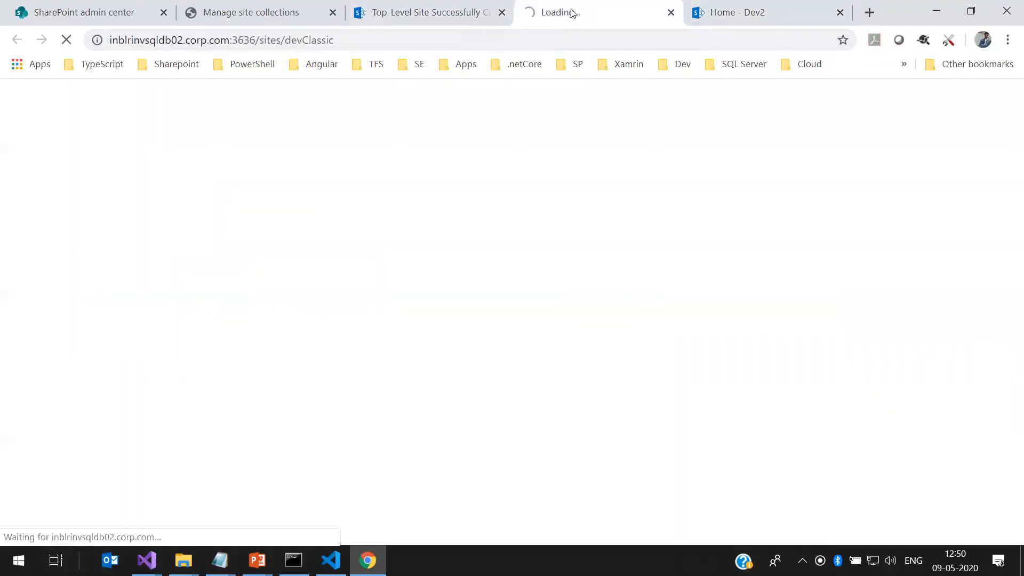
{"action": "left_click", "coordinate": [434, 10]}
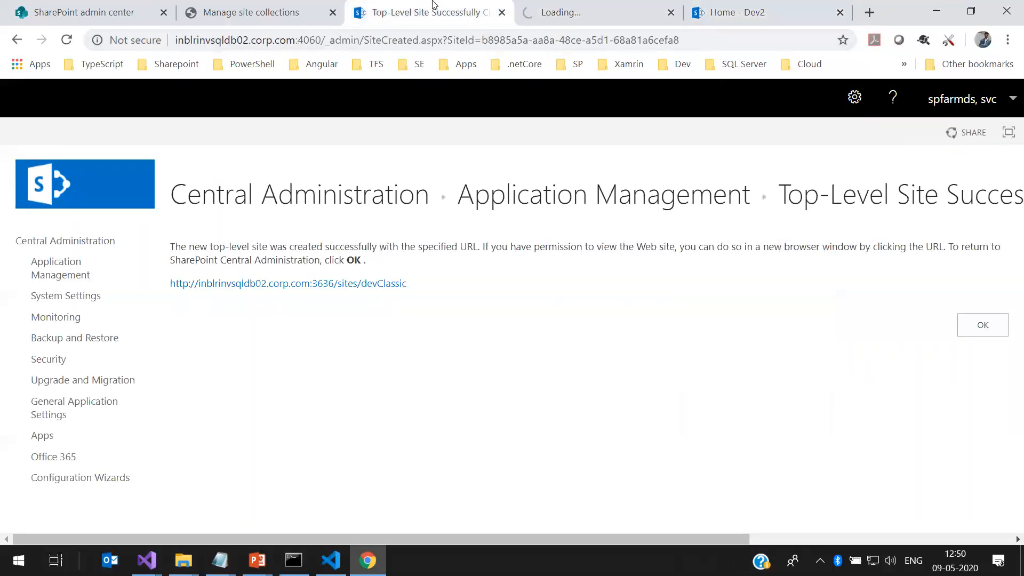
{"action": "left_click", "coordinate": [250, 9]}
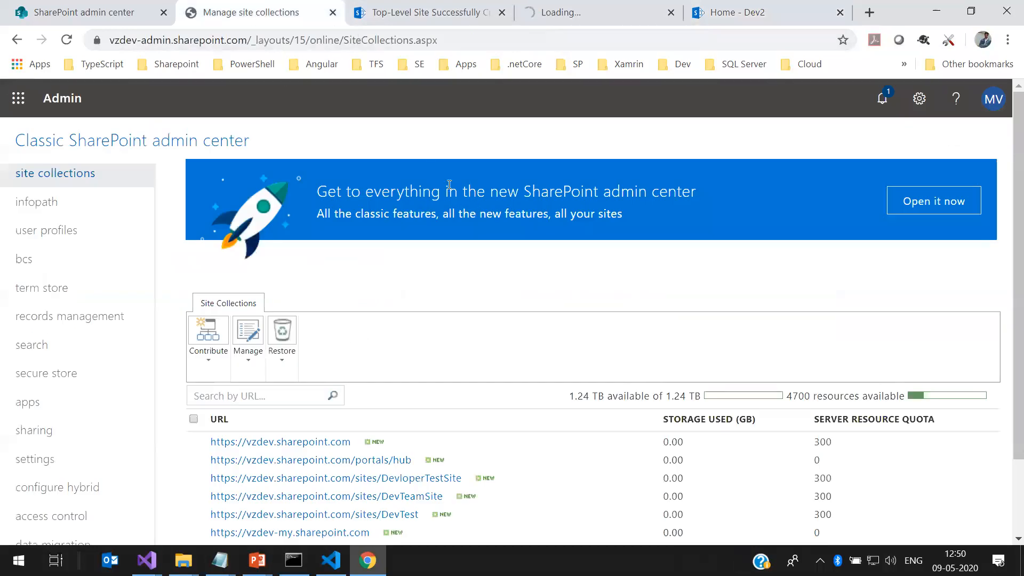
{"action": "left_click", "coordinate": [432, 5]}
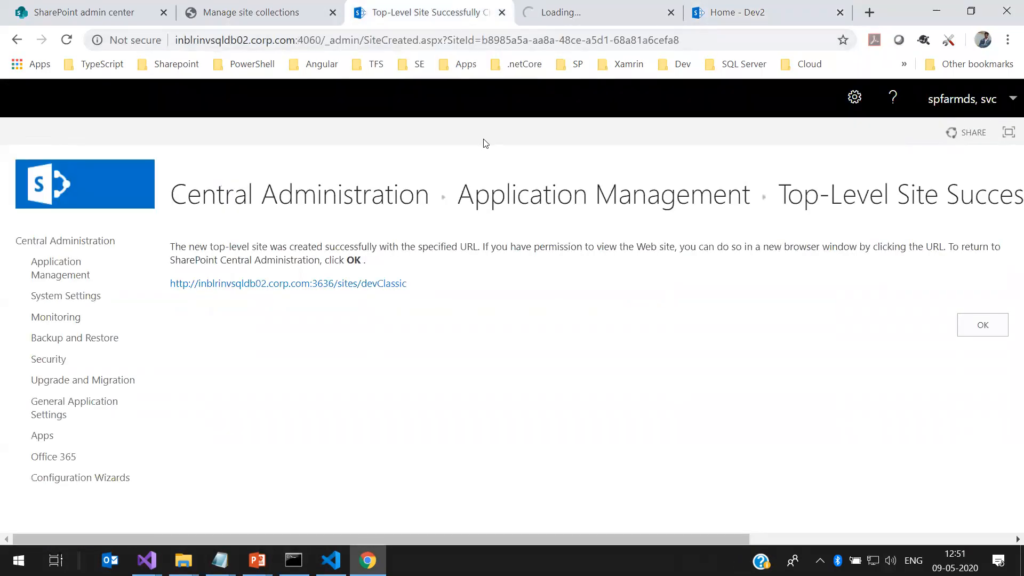
{"action": "left_click", "coordinate": [218, 6]}
{"action": "left_click", "coordinate": [779, 4]}
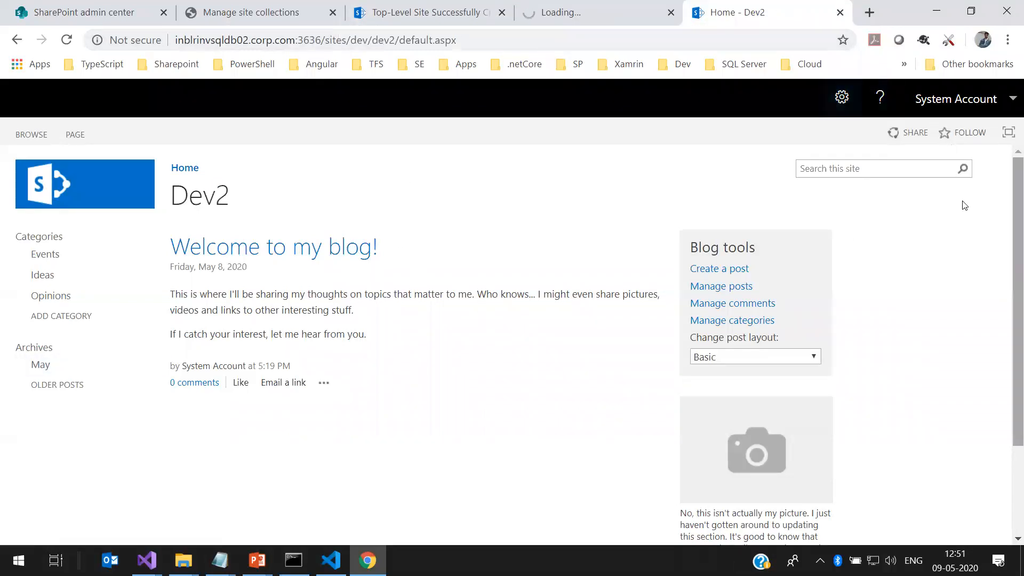
{"action": "left_click", "coordinate": [564, 13]}
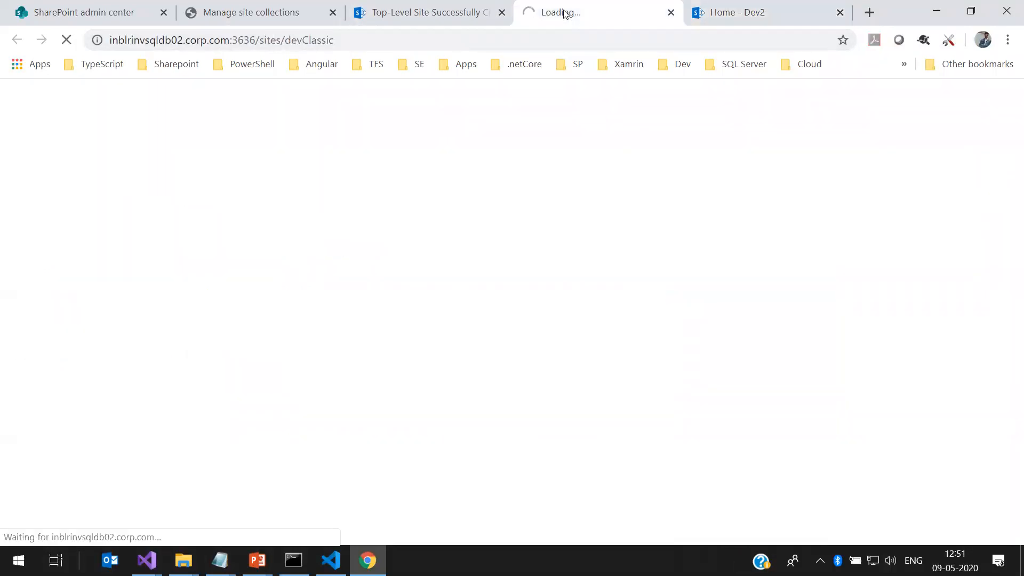
{"action": "left_click", "coordinate": [387, 13]}
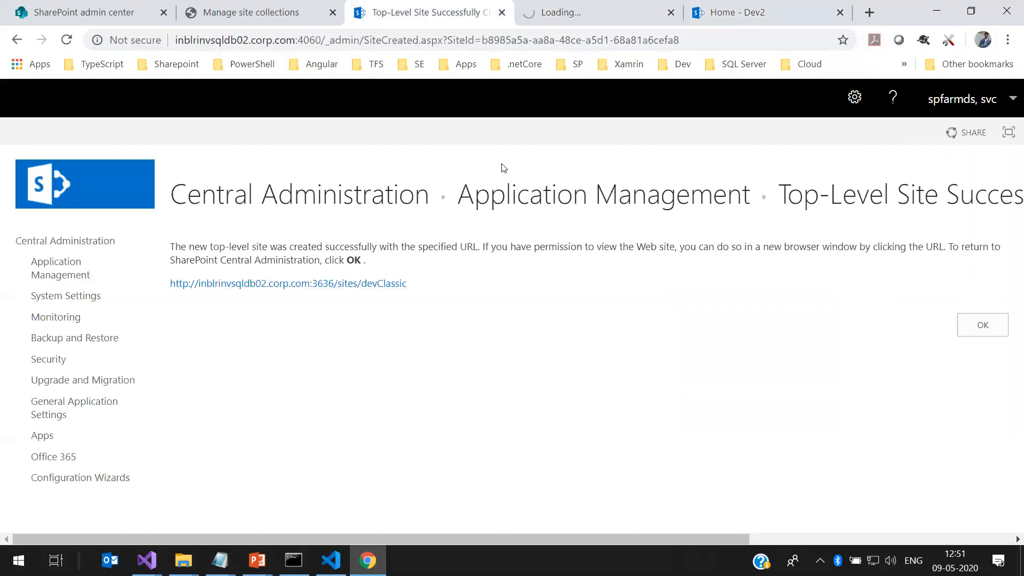
Open the DevTest site from its site collection properties in the Classic SharePoint admin center and examine its URL
{"action": "left_click", "coordinate": [269, 12]}
{"action": "scroll", "coordinate": [494, 322], "scroll_direction": "down", "scroll_amount": 2}
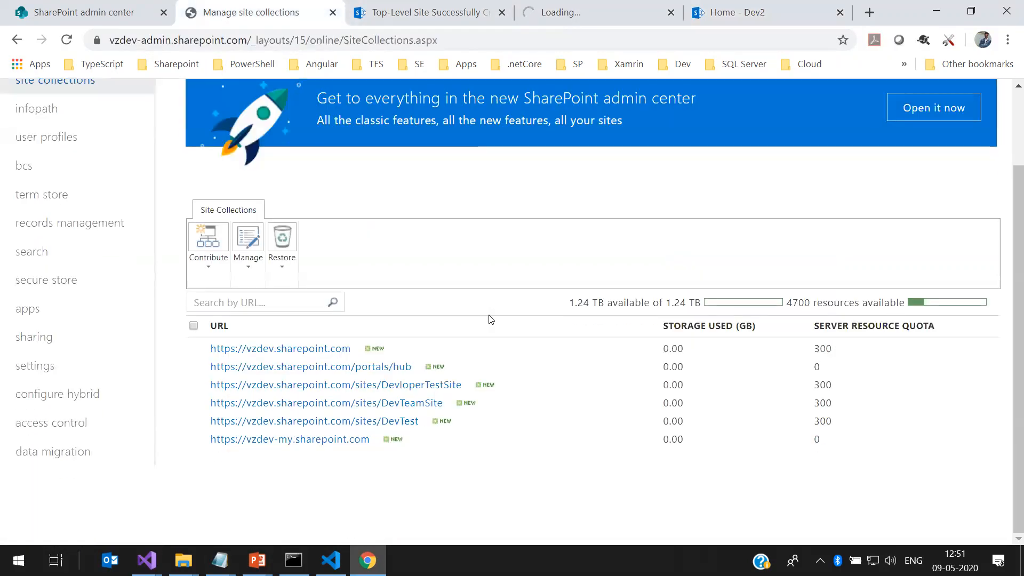
{"action": "left_click", "coordinate": [342, 421]}
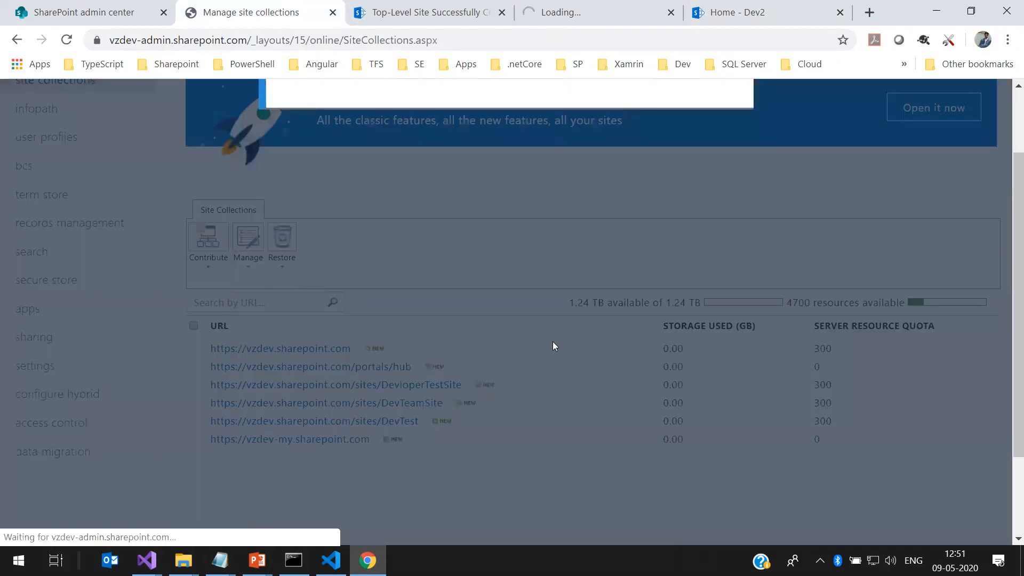
{"action": "scroll", "coordinate": [554, 346], "scroll_direction": "up", "scroll_amount": 2}
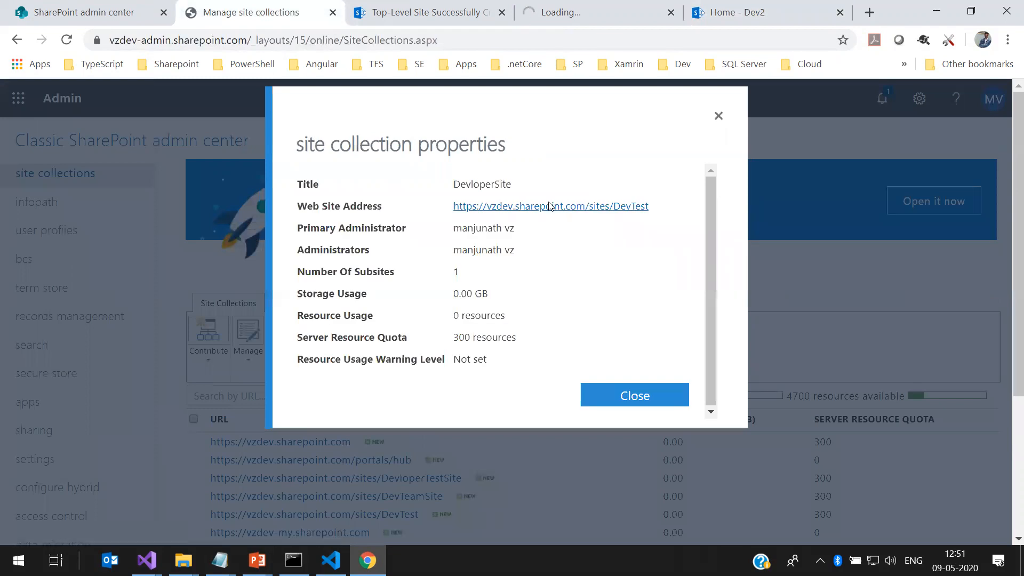
{"action": "left_click", "coordinate": [550, 206]}
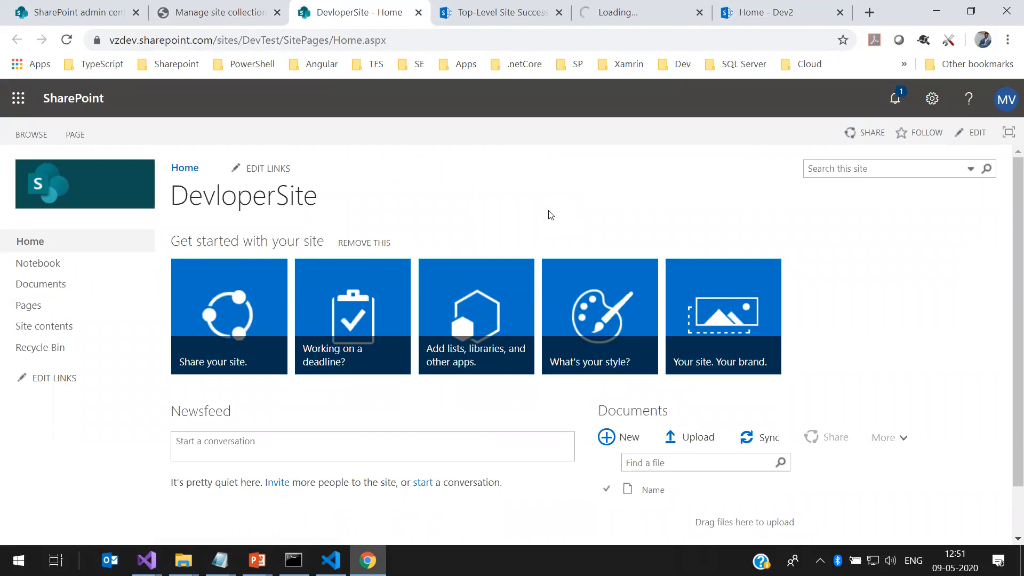
{"action": "left_click", "coordinate": [432, 40]}
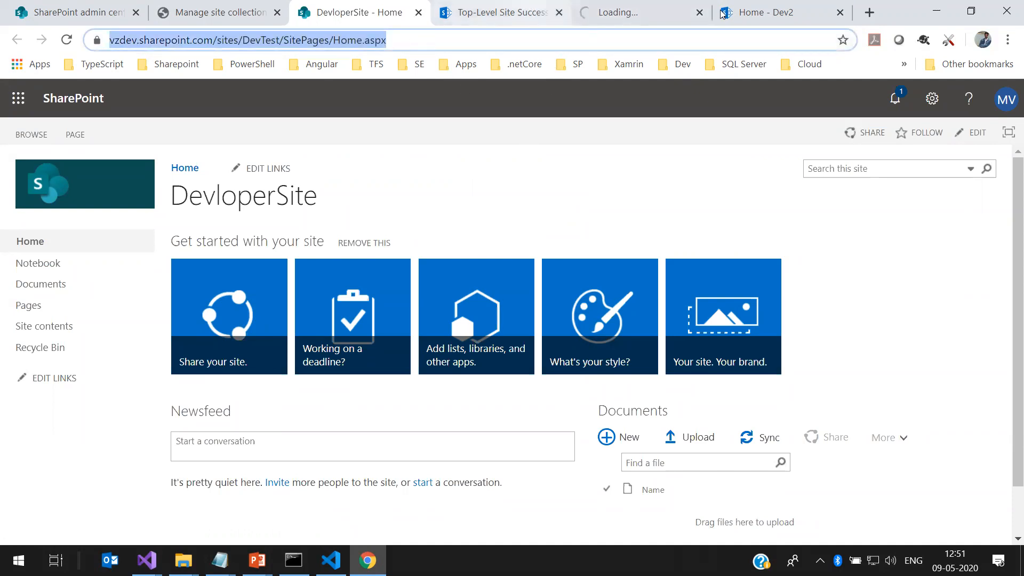
Go from the Dev2 subsite to its parent dev site through the address and look through the modern home page
{"action": "left_click", "coordinate": [757, 12]}
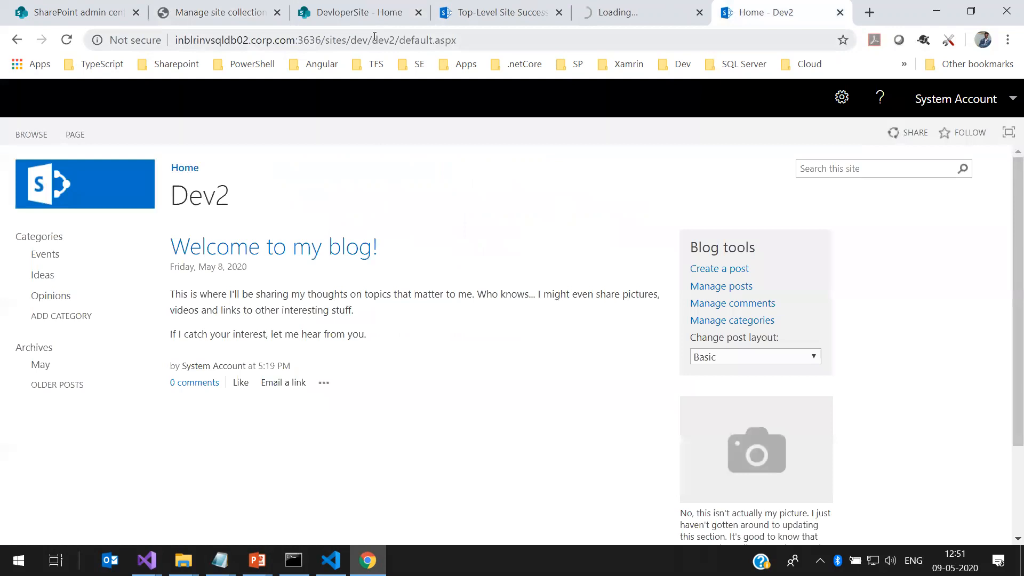
{"action": "left_click_drag", "start_coordinate": [375, 38], "coordinate": [705, 61]}
{"action": "key", "text": "BackSpace"}
{"action": "key", "text": "Return"}
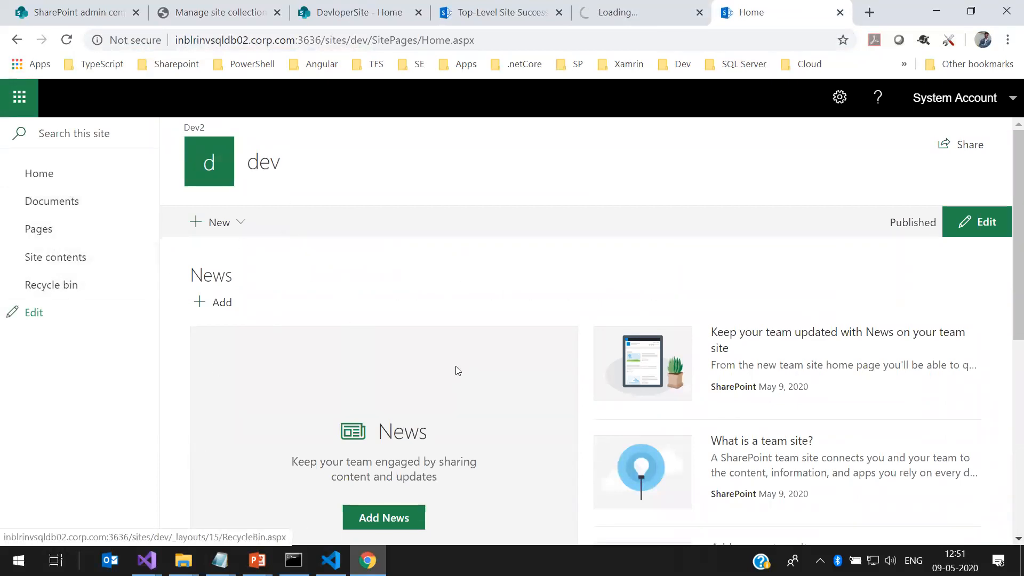
{"action": "scroll", "coordinate": [455, 369], "scroll_direction": "down", "scroll_amount": 7}
{"action": "scroll", "coordinate": [451, 367], "scroll_direction": "up", "scroll_amount": 7}
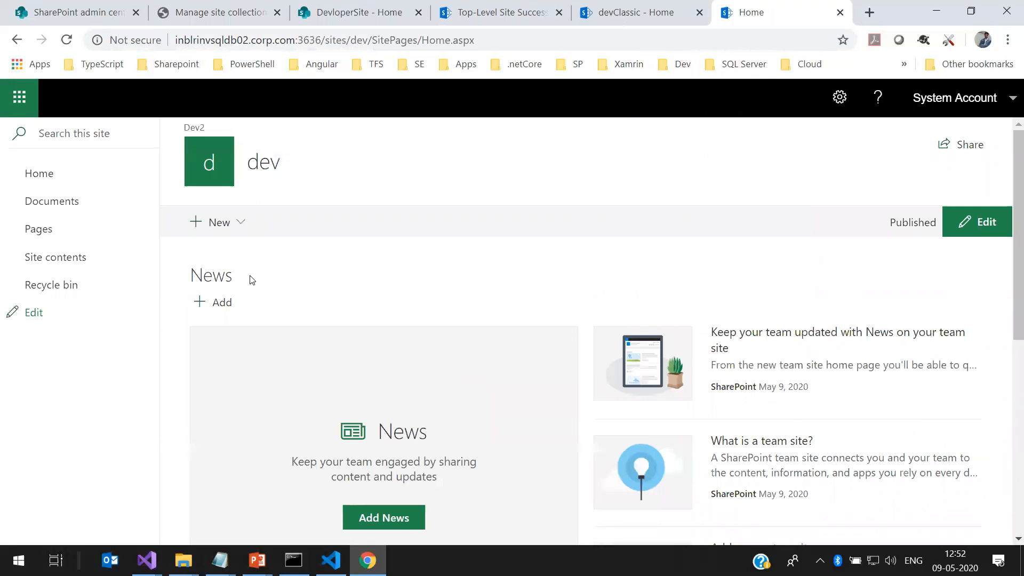
Compare the DevloperSite and devClassic home pages and close the site collection properties in the Classic SharePoint admin center
{"action": "left_click", "coordinate": [373, 7]}
{"action": "scroll", "coordinate": [405, 309], "scroll_direction": "down", "scroll_amount": 1}
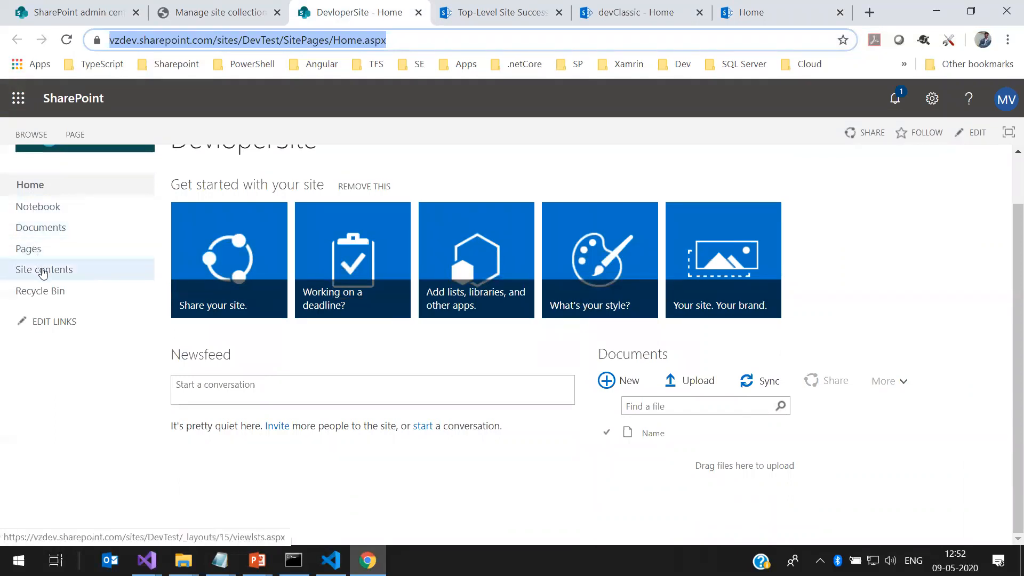
{"action": "left_click", "coordinate": [501, 12]}
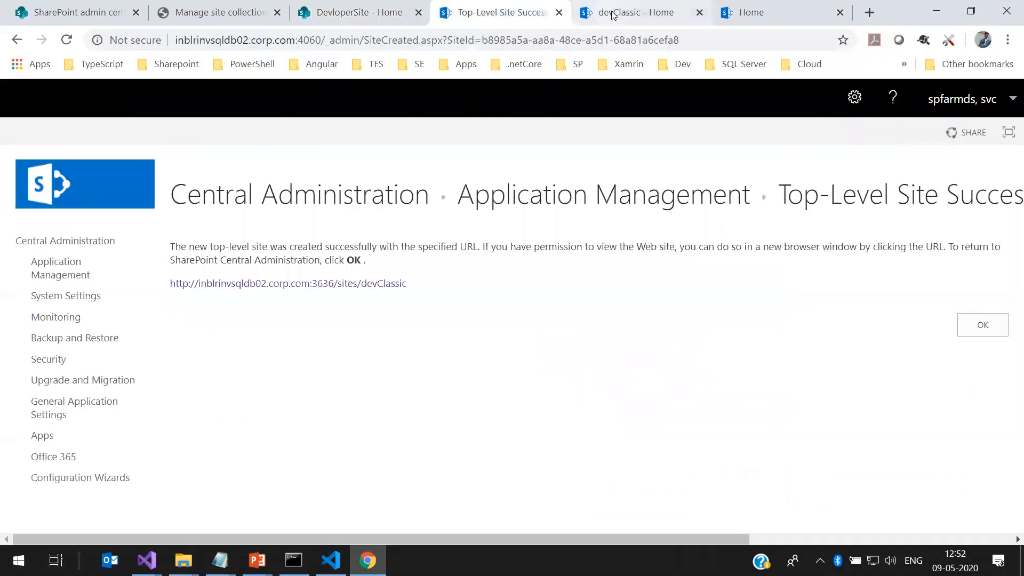
{"action": "left_click", "coordinate": [630, 12]}
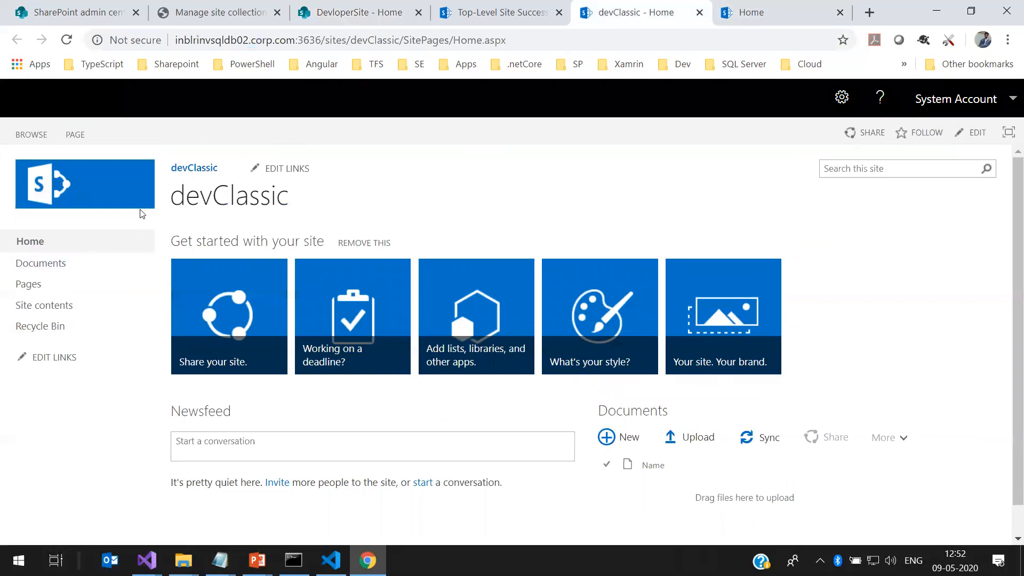
{"action": "left_click", "coordinate": [320, 9]}
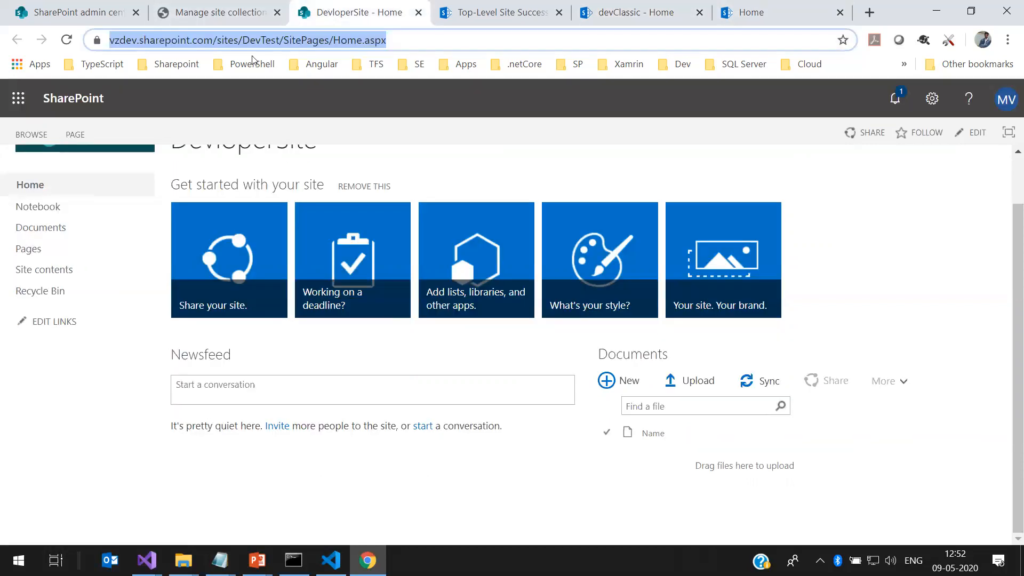
{"action": "left_click", "coordinate": [226, 16]}
{"action": "left_click", "coordinate": [719, 116]}
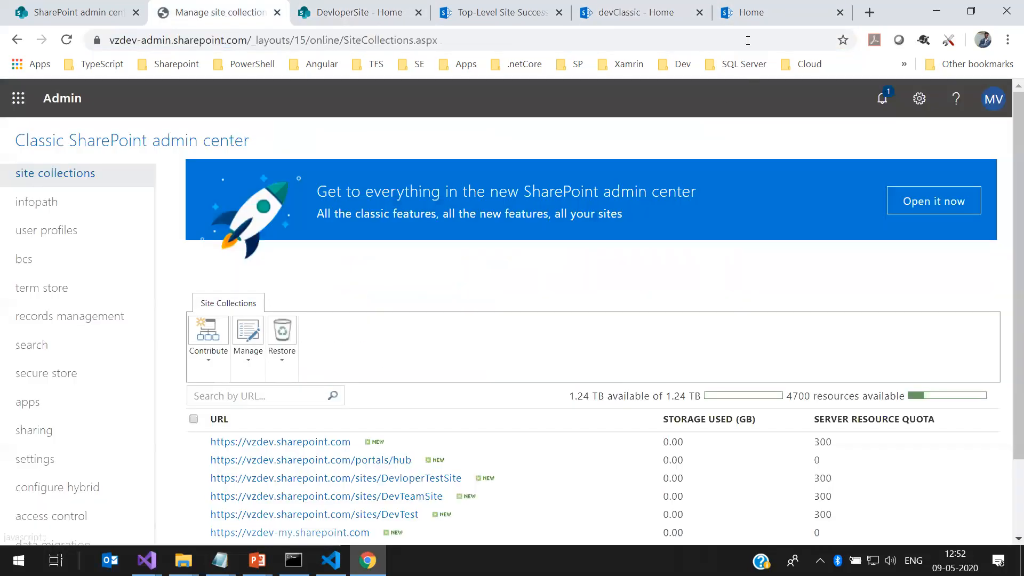
Review the News and Activity sections of the modern dev site's home page and display the options for adding new content
{"action": "left_click", "coordinate": [747, 15]}
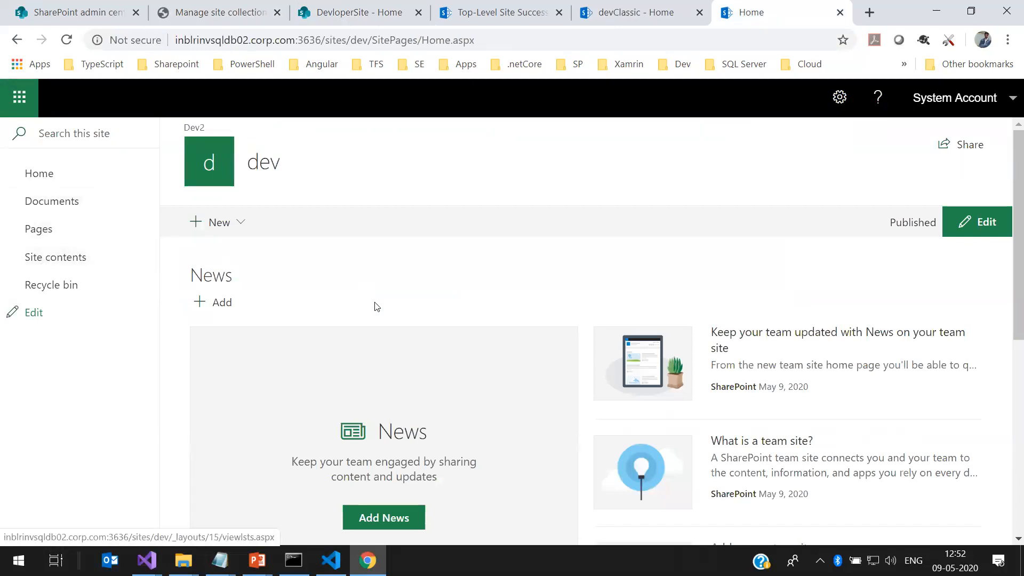
{"action": "scroll", "coordinate": [263, 339], "scroll_direction": "down", "scroll_amount": 5}
{"action": "scroll", "coordinate": [262, 339], "scroll_direction": "down", "scroll_amount": 2}
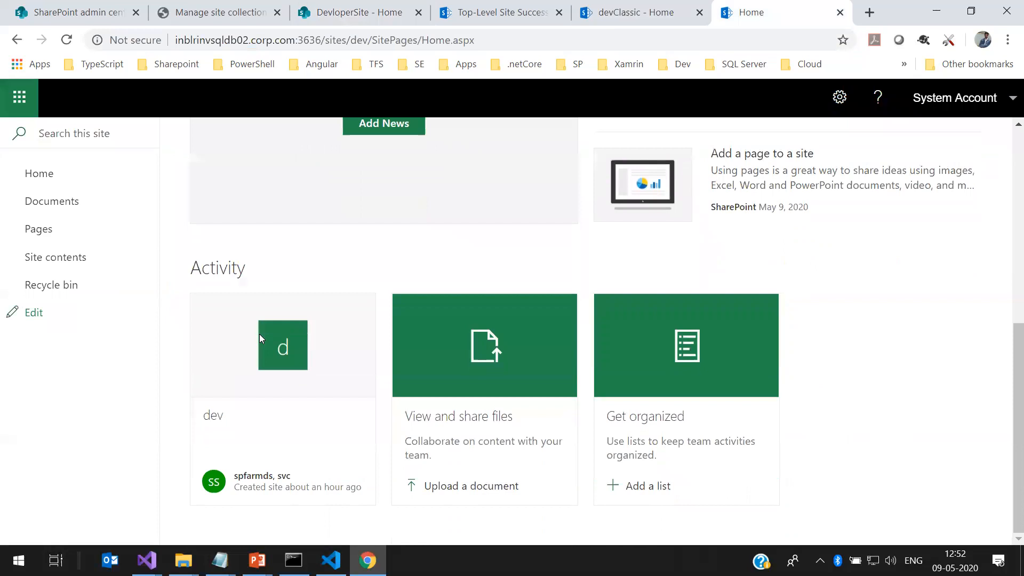
{"action": "scroll", "coordinate": [261, 340], "scroll_direction": "up", "scroll_amount": 7}
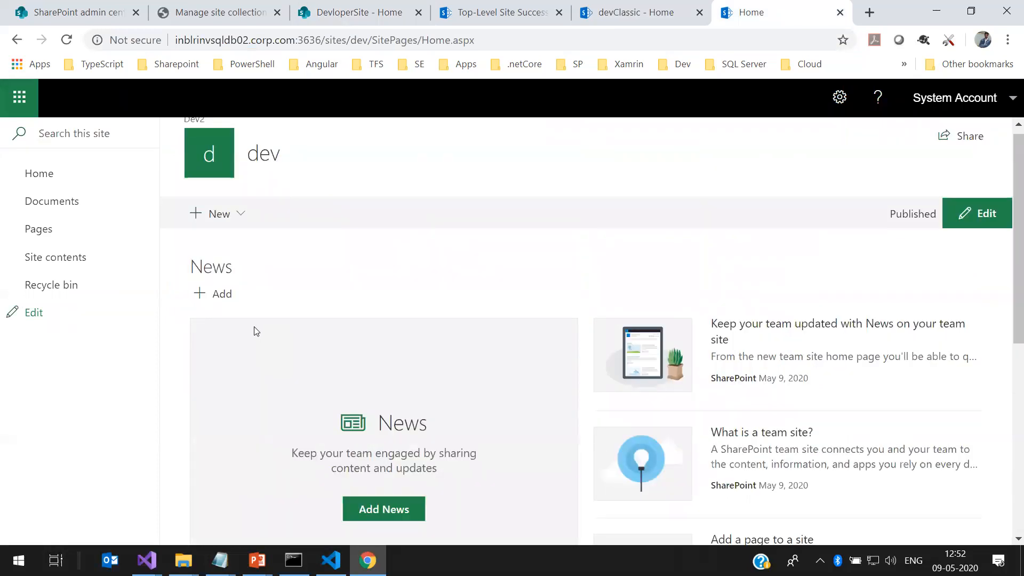
{"action": "left_click", "coordinate": [237, 215]}
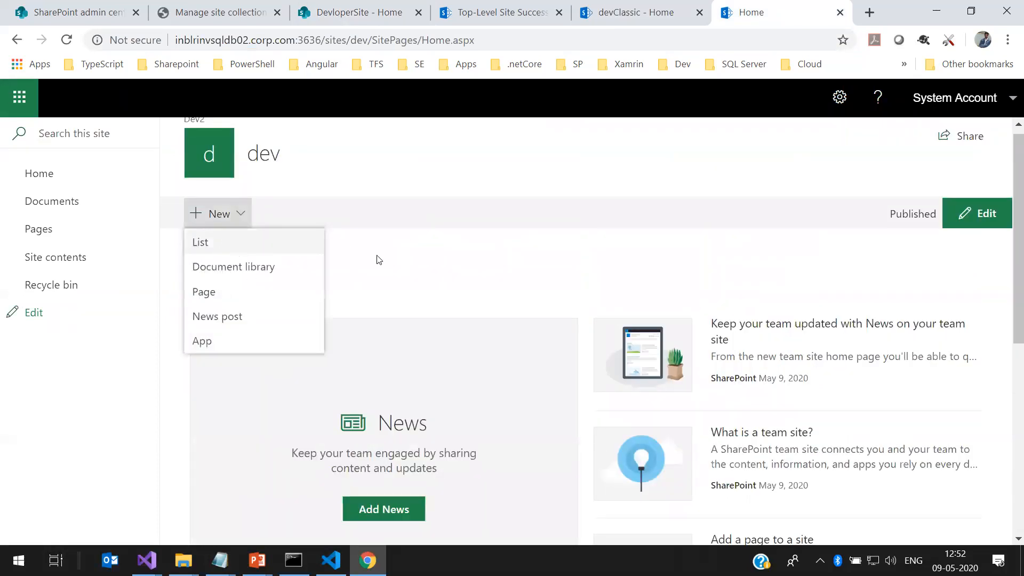
Edit the dev home page, try the List layout for the News web part and set it to Side-by-side
{"action": "left_click", "coordinate": [968, 218]}
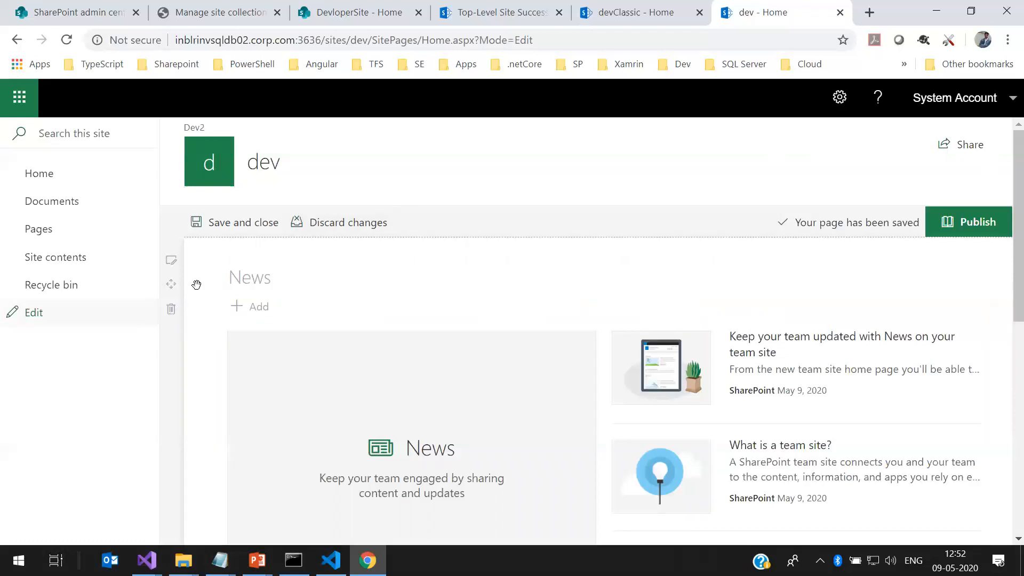
{"action": "left_click", "coordinate": [203, 272]}
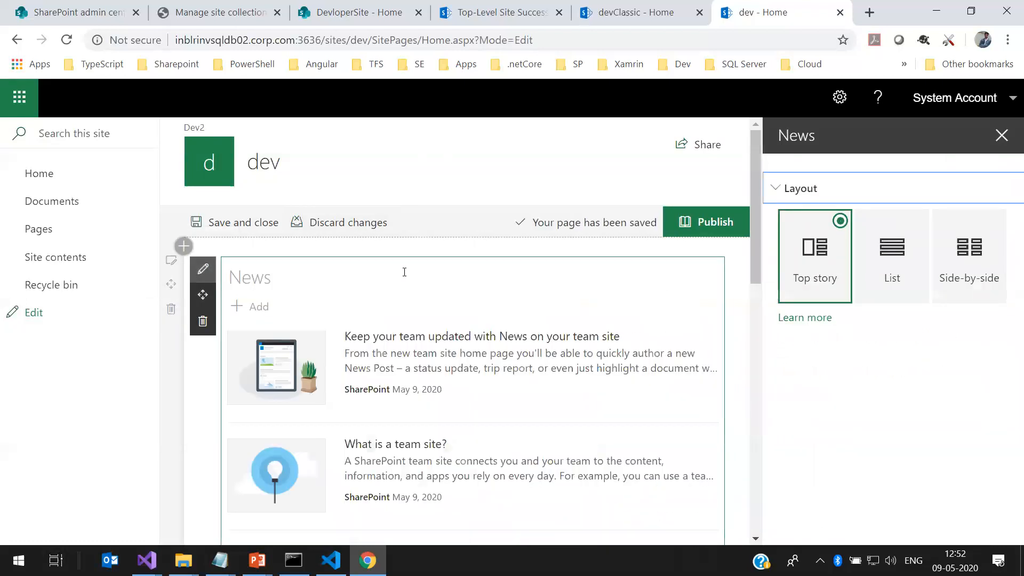
{"action": "left_click", "coordinate": [902, 261]}
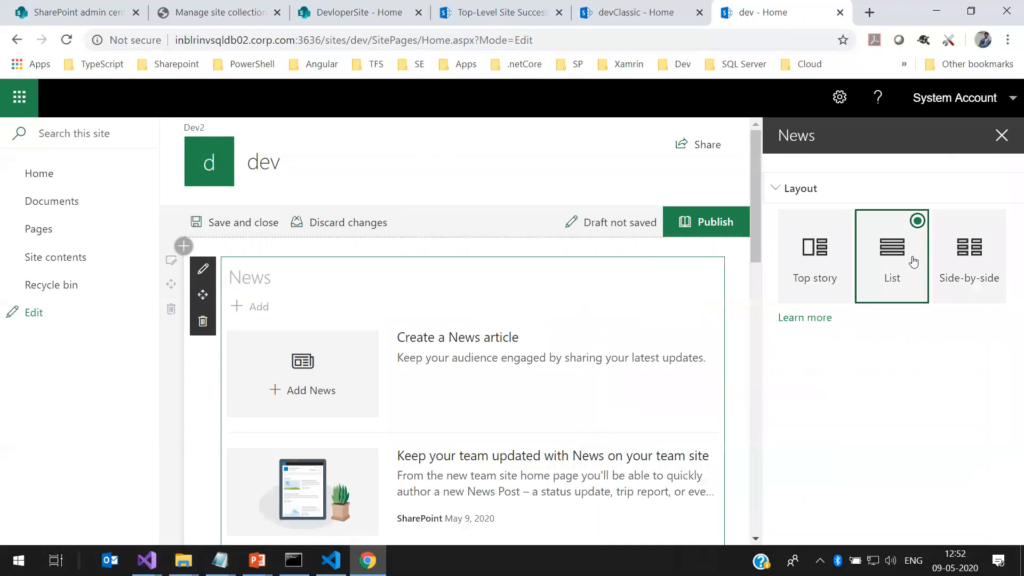
{"action": "left_click", "coordinate": [967, 263]}
{"action": "scroll", "coordinate": [457, 293], "scroll_direction": "down", "scroll_amount": 3}
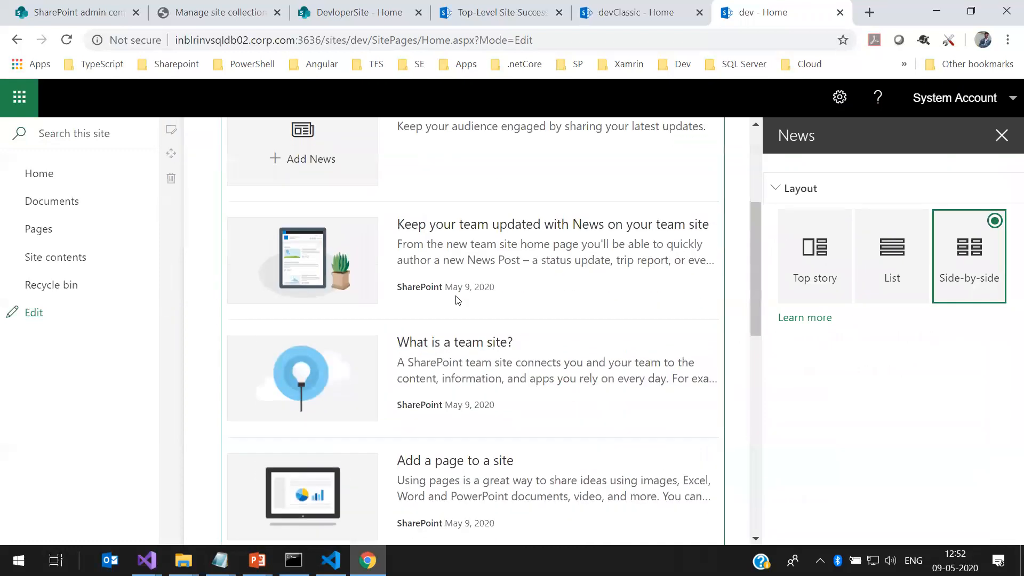
{"action": "scroll", "coordinate": [457, 299], "scroll_direction": "down", "scroll_amount": 5}
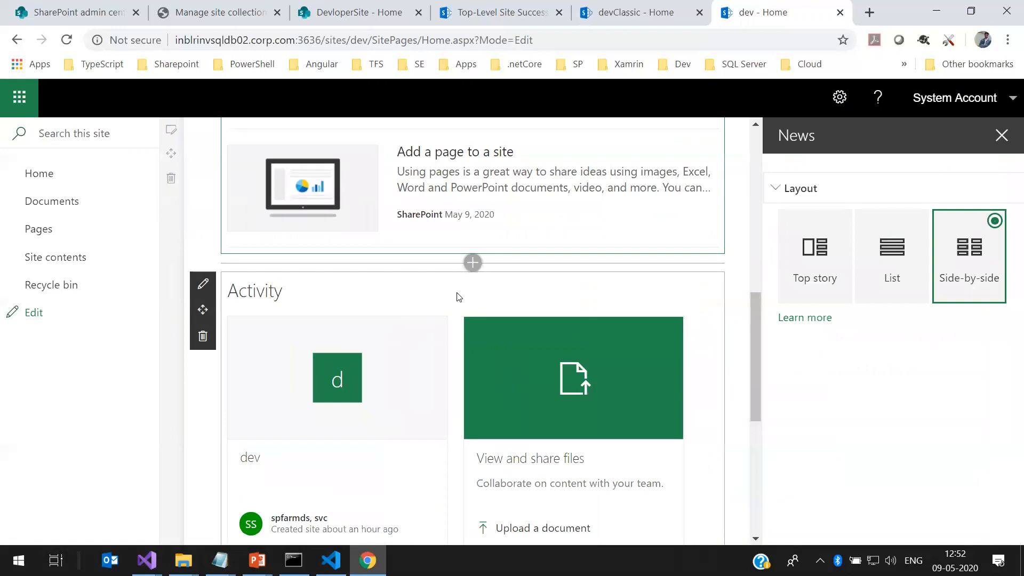
Try the Top story and List layouts for the News web part, set it back to Side-by-side, and save and close the page
{"action": "scroll", "coordinate": [457, 295], "scroll_direction": "down", "scroll_amount": 5}
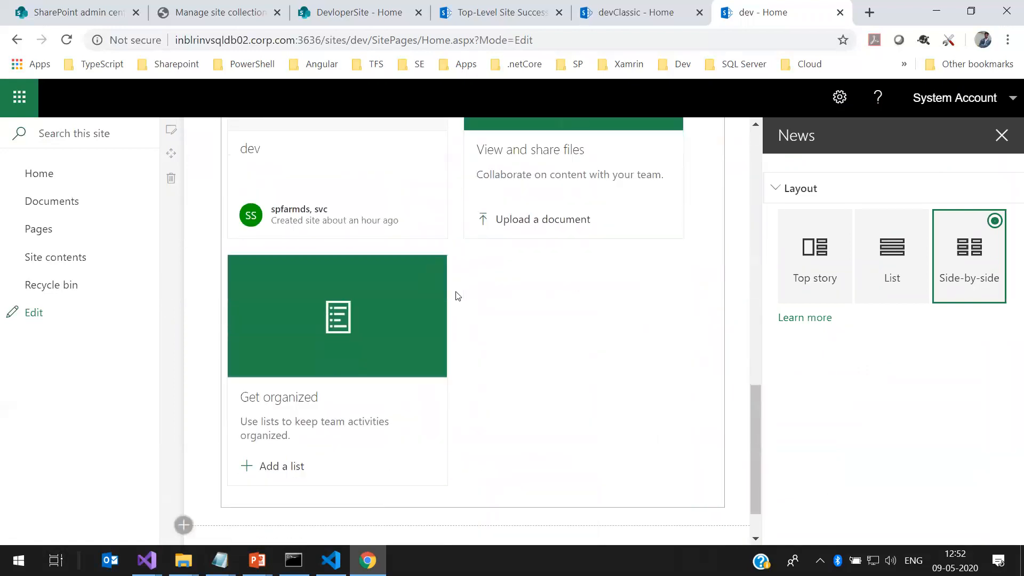
{"action": "scroll", "coordinate": [457, 295], "scroll_direction": "up", "scroll_amount": 3}
{"action": "scroll", "coordinate": [457, 295], "scroll_direction": "up", "scroll_amount": 6}
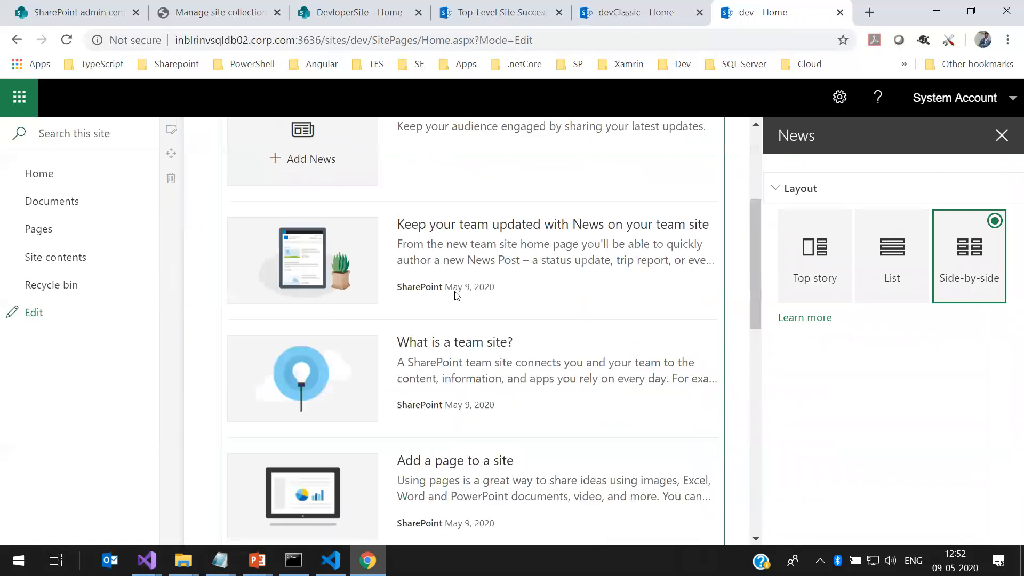
{"action": "scroll", "coordinate": [457, 296], "scroll_direction": "up", "scroll_amount": 4}
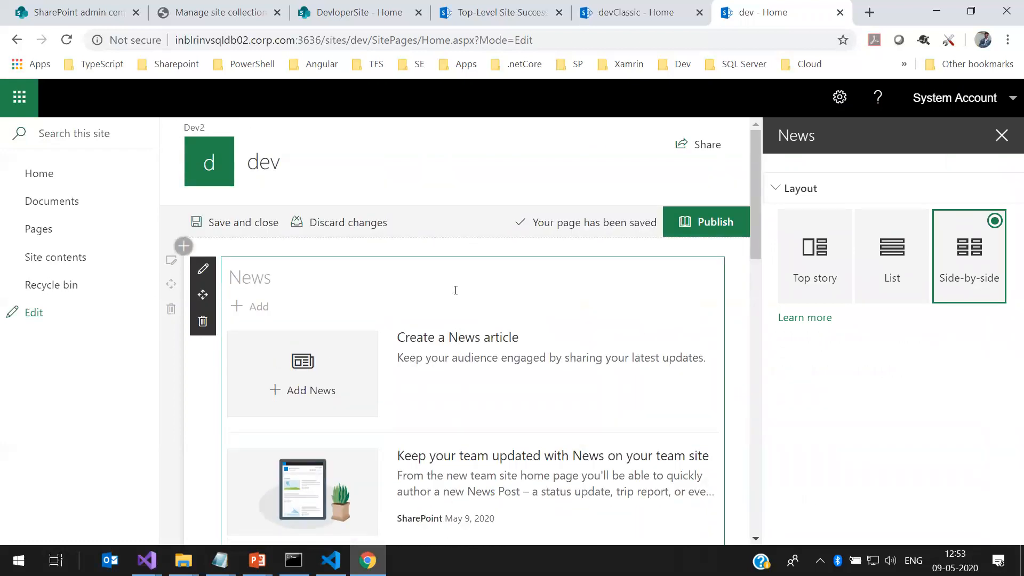
{"action": "left_click", "coordinate": [816, 265]}
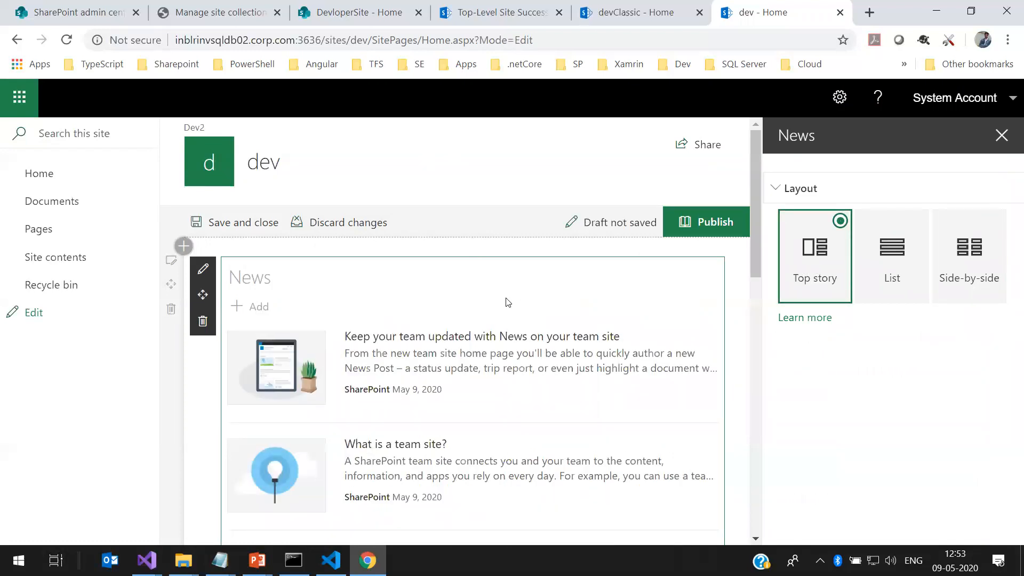
{"action": "left_click", "coordinate": [862, 270]}
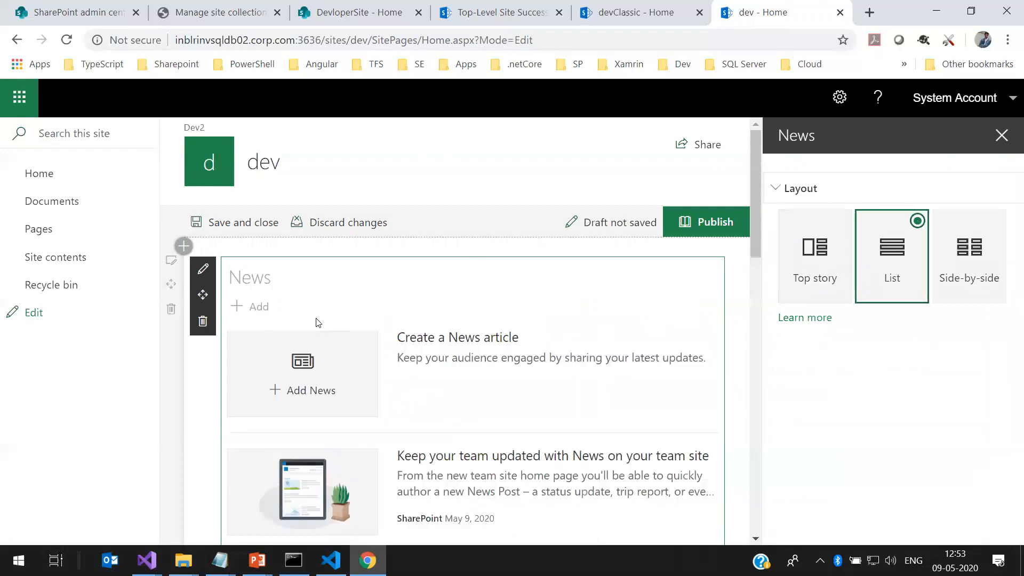
{"action": "left_click", "coordinate": [954, 239]}
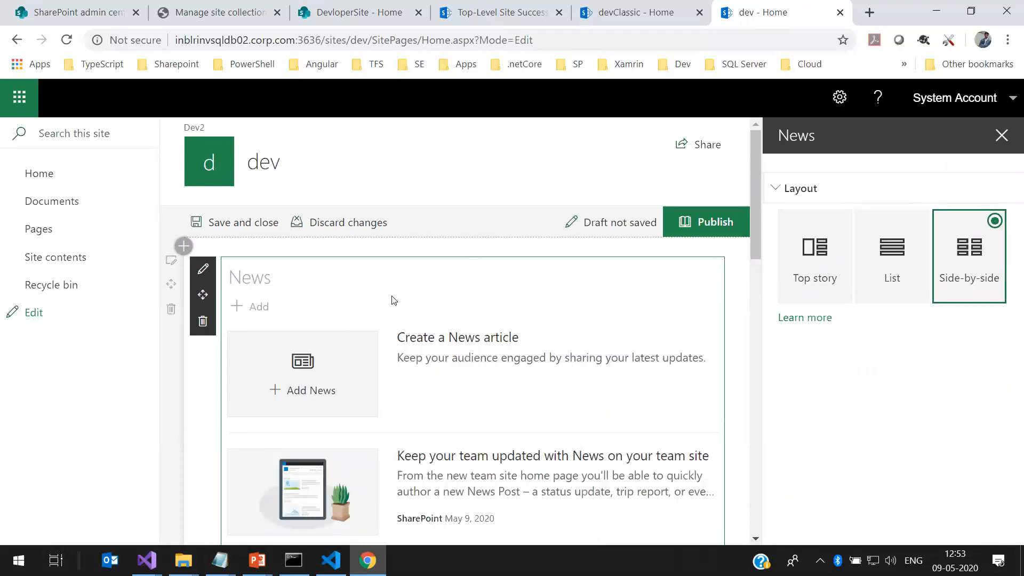
{"action": "left_click", "coordinate": [786, 188]}
{"action": "left_click", "coordinate": [784, 191]}
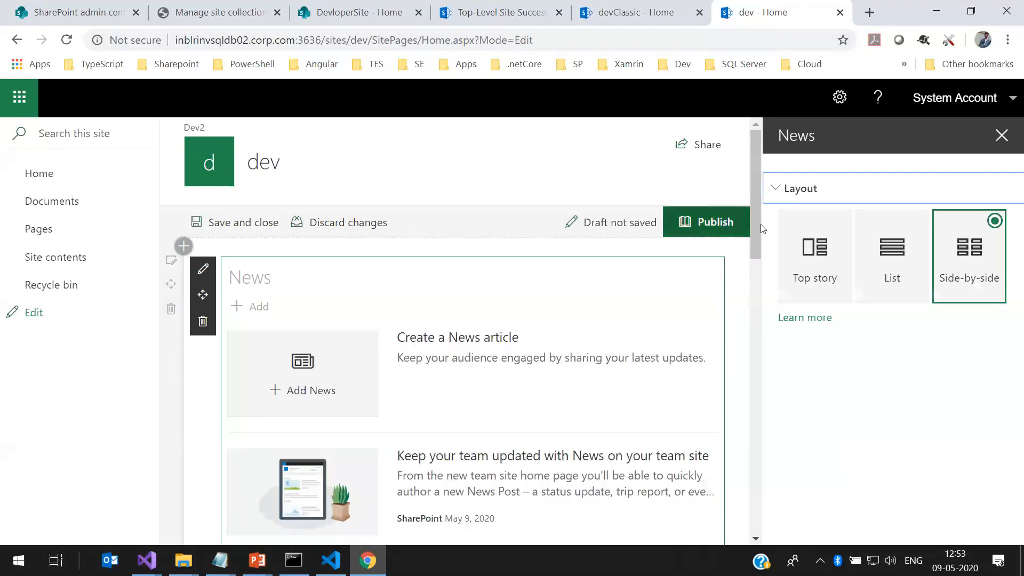
{"action": "left_click", "coordinate": [237, 224]}
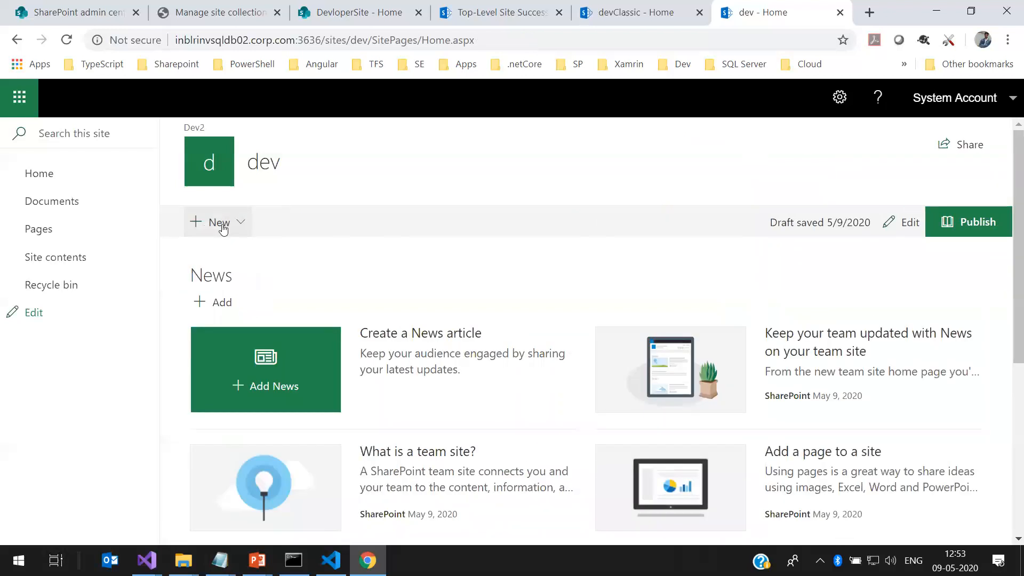
Reopen the dev home page and its News web part for editing and display the web parts available for the area below Activity
{"action": "left_click", "coordinate": [910, 225]}
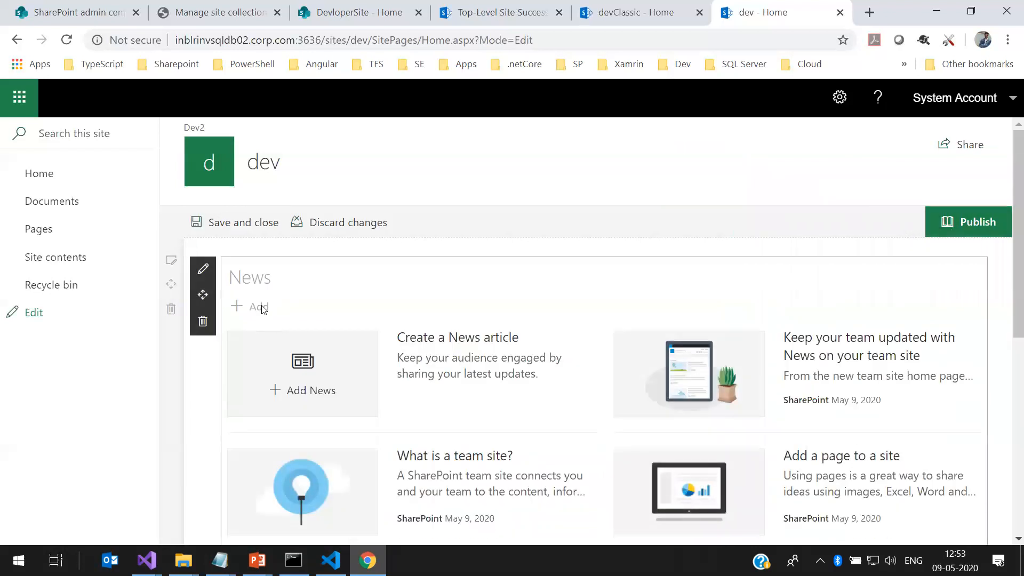
{"action": "left_click", "coordinate": [203, 268]}
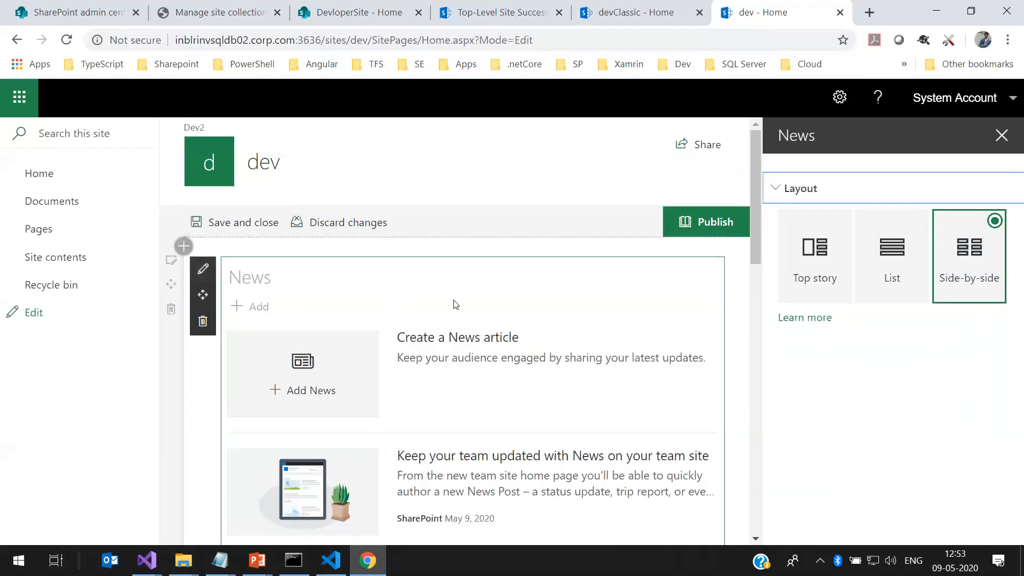
{"action": "scroll", "coordinate": [441, 295], "scroll_direction": "down", "scroll_amount": 10}
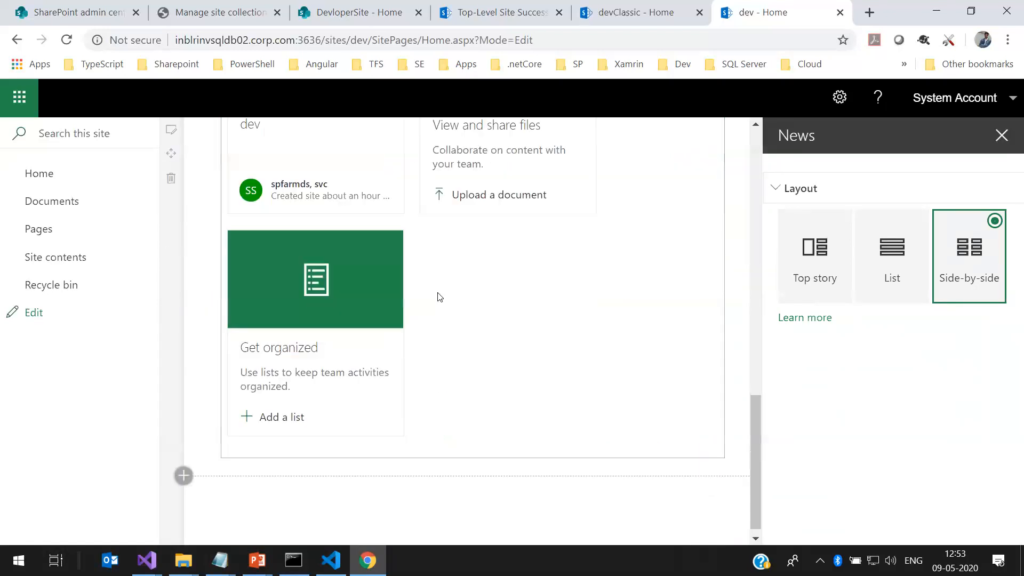
{"action": "scroll", "coordinate": [475, 480], "scroll_direction": "down", "scroll_amount": 1}
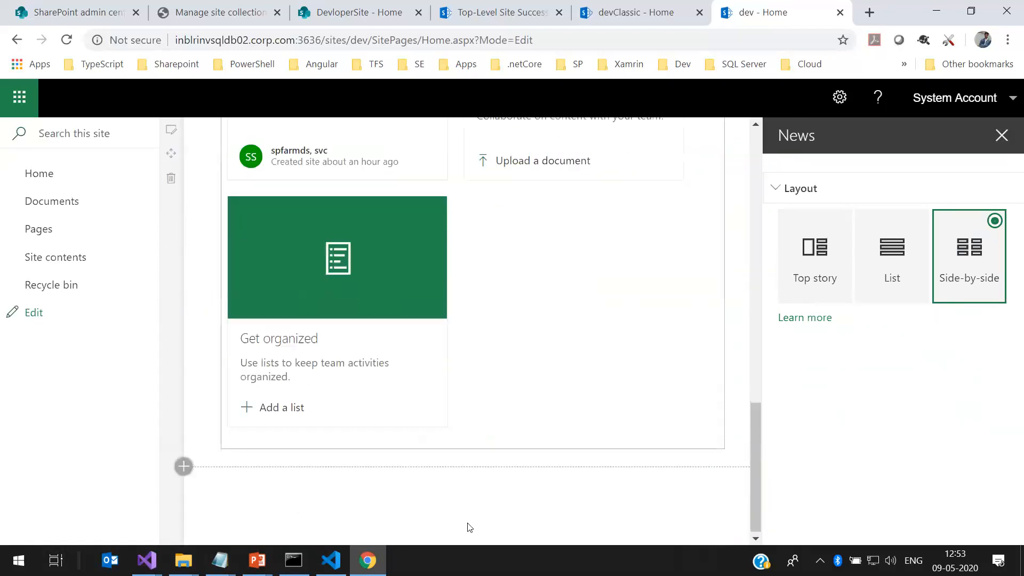
{"action": "left_click", "coordinate": [472, 475]}
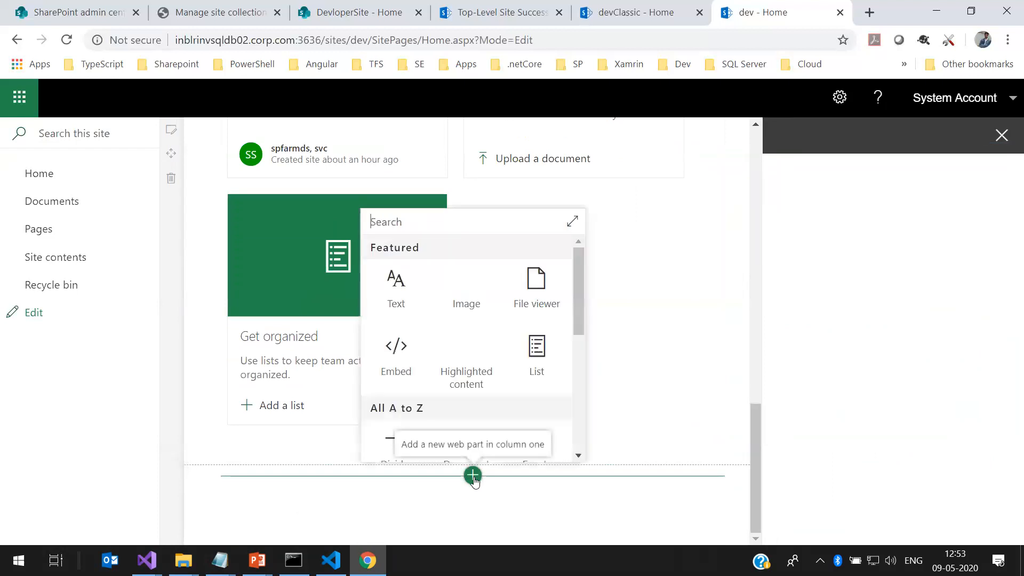
{"action": "scroll", "coordinate": [506, 322], "scroll_direction": "down", "scroll_amount": 2}
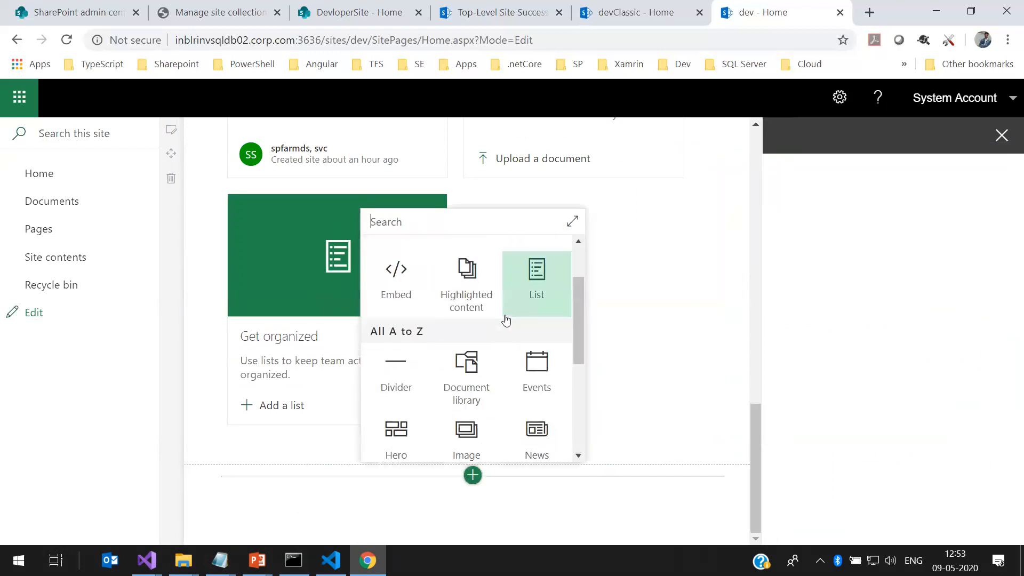
{"action": "scroll", "coordinate": [504, 326], "scroll_direction": "down", "scroll_amount": 2}
{"action": "scroll", "coordinate": [503, 326], "scroll_direction": "up", "scroll_amount": 4}
{"action": "left_click", "coordinate": [472, 511]}
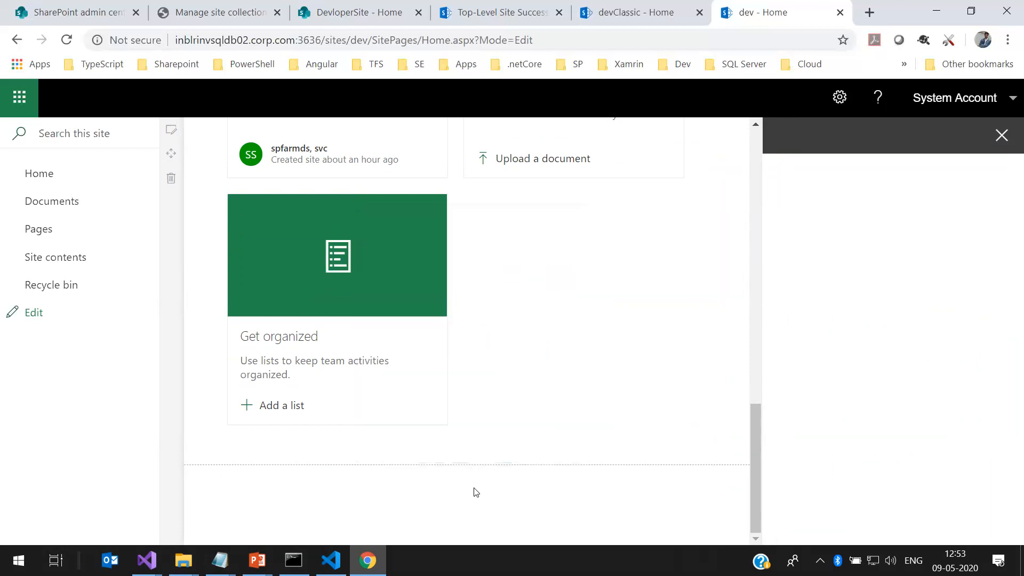
Examine the featured and alphabetical web parts that can be added at the end of the dev home page and close the list
{"action": "left_click", "coordinate": [473, 474]}
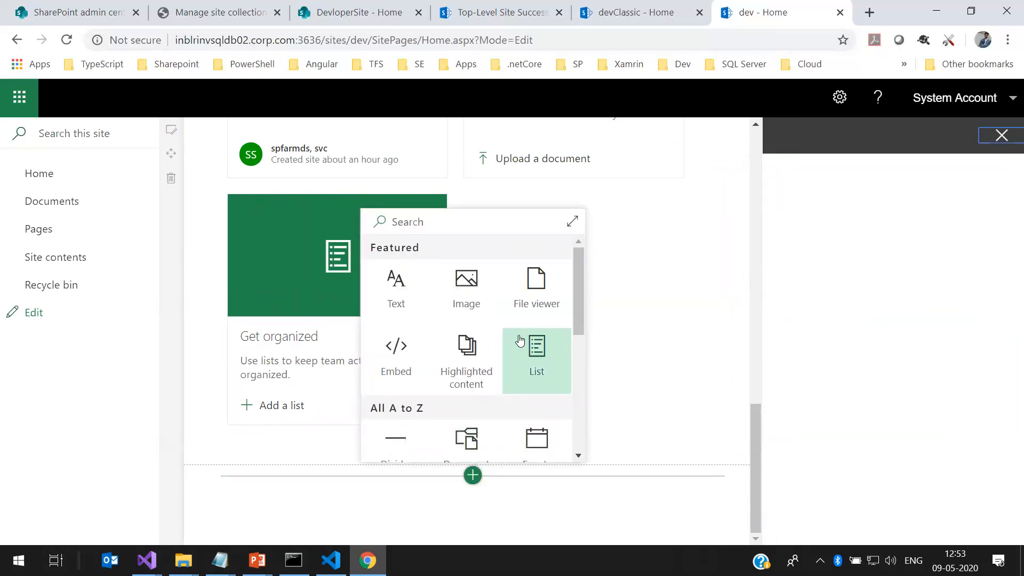
{"action": "scroll", "coordinate": [535, 343], "scroll_direction": "down", "scroll_amount": 4}
{"action": "scroll", "coordinate": [526, 339], "scroll_direction": "up", "scroll_amount": 3}
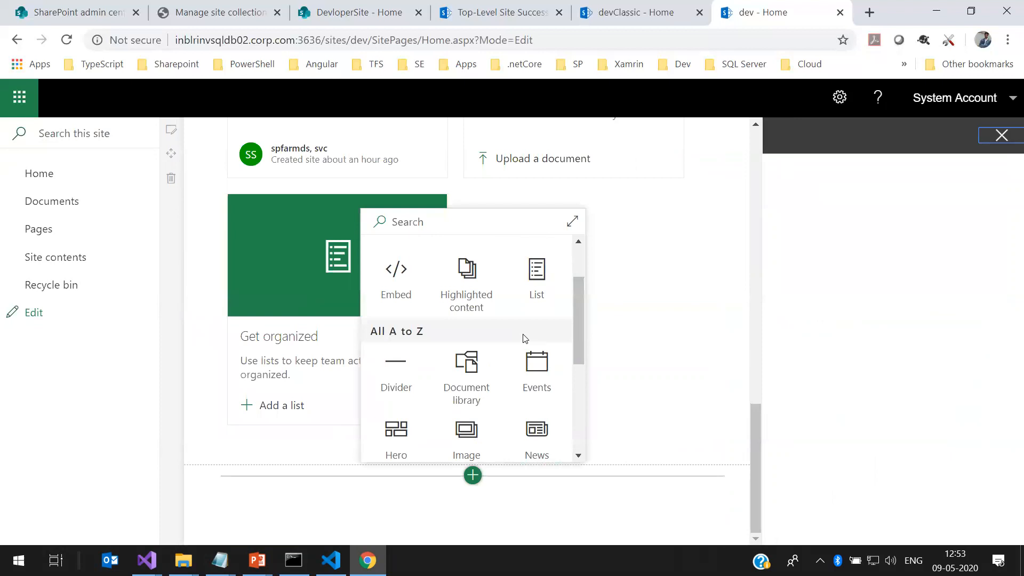
{"action": "scroll", "coordinate": [523, 338], "scroll_direction": "up", "scroll_amount": 2}
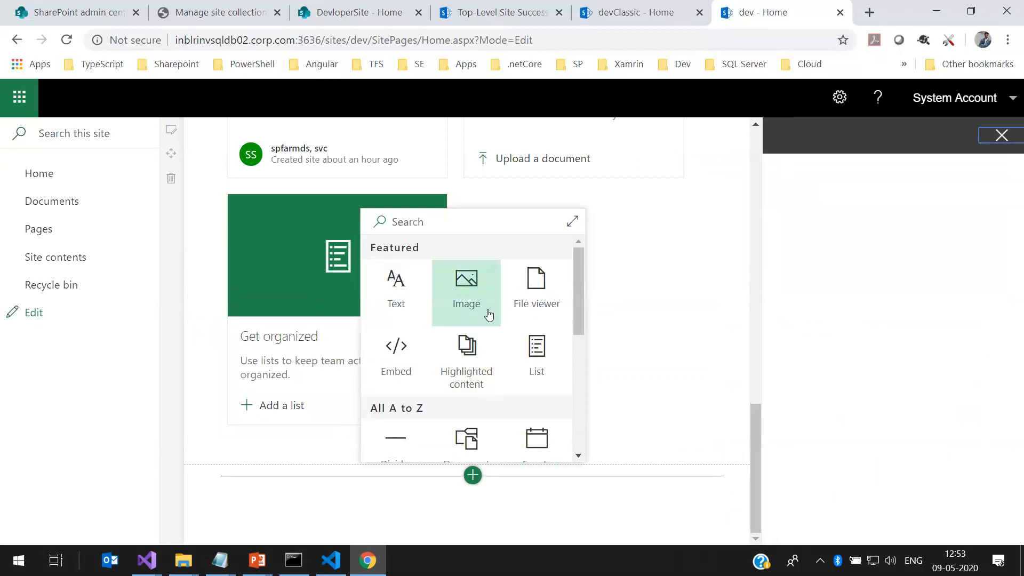
{"action": "scroll", "coordinate": [480, 331], "scroll_direction": "down", "scroll_amount": 3}
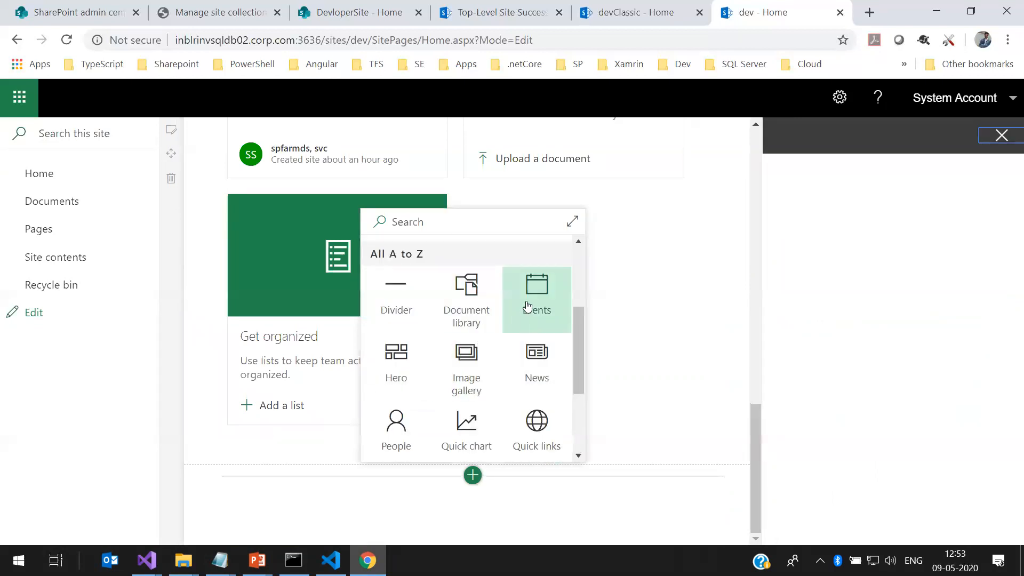
{"action": "scroll", "coordinate": [432, 353], "scroll_direction": "down", "scroll_amount": 1}
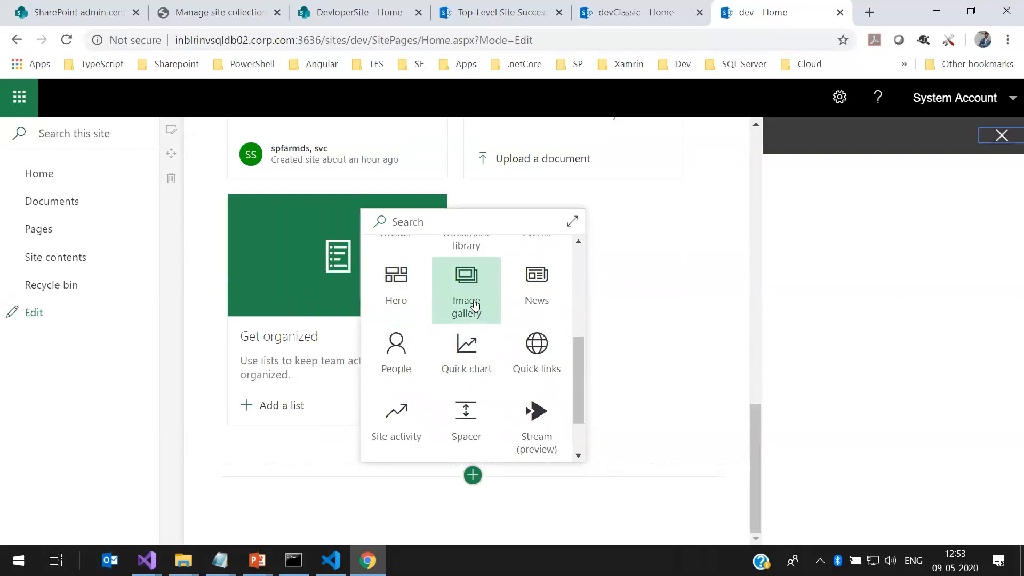
{"action": "scroll", "coordinate": [500, 345], "scroll_direction": "down", "scroll_amount": 1}
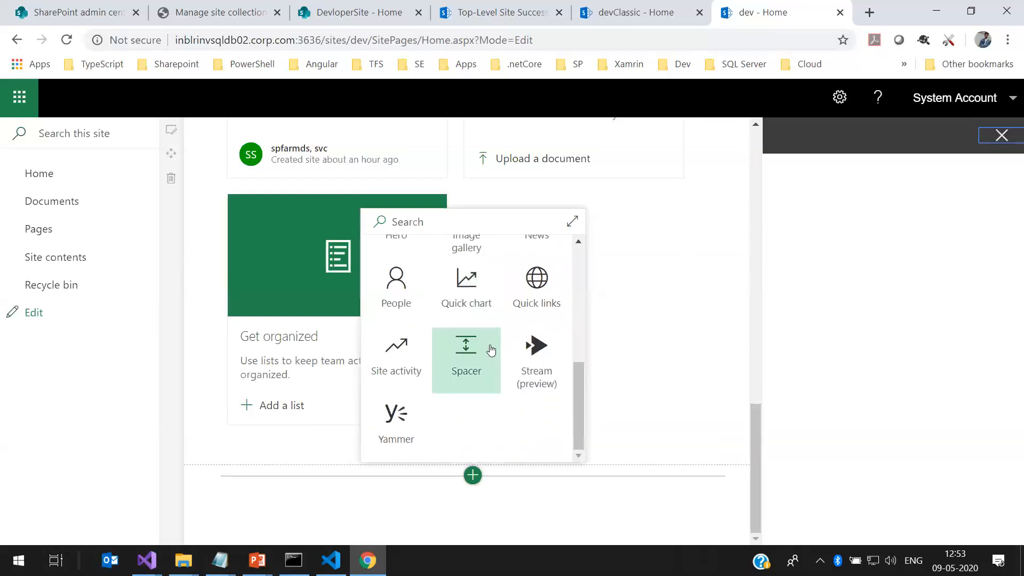
{"action": "scroll", "coordinate": [404, 389], "scroll_direction": "up", "scroll_amount": 6}
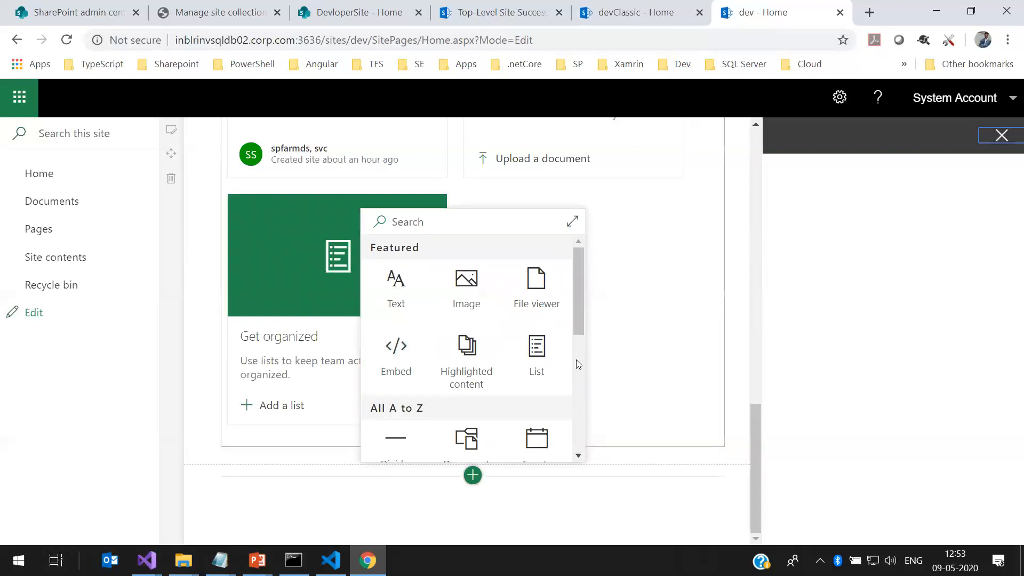
{"action": "left_click", "coordinate": [333, 515]}
{"action": "scroll", "coordinate": [411, 352], "scroll_direction": "up", "scroll_amount": 15}
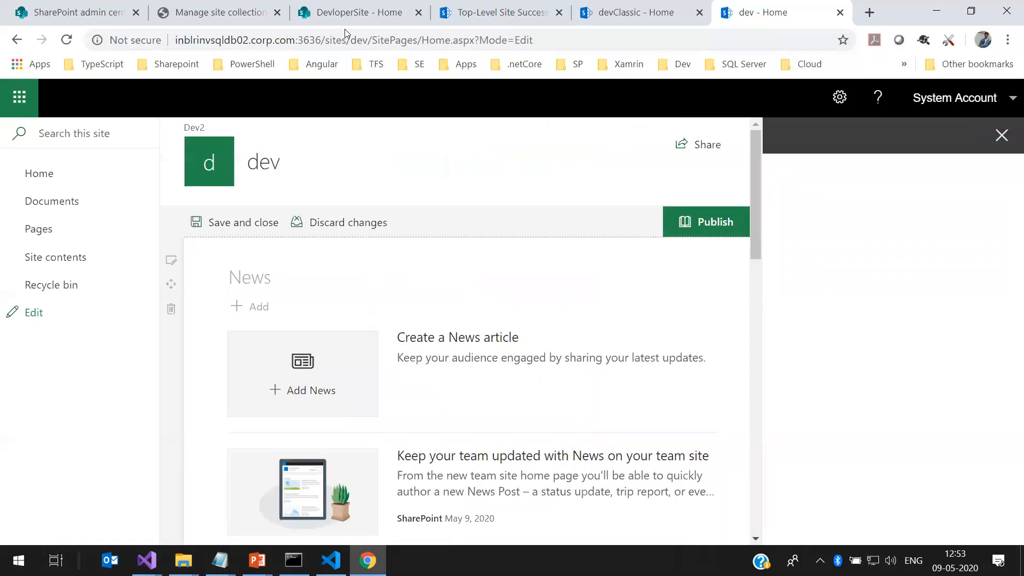
Go to Active sites in the SharePoint admin center and open the Vz News communication site from its details
{"action": "left_click", "coordinate": [368, 12]}
{"action": "left_click", "coordinate": [475, 13]}
{"action": "left_click", "coordinate": [210, 7]}
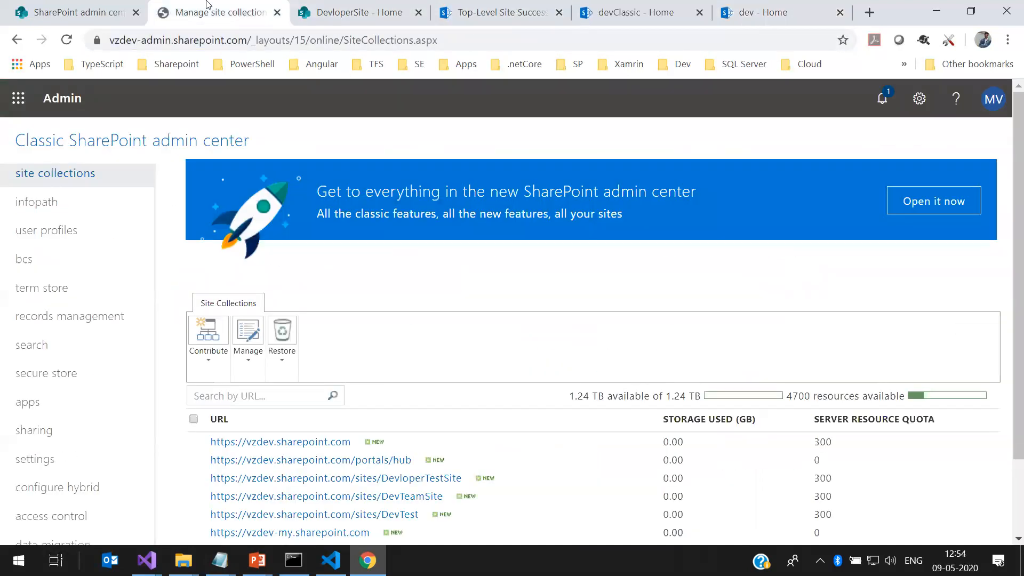
{"action": "left_click", "coordinate": [80, 8]}
{"action": "left_click", "coordinate": [244, 6]}
{"action": "left_click", "coordinate": [311, 7]}
{"action": "left_click", "coordinate": [201, 4]}
{"action": "scroll", "coordinate": [321, 178], "scroll_direction": "down", "scroll_amount": 2}
{"action": "left_click", "coordinate": [83, 9]}
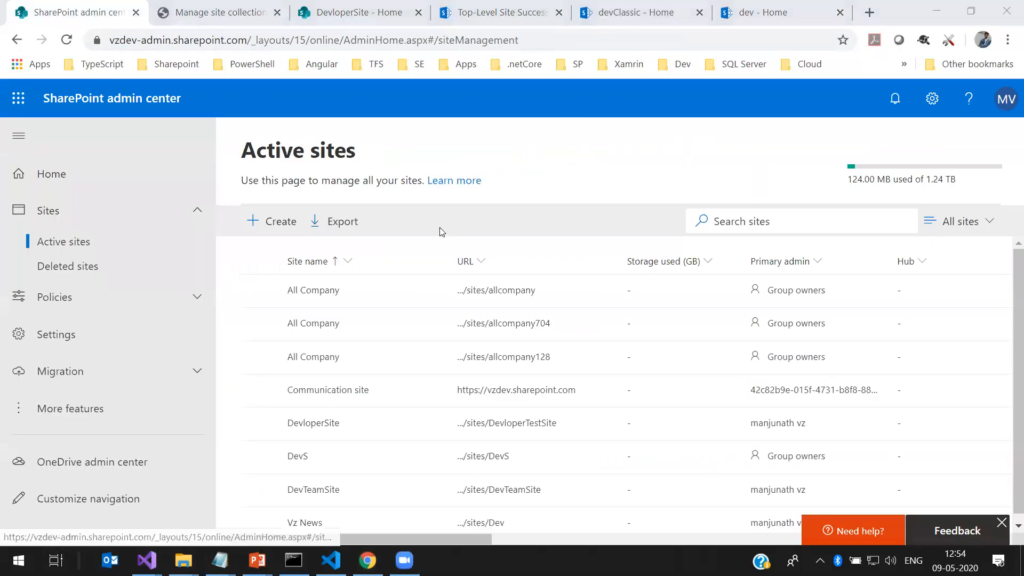
{"action": "left_click", "coordinate": [309, 524]}
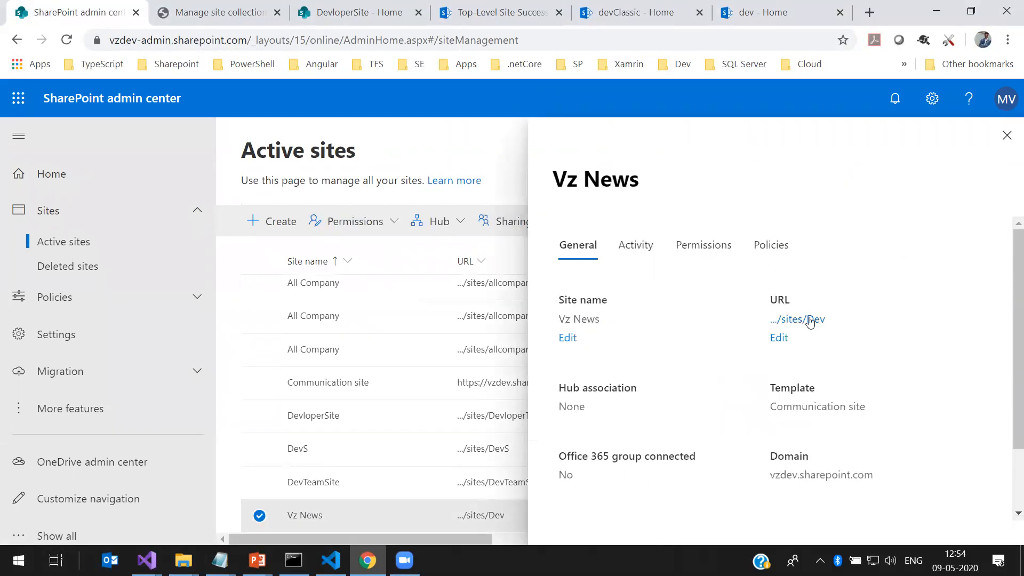
{"action": "left_click", "coordinate": [808, 320]}
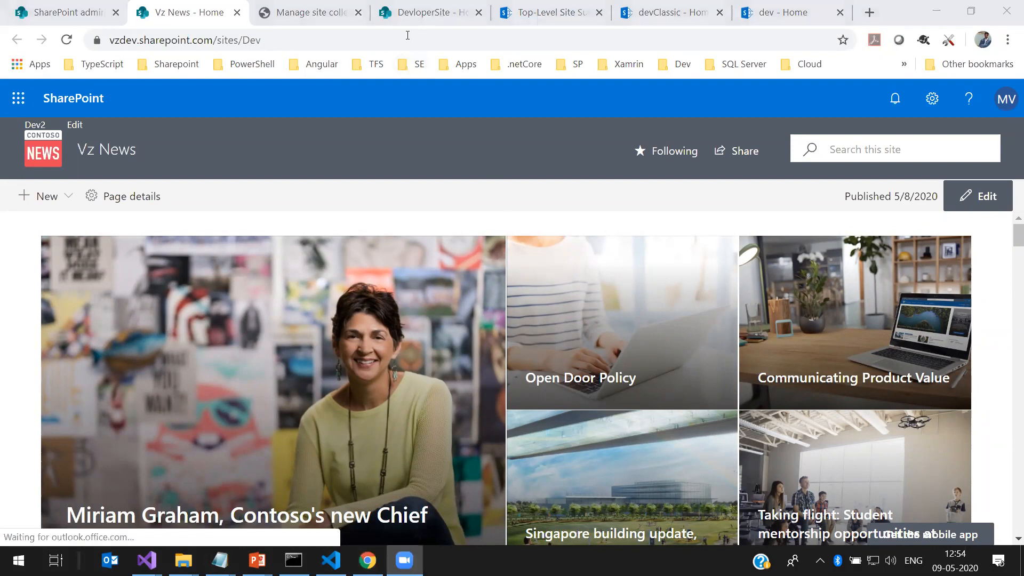
Check the classic DevloperSite home page against Vz News and look through the news sections of the Vz News home page
{"action": "left_click", "coordinate": [421, 12]}
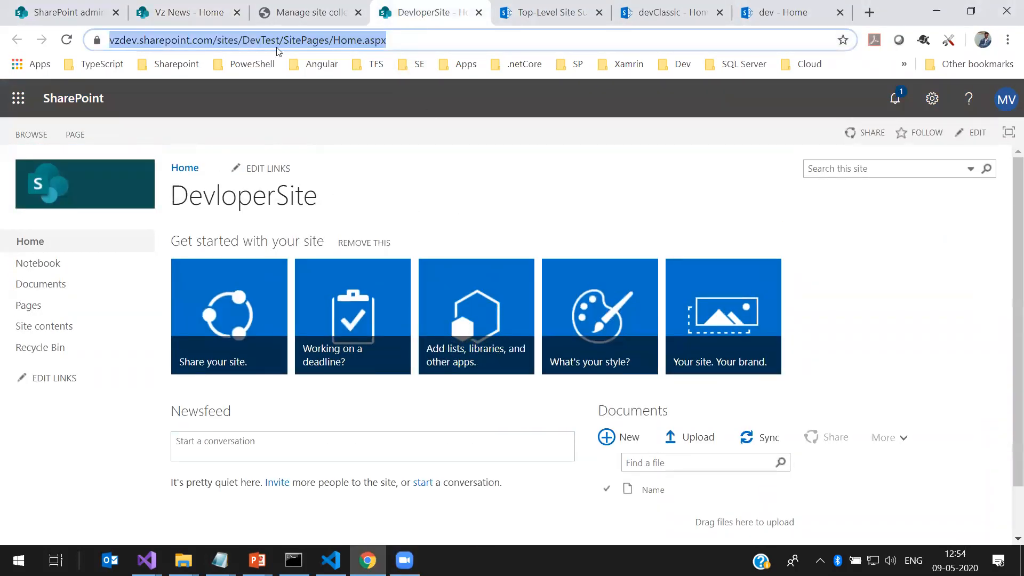
{"action": "left_click", "coordinate": [231, 19]}
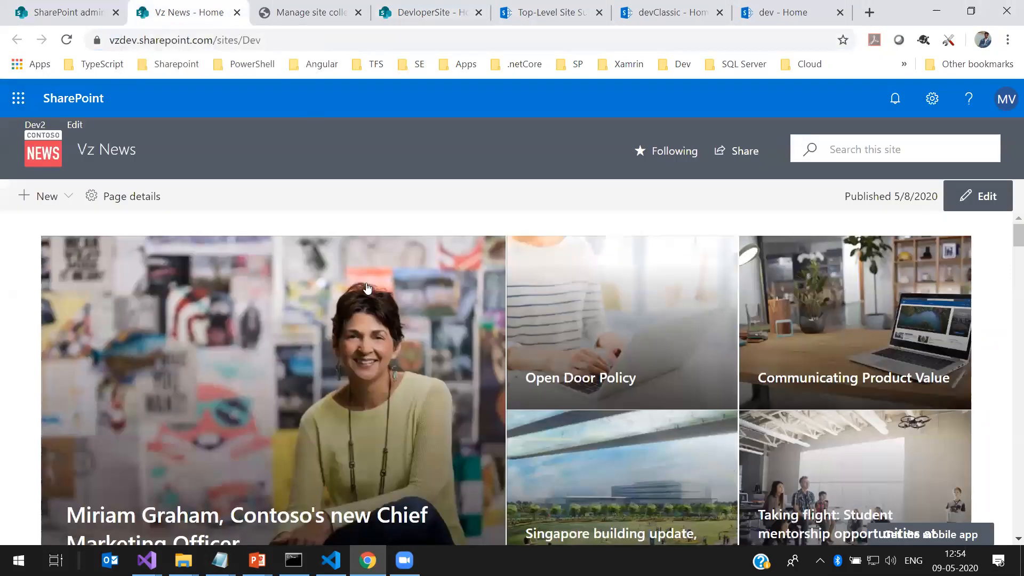
{"action": "scroll", "coordinate": [368, 313], "scroll_direction": "down", "scroll_amount": 4}
{"action": "scroll", "coordinate": [368, 313], "scroll_direction": "down", "scroll_amount": 3}
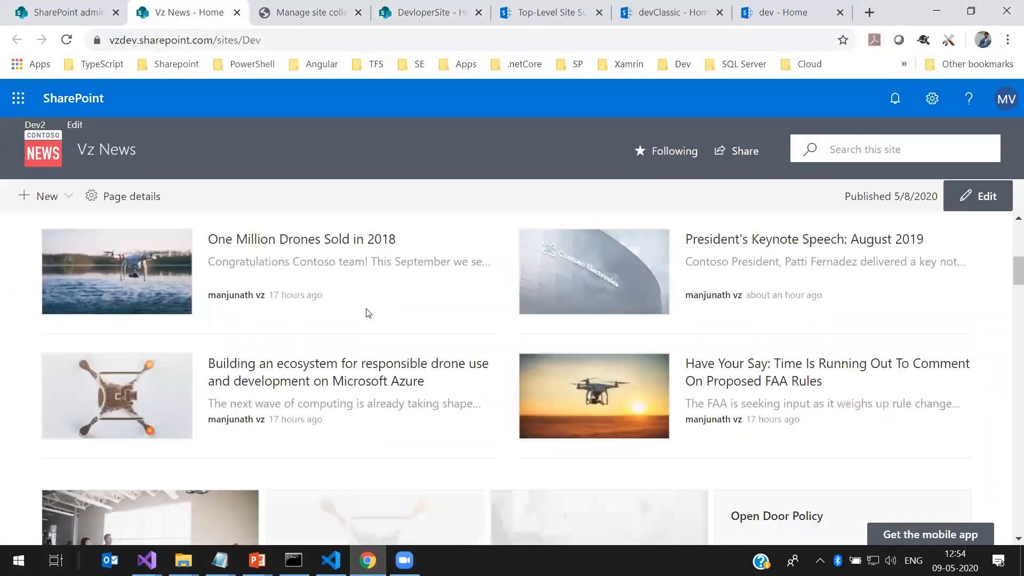
{"action": "scroll", "coordinate": [369, 313], "scroll_direction": "down", "scroll_amount": 8}
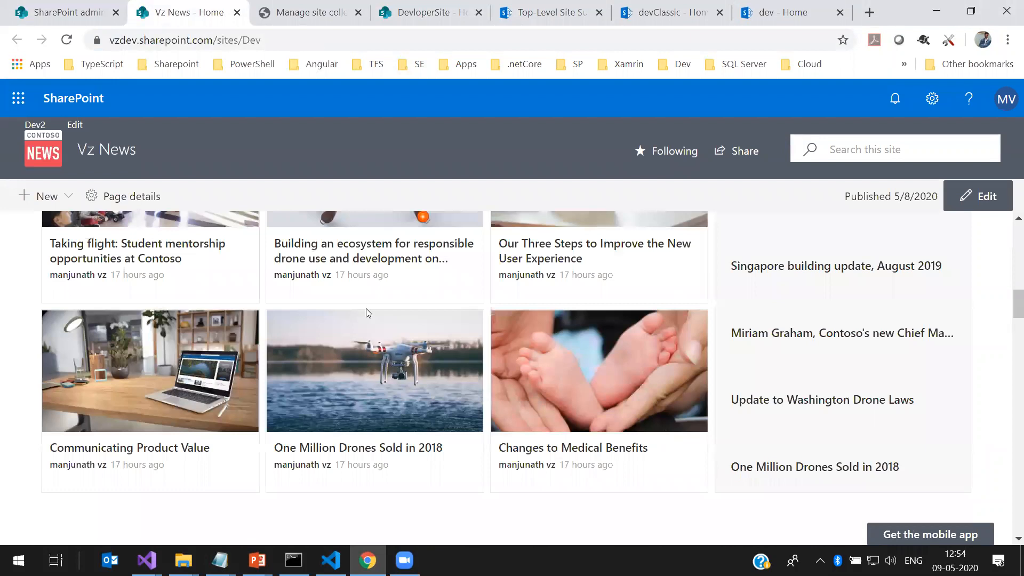
{"action": "scroll", "coordinate": [367, 313], "scroll_direction": "down", "scroll_amount": 4}
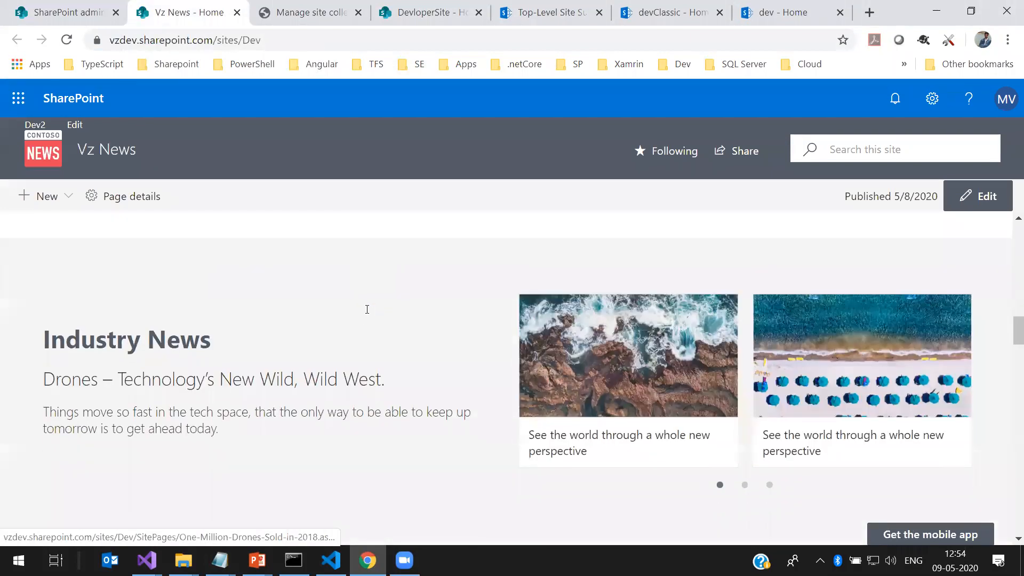
{"action": "scroll", "coordinate": [367, 311], "scroll_direction": "down", "scroll_amount": 4}
{"action": "scroll", "coordinate": [366, 313], "scroll_direction": "up", "scroll_amount": 8}
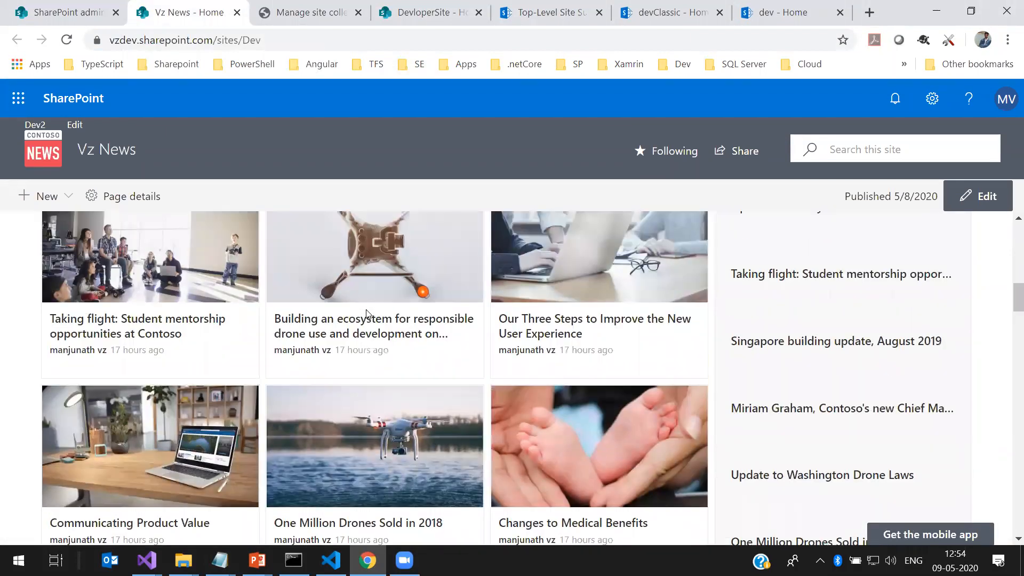
{"action": "scroll", "coordinate": [367, 313], "scroll_direction": "up", "scroll_amount": 5}
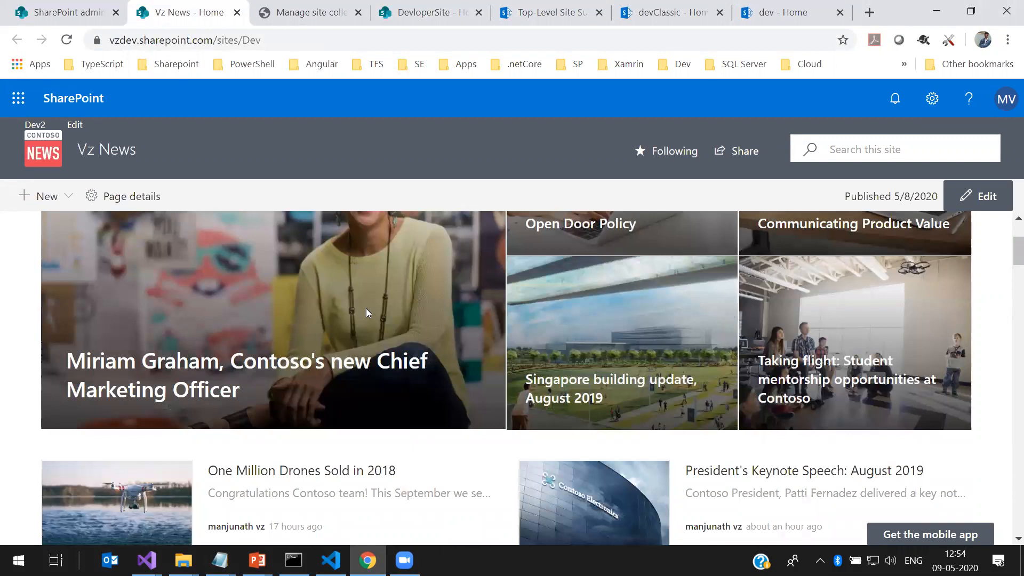
{"action": "scroll", "coordinate": [362, 315], "scroll_direction": "up", "scroll_amount": 3}
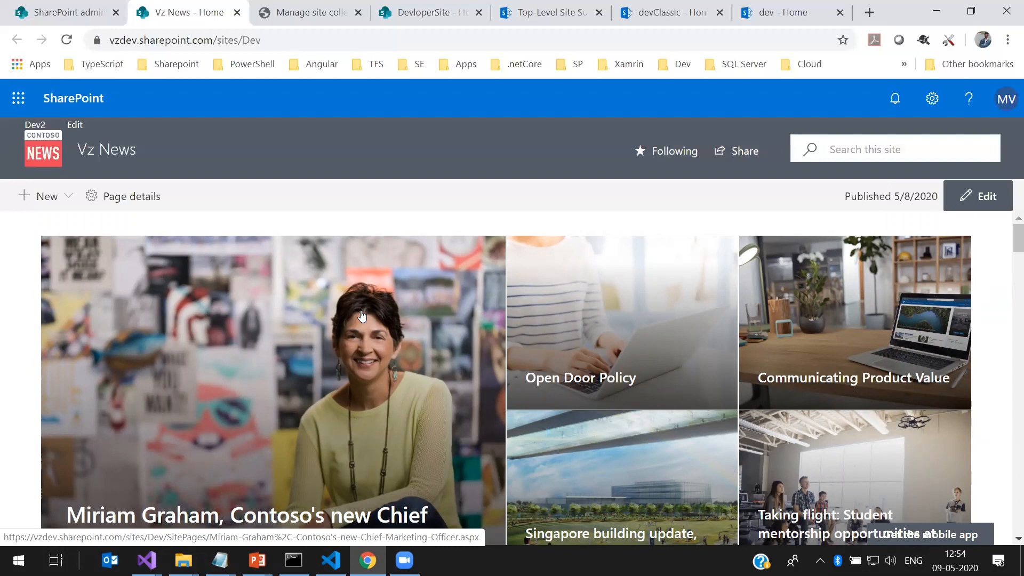
Compare the top news section of the Vz News home page with the News web part on the on-premises dev home page
{"action": "scroll", "coordinate": [361, 314], "scroll_direction": "down", "scroll_amount": 10}
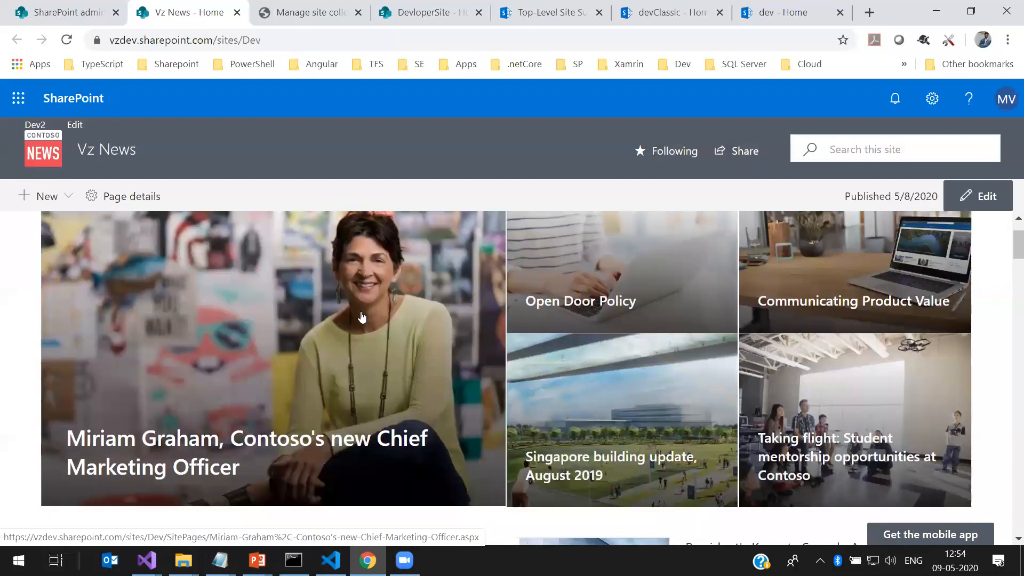
{"action": "scroll", "coordinate": [361, 313], "scroll_direction": "up", "scroll_amount": 8}
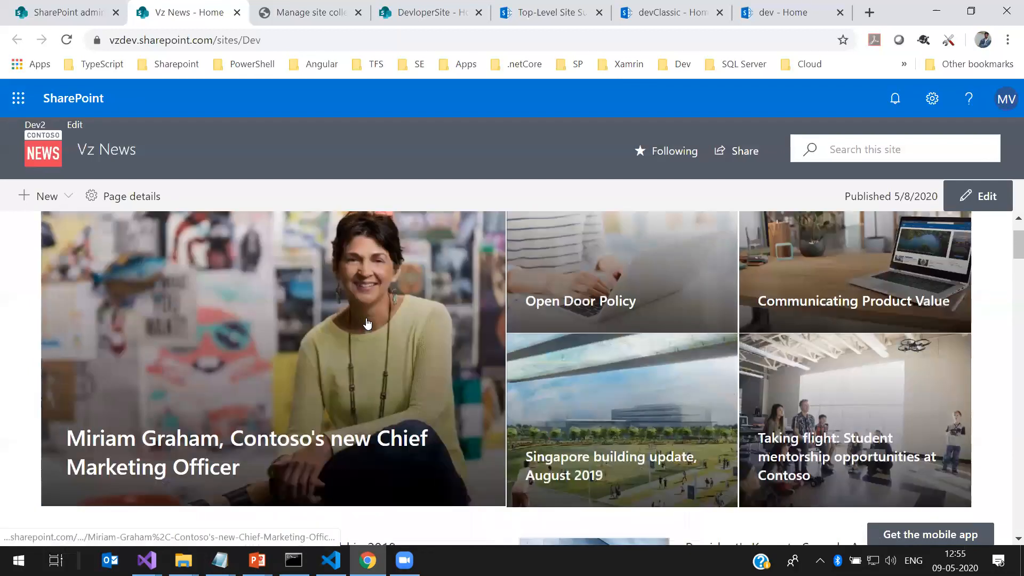
{"action": "scroll", "coordinate": [370, 318], "scroll_direction": "up", "scroll_amount": 1}
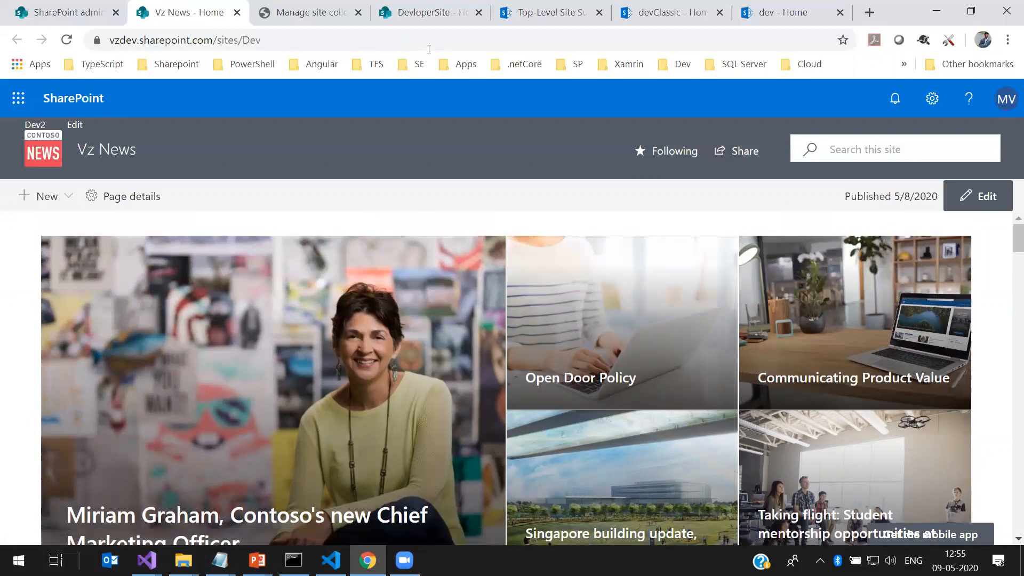
{"action": "left_click", "coordinate": [429, 49]}
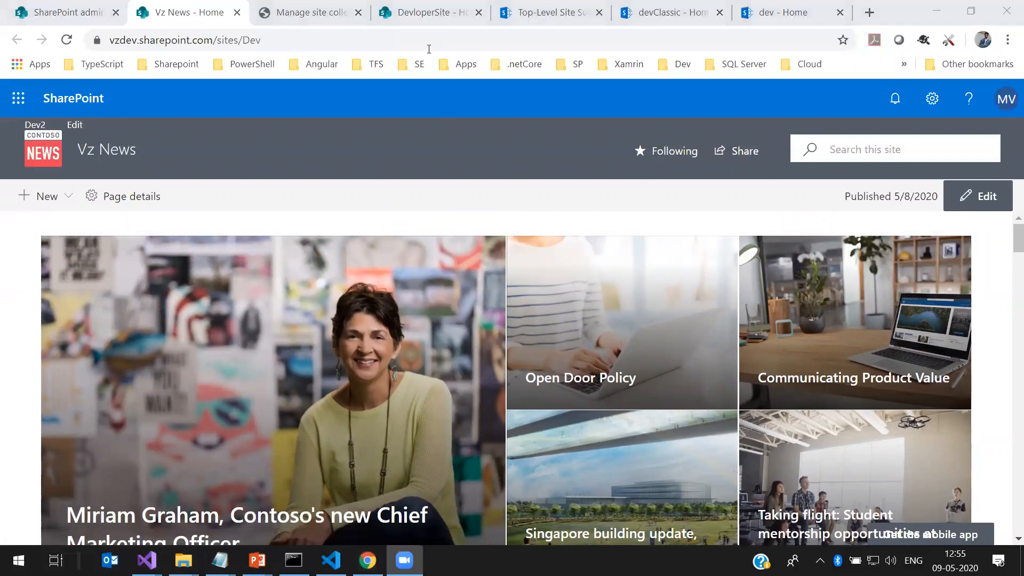
{"action": "left_click", "coordinate": [713, 12]}
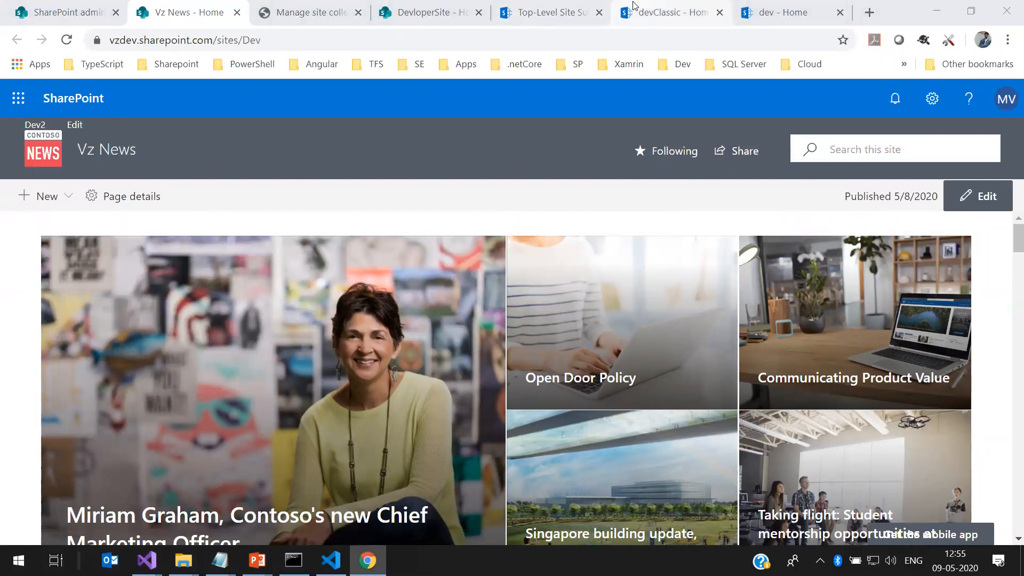
{"action": "left_click", "coordinate": [768, 11]}
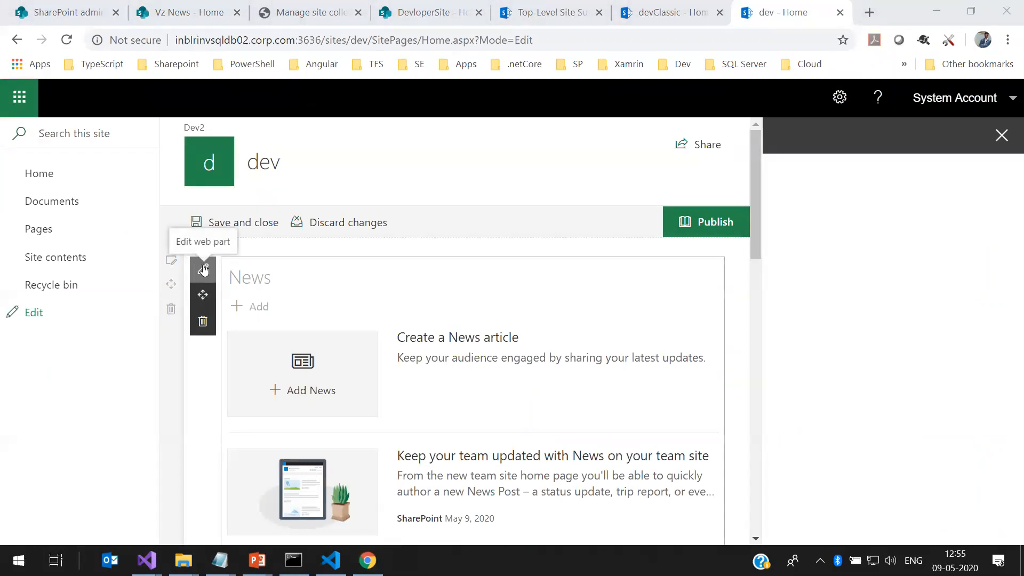
{"action": "scroll", "coordinate": [338, 305], "scroll_direction": "down", "scroll_amount": 3}
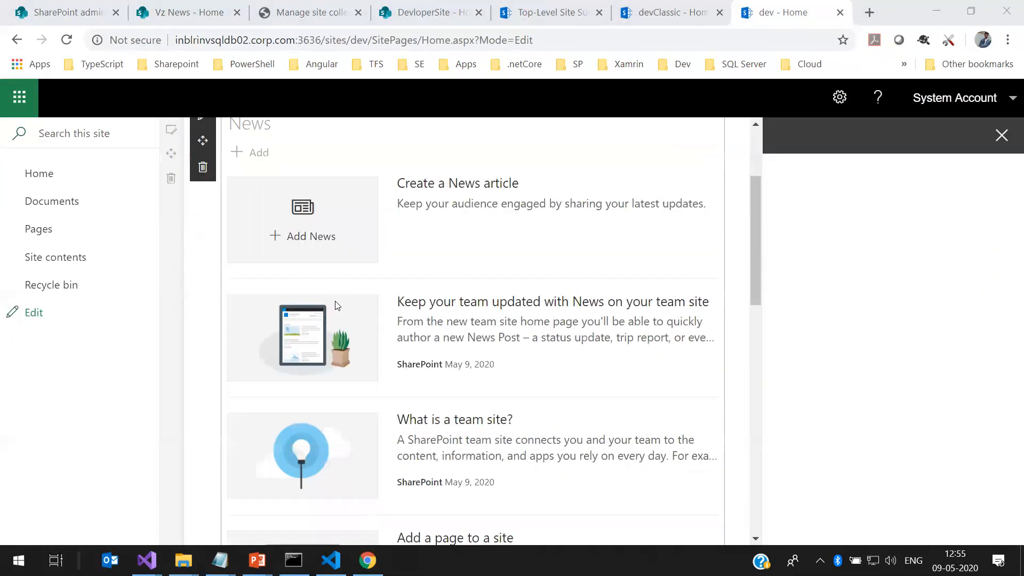
{"action": "scroll", "coordinate": [337, 305], "scroll_direction": "up", "scroll_amount": 3}
{"action": "scroll", "coordinate": [336, 298], "scroll_direction": "down", "scroll_amount": 5}
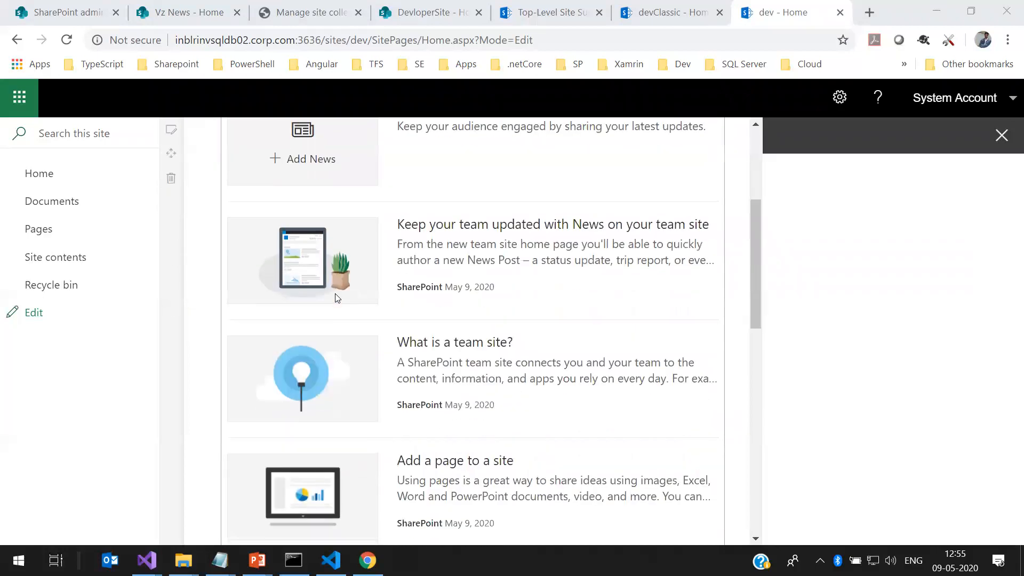
{"action": "scroll", "coordinate": [337, 298], "scroll_direction": "up", "scroll_amount": 5}
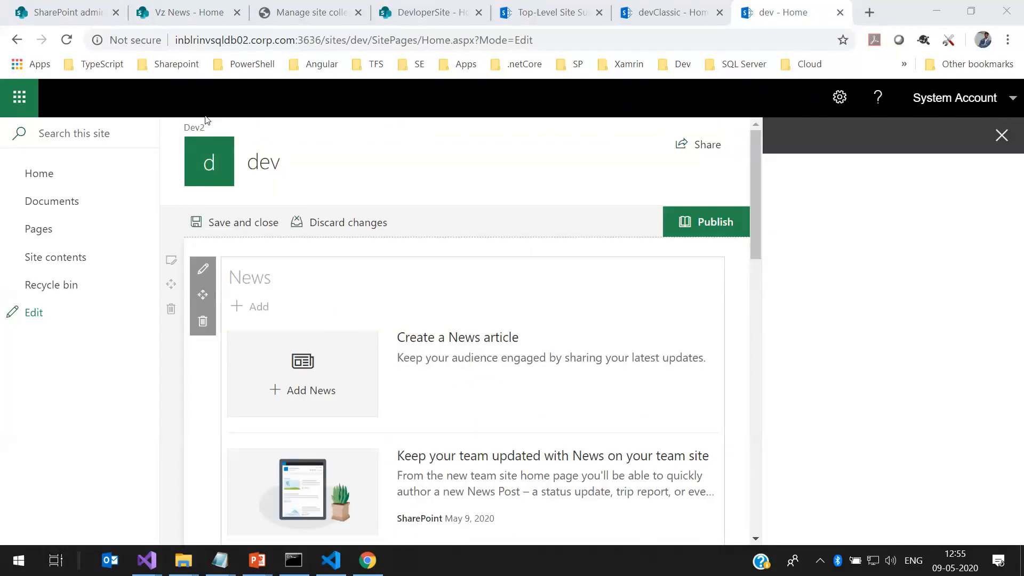
Put the Vz News home page into edit mode and open the settings of its top News web part
{"action": "left_click", "coordinate": [188, 17]}
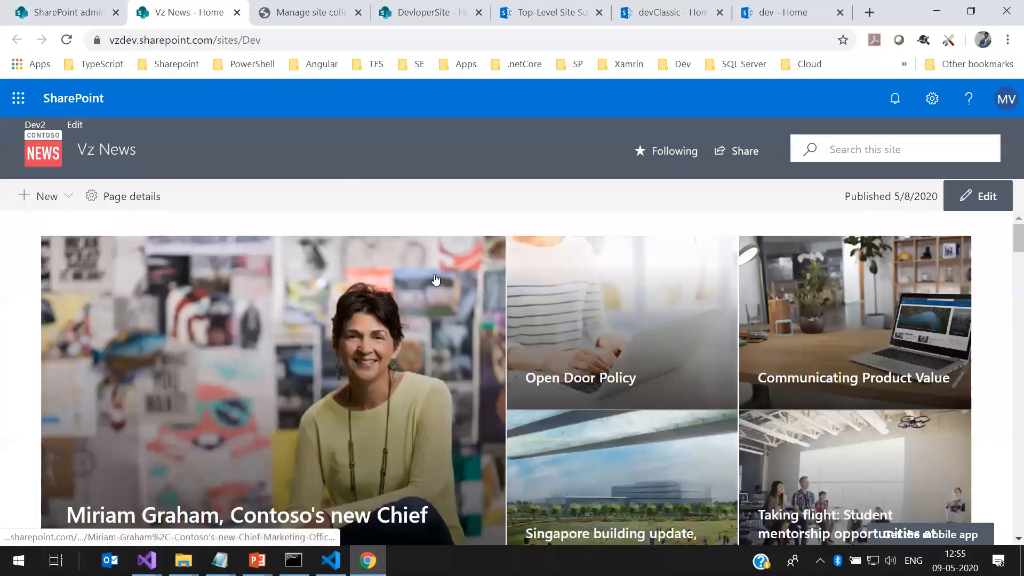
{"action": "left_click", "coordinate": [963, 200]}
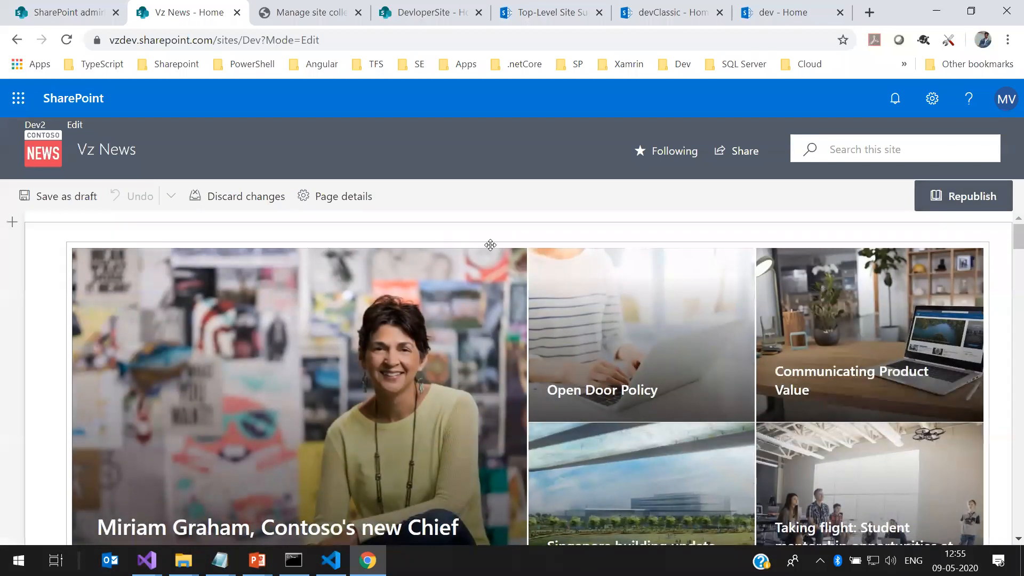
{"action": "left_click", "coordinate": [399, 296]}
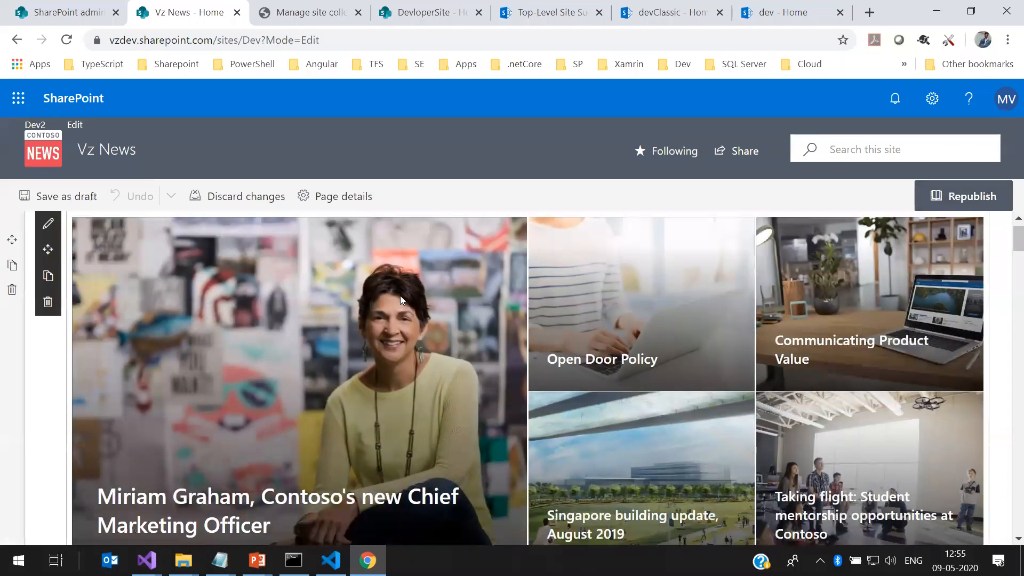
{"action": "left_click", "coordinate": [47, 228]}
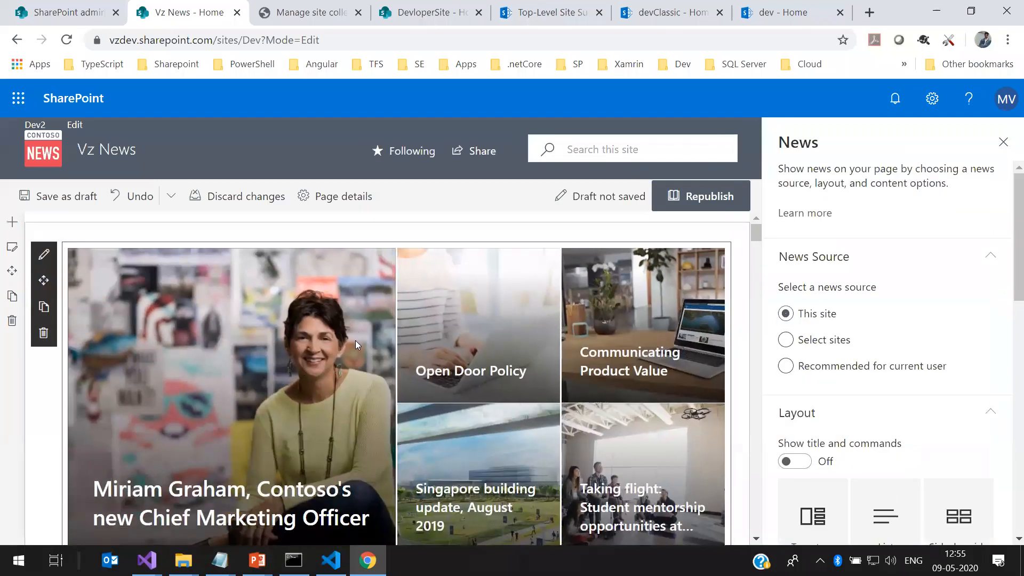
Examine the second News web part on Vz News, close its settings, and return to the classic devClassic home page for comparison
{"action": "scroll", "coordinate": [355, 344], "scroll_direction": "down", "scroll_amount": 4}
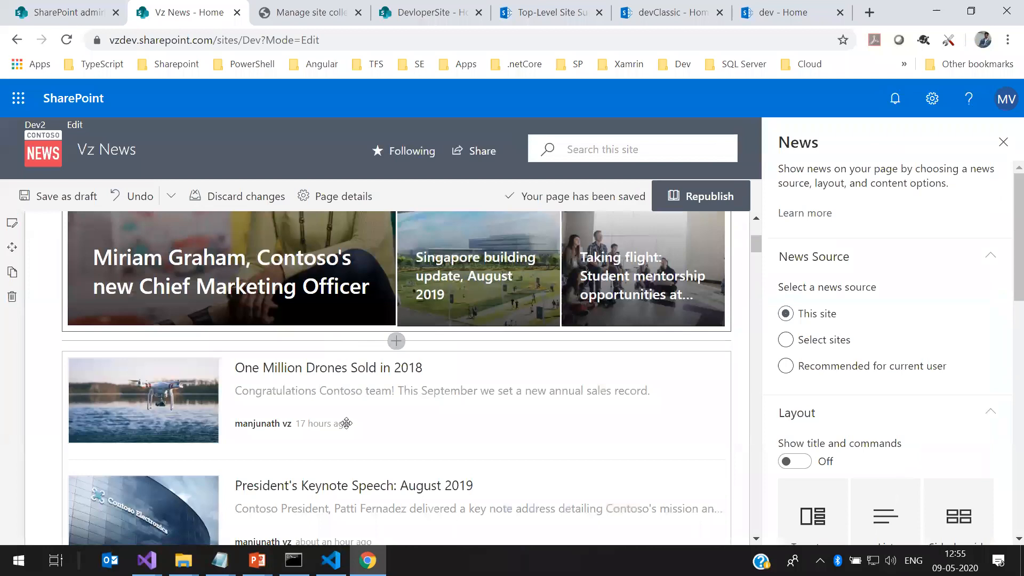
{"action": "scroll", "coordinate": [427, 376], "scroll_direction": "down", "scroll_amount": 3}
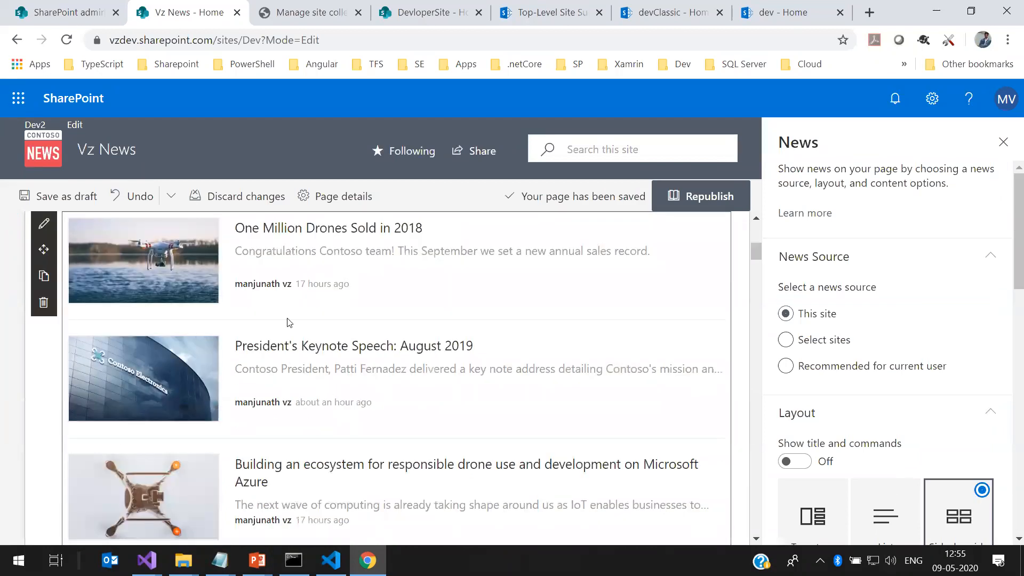
{"action": "scroll", "coordinate": [299, 334], "scroll_direction": "up", "scroll_amount": 3}
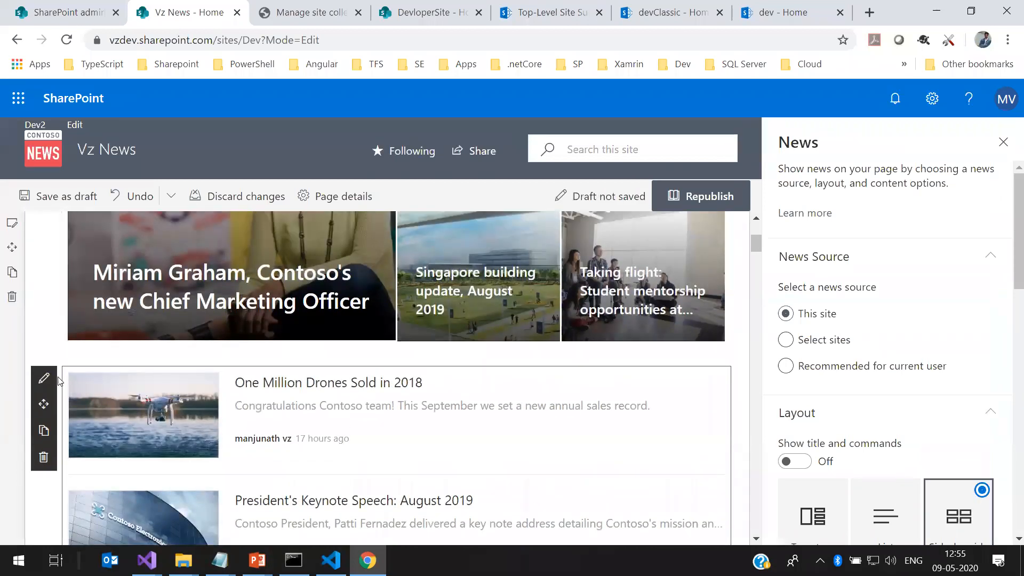
{"action": "left_click", "coordinate": [44, 378]}
{"action": "scroll", "coordinate": [317, 366], "scroll_direction": "up", "scroll_amount": 3}
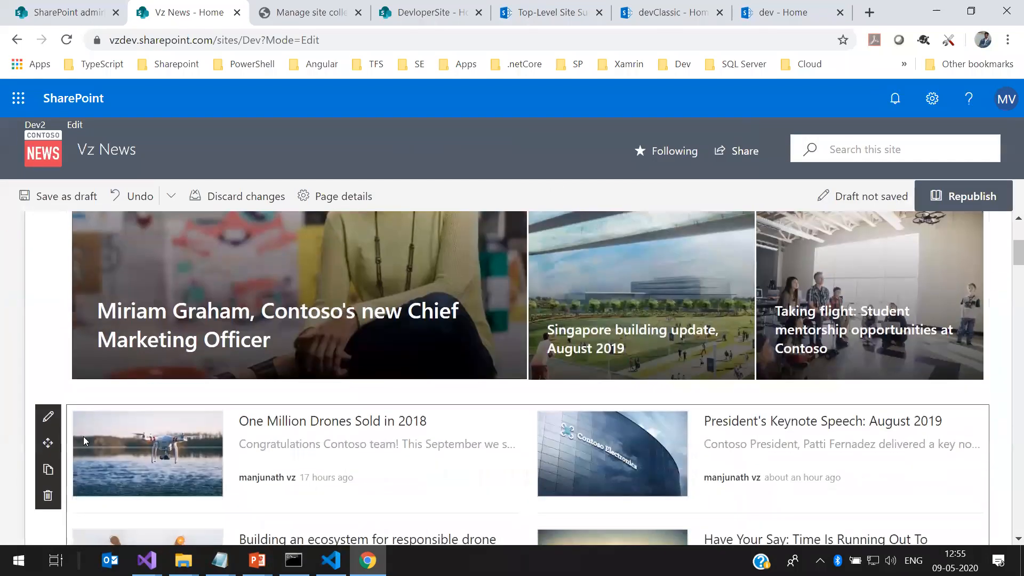
{"action": "scroll", "coordinate": [122, 420], "scroll_direction": "down", "scroll_amount": 3}
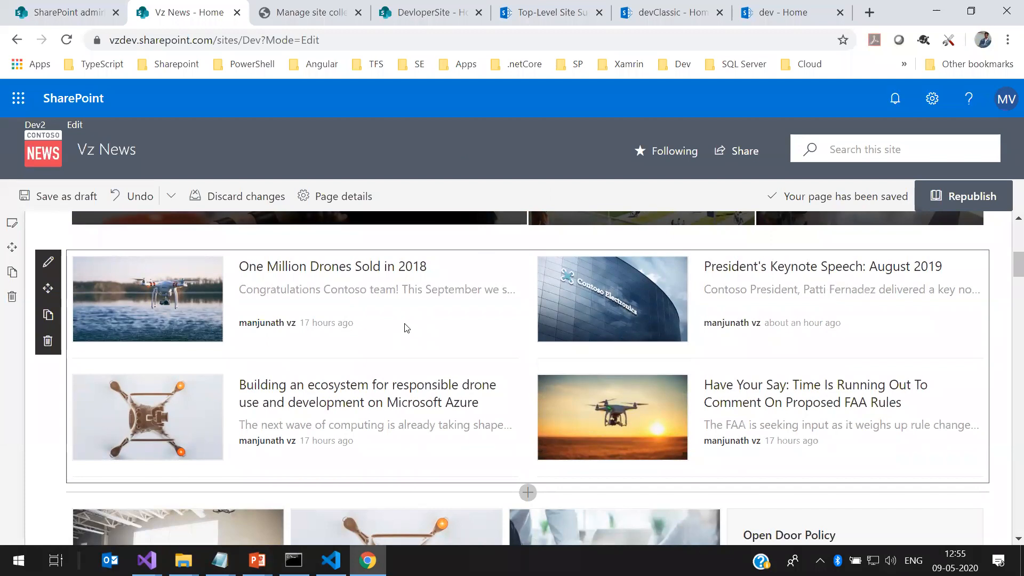
{"action": "left_click", "coordinate": [664, 15]}
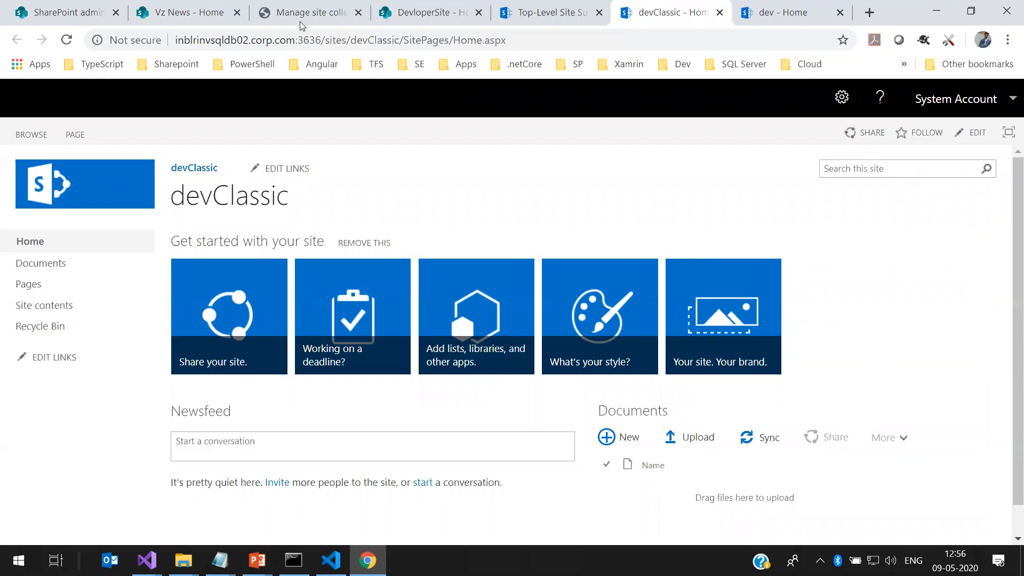
Switch to the modern SharePoint admin center's Active sites page and close the Vz News site details
{"action": "left_click", "coordinate": [198, 9]}
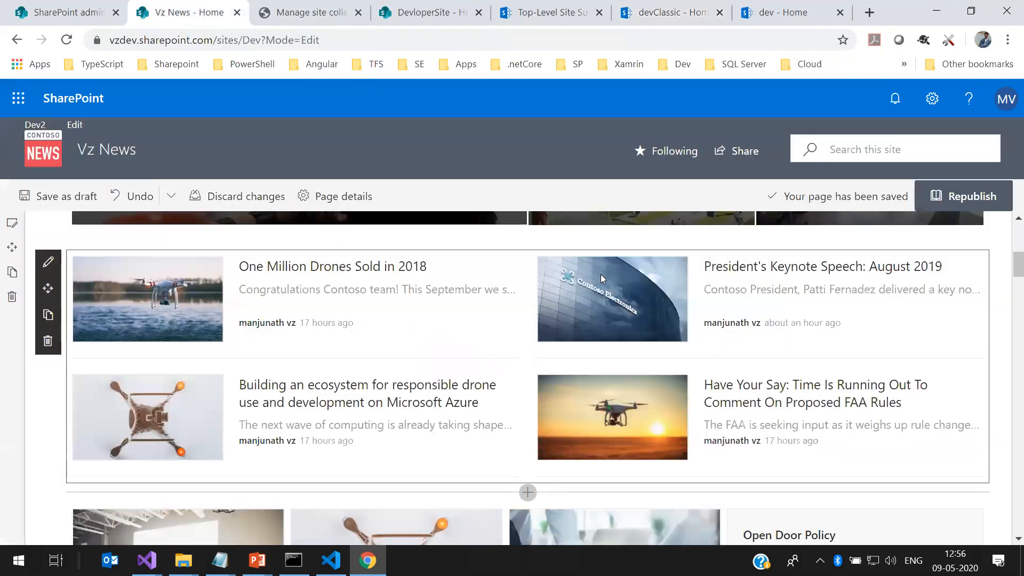
{"action": "left_click", "coordinate": [323, 9]}
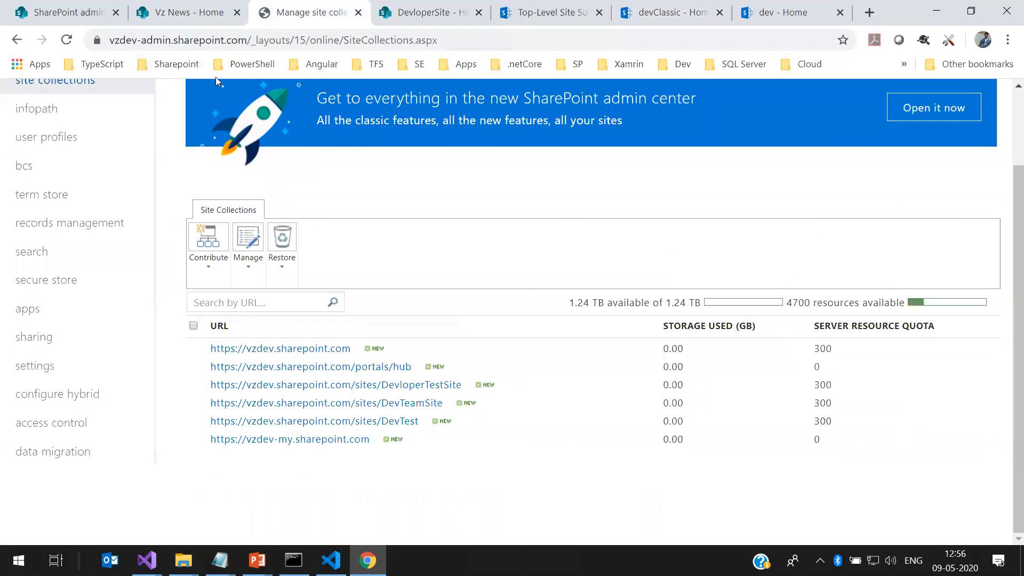
{"action": "left_click", "coordinate": [66, 11]}
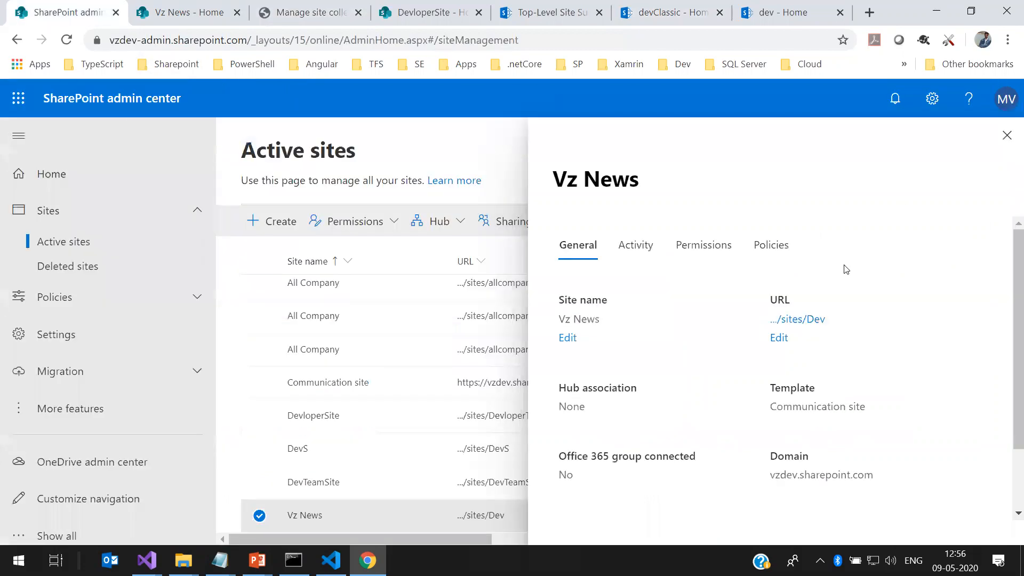
{"action": "left_click", "coordinate": [1007, 135]}
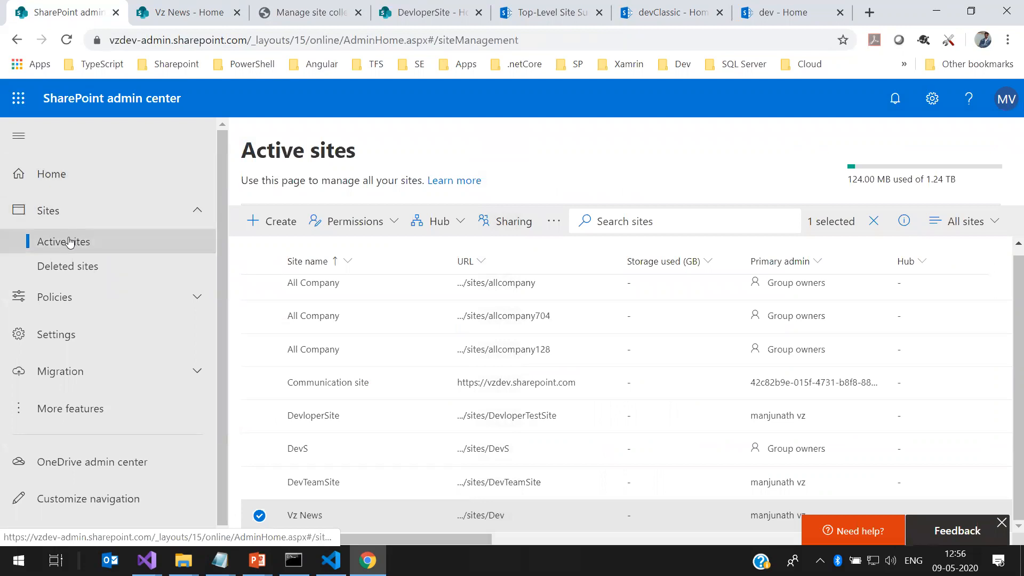
{"action": "left_click", "coordinate": [188, 210]}
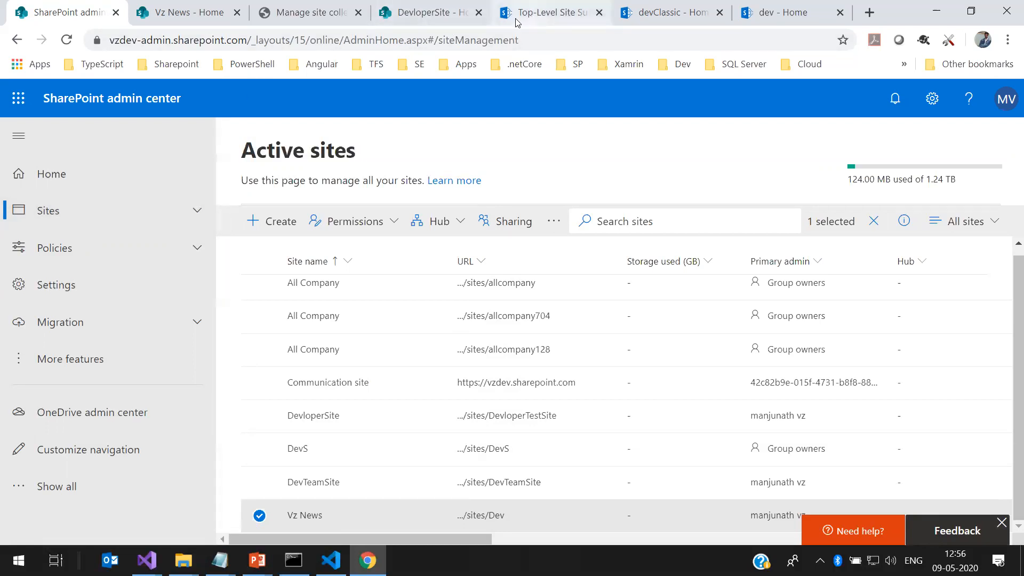
Check the classic admin center's option for creating a private site collection, and return to the modern Active sites page
{"action": "left_click", "coordinate": [304, 11]}
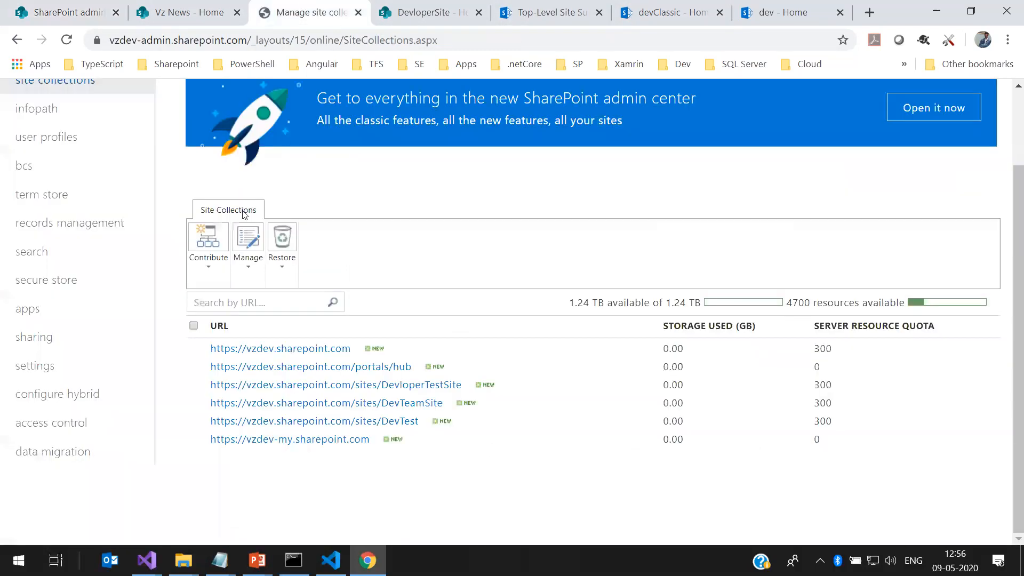
{"action": "scroll", "coordinate": [294, 208], "scroll_direction": "up", "scroll_amount": 2}
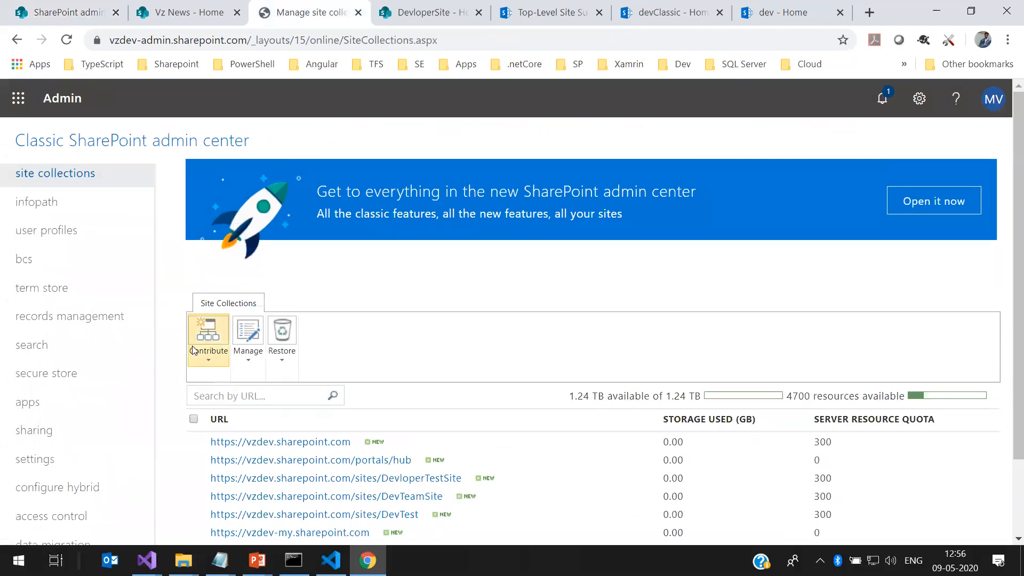
{"action": "left_click", "coordinate": [207, 365]}
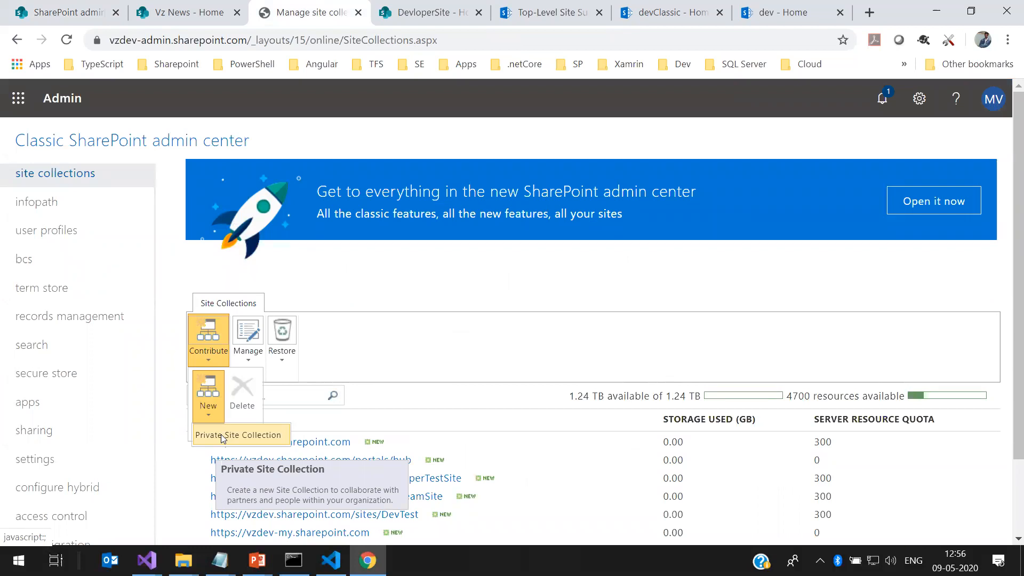
{"action": "left_click", "coordinate": [87, 16]}
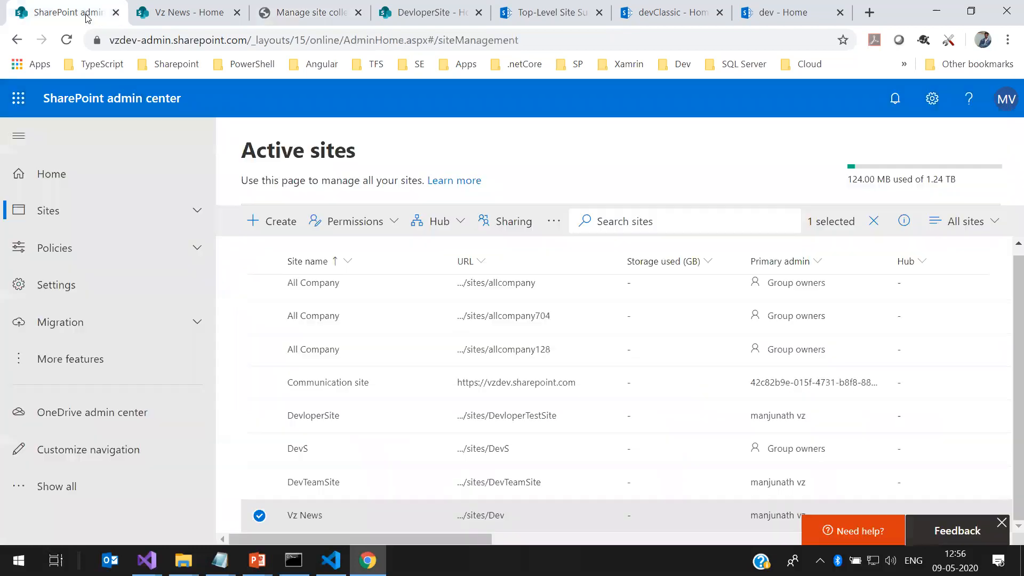
{"action": "left_click", "coordinate": [200, 218]}
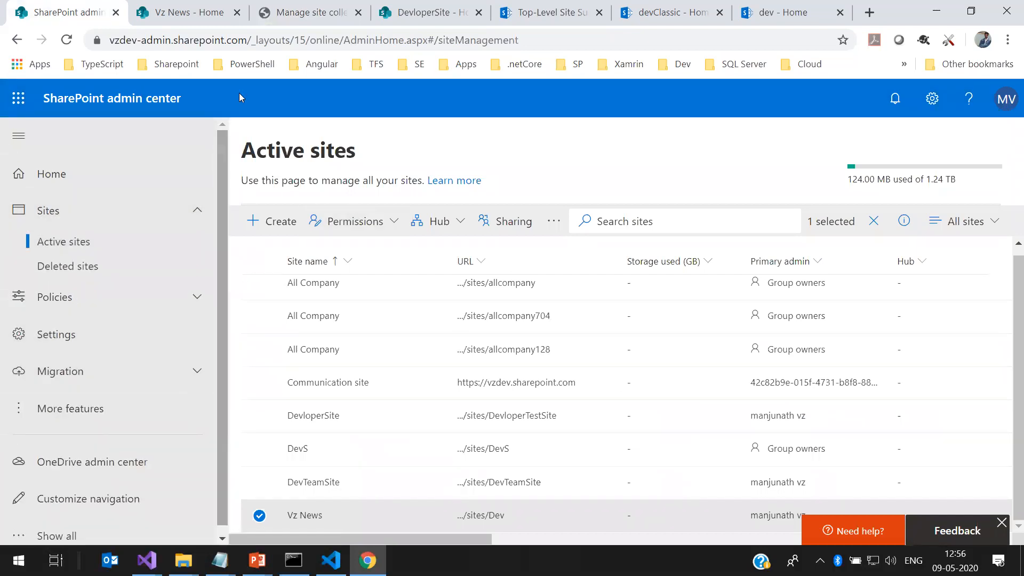
Compare the DevloperSite and devClassic home pages, and open the new private site collection form in the classic admin center
{"action": "left_click", "coordinate": [404, 7]}
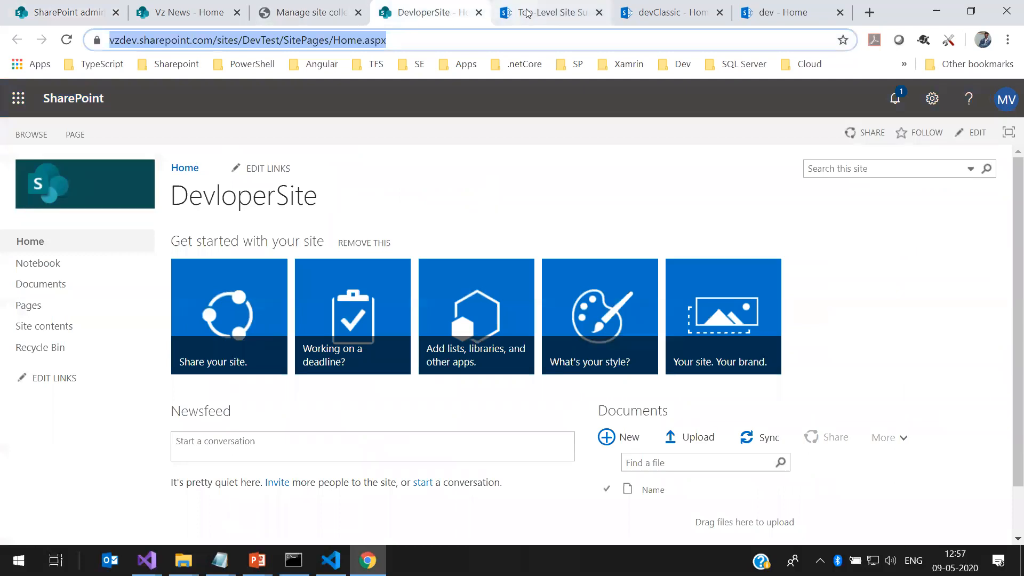
{"action": "left_click", "coordinate": [506, 14]}
{"action": "left_click", "coordinate": [630, 13]}
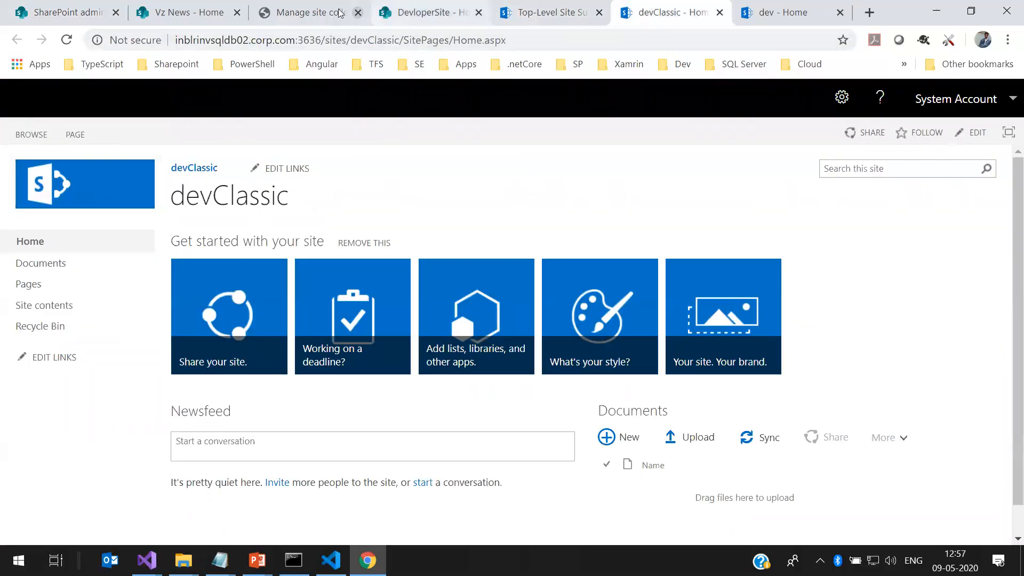
{"action": "left_click", "coordinate": [312, 12]}
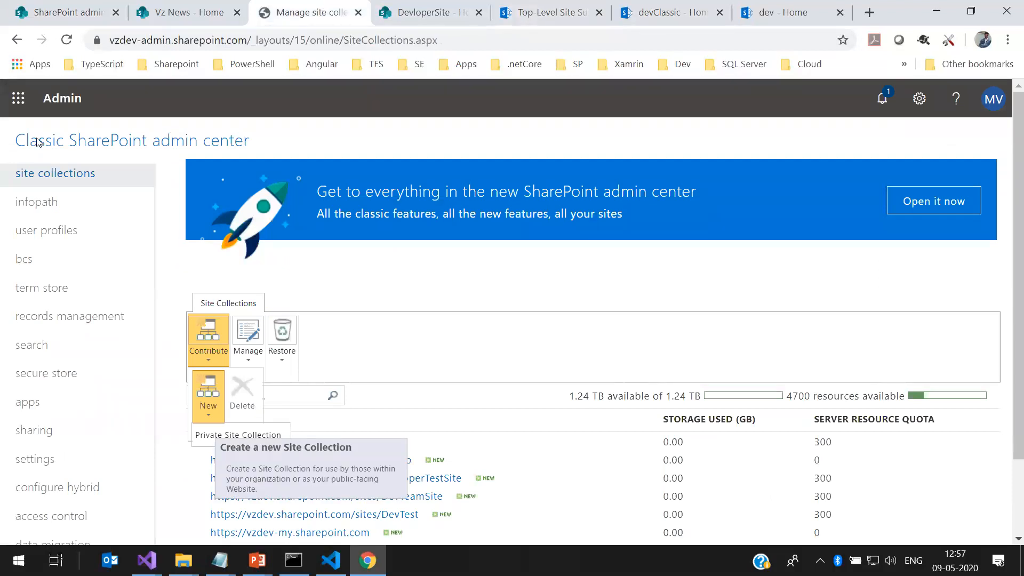
{"action": "left_click", "coordinate": [222, 438]}
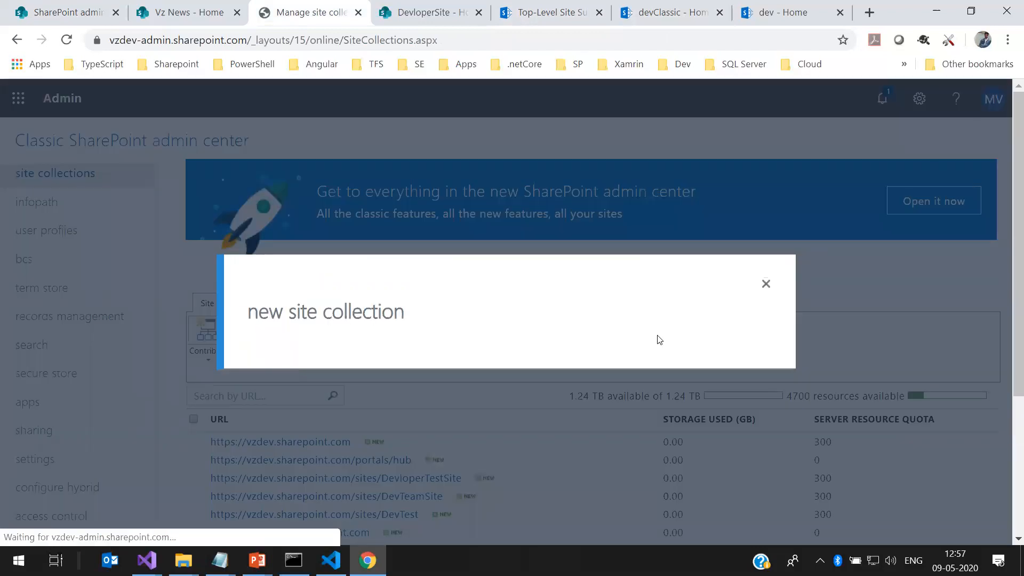
Start creating a new site of the Communication site type from the modern admin center's Active sites page
{"action": "left_click", "coordinate": [64, 7]}
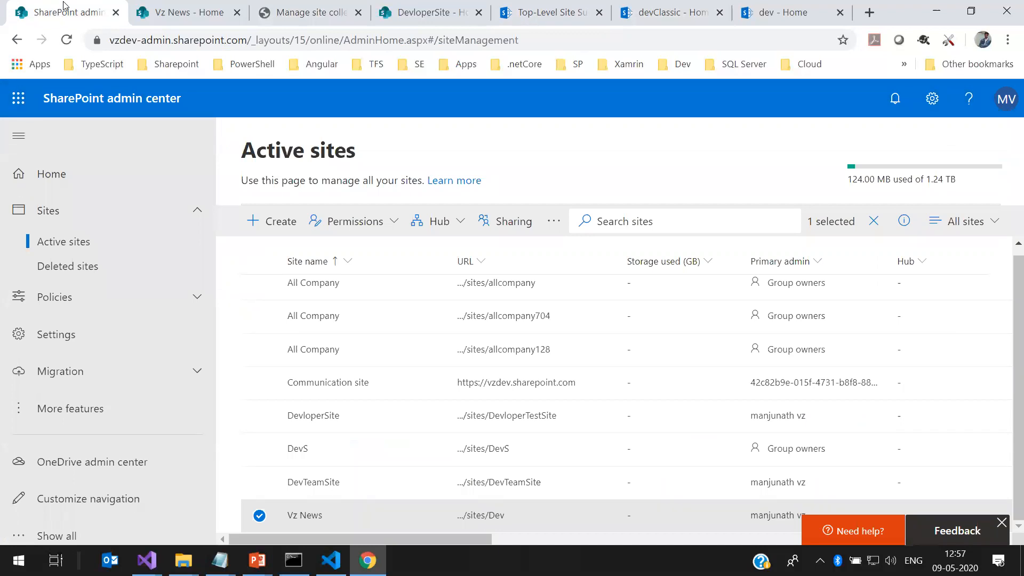
{"action": "left_click", "coordinate": [289, 227]}
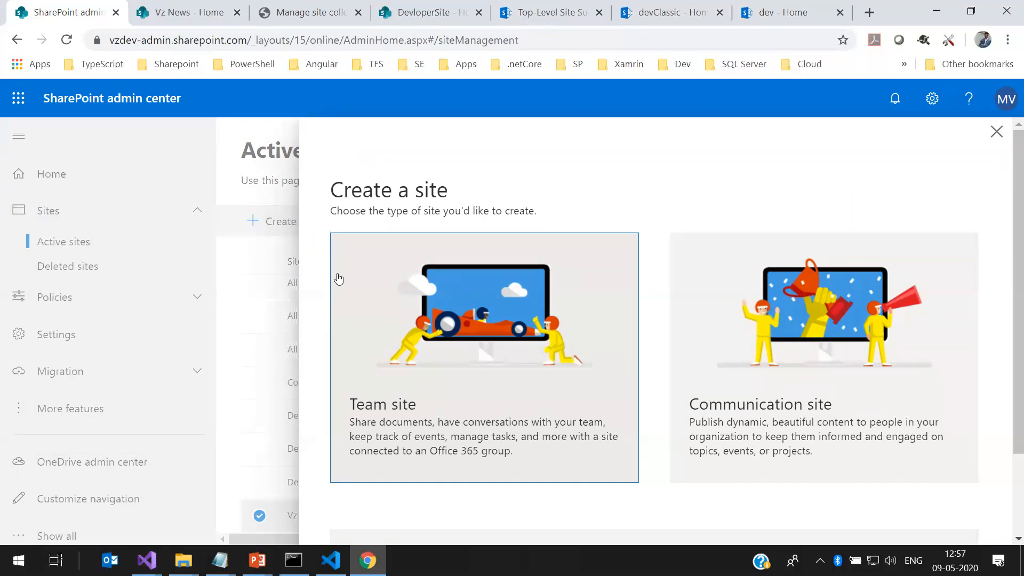
{"action": "left_click", "coordinate": [742, 287]}
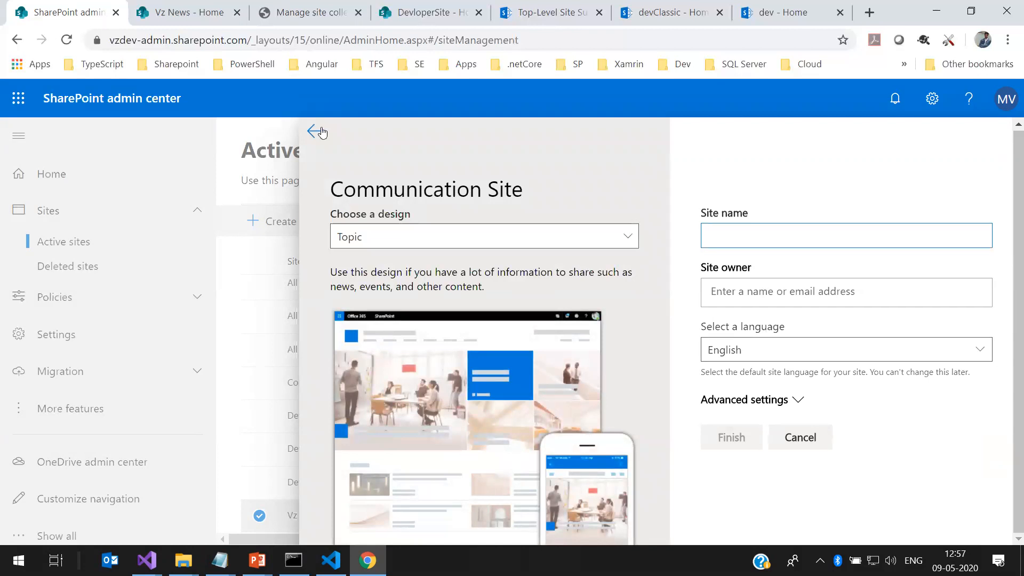
{"action": "left_click", "coordinate": [317, 131]}
{"action": "left_click", "coordinate": [847, 318]}
Examine the layout of the Vz News home page as an example of a communication site
{"action": "left_click", "coordinate": [427, 12]}
{"action": "left_click", "coordinate": [192, 7]}
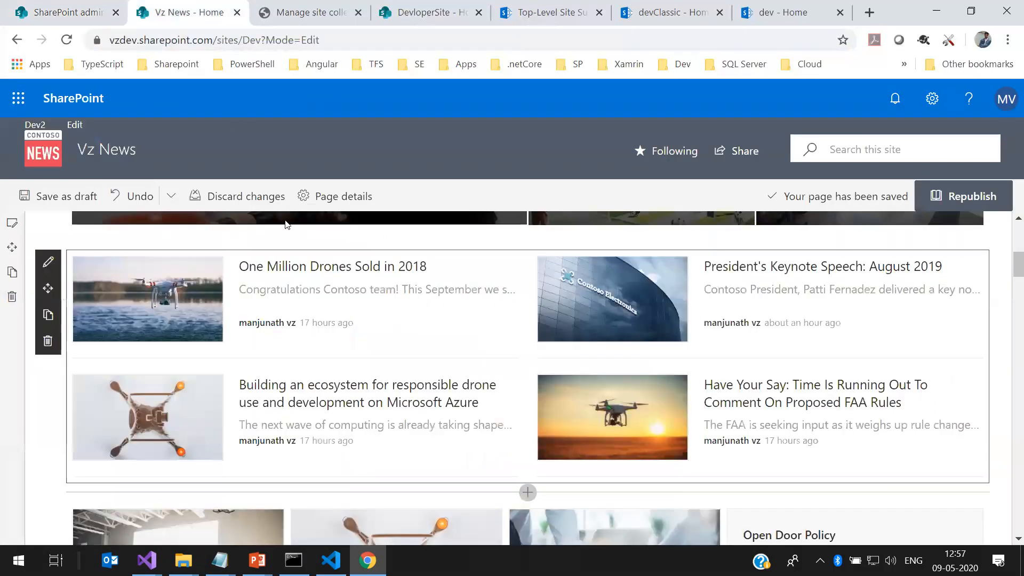
{"action": "scroll", "coordinate": [141, 223], "scroll_direction": "up", "scroll_amount": 3}
{"action": "scroll", "coordinate": [141, 223], "scroll_direction": "up", "scroll_amount": 3}
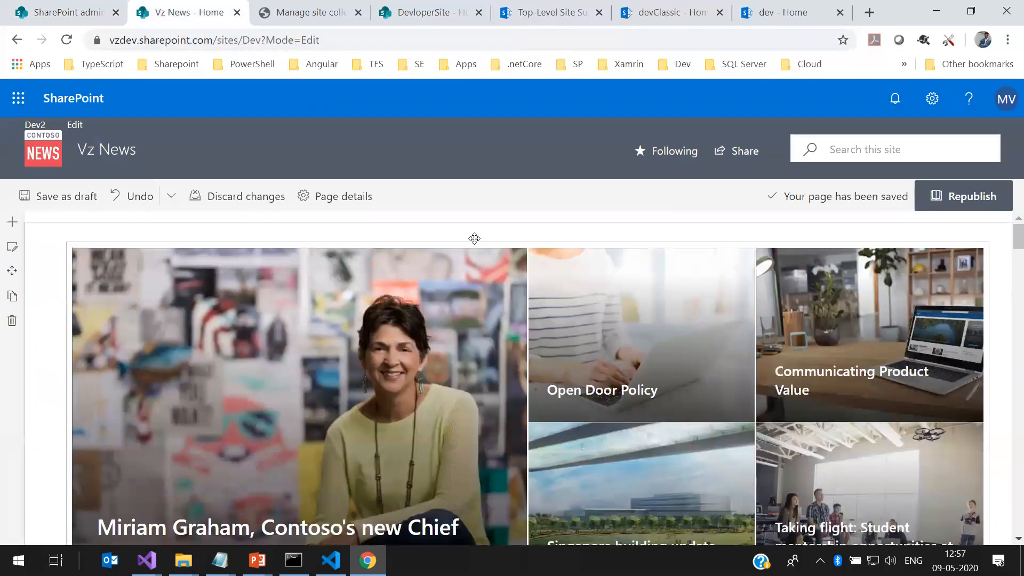
{"action": "scroll", "coordinate": [392, 295], "scroll_direction": "down", "scroll_amount": 1}
{"action": "scroll", "coordinate": [261, 317], "scroll_direction": "up", "scroll_amount": 1}
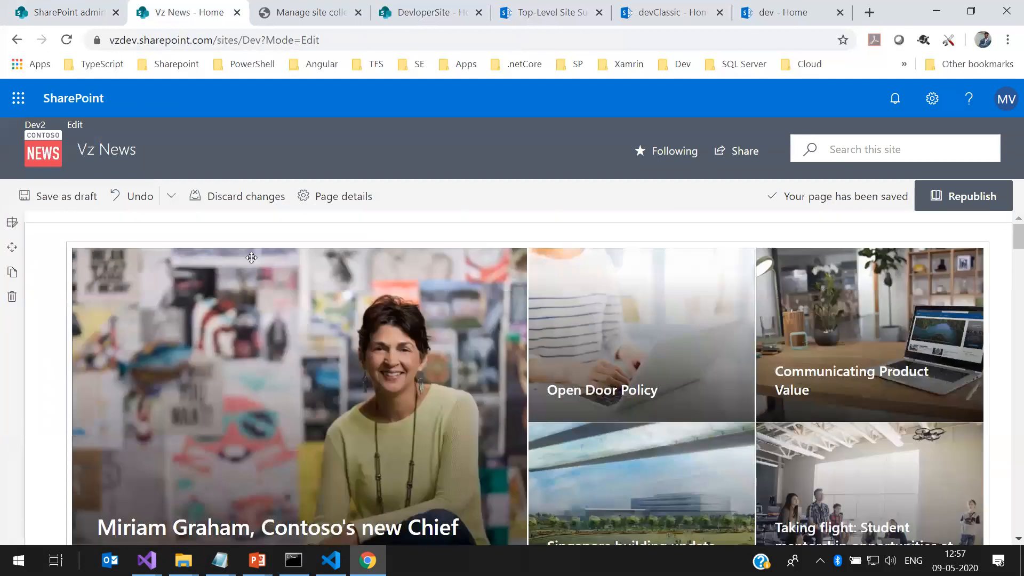
{"action": "scroll", "coordinate": [559, 433], "scroll_direction": "down", "scroll_amount": 3}
{"action": "scroll", "coordinate": [389, 303], "scroll_direction": "up", "scroll_amount": 3}
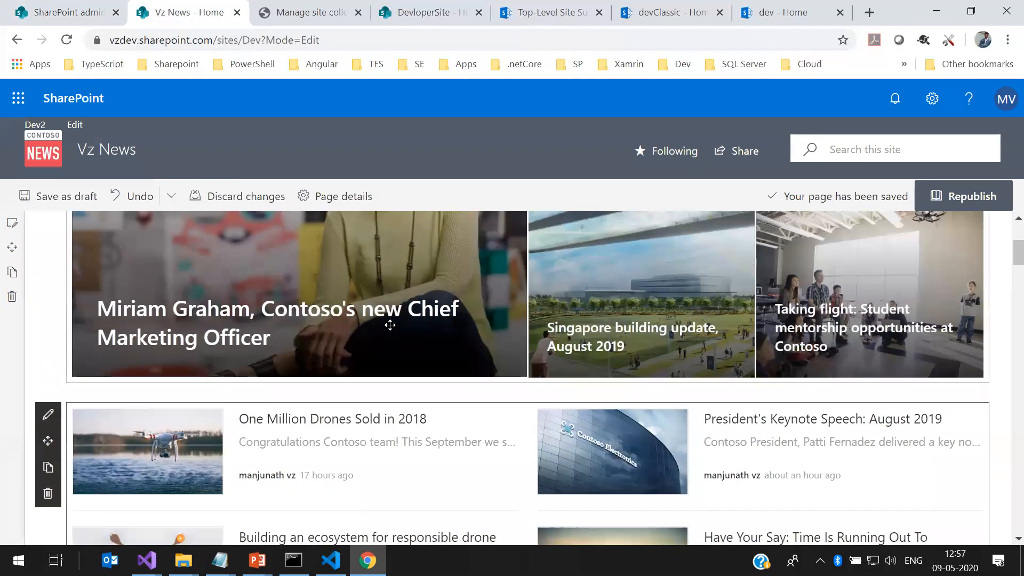
Preview the Topic and Blank designs for the new communication site, and choose the Showcase design
{"action": "left_click", "coordinate": [92, 6]}
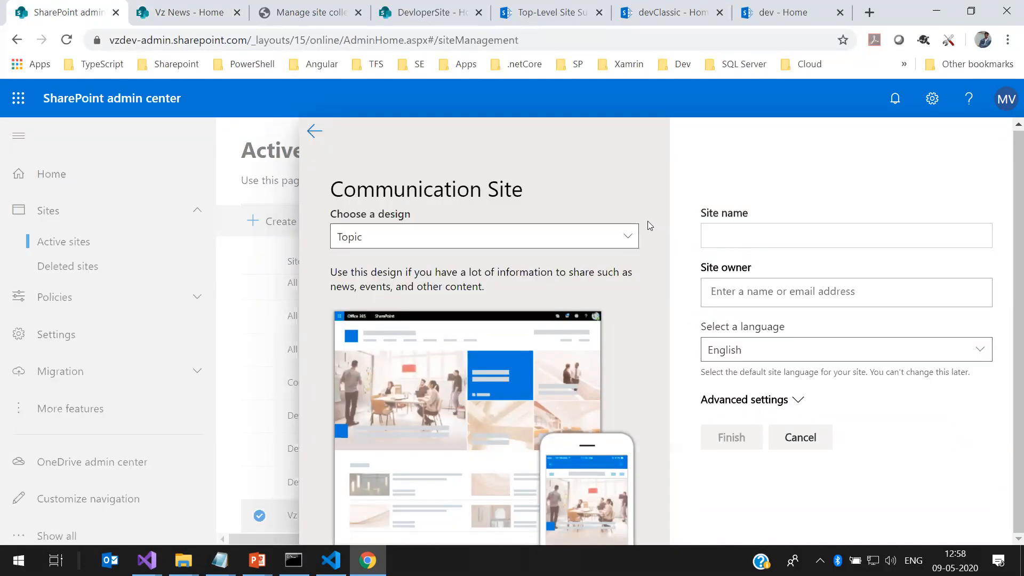
{"action": "left_click", "coordinate": [761, 240]}
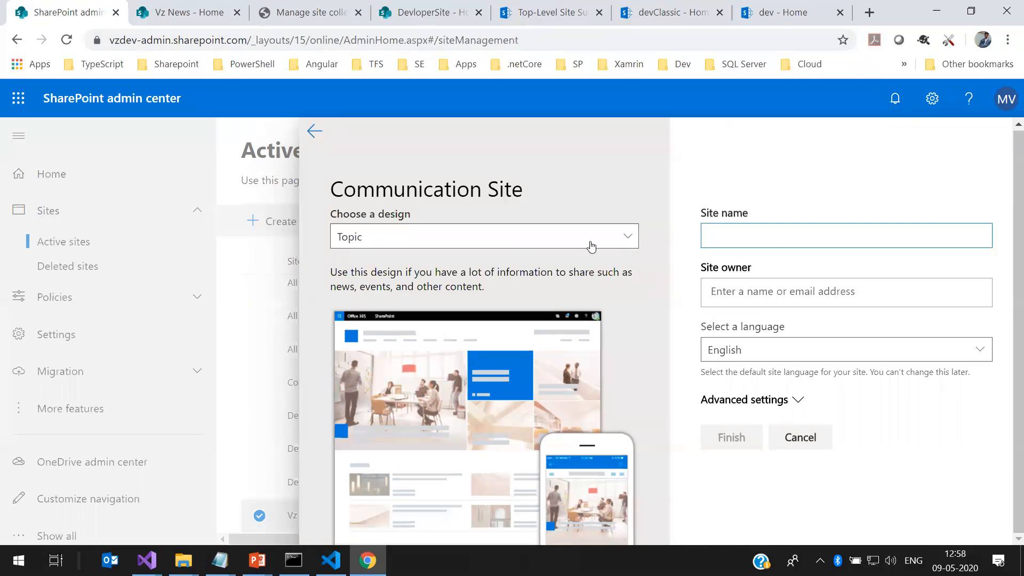
{"action": "left_click", "coordinate": [633, 241]}
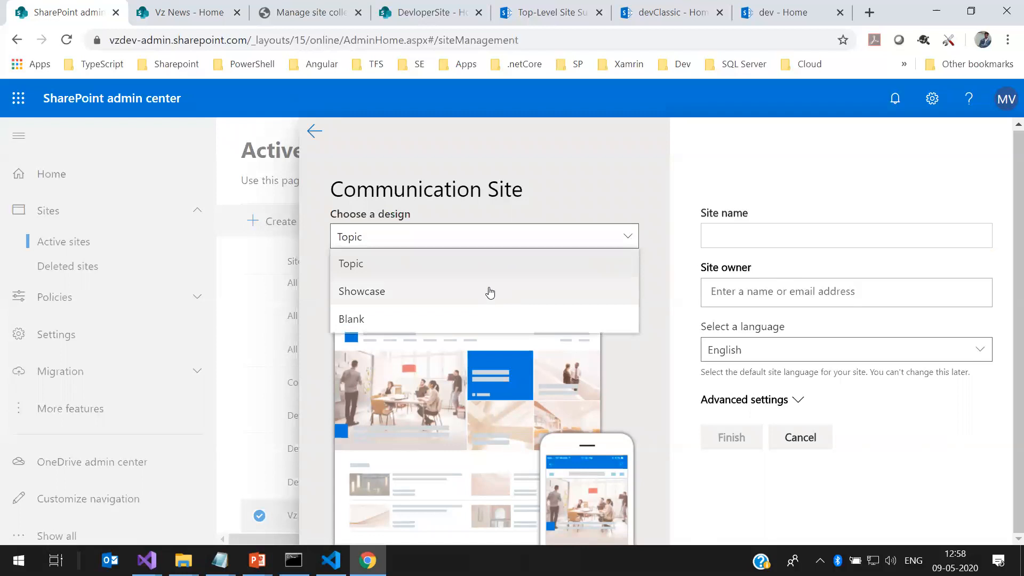
{"action": "left_click", "coordinate": [487, 292]}
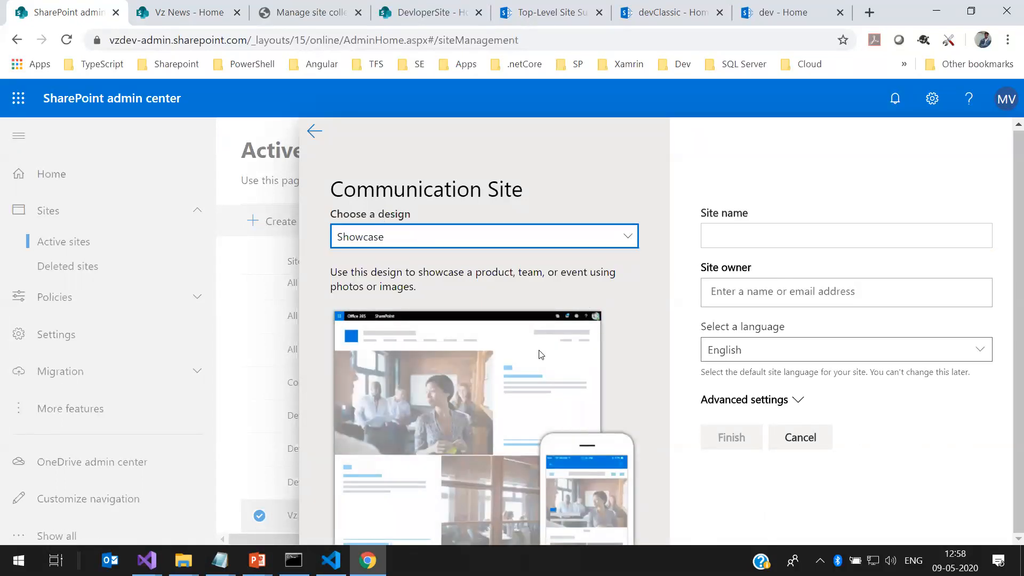
{"action": "left_click", "coordinate": [627, 245]}
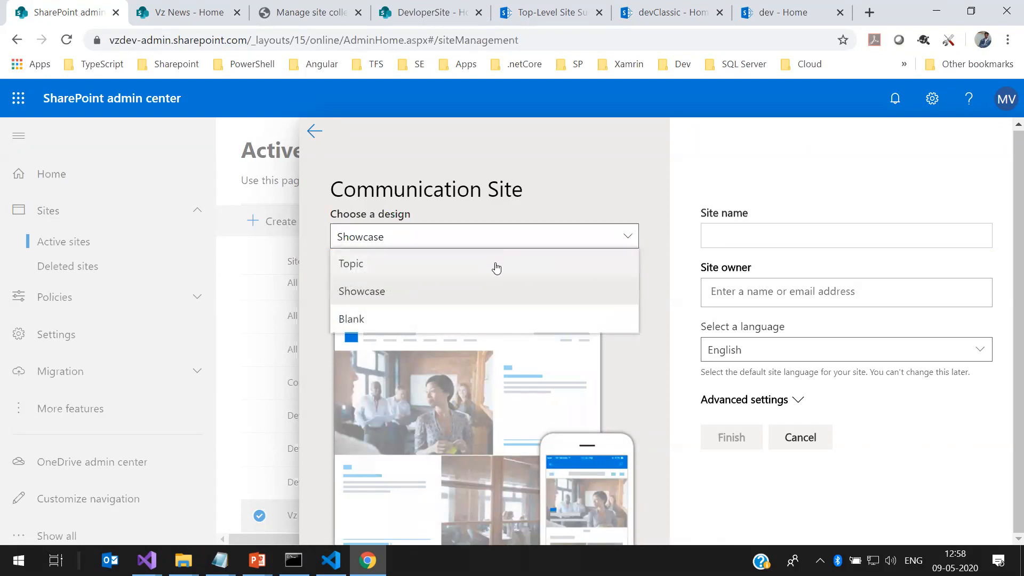
{"action": "left_click", "coordinate": [496, 264]}
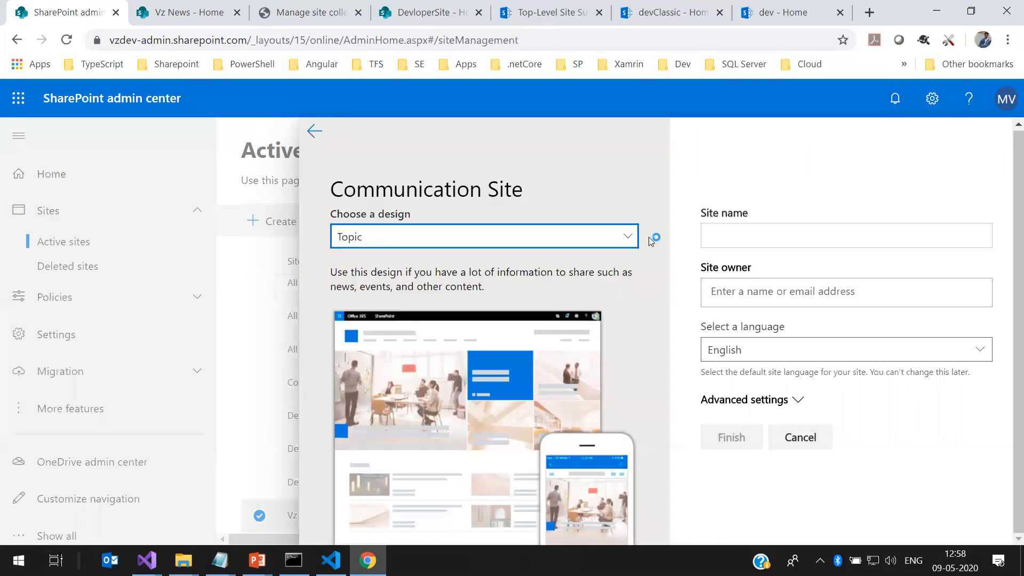
{"action": "left_click", "coordinate": [613, 236]}
{"action": "left_click", "coordinate": [495, 310]}
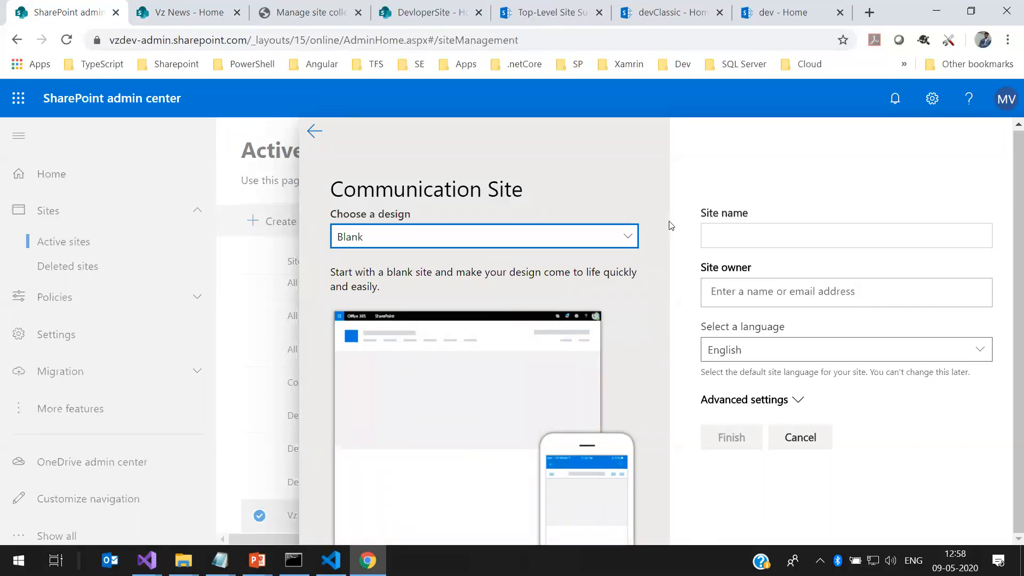
{"action": "left_click", "coordinate": [628, 236]}
{"action": "left_click", "coordinate": [503, 289]}
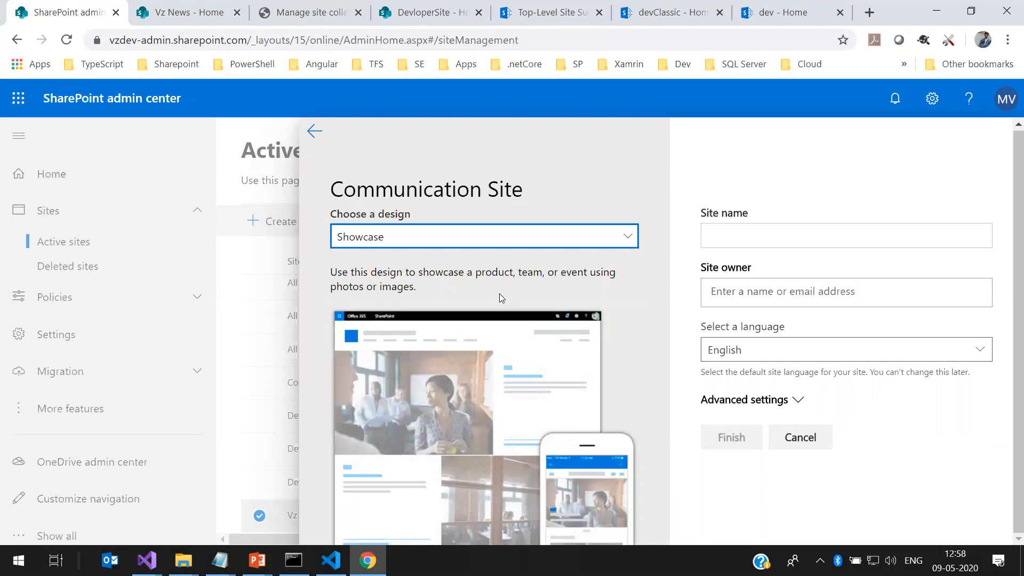
Enter DevCommunitySite as the name of the new communication site
{"action": "left_click", "coordinate": [789, 238]}
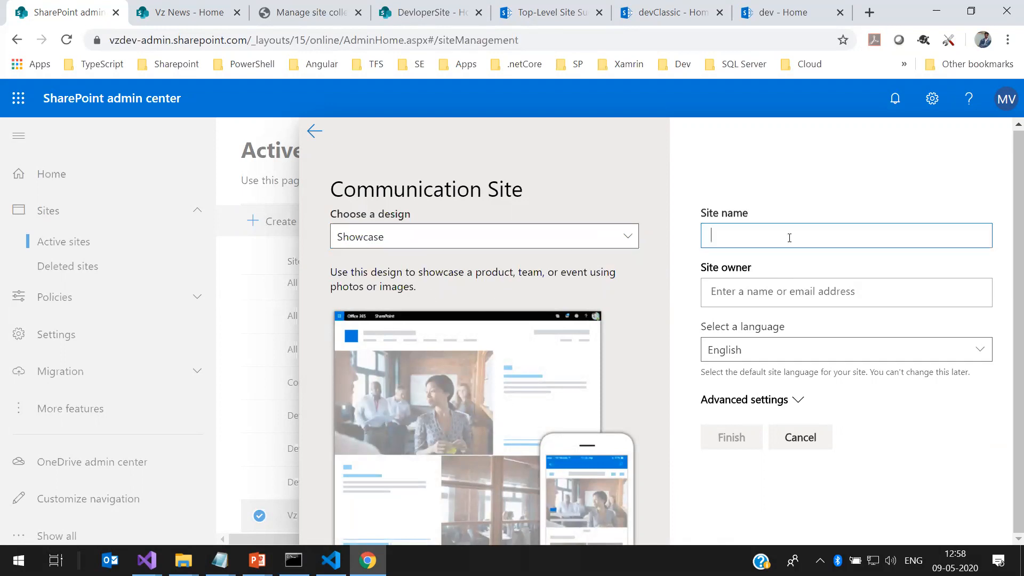
{"action": "type", "text": "DEvCommunic"}
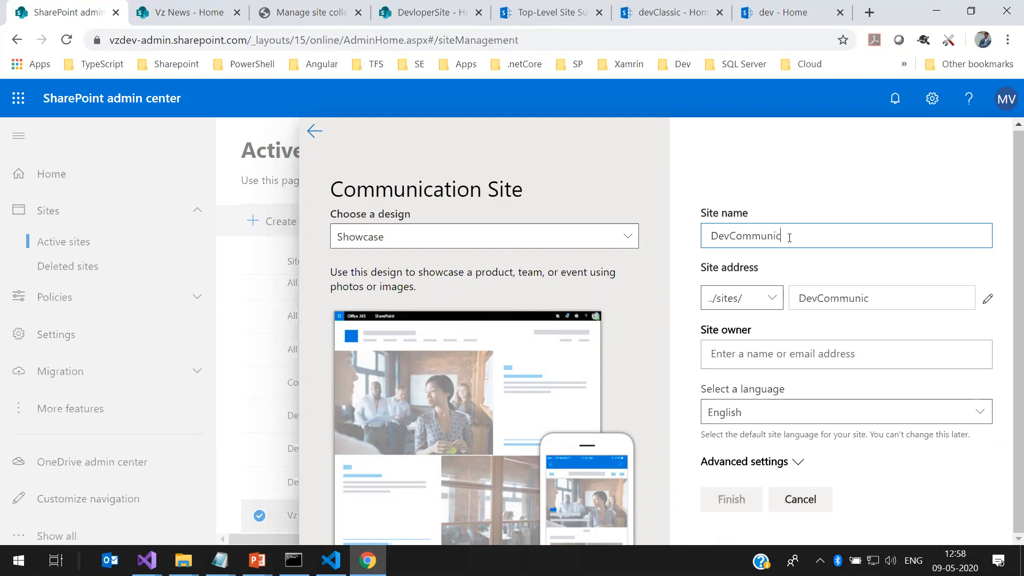
{"action": "key", "text": "BackSpace"}
{"action": "type", "text": "tySite"}
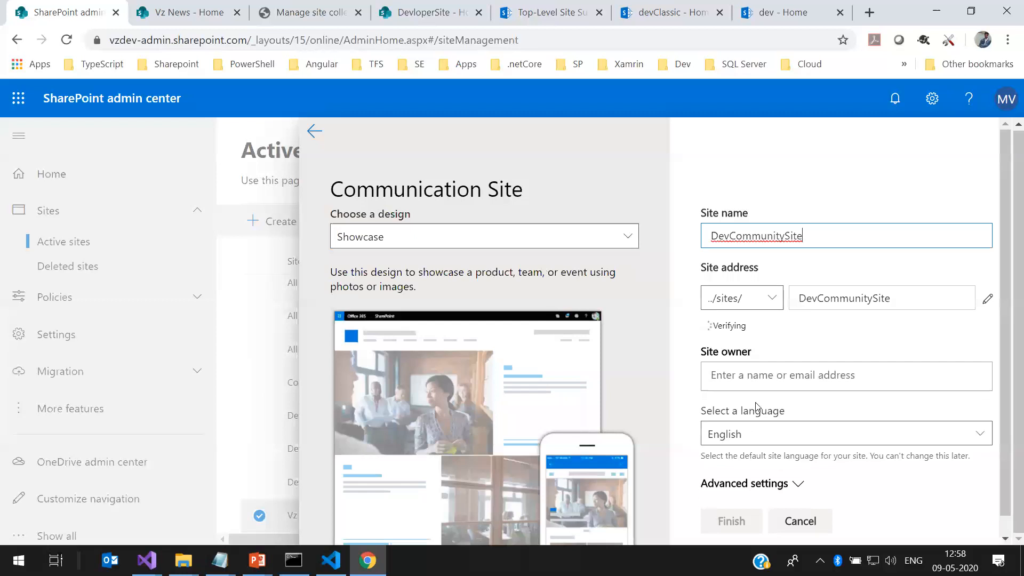
Look up the site owner by name and assign the suggested person to the new site
{"action": "left_click", "coordinate": [752, 386]}
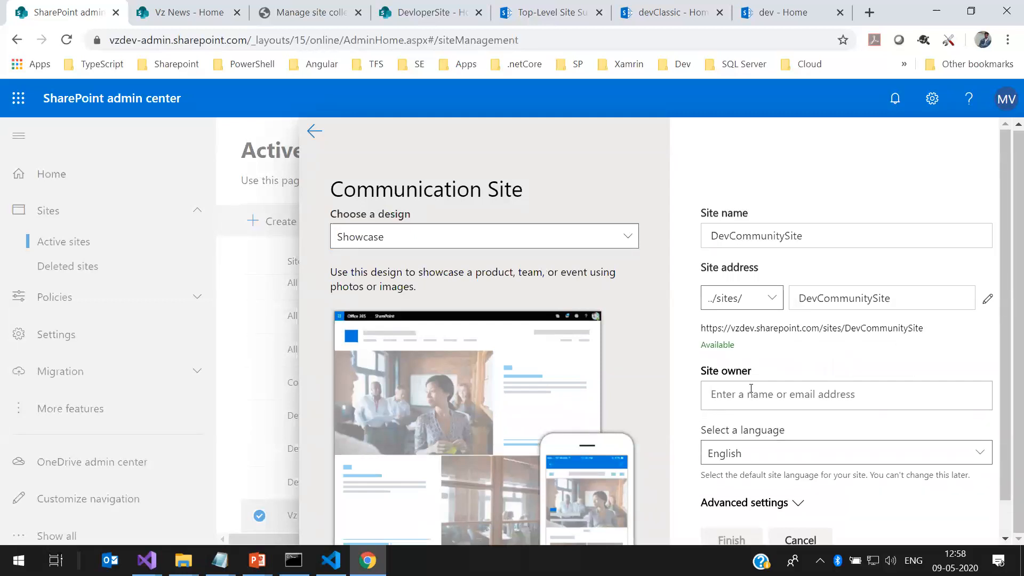
{"action": "type", "text": "manjunath"}
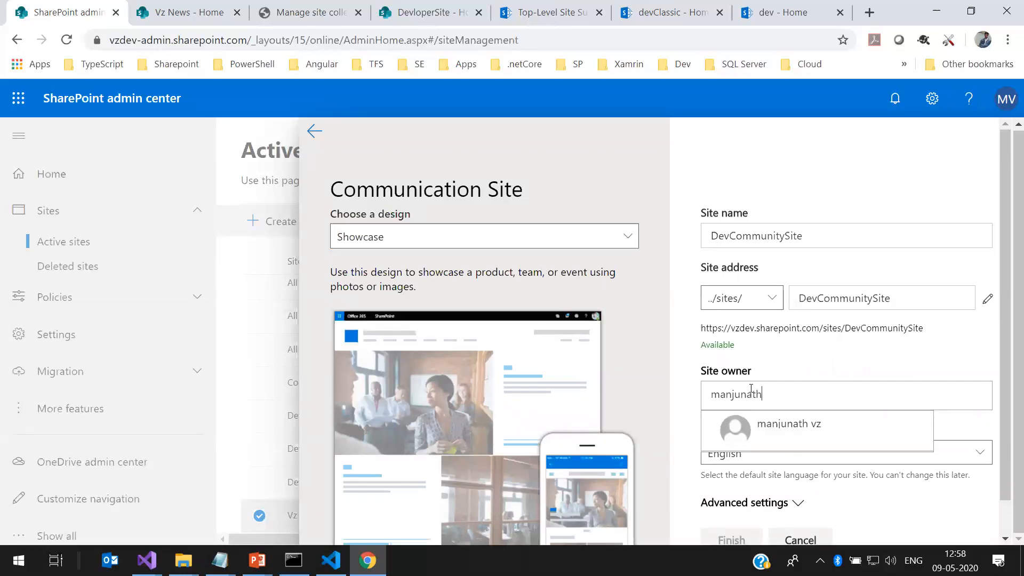
{"action": "left_click", "coordinate": [766, 429]}
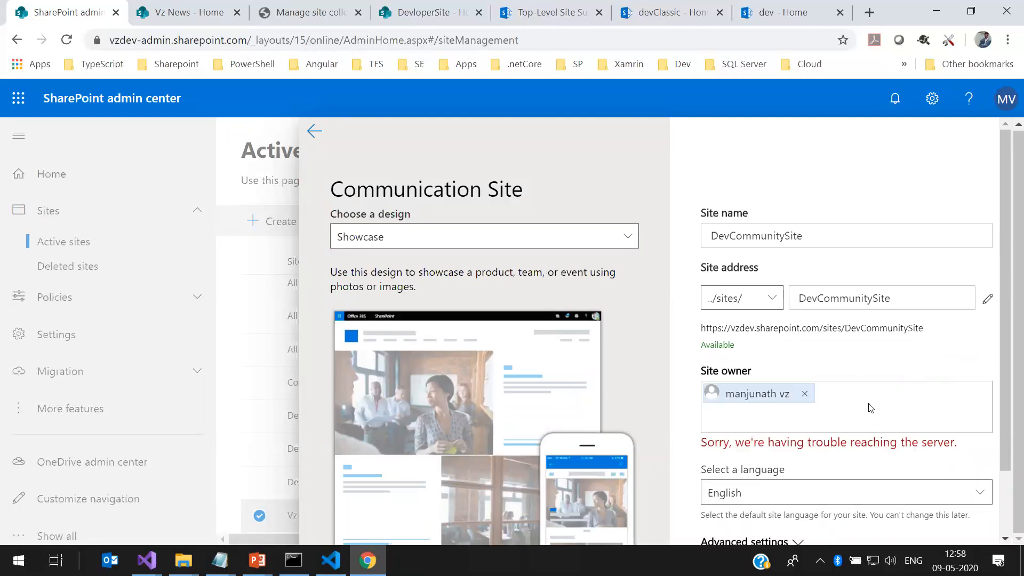
Finish creating the DevCommunitySite communication site with English as its language
{"action": "scroll", "coordinate": [870, 408], "scroll_direction": "down", "scroll_amount": 2}
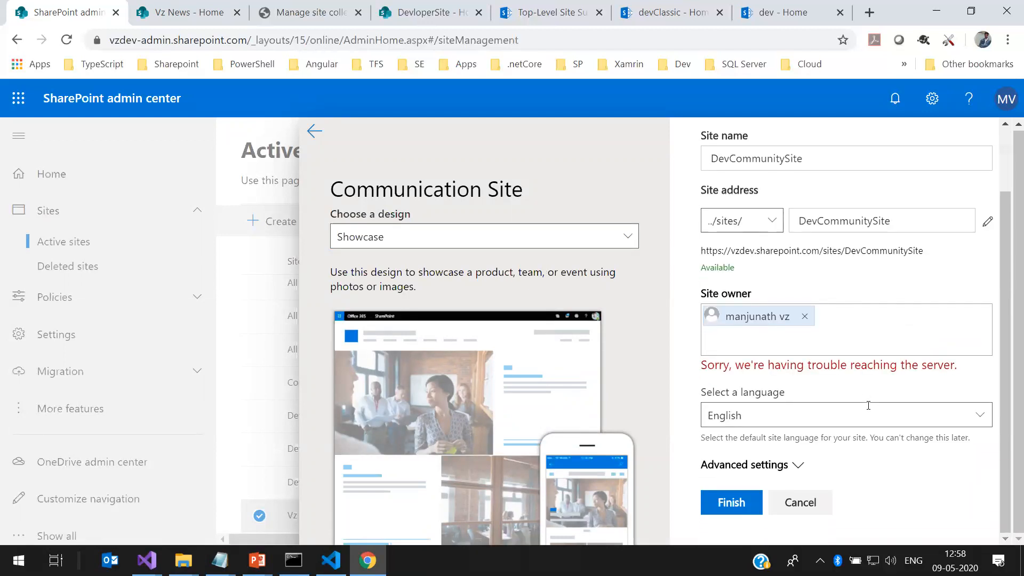
{"action": "left_click", "coordinate": [733, 506]}
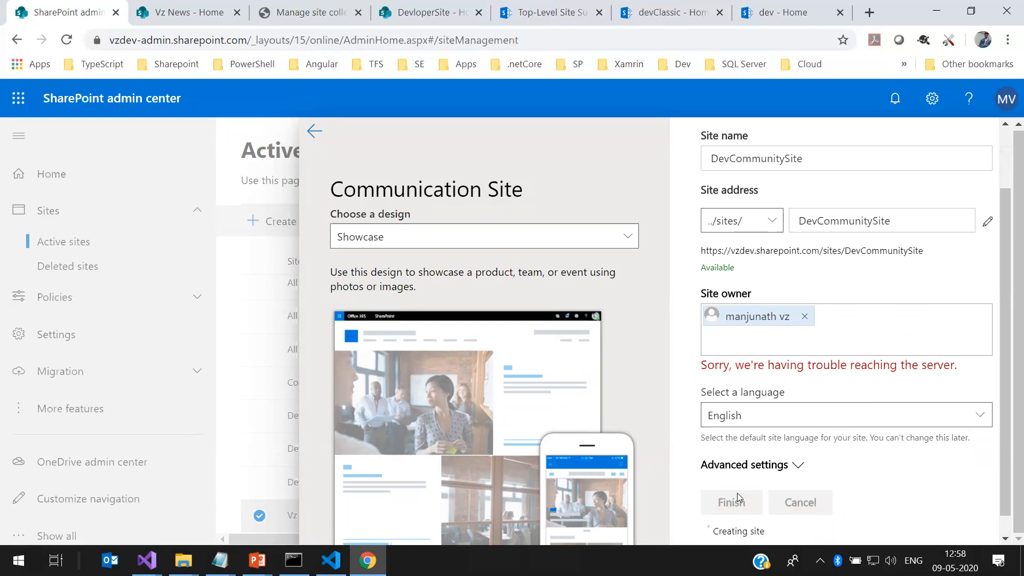
{"action": "scroll", "coordinate": [795, 315], "scroll_direction": "up", "scroll_amount": 2}
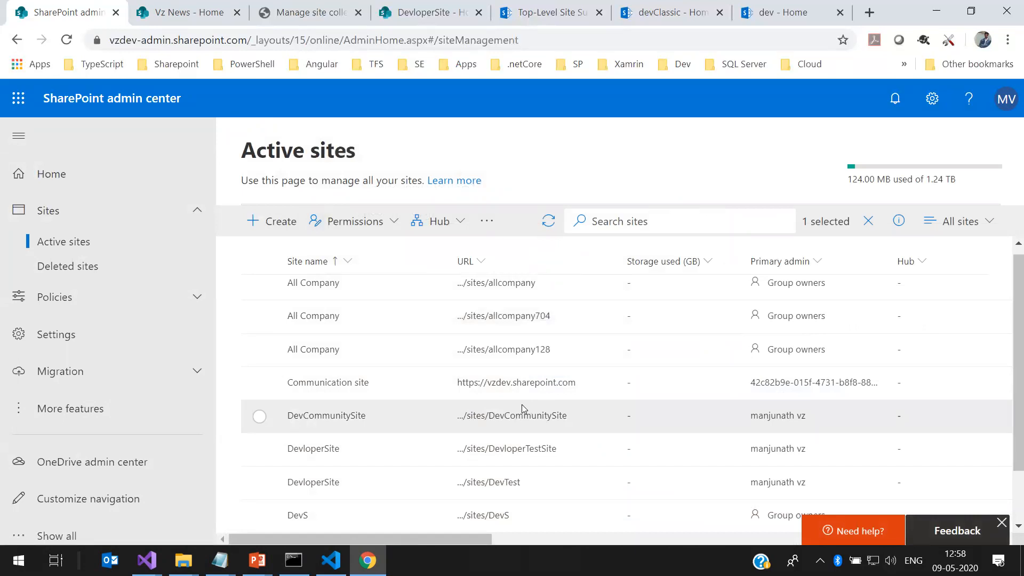
Start a new Office 365 group-connected team site and name it DevModerenTeamSite
{"action": "left_click", "coordinate": [283, 220]}
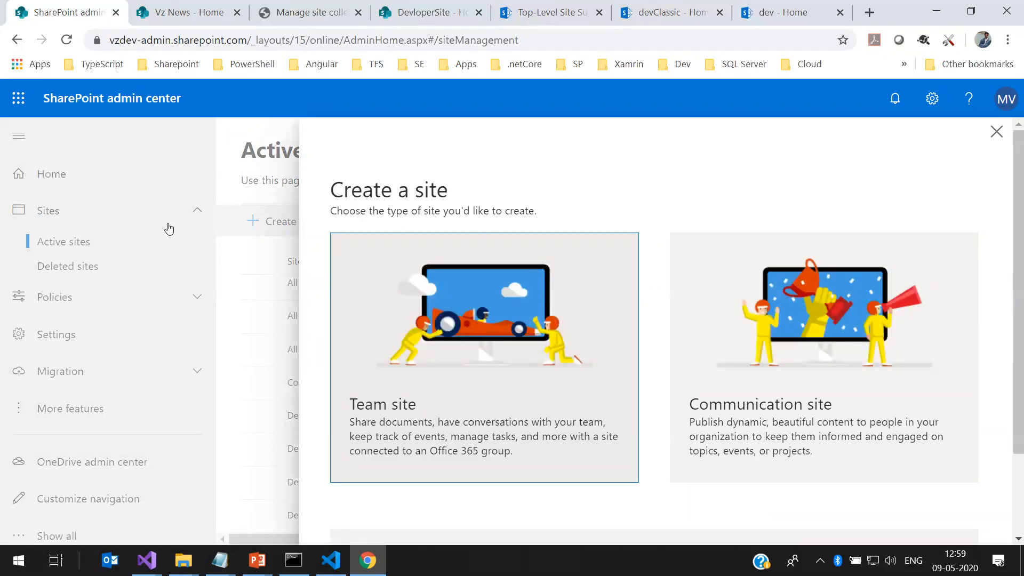
{"action": "left_click", "coordinate": [463, 346]}
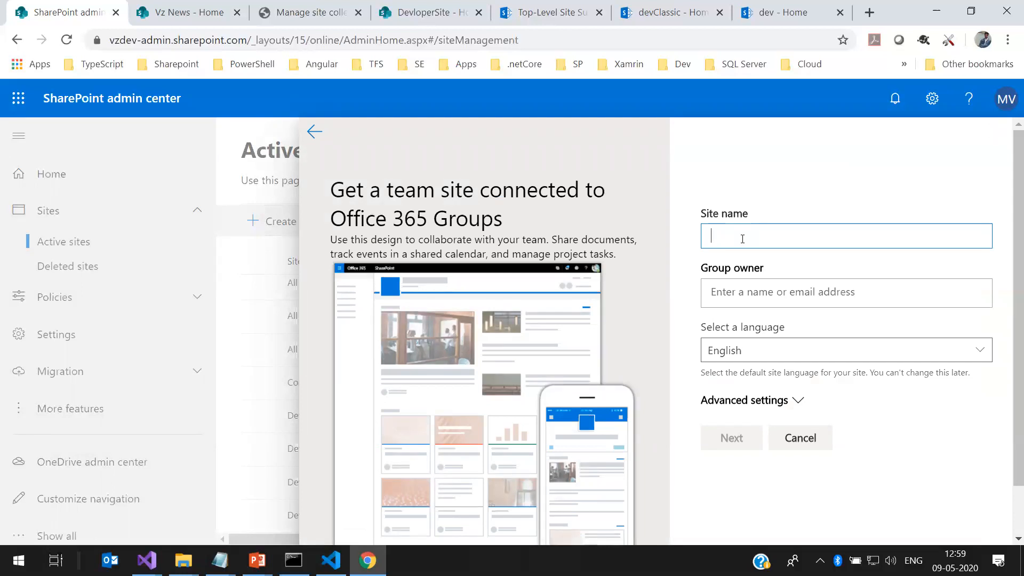
{"action": "type", "text": "DevModerenTeamSite"}
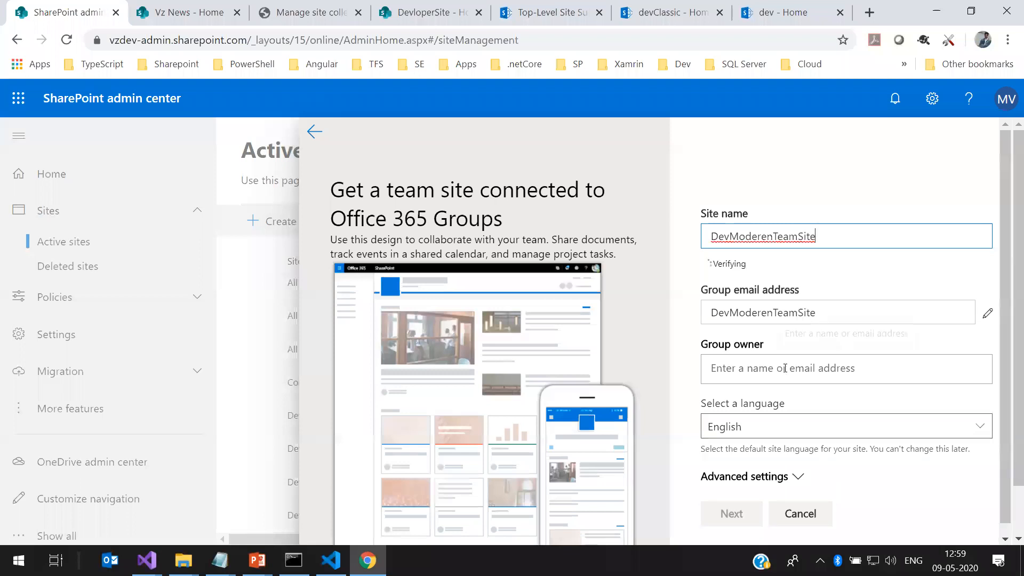
Look up the group owner by name and assign the suggested person to the new team site
{"action": "left_click", "coordinate": [781, 366]}
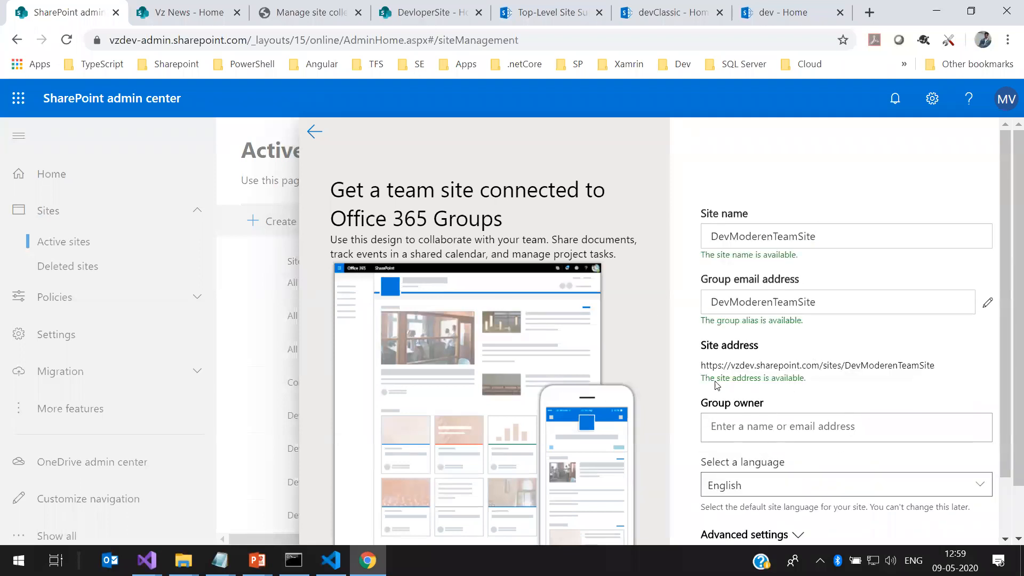
{"action": "scroll", "coordinate": [853, 327], "scroll_direction": "down", "scroll_amount": 2}
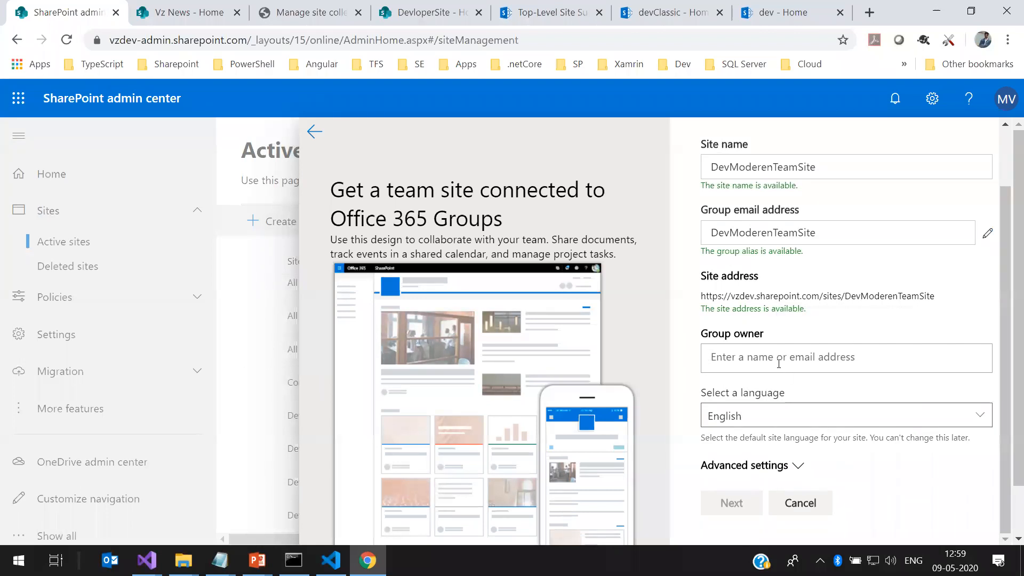
{"action": "type", "text": "manjunat"}
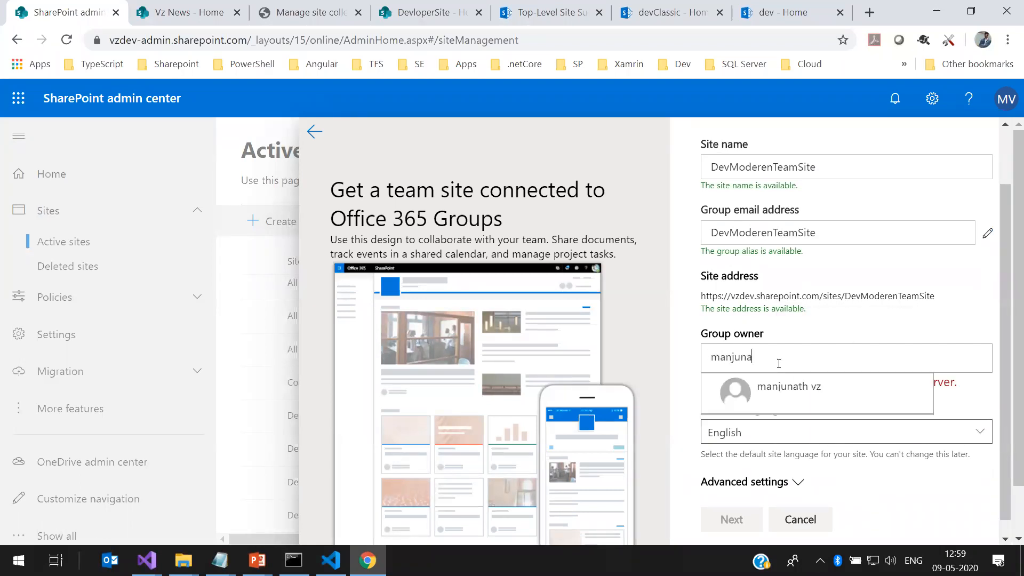
{"action": "left_click", "coordinate": [787, 387]}
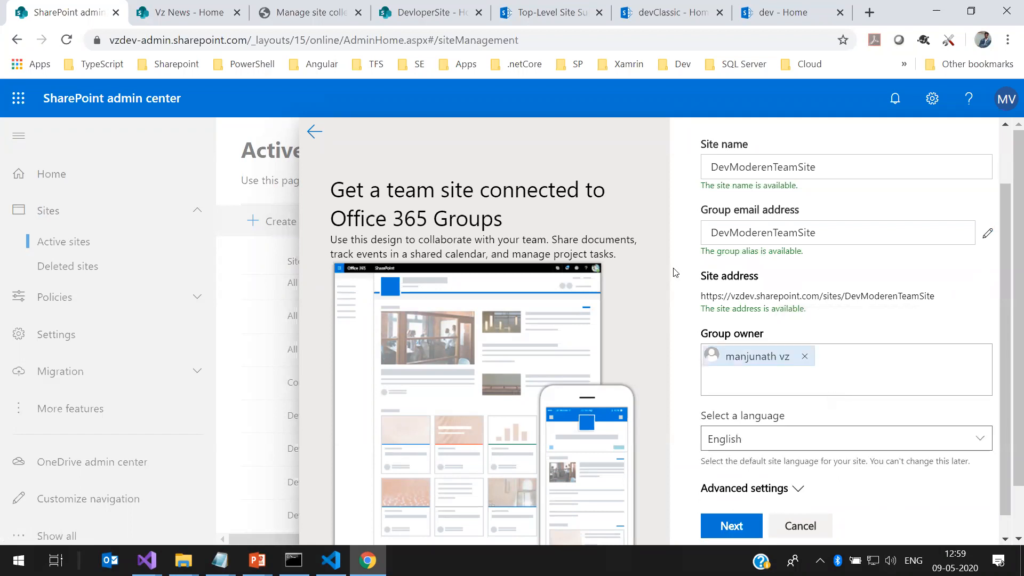
Keep the team site's language as English and its advanced privacy setting as Private - only members can access this site
{"action": "scroll", "coordinate": [755, 148], "scroll_direction": "down", "scroll_amount": 1}
{"action": "left_click", "coordinate": [980, 417]}
{"action": "left_click", "coordinate": [981, 419]}
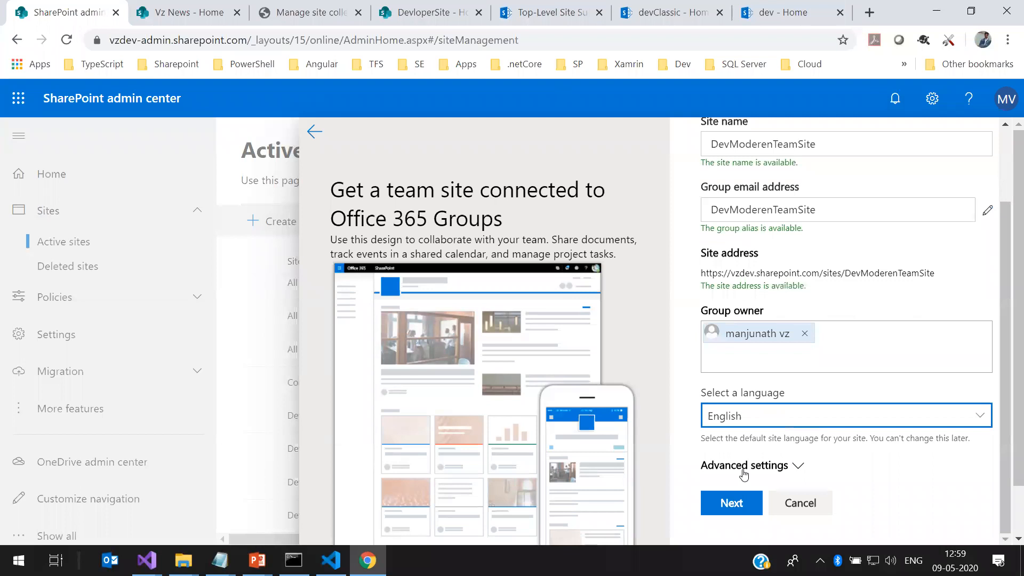
{"action": "left_click", "coordinate": [802, 466]}
{"action": "scroll", "coordinate": [789, 448], "scroll_direction": "down", "scroll_amount": 4}
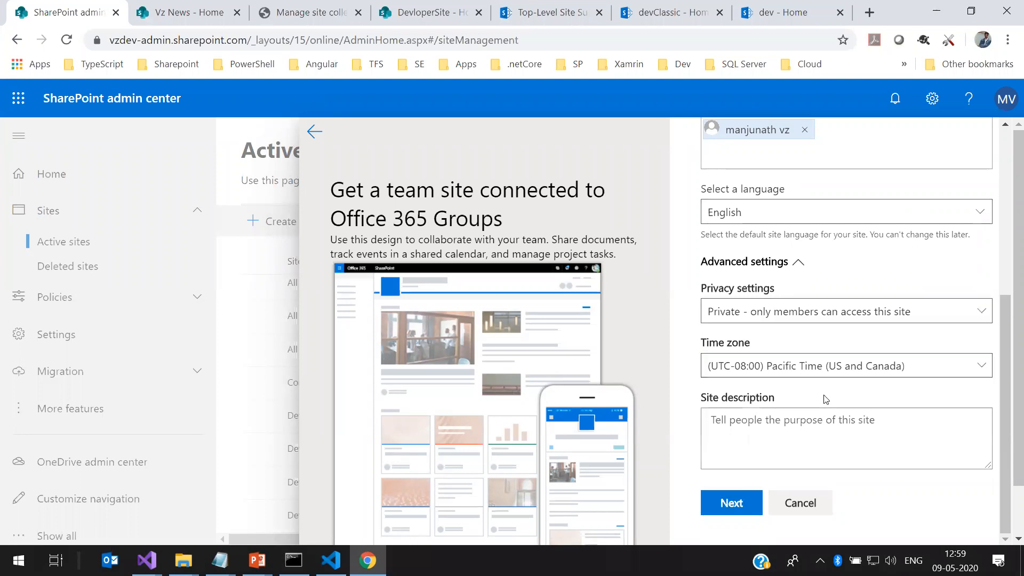
{"action": "left_click", "coordinate": [982, 314]}
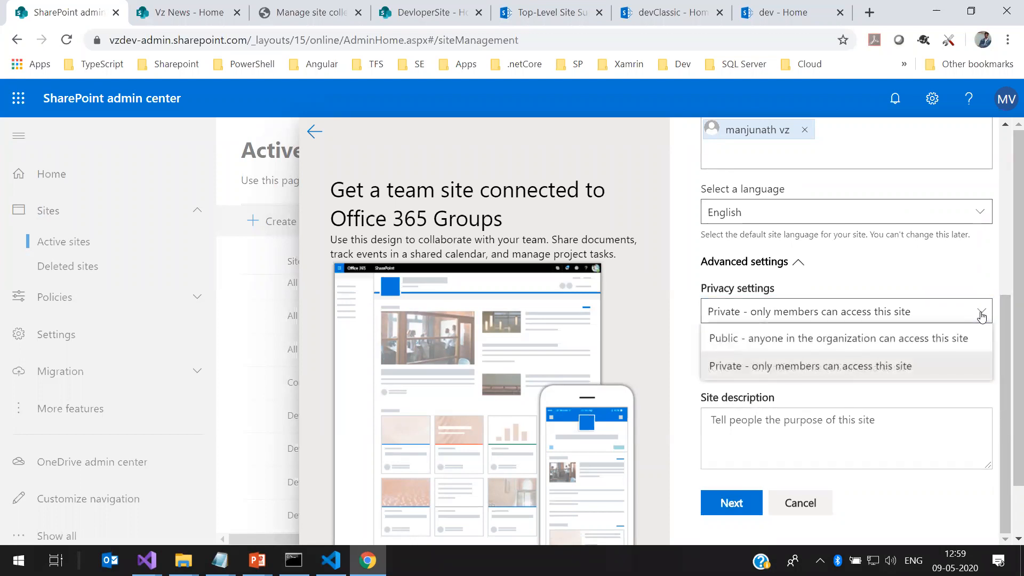
{"action": "left_click", "coordinate": [982, 315]}
{"action": "left_click", "coordinate": [965, 315]}
{"action": "left_click", "coordinate": [826, 368]}
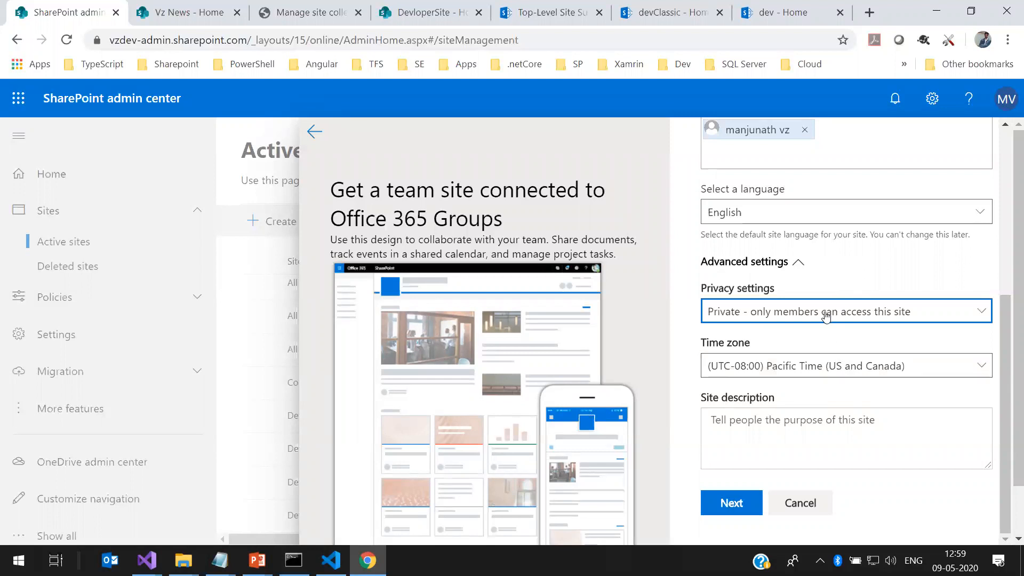
Proceed to the group members, add the suggested person as an additional owner, and finish creating the team site
{"action": "scroll", "coordinate": [826, 315], "scroll_direction": "up", "scroll_amount": 4}
{"action": "scroll", "coordinate": [824, 315], "scroll_direction": "down", "scroll_amount": 4}
{"action": "left_click", "coordinate": [731, 504]}
{"action": "left_click", "coordinate": [816, 351]}
{"action": "type", "text": "manju"}
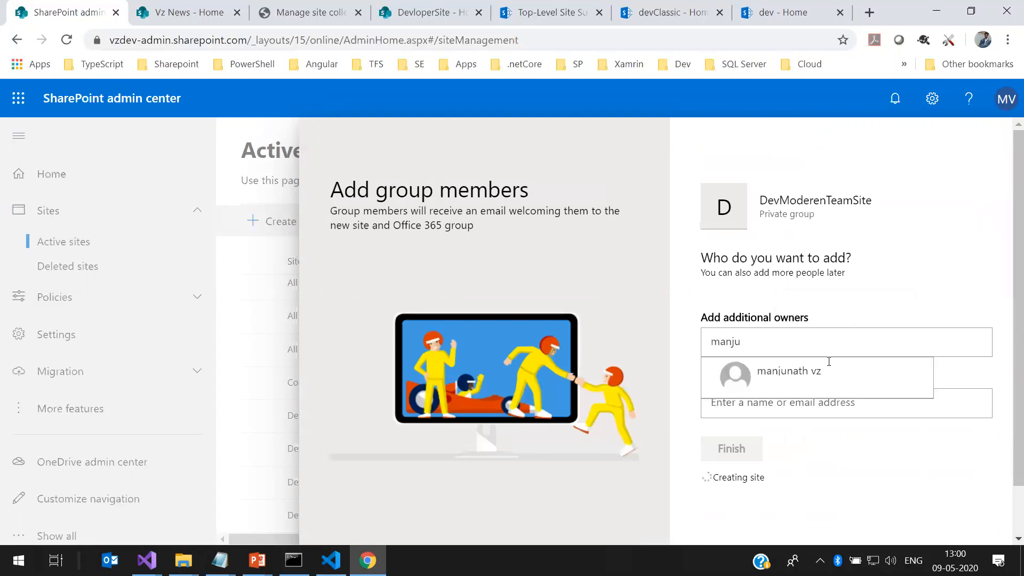
{"action": "left_click", "coordinate": [823, 372]}
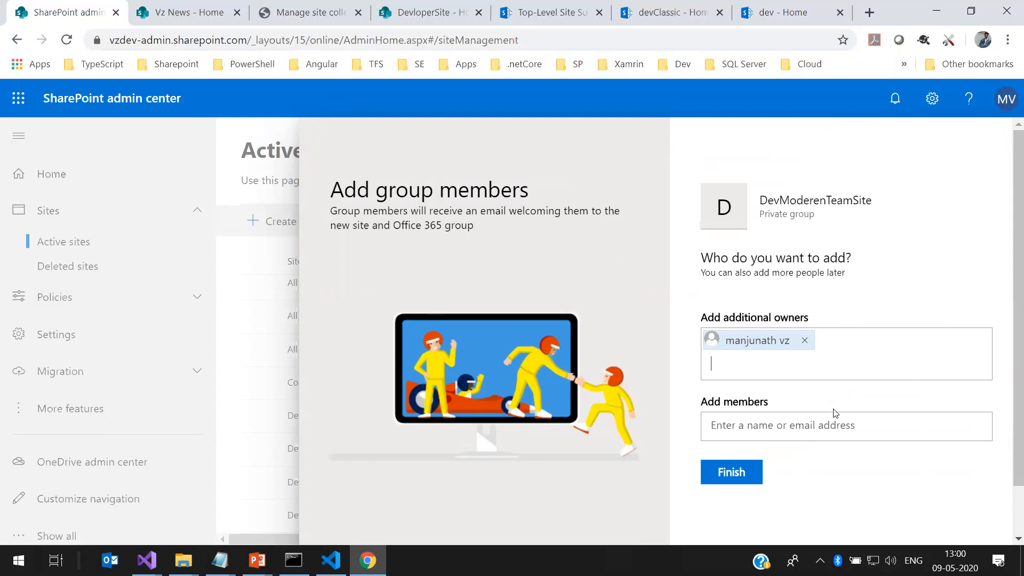
{"action": "left_click", "coordinate": [727, 472]}
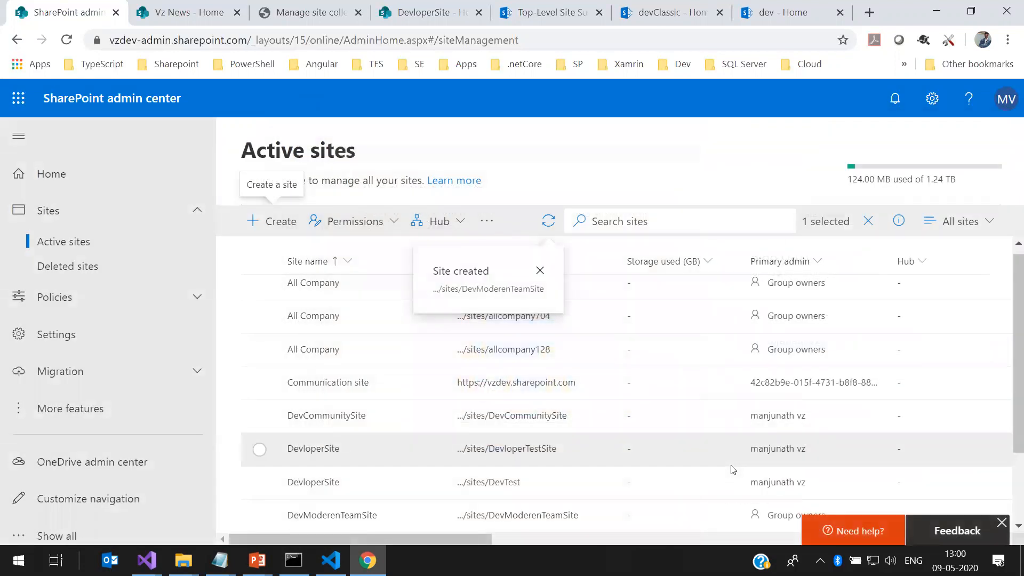
{"action": "left_click", "coordinate": [540, 271]}
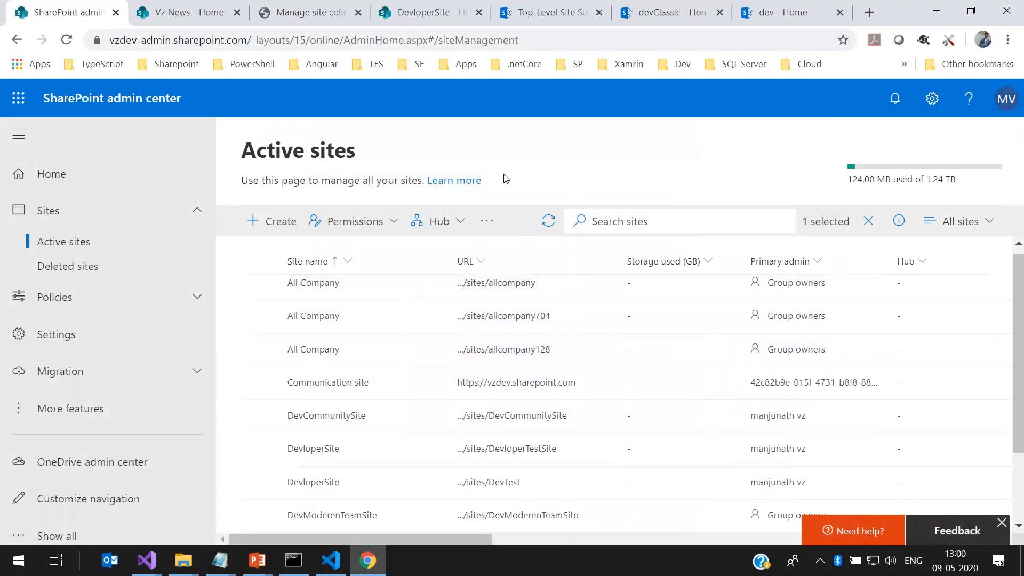
Review the new entries among the active sites and compare the modern admin center with the classic DevloperSite and site collections pages
{"action": "scroll", "coordinate": [559, 340], "scroll_direction": "down", "scroll_amount": 2}
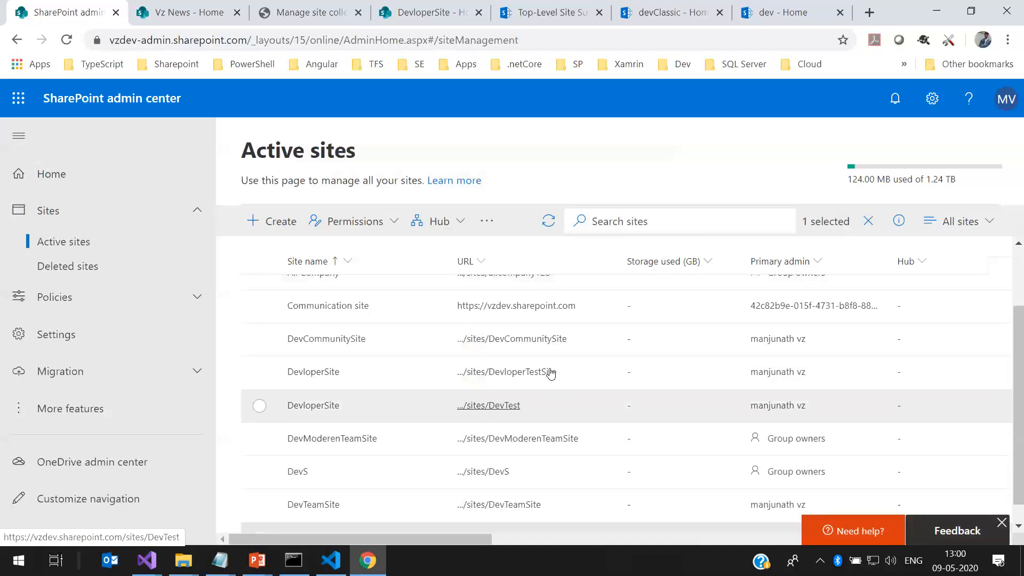
{"action": "scroll", "coordinate": [551, 374], "scroll_direction": "up", "scroll_amount": 2}
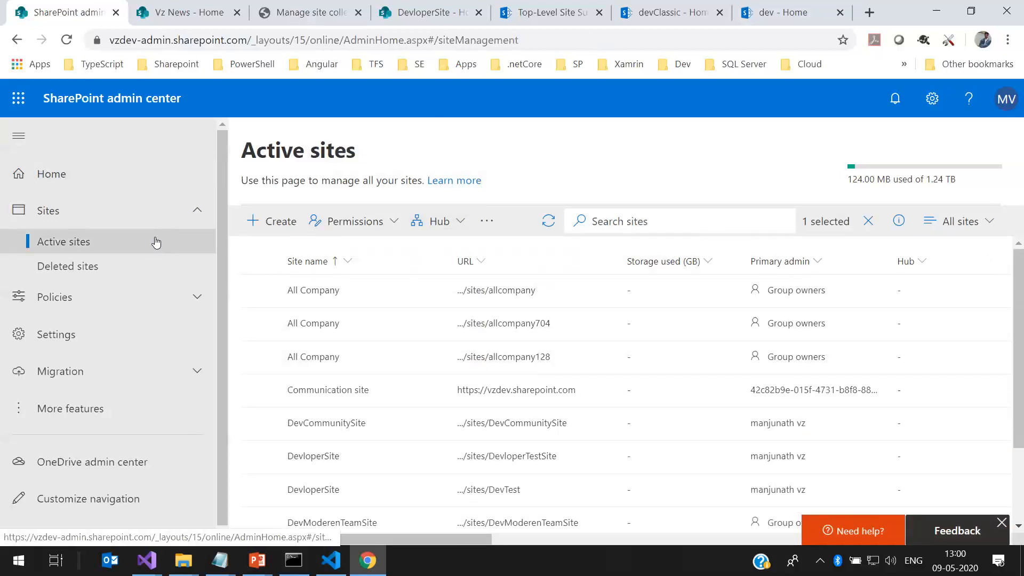
{"action": "left_click", "coordinate": [428, 16]}
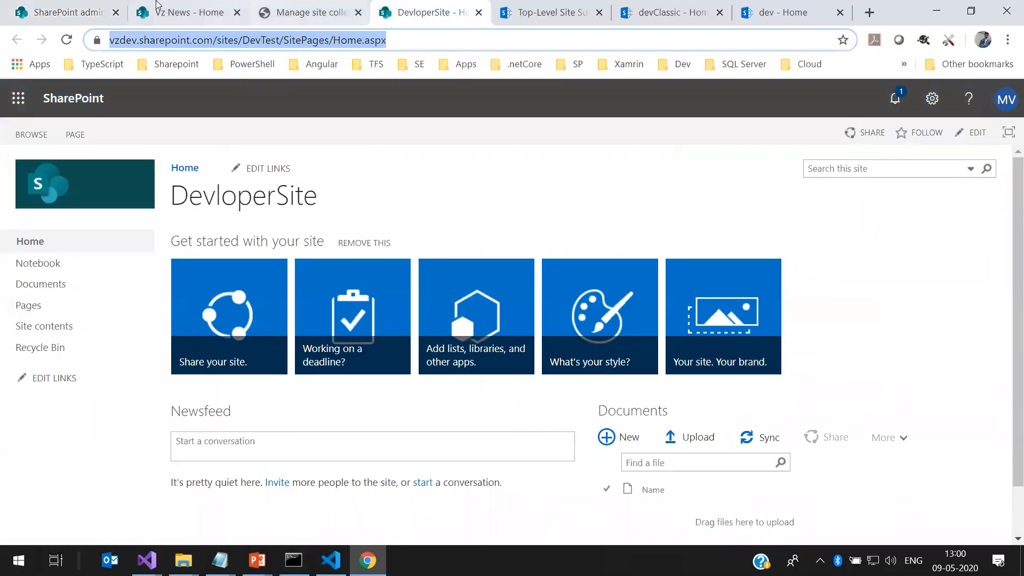
{"action": "left_click", "coordinate": [66, 12]}
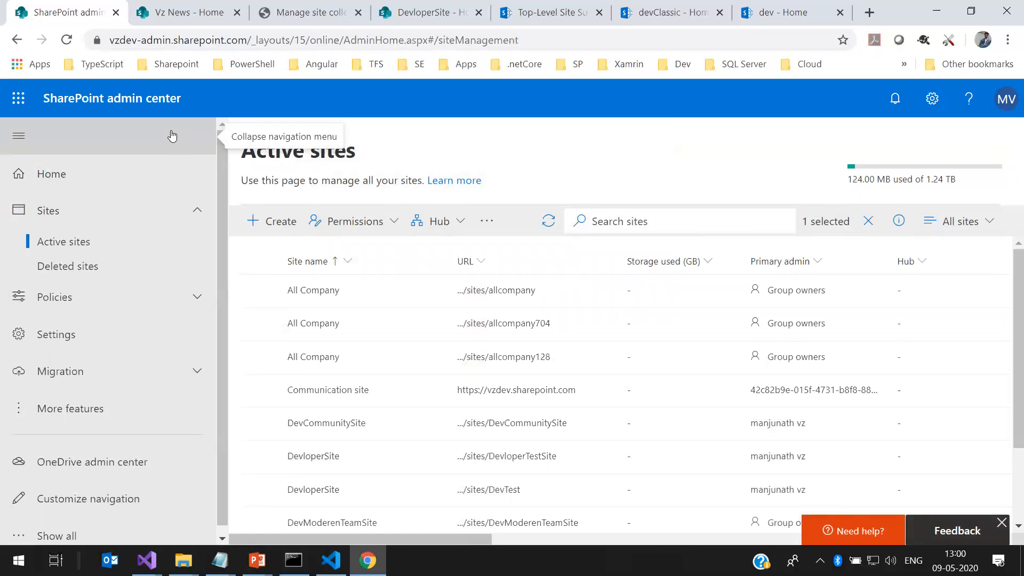
{"action": "left_click", "coordinate": [415, 8]}
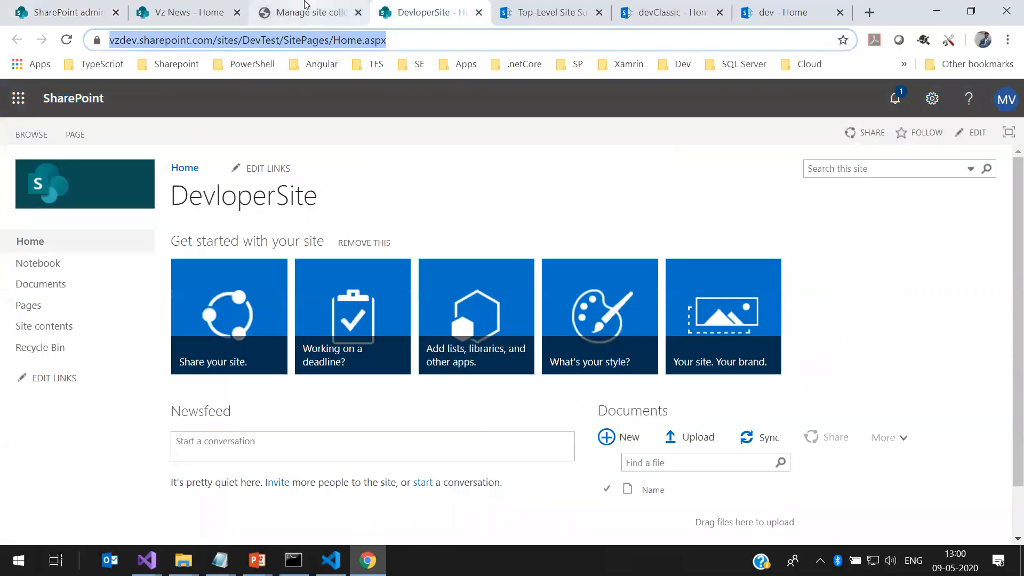
{"action": "left_click", "coordinate": [304, 12]}
{"action": "left_click", "coordinate": [69, 12]}
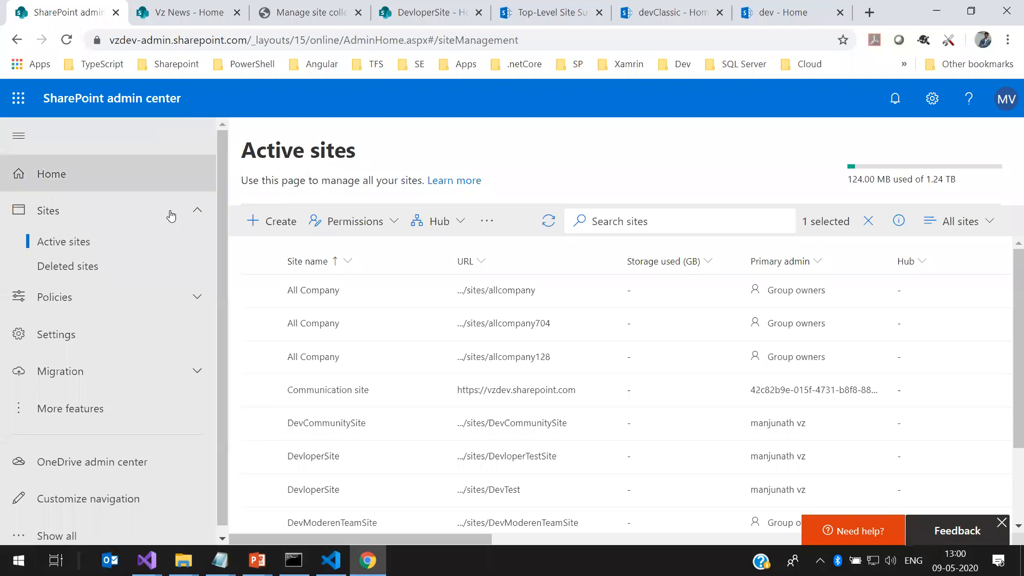
Look over the Migration options in the modern admin center and open the More features page
{"action": "left_click", "coordinate": [199, 214]}
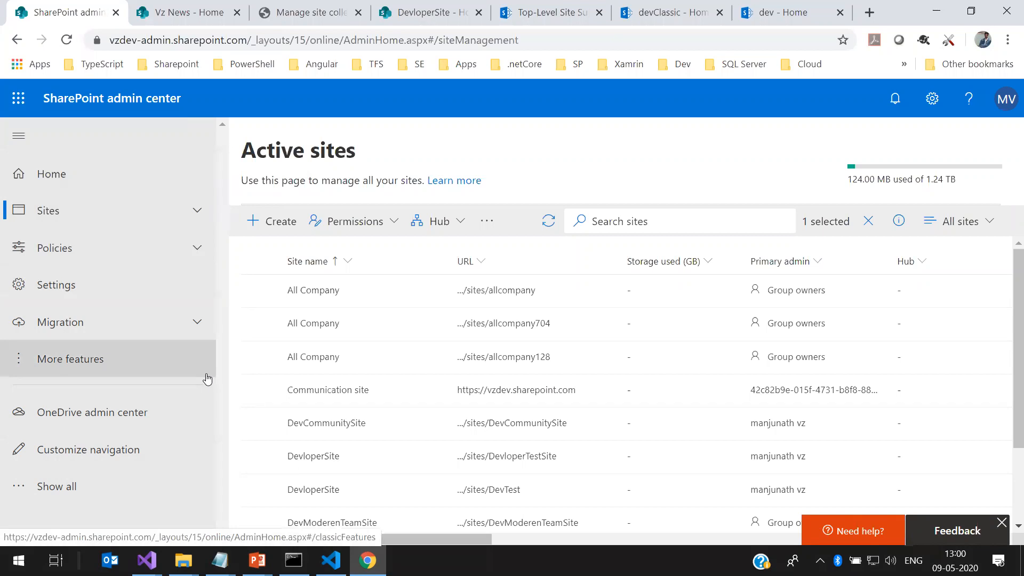
{"action": "left_click", "coordinate": [203, 326]}
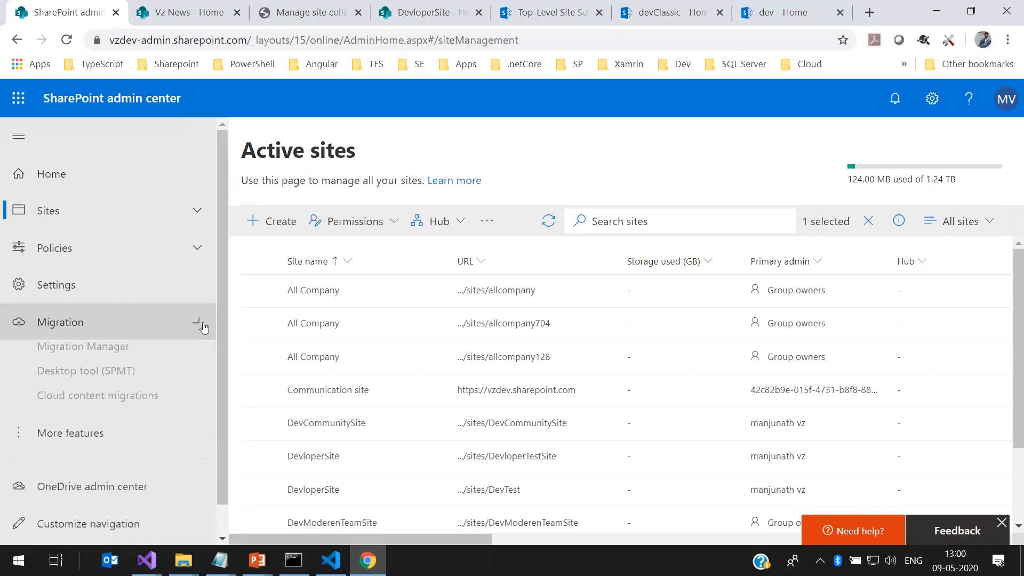
{"action": "left_click", "coordinate": [202, 325]}
{"action": "left_click", "coordinate": [79, 366]}
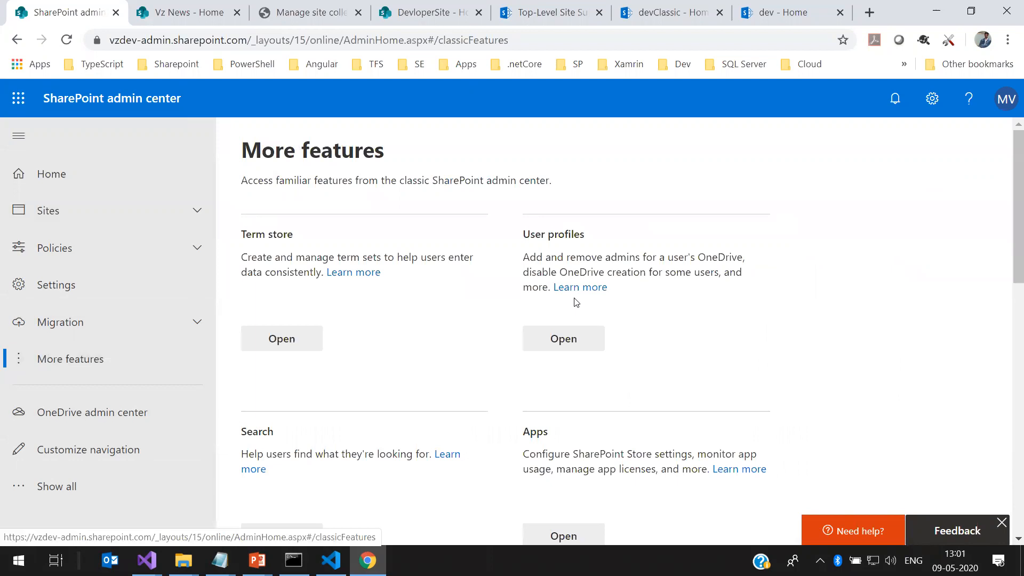
Discard the new site collection form in the classic admin center and open its user profiles page
{"action": "left_click", "coordinate": [302, 12]}
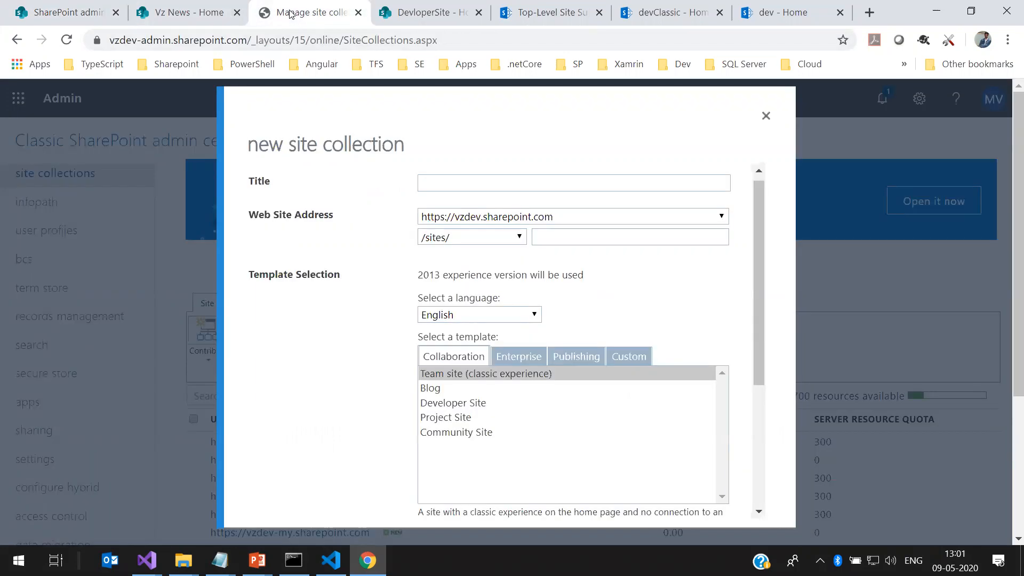
{"action": "left_click", "coordinate": [766, 116]}
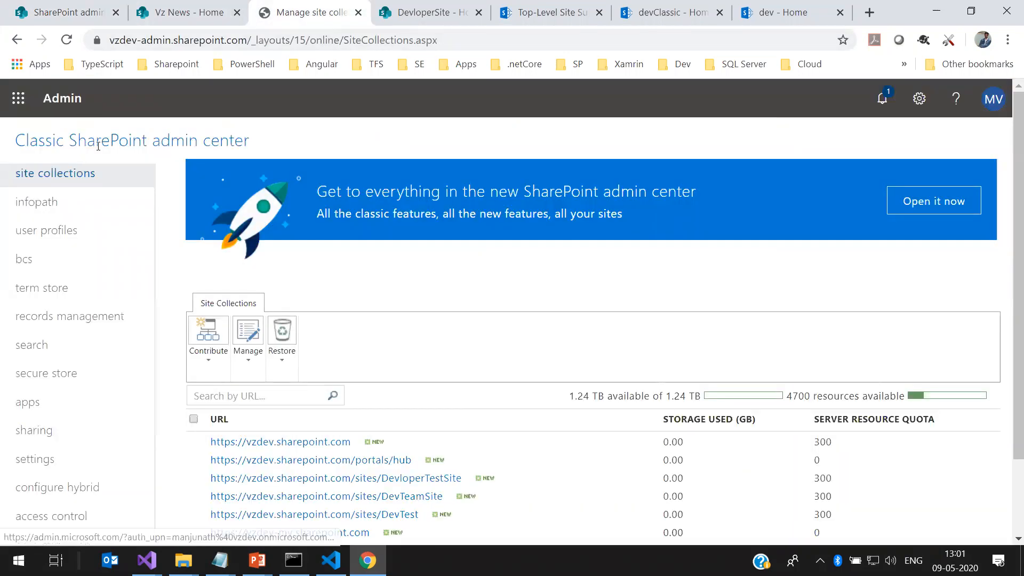
{"action": "left_click", "coordinate": [68, 227]}
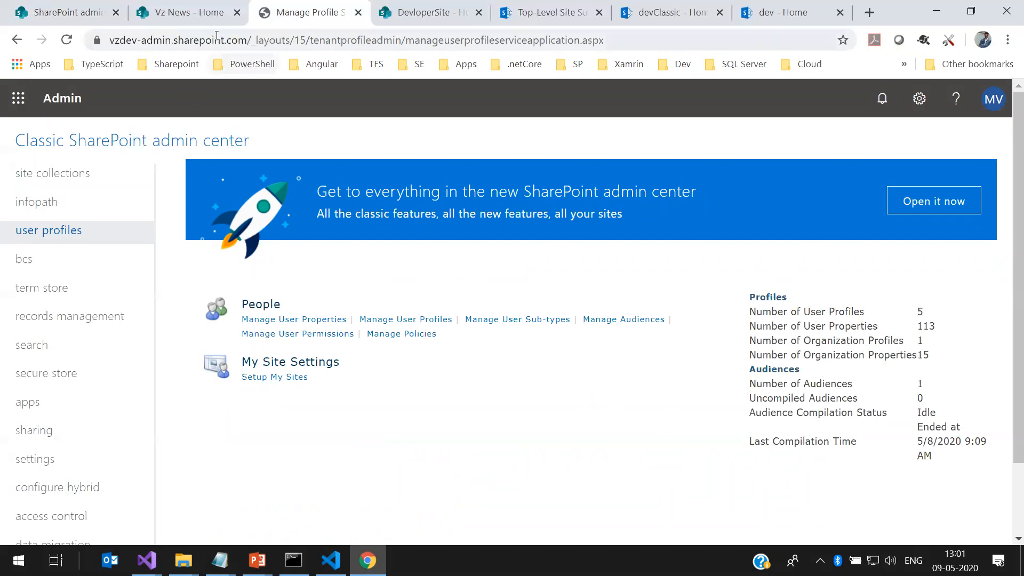
Compare the Apps entry on the modern More features page with the apps page of the classic admin center
{"action": "left_click", "coordinate": [180, 16]}
{"action": "left_click", "coordinate": [63, 10]}
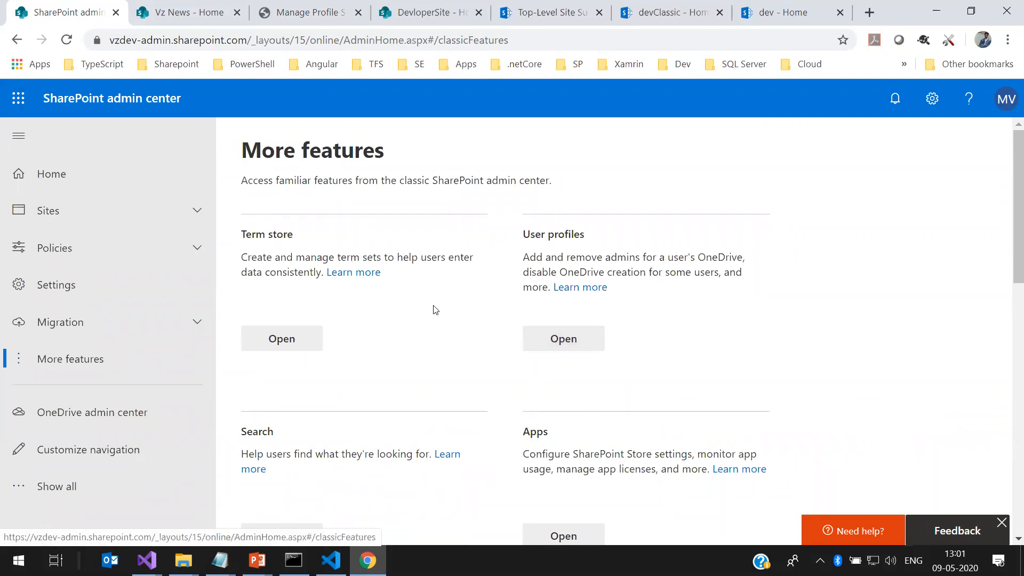
{"action": "scroll", "coordinate": [354, 327], "scroll_direction": "down", "scroll_amount": 3}
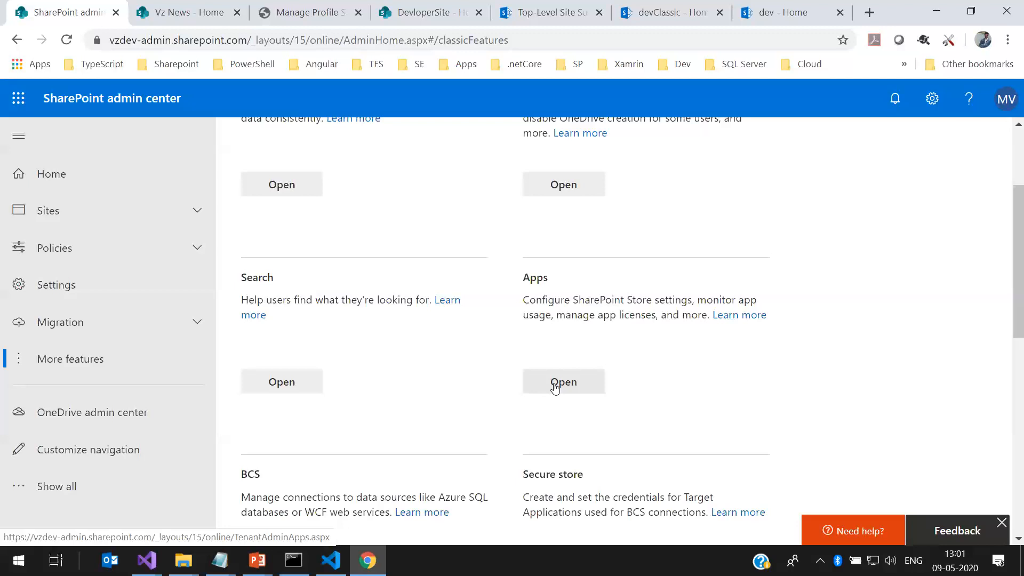
{"action": "left_click", "coordinate": [280, 9]}
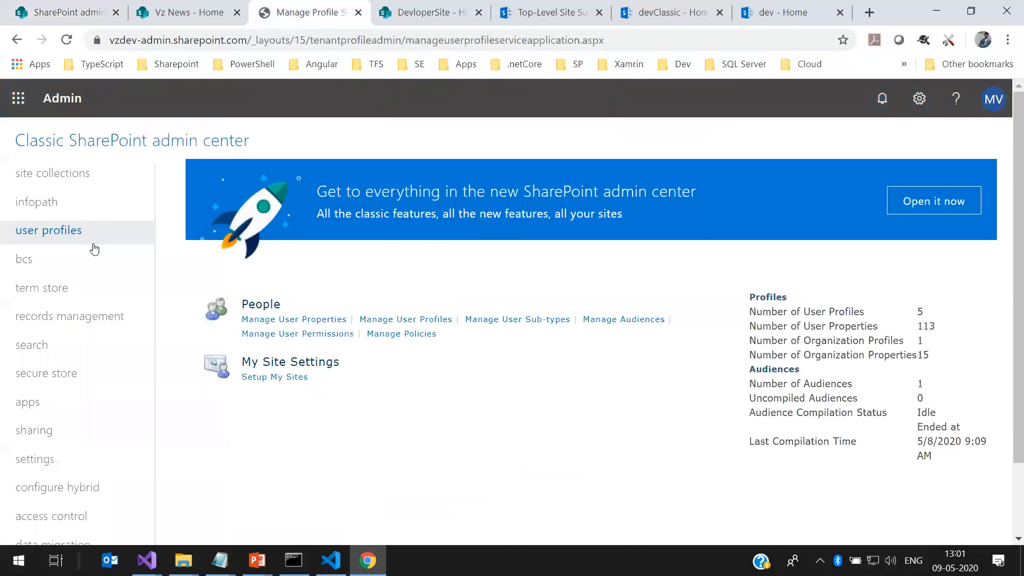
{"action": "left_click", "coordinate": [30, 412]}
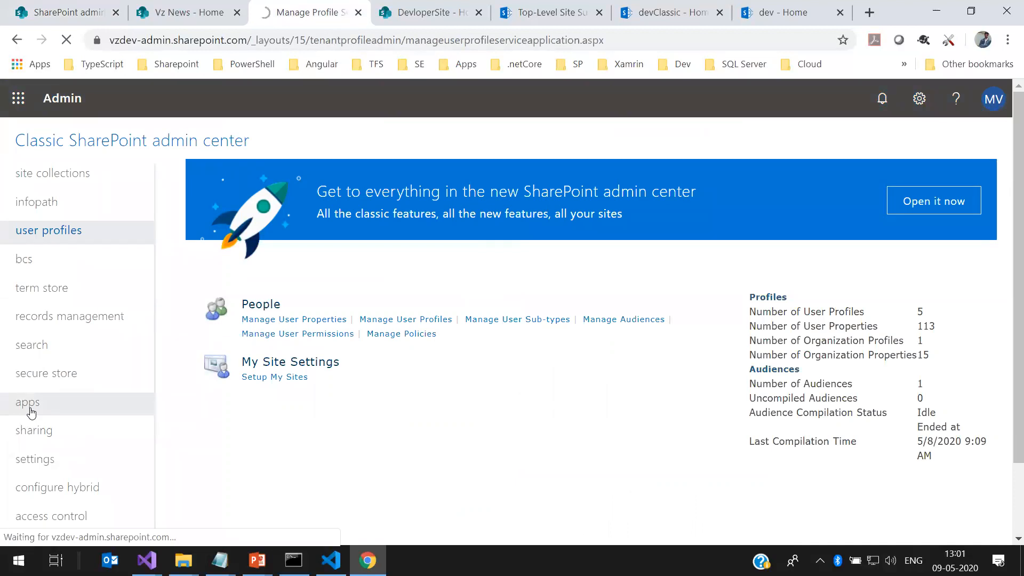
{"action": "left_click", "coordinate": [91, 18]}
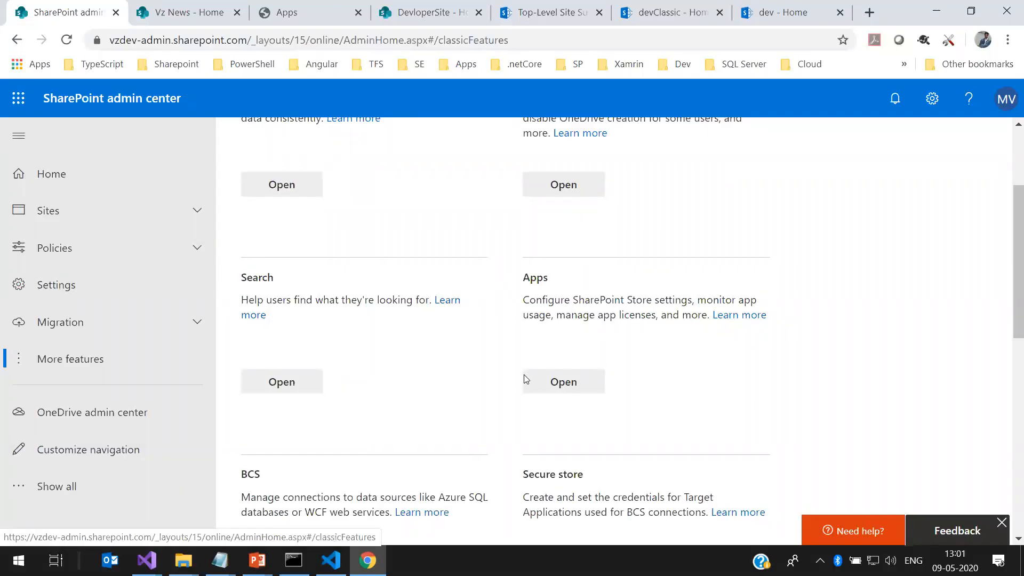
Open the Apps feature from the More features page, look over the classic apps page and return to the modern admin center
{"action": "left_click", "coordinate": [569, 378]}
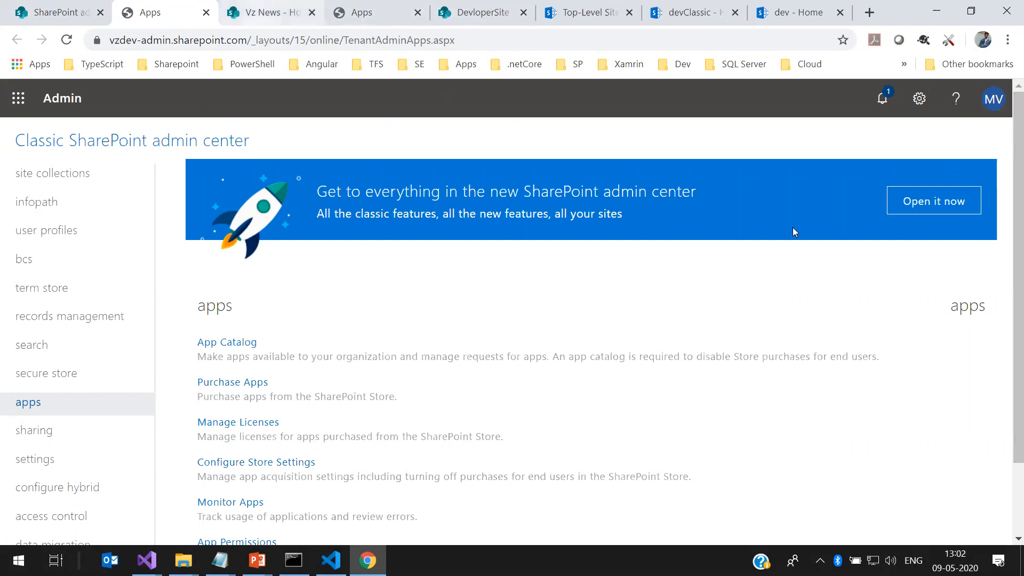
{"action": "left_click", "coordinate": [71, 11]}
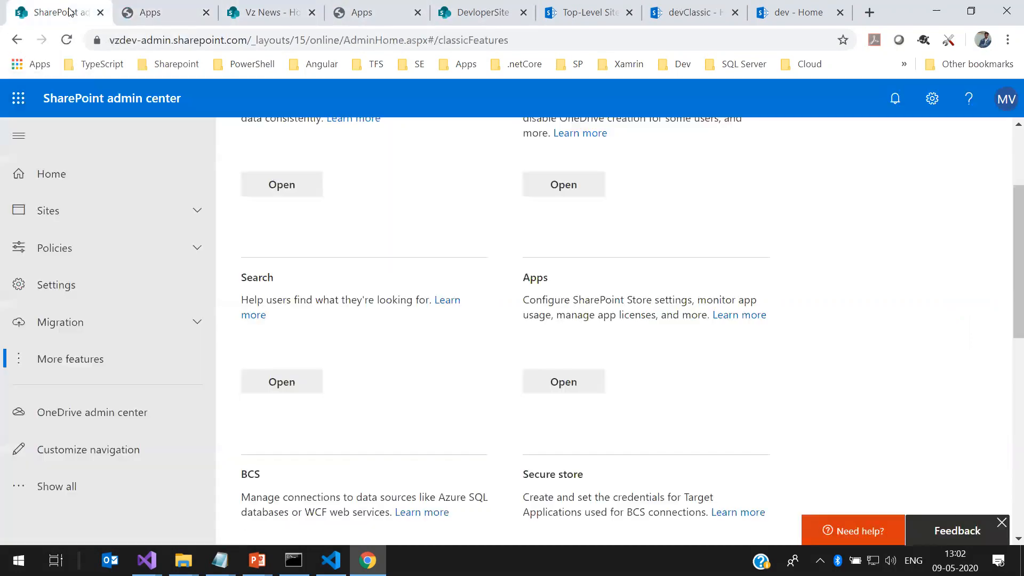
{"action": "scroll", "coordinate": [376, 357], "scroll_direction": "up", "scroll_amount": 3}
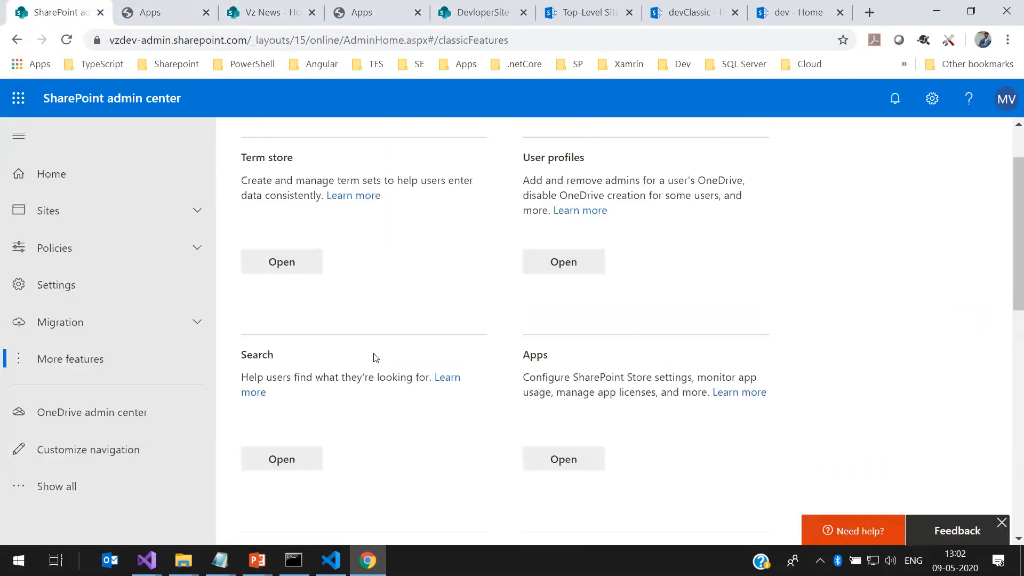
Go from the More features page to the list of active sites
{"action": "left_click", "coordinate": [60, 209]}
{"action": "left_click", "coordinate": [62, 181]}
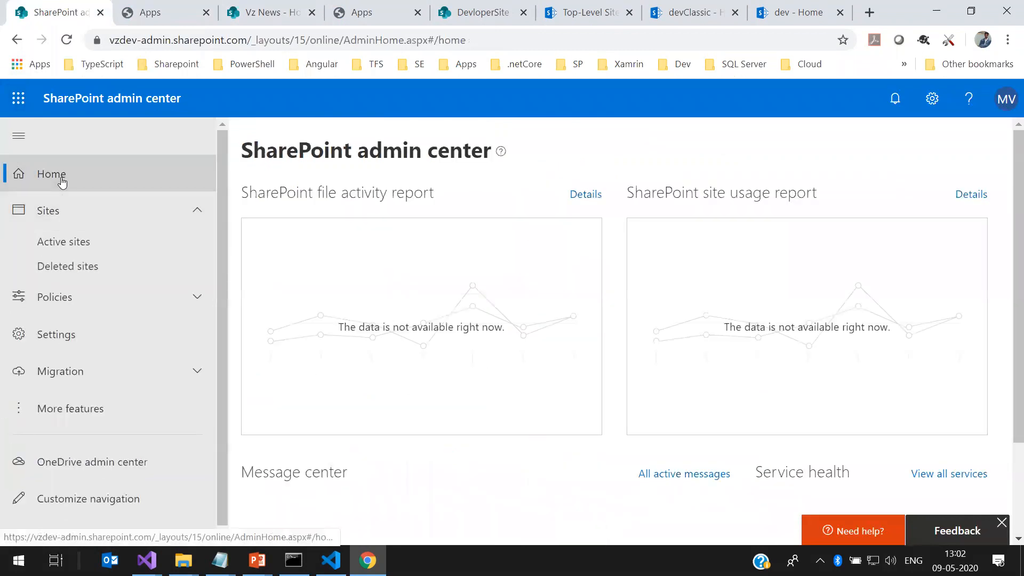
{"action": "left_click", "coordinate": [60, 242]}
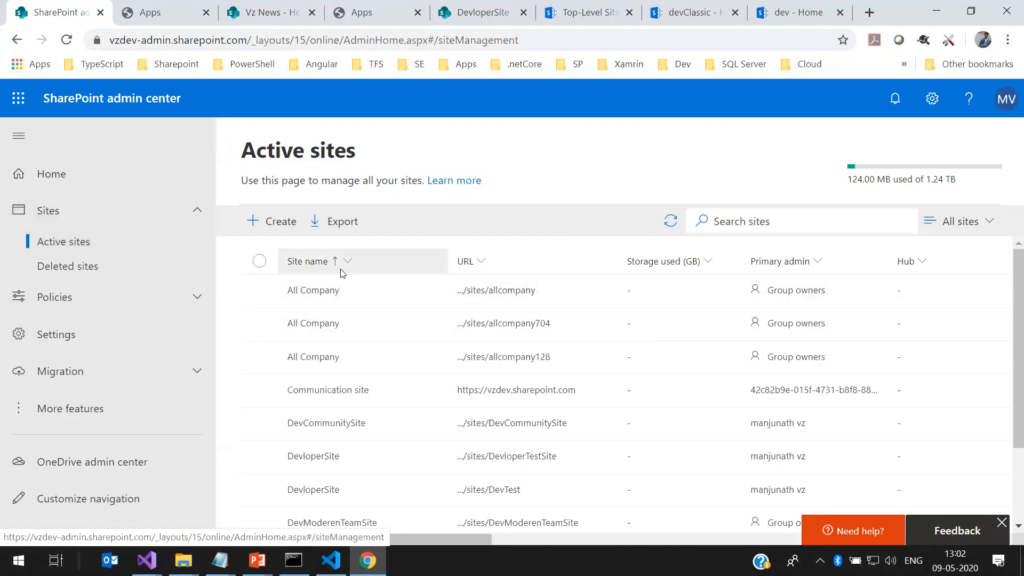
Look over the hub options and the Register as hub site form for the All Company sites, without saving anything
{"action": "left_click", "coordinate": [258, 291]}
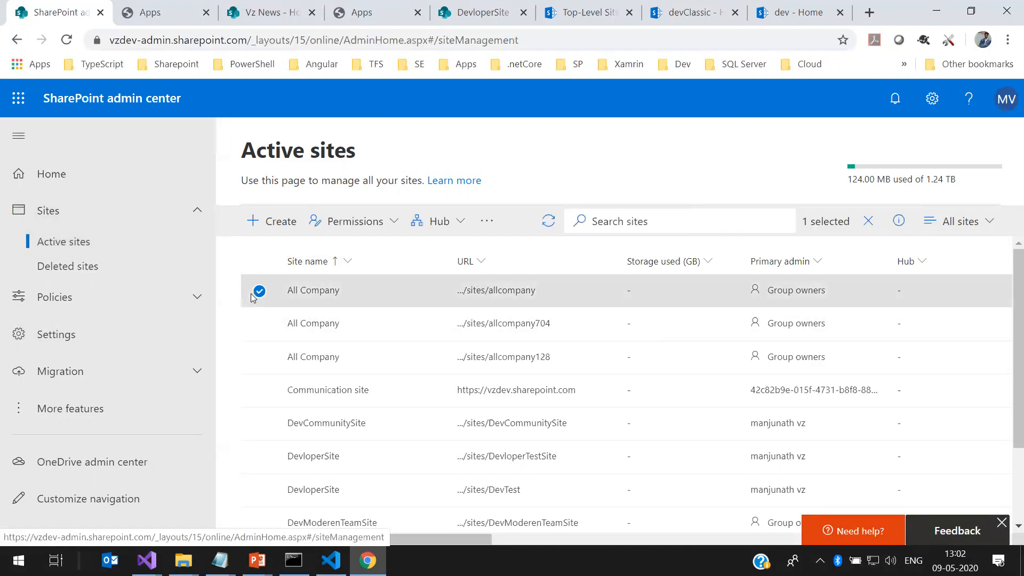
{"action": "left_click", "coordinate": [457, 225]}
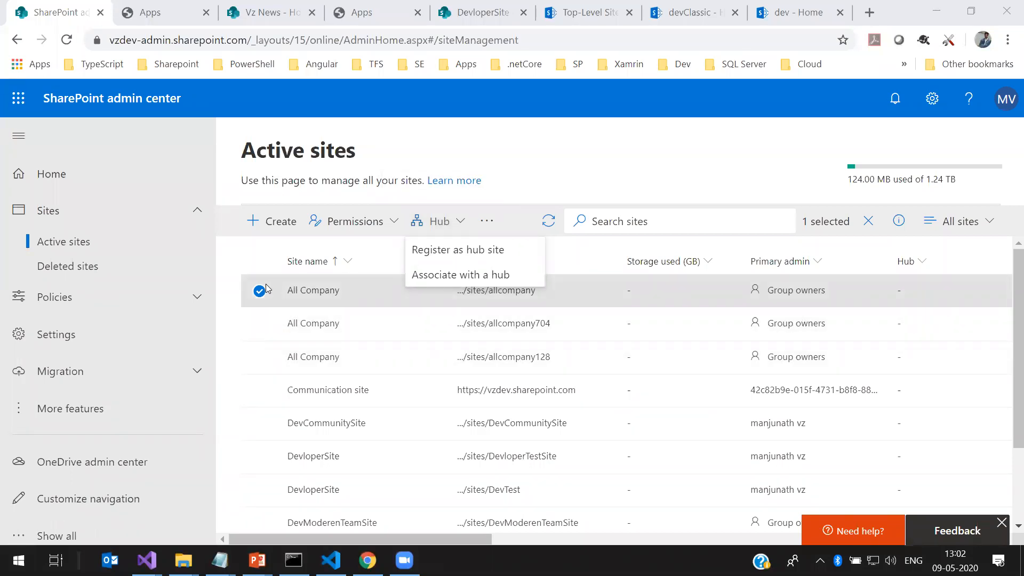
{"action": "left_click", "coordinate": [469, 258]}
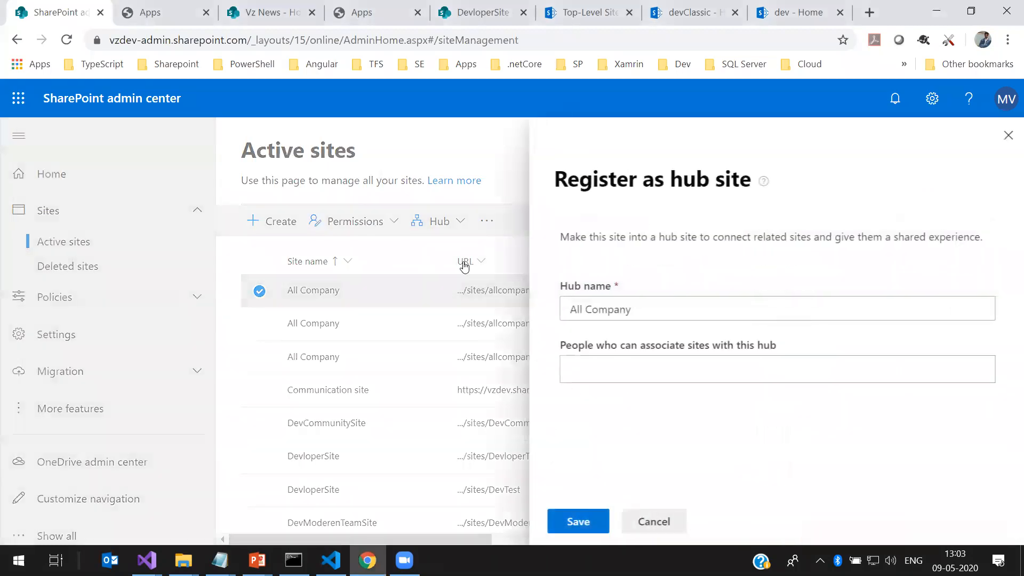
{"action": "left_click", "coordinate": [605, 373]}
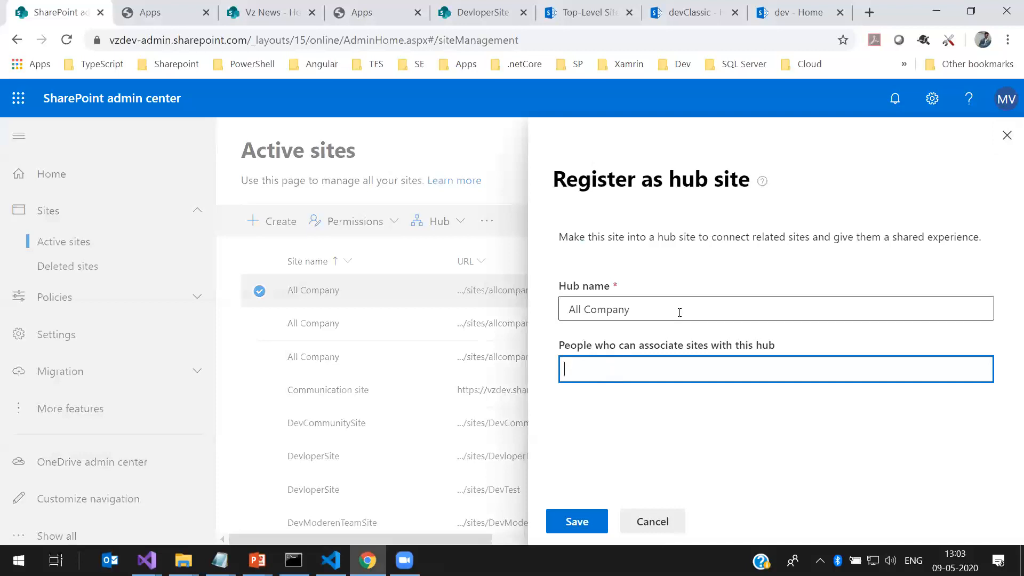
{"action": "left_click", "coordinate": [1007, 136]}
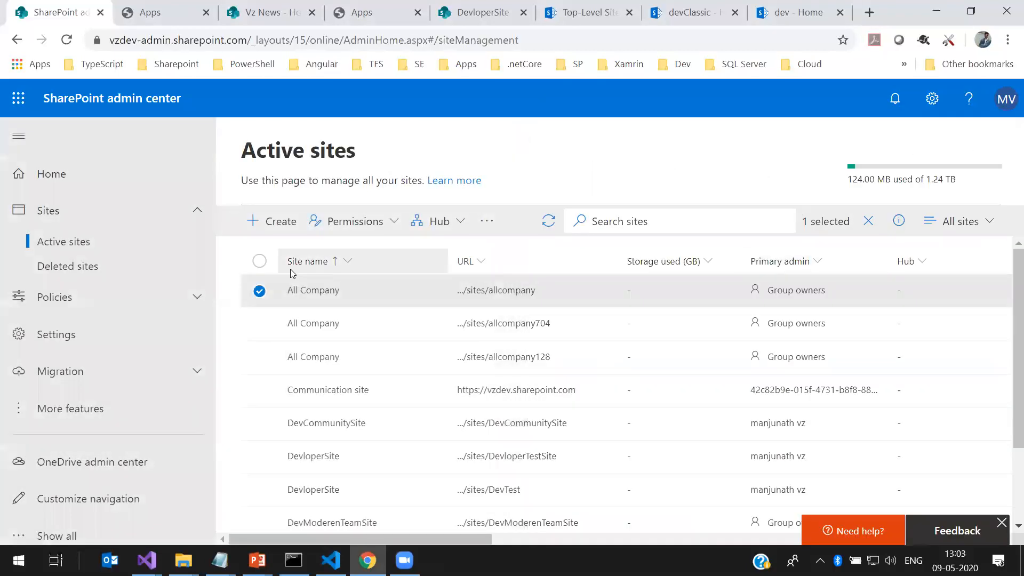
{"action": "left_click", "coordinate": [260, 291]}
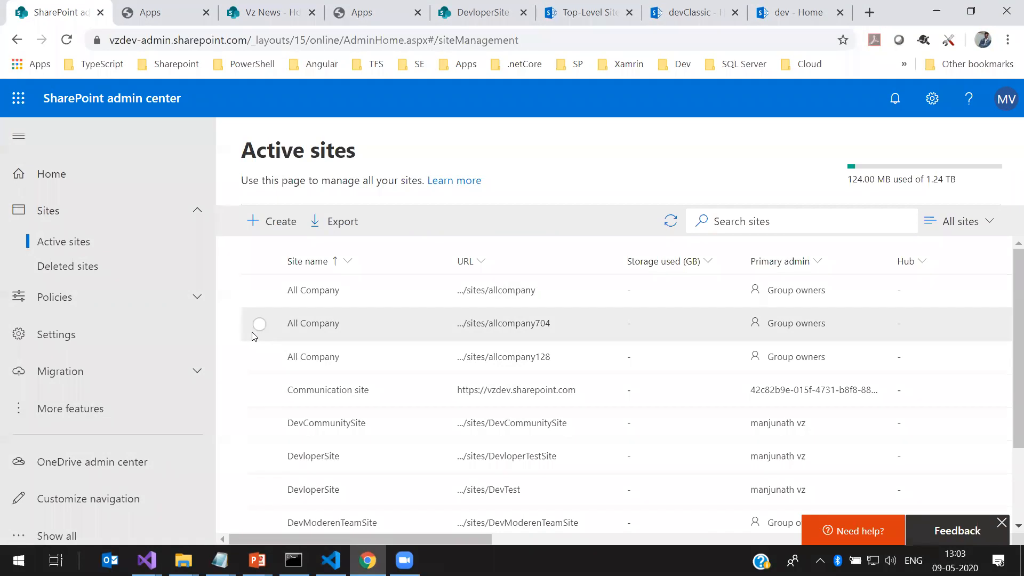
{"action": "left_click", "coordinate": [259, 324]}
{"action": "left_click", "coordinate": [461, 221]}
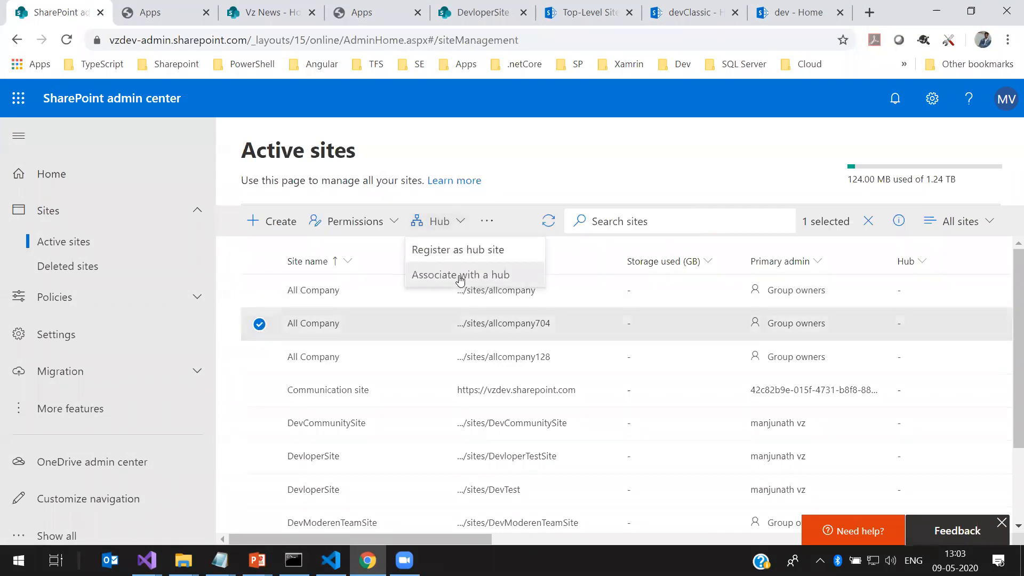
{"action": "left_click", "coordinate": [259, 324]}
Register the Vz News site as a hub site, using Vz News as the hub name
{"action": "scroll", "coordinate": [480, 400], "scroll_direction": "down", "scroll_amount": 2}
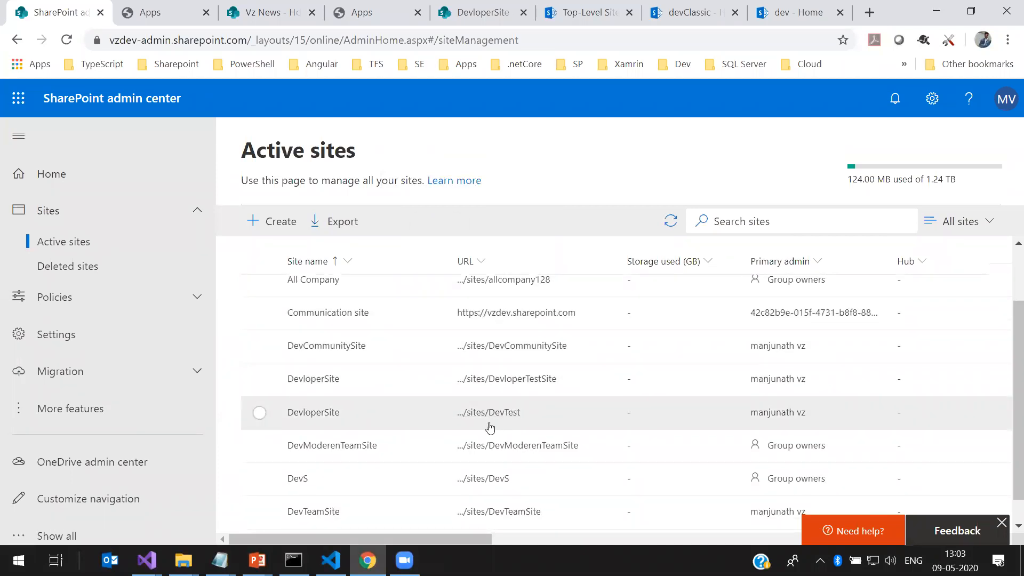
{"action": "scroll", "coordinate": [560, 453], "scroll_direction": "down", "scroll_amount": 1}
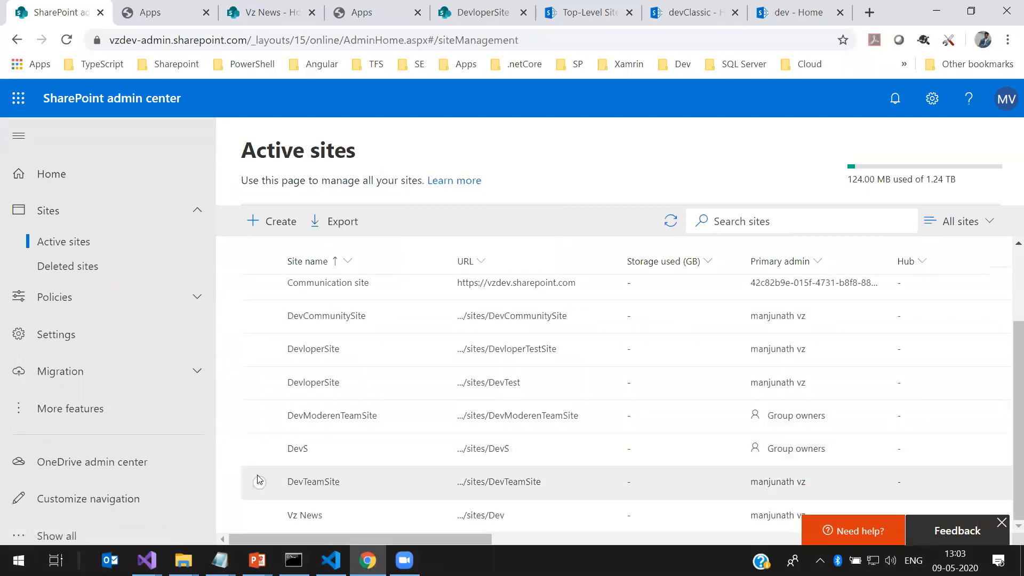
{"action": "left_click", "coordinate": [259, 515]}
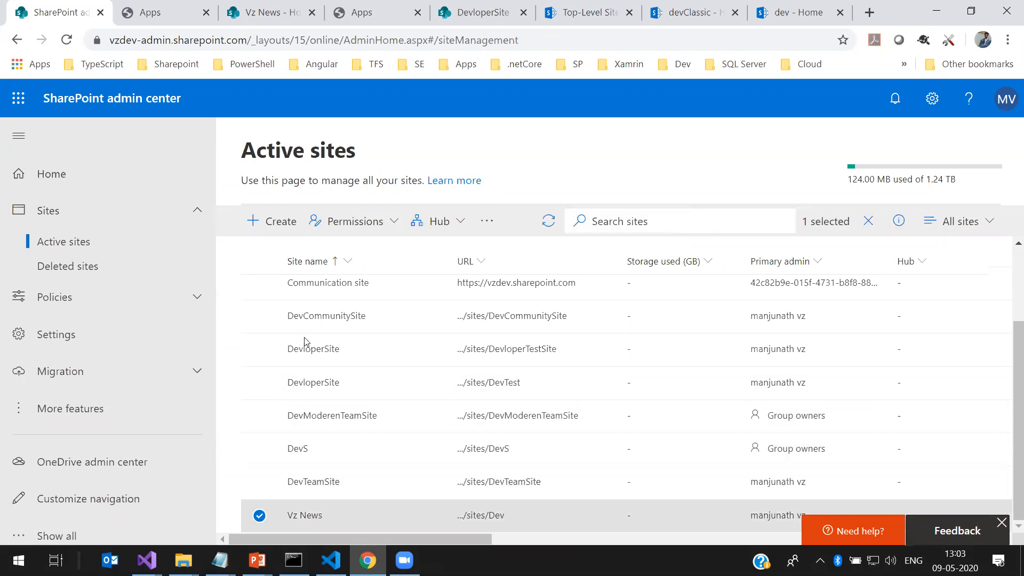
{"action": "left_click", "coordinate": [455, 222]}
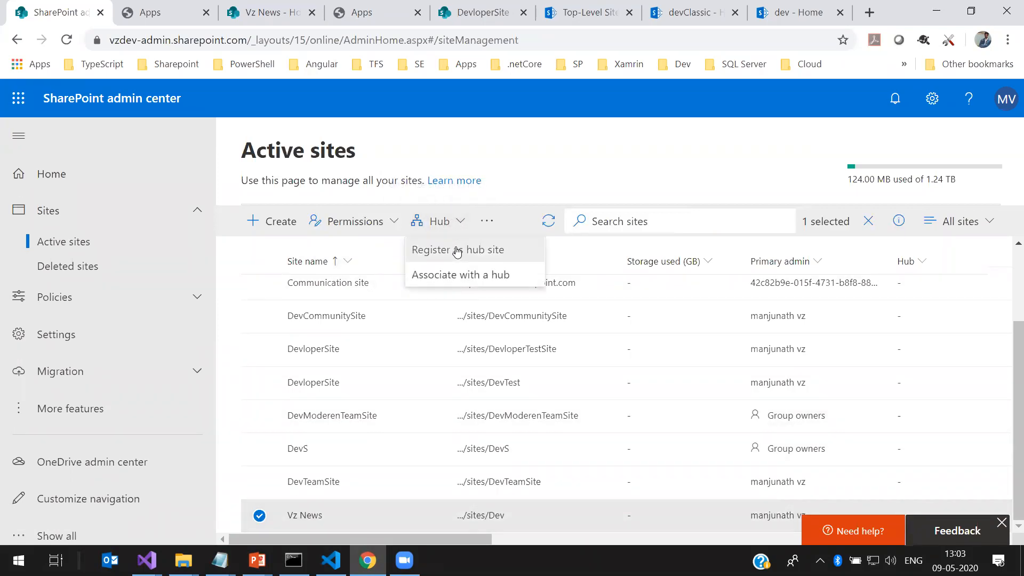
{"action": "left_click", "coordinate": [457, 249]}
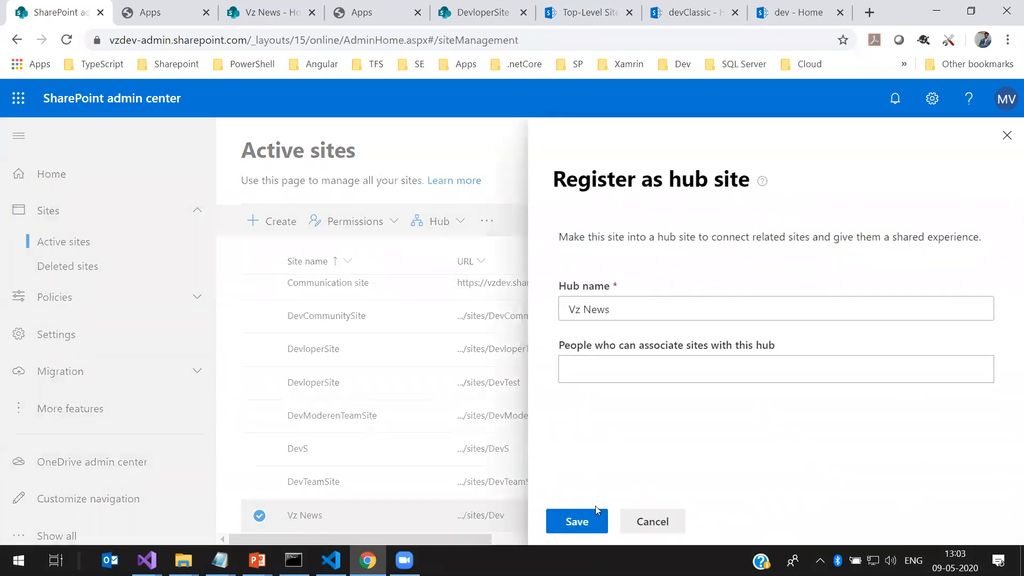
{"action": "left_click", "coordinate": [599, 518]}
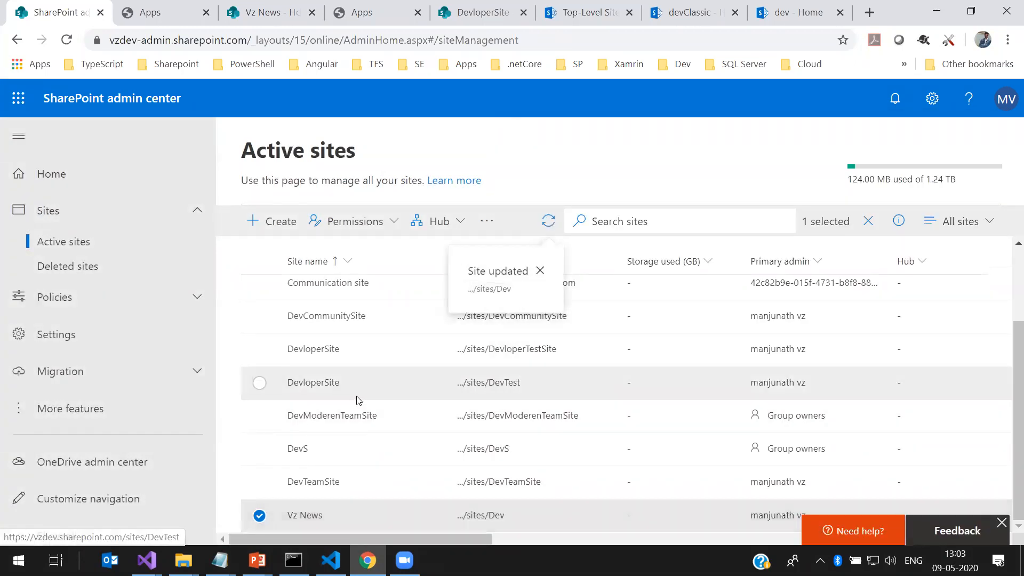
Clear the selection of all sites in the active sites list
{"action": "left_click", "coordinate": [264, 390]}
{"action": "left_click", "coordinate": [261, 418]}
{"action": "left_click", "coordinate": [266, 413]}
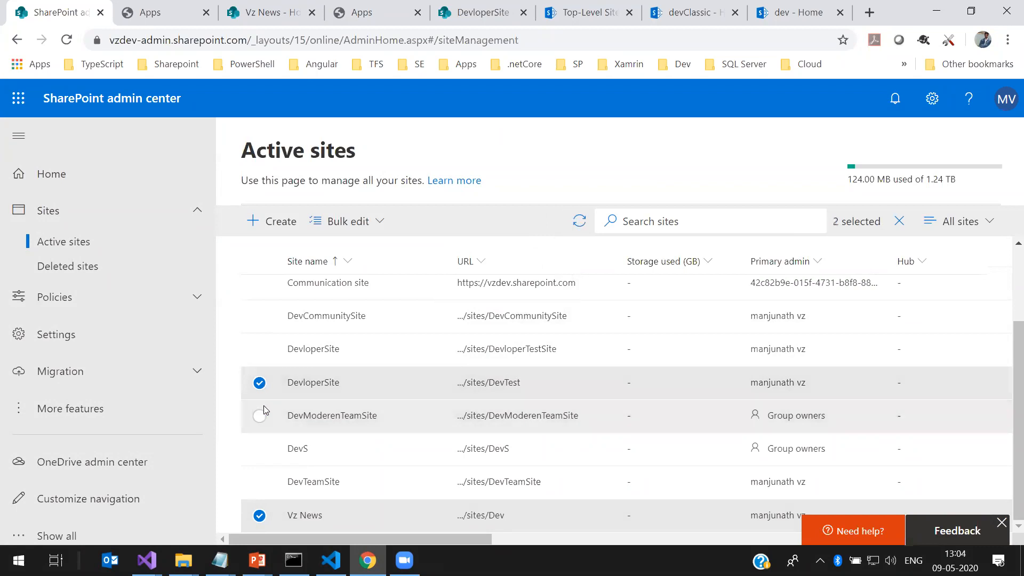
{"action": "left_click", "coordinate": [261, 383]}
{"action": "left_click", "coordinate": [260, 515]}
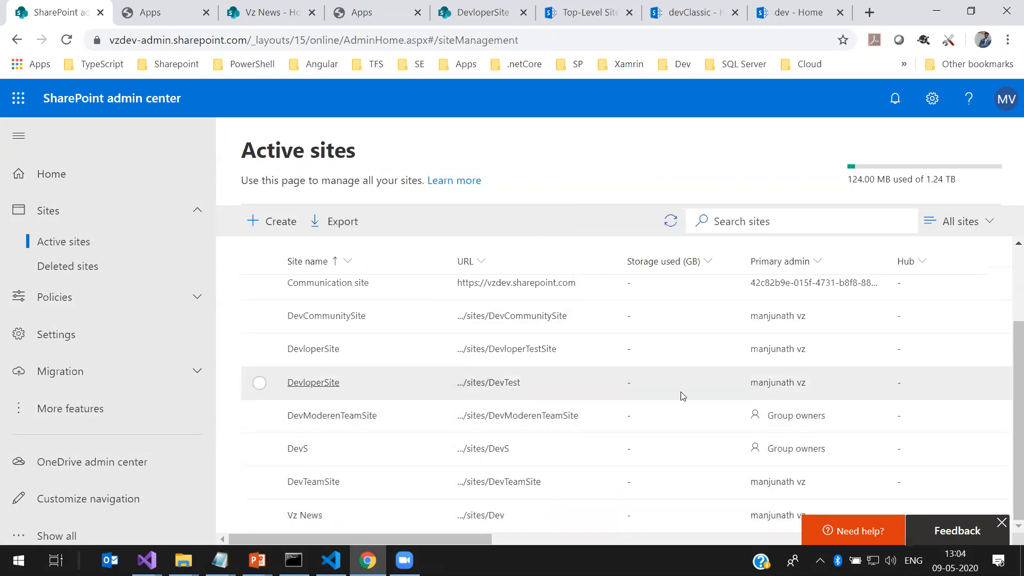
Check the progress overview of recent site creations and updates, and close it
{"action": "scroll", "coordinate": [676, 401], "scroll_direction": "up", "scroll_amount": 3}
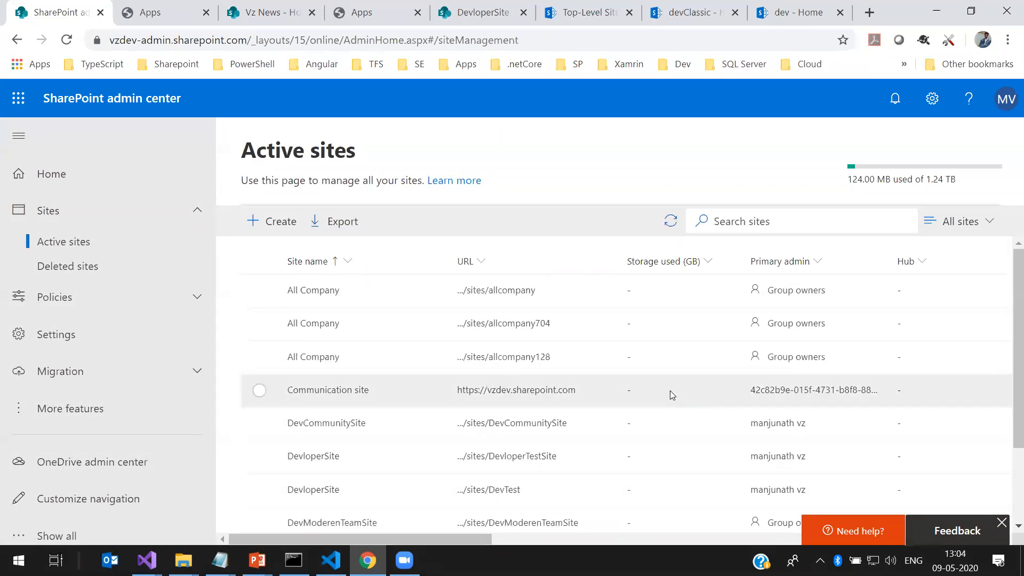
{"action": "scroll", "coordinate": [671, 392], "scroll_direction": "down", "scroll_amount": 3}
{"action": "scroll", "coordinate": [672, 347], "scroll_direction": "up", "scroll_amount": 3}
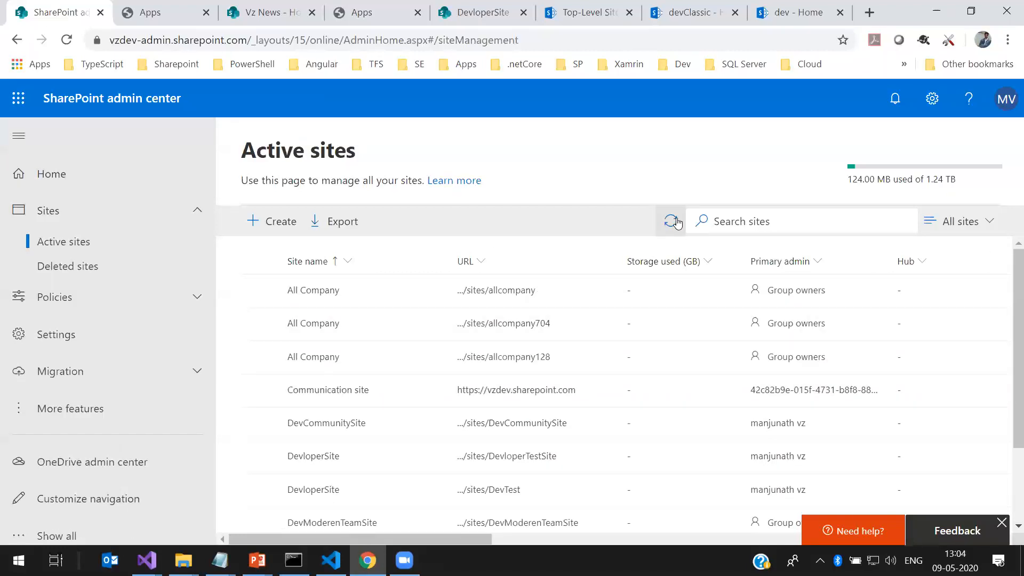
{"action": "left_click", "coordinate": [670, 221]}
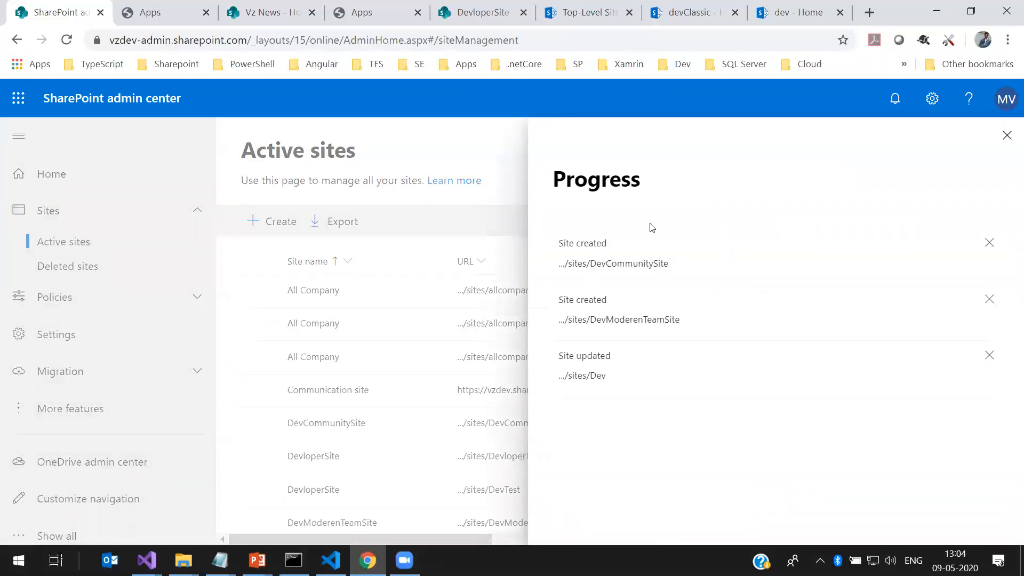
{"action": "left_click", "coordinate": [1010, 135]}
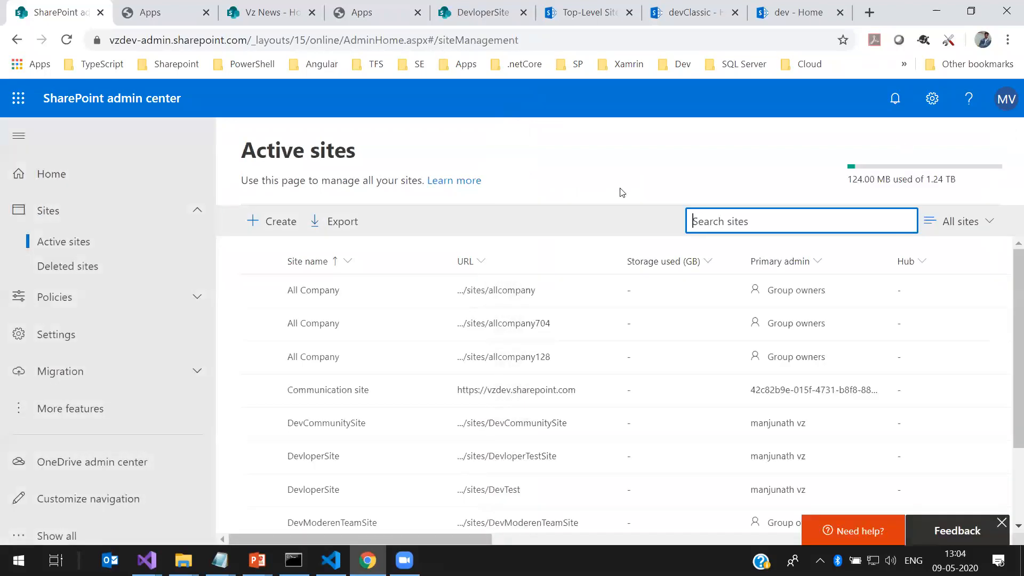
Reload the Active sites page and look through the refreshed list of sites
{"action": "scroll", "coordinate": [560, 320], "scroll_direction": "down", "scroll_amount": 2}
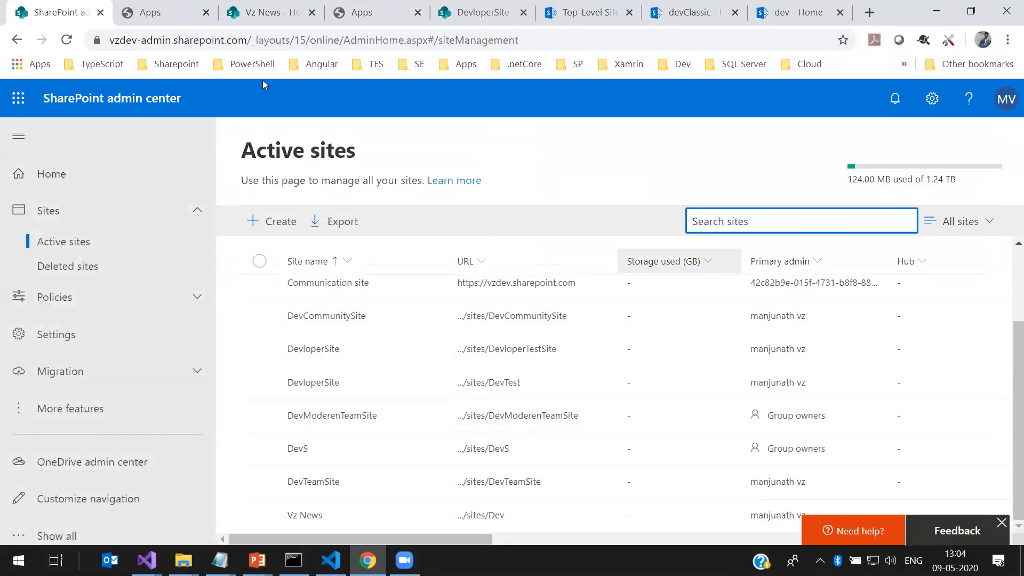
{"action": "left_click", "coordinate": [74, 35]}
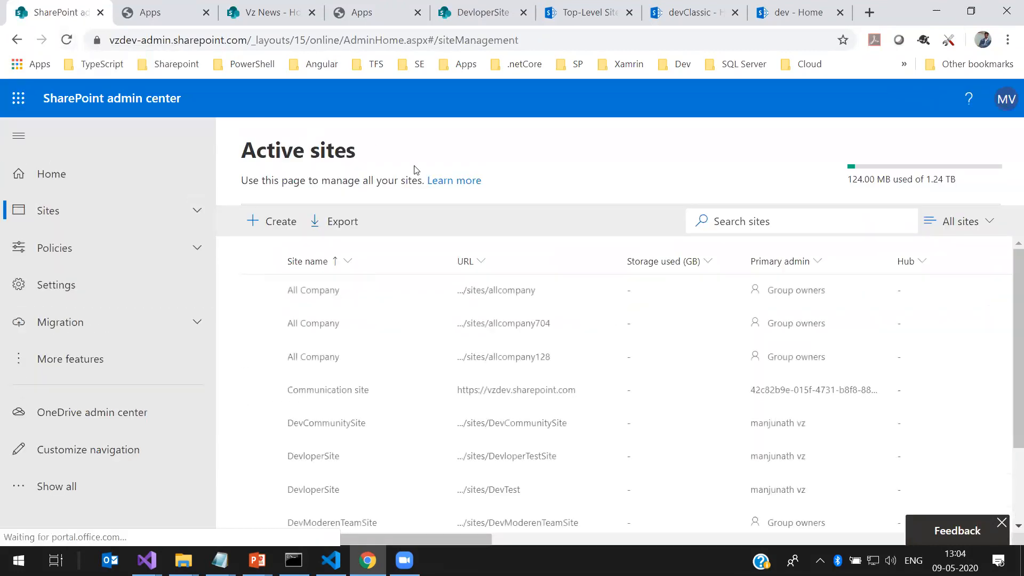
{"action": "scroll", "coordinate": [368, 489], "scroll_direction": "down", "scroll_amount": 2}
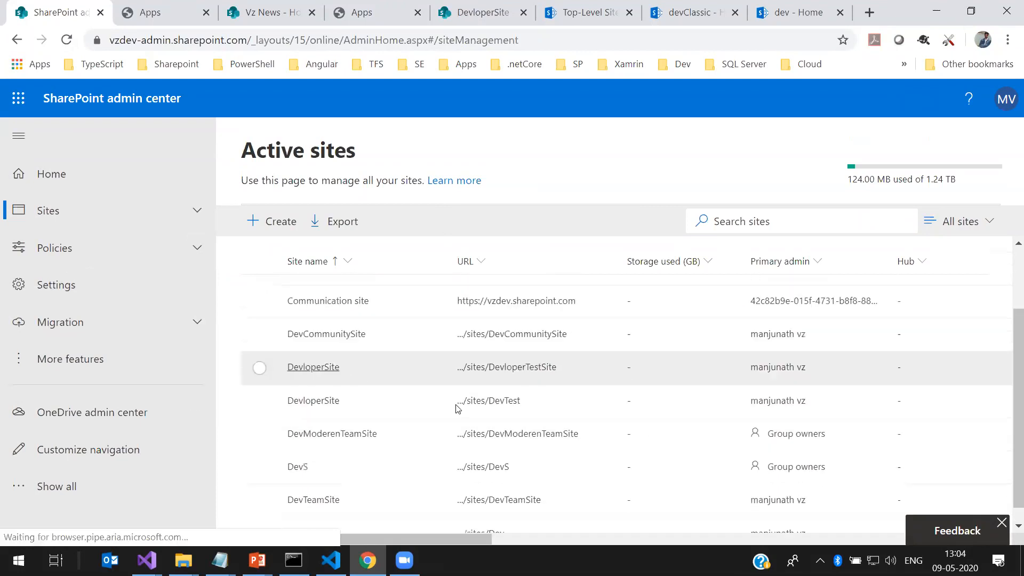
{"action": "scroll", "coordinate": [469, 383], "scroll_direction": "up", "scroll_amount": 2}
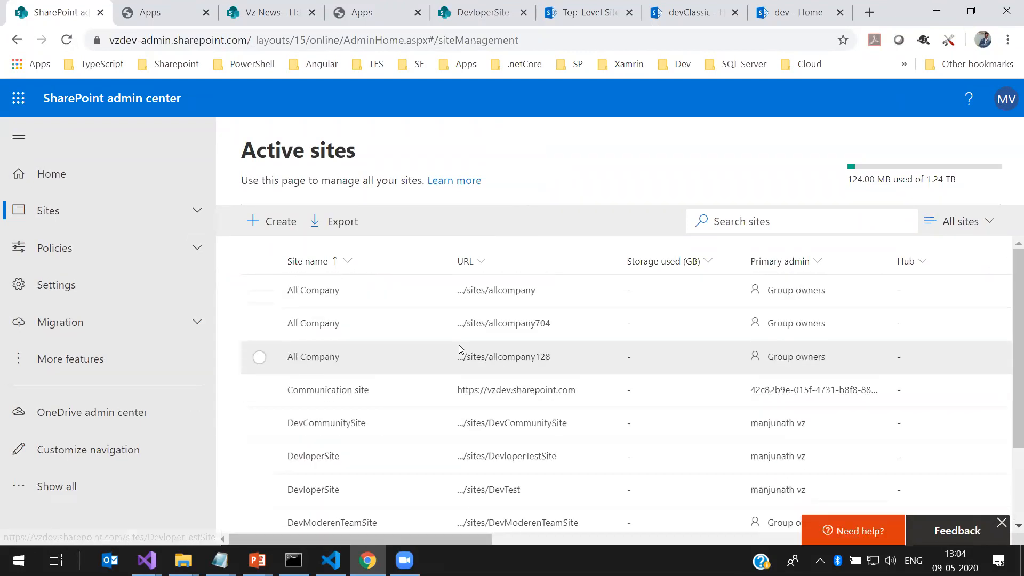
{"action": "scroll", "coordinate": [315, 331], "scroll_direction": "down", "scroll_amount": 2}
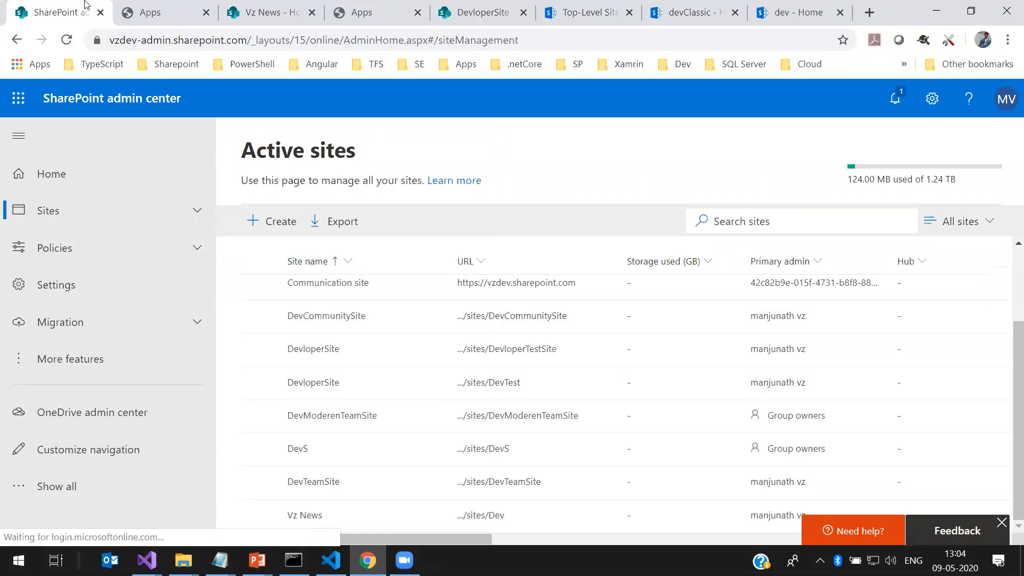
{"action": "scroll", "coordinate": [754, 393], "scroll_direction": "up", "scroll_amount": 2}
{"action": "scroll", "coordinate": [658, 421], "scroll_direction": "down", "scroll_amount": 2}
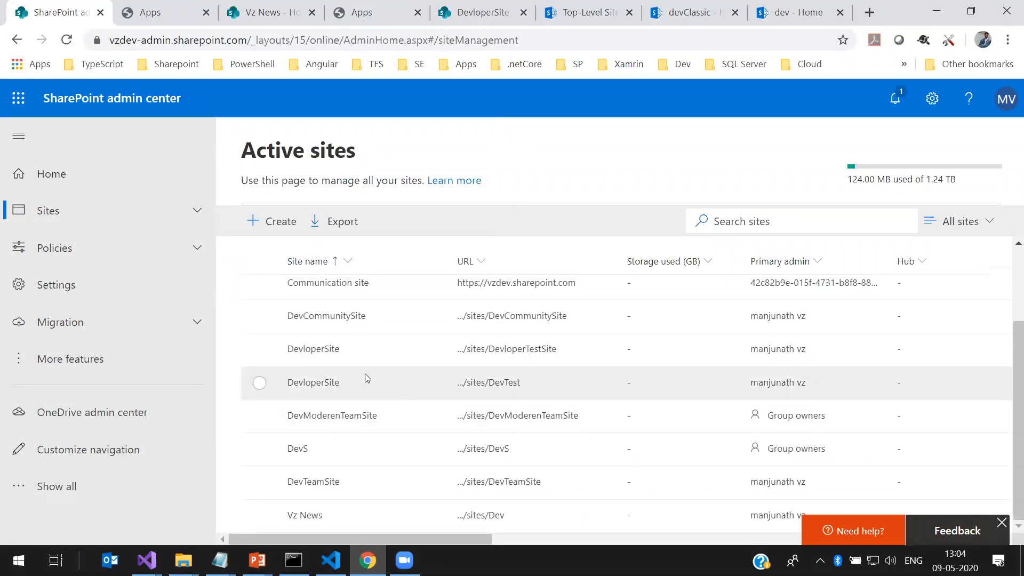
Associate the DevloperSite at /sites/DevTest with the Vz News hub and save the association
{"action": "left_click", "coordinate": [259, 351]}
{"action": "left_click", "coordinate": [259, 383]}
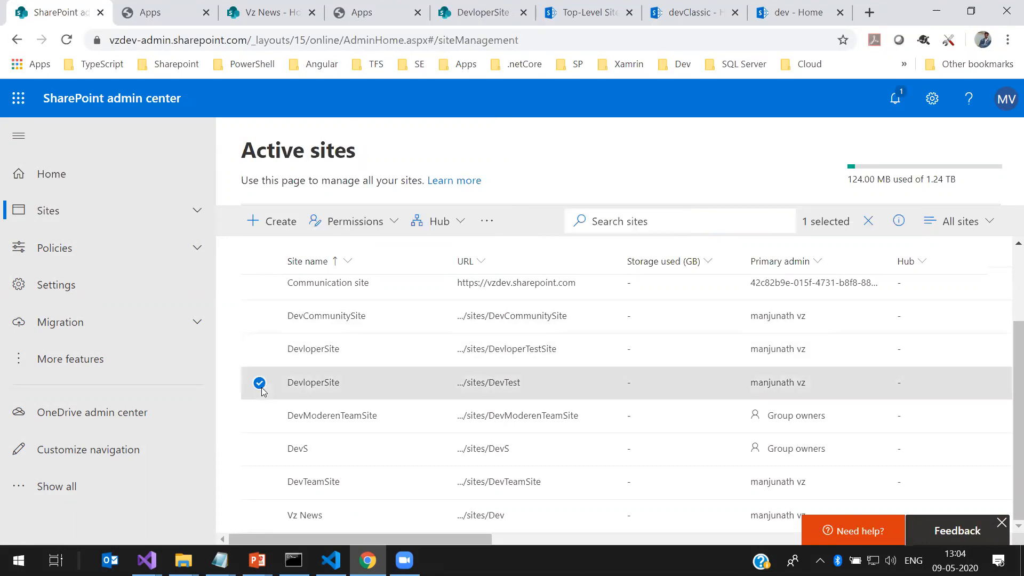
{"action": "left_click", "coordinate": [457, 222]}
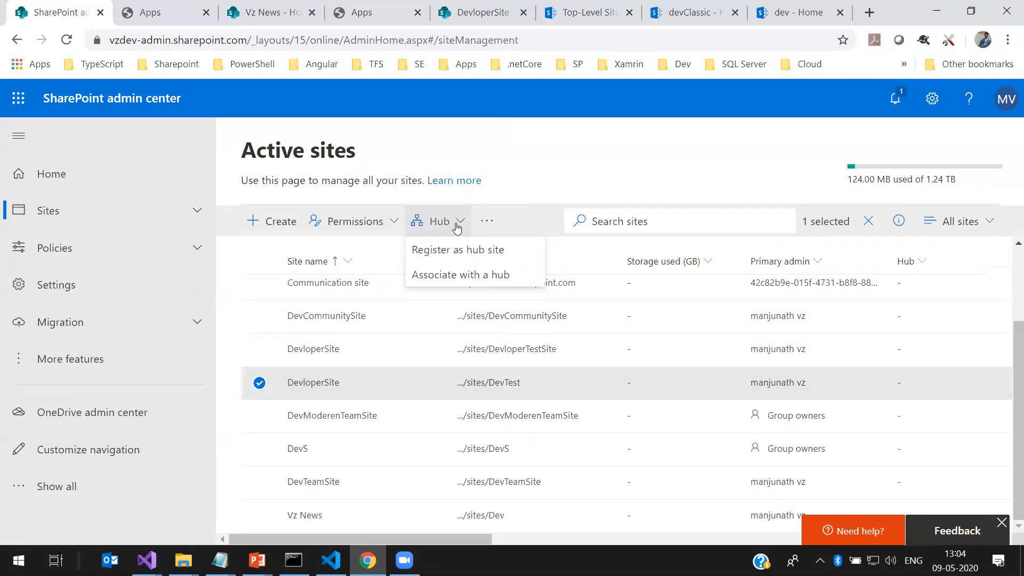
{"action": "left_click", "coordinate": [457, 272]}
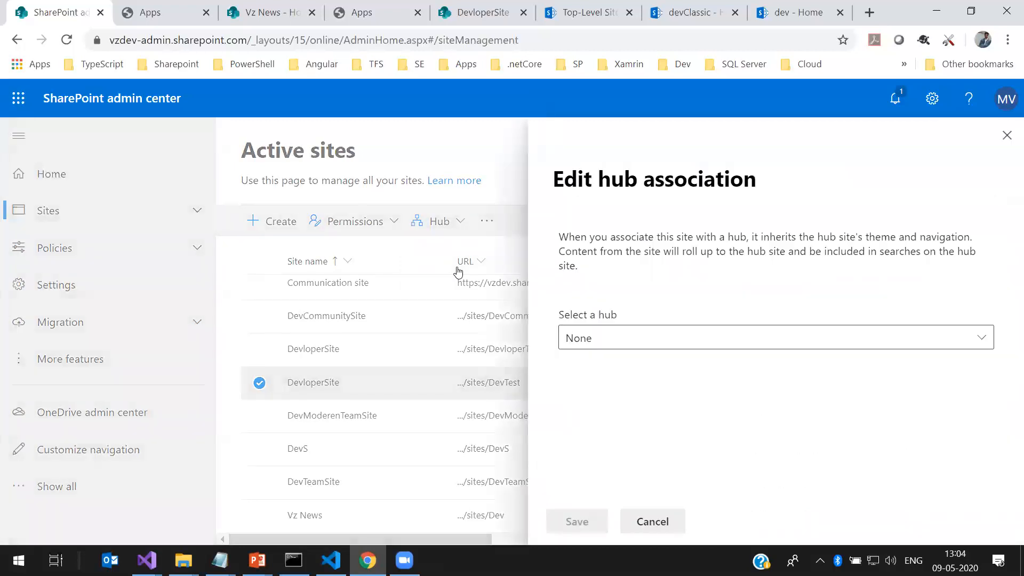
{"action": "left_click", "coordinate": [991, 348]}
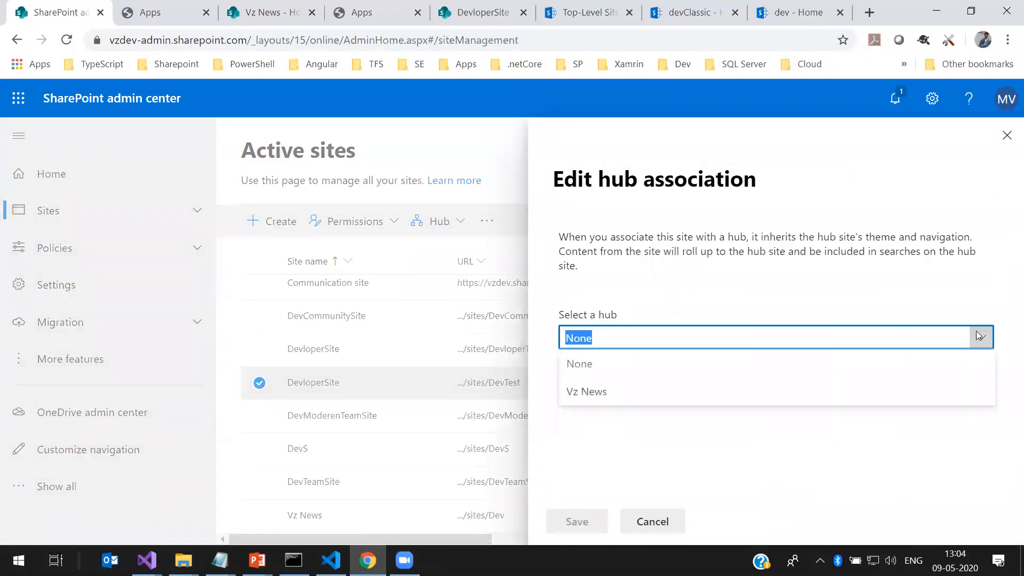
{"action": "left_click", "coordinate": [616, 398]}
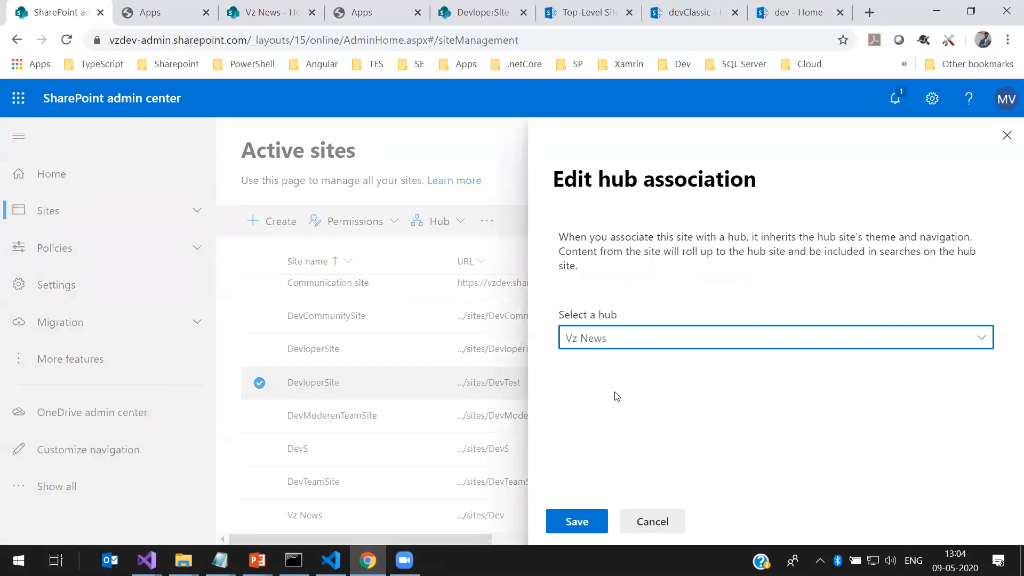
{"action": "left_click", "coordinate": [594, 523]}
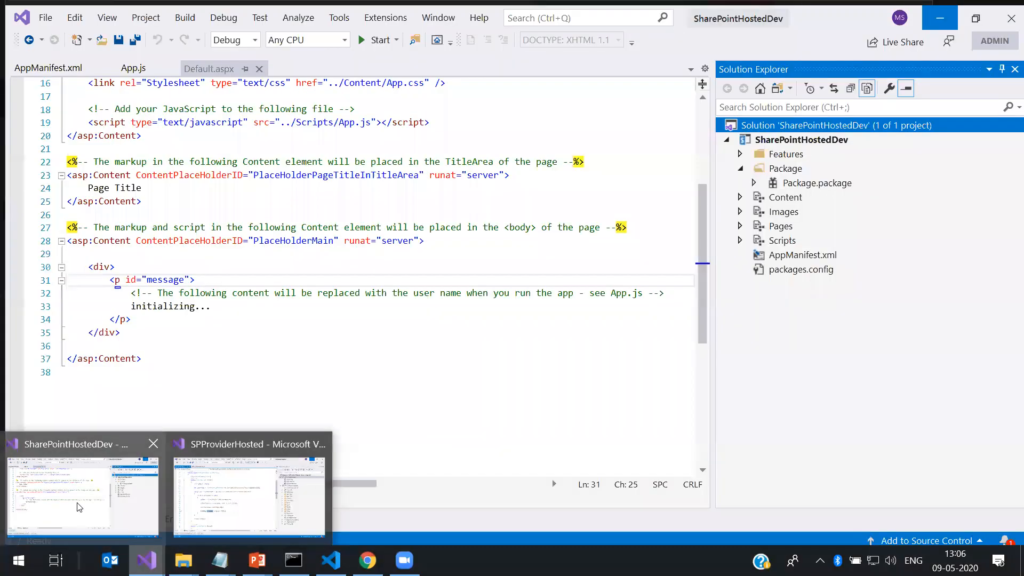
Switch to the SharePointHostedDev solution in Visual Studio and clear the new project template search to list all Office templates
{"action": "left_click", "coordinate": [77, 496]}
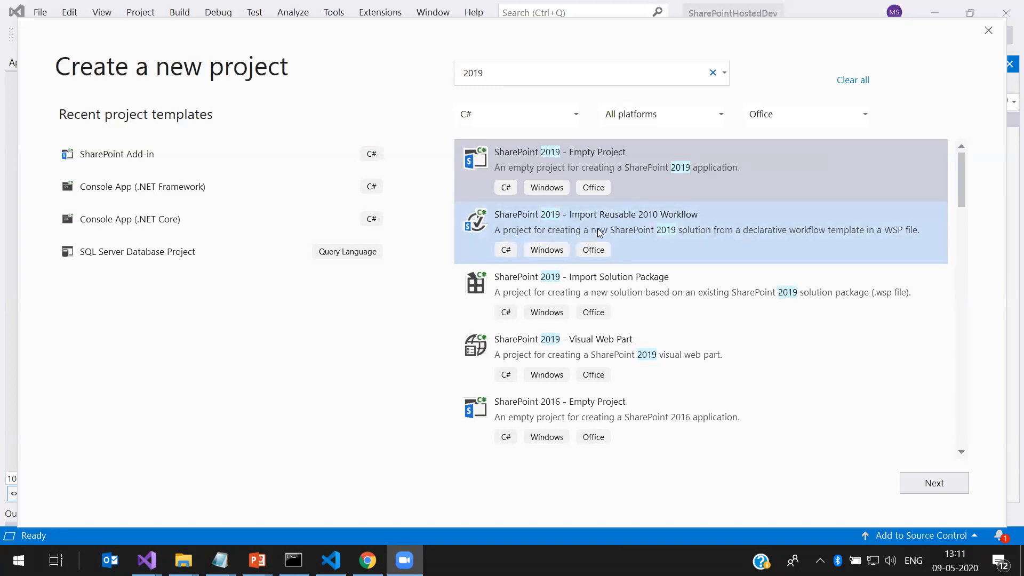
{"action": "left_click", "coordinate": [712, 72]}
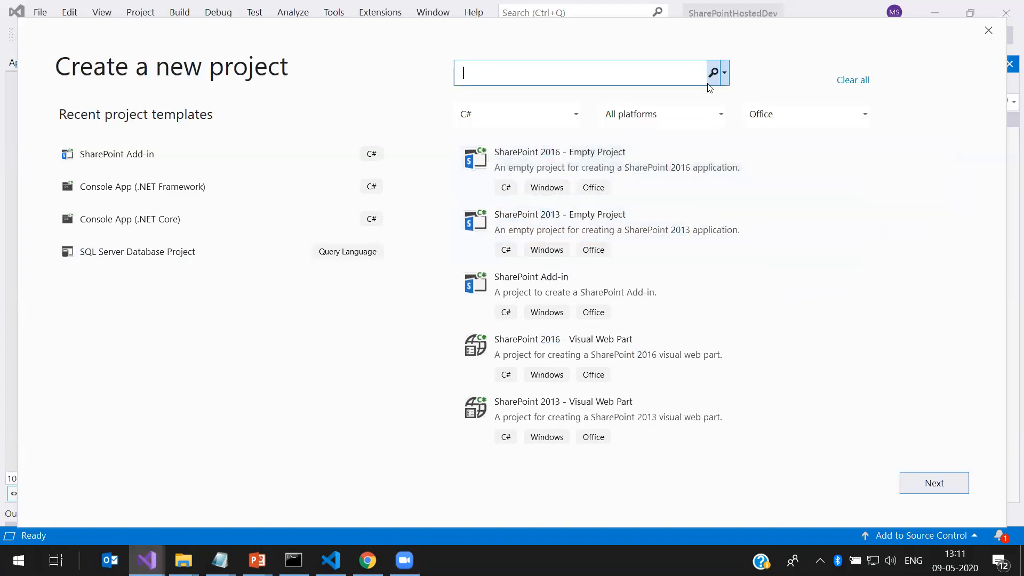
{"action": "scroll", "coordinate": [862, 247], "scroll_direction": "down", "scroll_amount": 15}
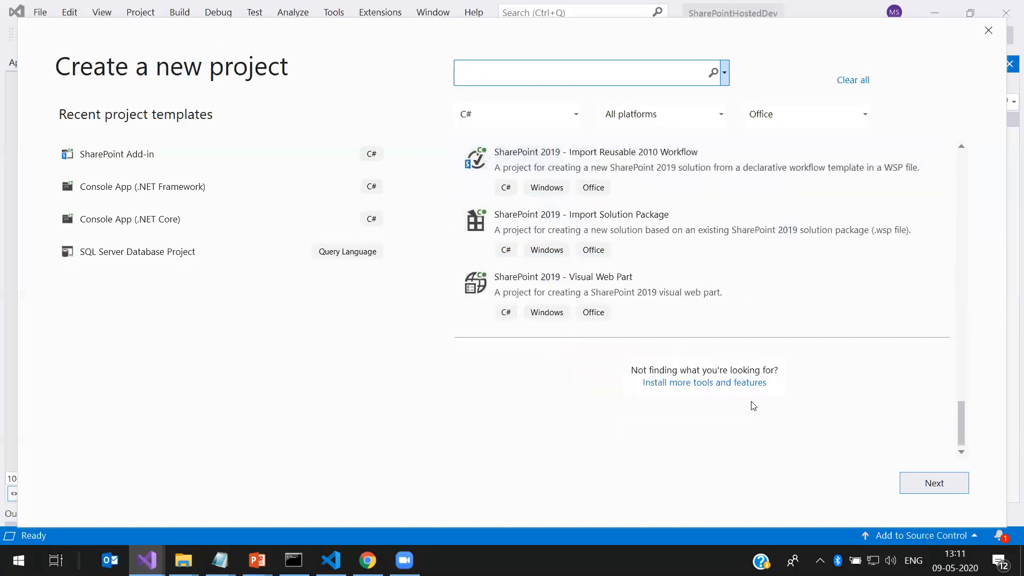
Open the installer for more tools and features, review the installed workloads, and close the installer
{"action": "left_click", "coordinate": [714, 393]}
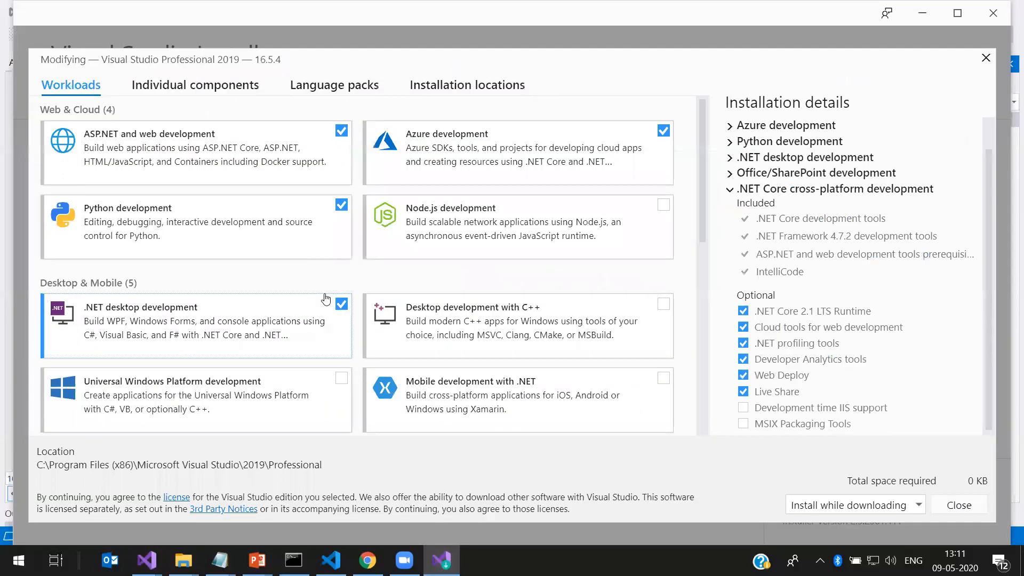
{"action": "scroll", "coordinate": [429, 299], "scroll_direction": "down", "scroll_amount": 8}
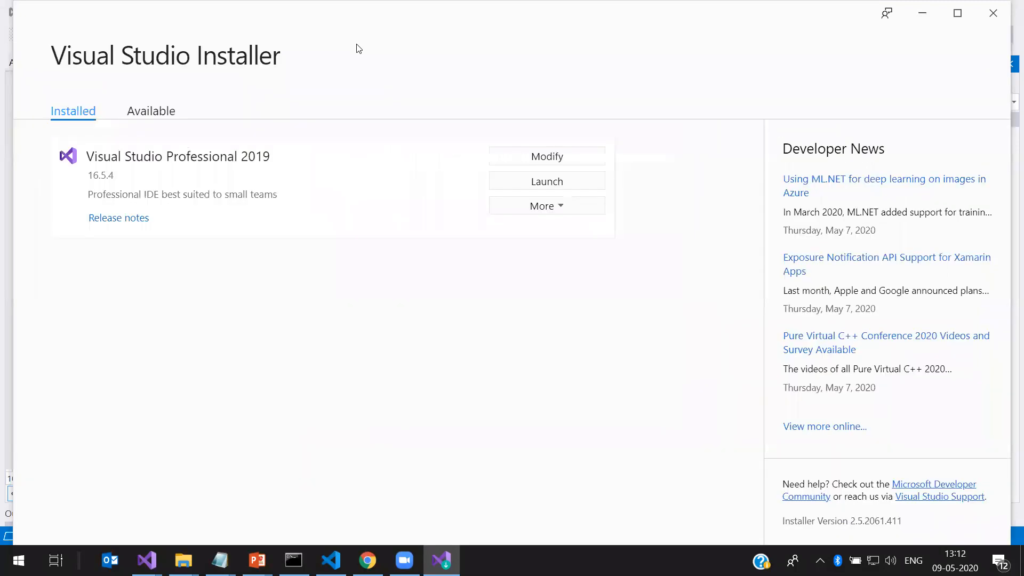
{"action": "left_click", "coordinate": [999, 24]}
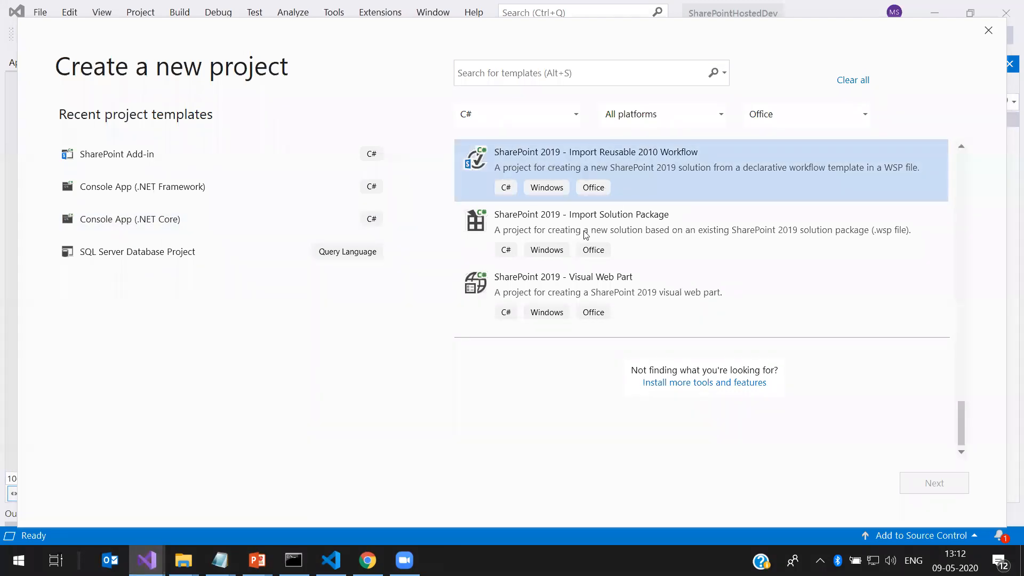
Look through the C# Office project templates, comparing the SharePoint 2013, 2016 and 2019 projects
{"action": "scroll", "coordinate": [572, 240], "scroll_direction": "up", "scroll_amount": 5}
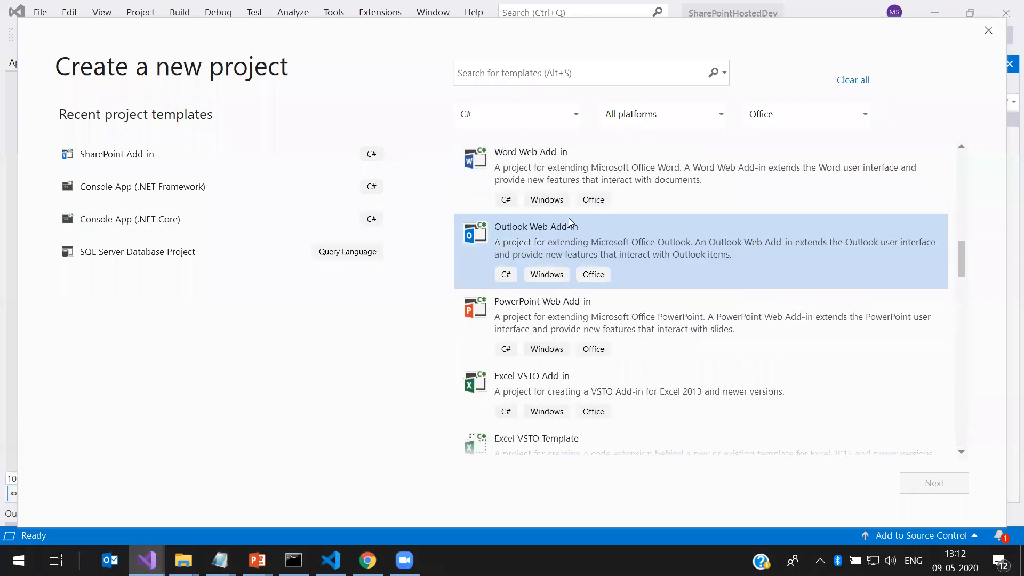
{"action": "scroll", "coordinate": [569, 218], "scroll_direction": "up", "scroll_amount": 5}
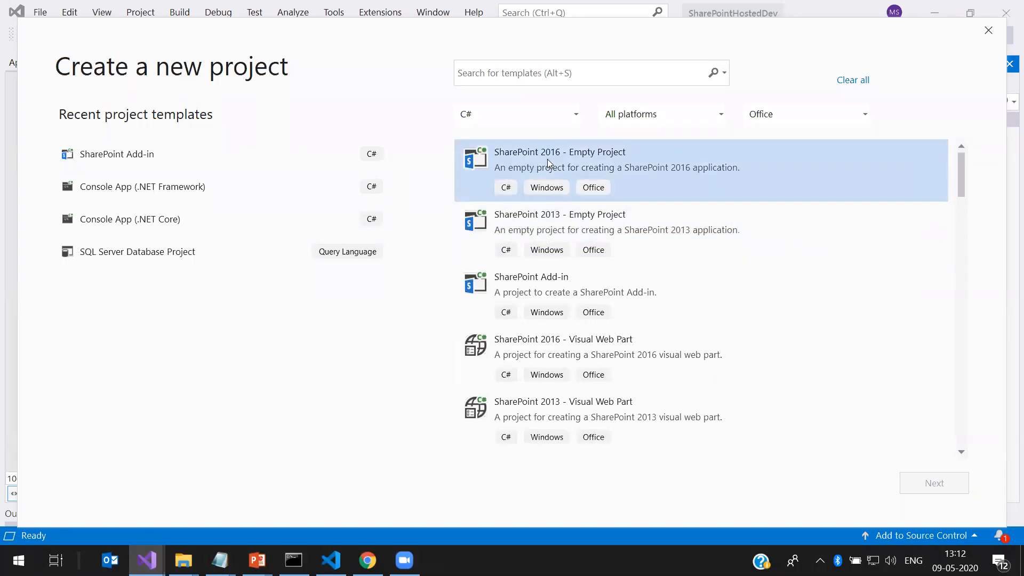
{"action": "left_click", "coordinate": [547, 158]}
{"action": "scroll", "coordinate": [555, 174], "scroll_direction": "down", "scroll_amount": 5}
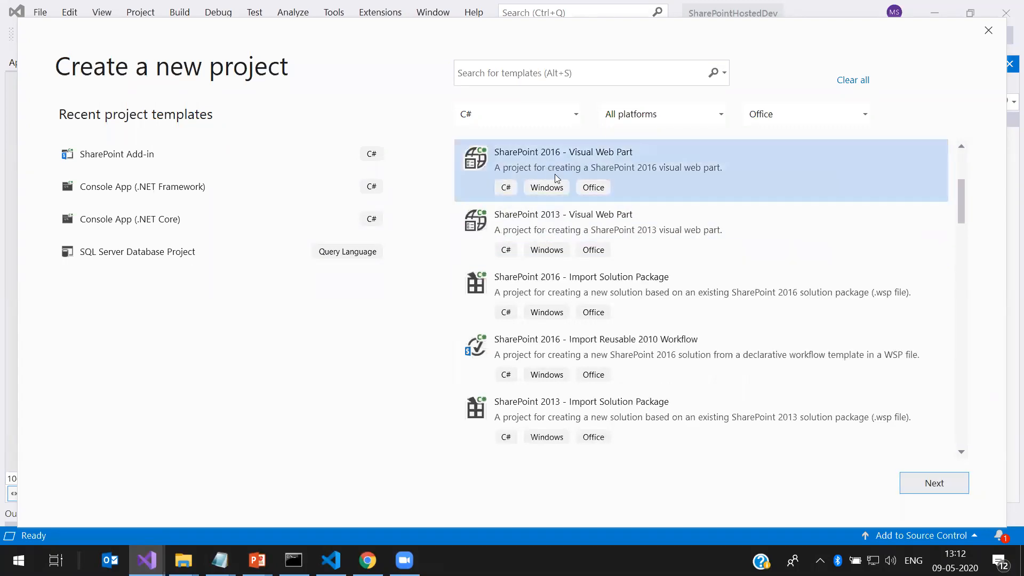
{"action": "scroll", "coordinate": [643, 172], "scroll_direction": "down", "scroll_amount": 10}
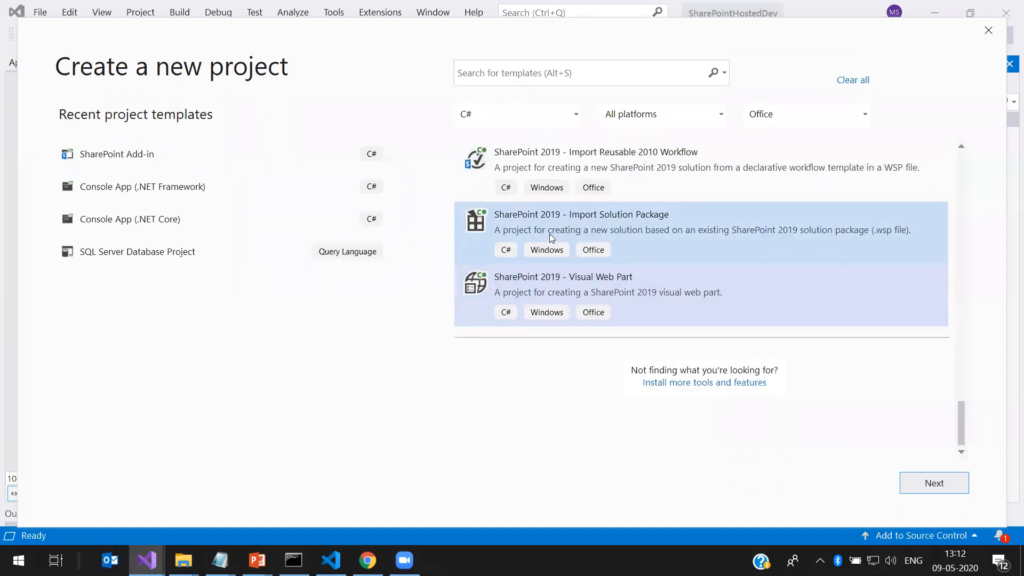
{"action": "scroll", "coordinate": [549, 234], "scroll_direction": "up", "scroll_amount": 15}
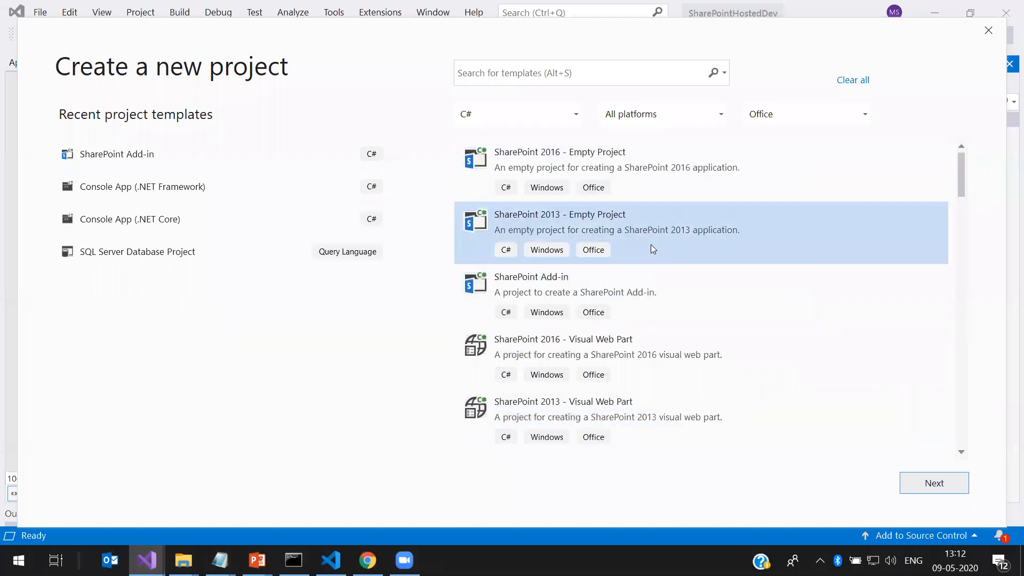
{"action": "scroll", "coordinate": [651, 249], "scroll_direction": "down", "scroll_amount": 5}
{"action": "scroll", "coordinate": [643, 328], "scroll_direction": "up", "scroll_amount": 5}
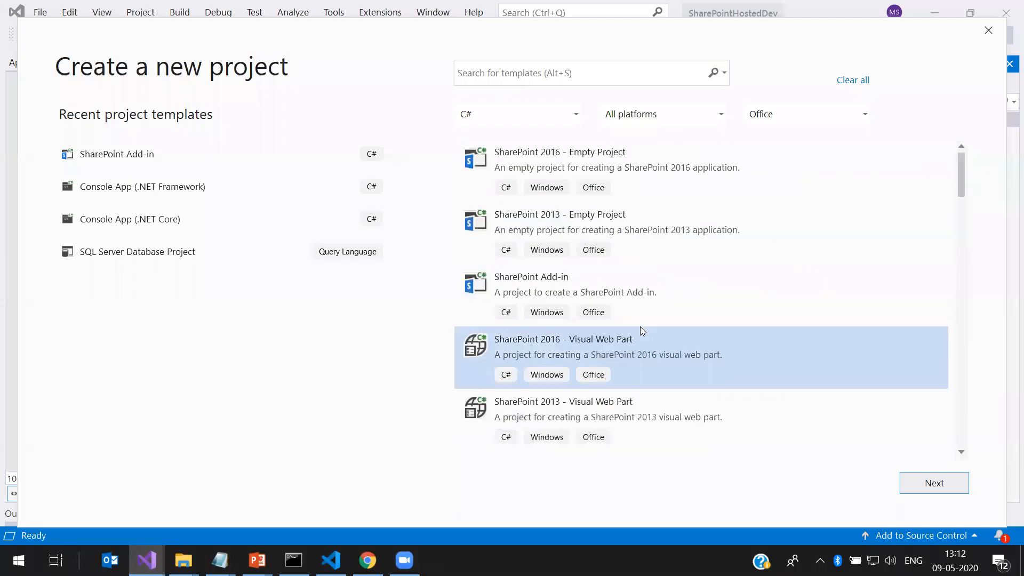
{"action": "left_click", "coordinate": [641, 324]}
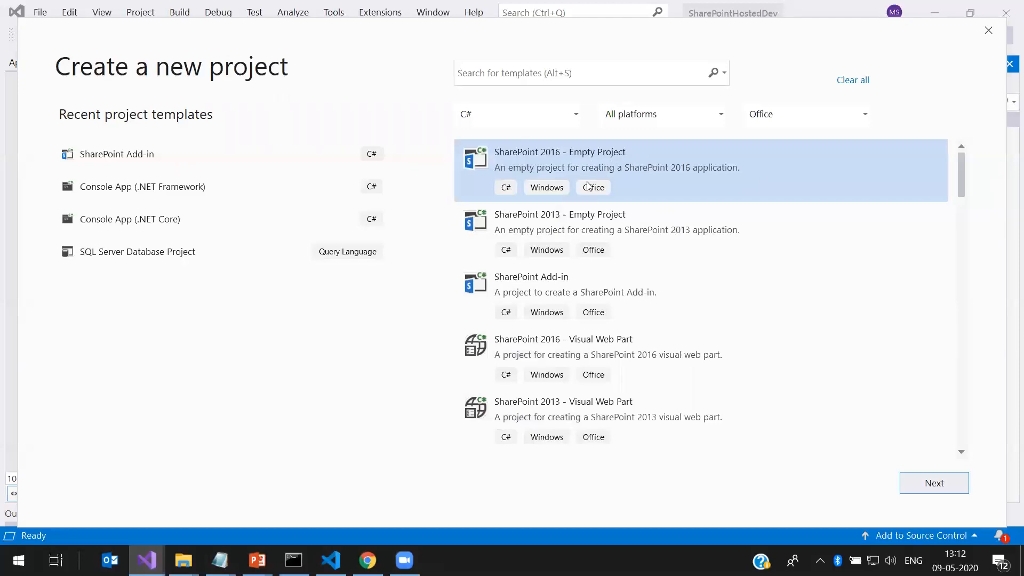
Create a SharePoint Add-in project named SharePointAddIn1 in D:\MS\VzSP with .NET Framework 4.7.2
{"action": "left_click", "coordinate": [631, 294]}
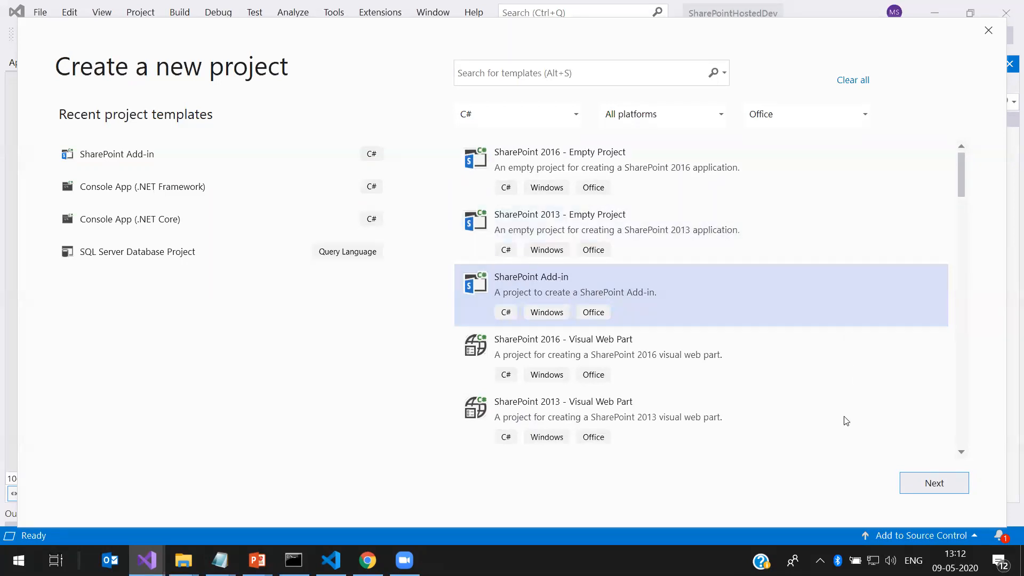
{"action": "left_click", "coordinate": [955, 482]}
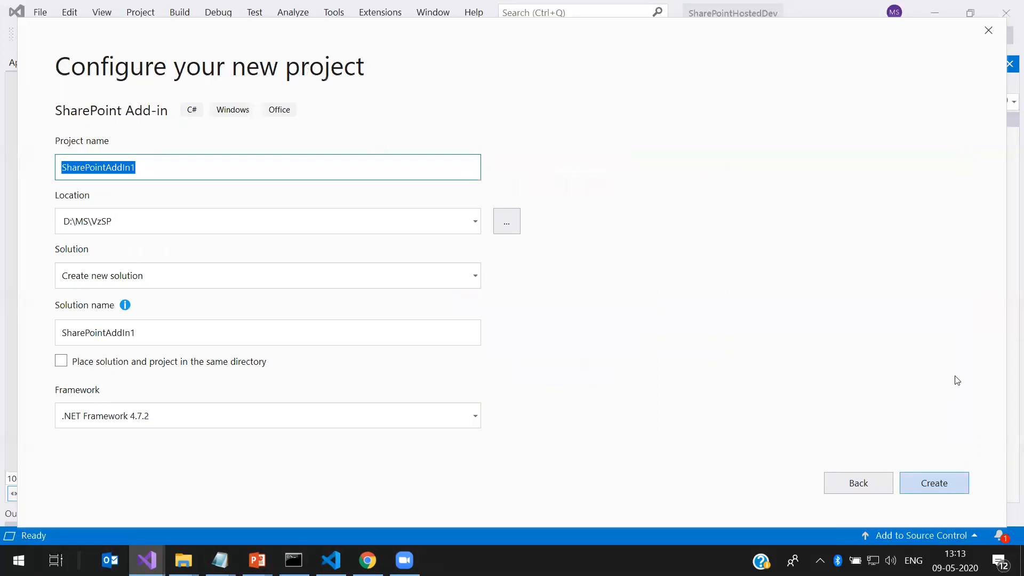
{"action": "left_click", "coordinate": [222, 167]}
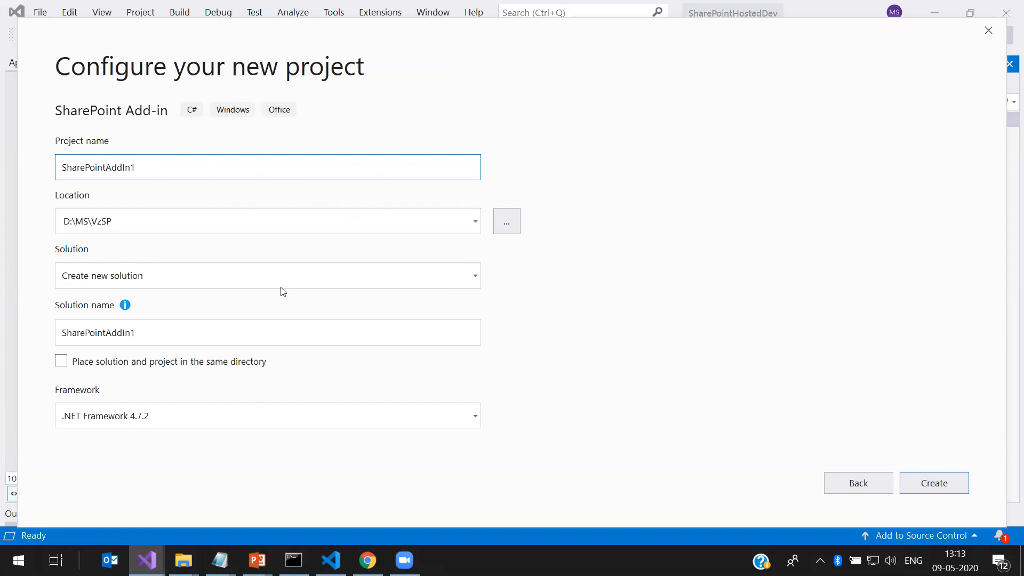
{"action": "left_click", "coordinate": [931, 479]}
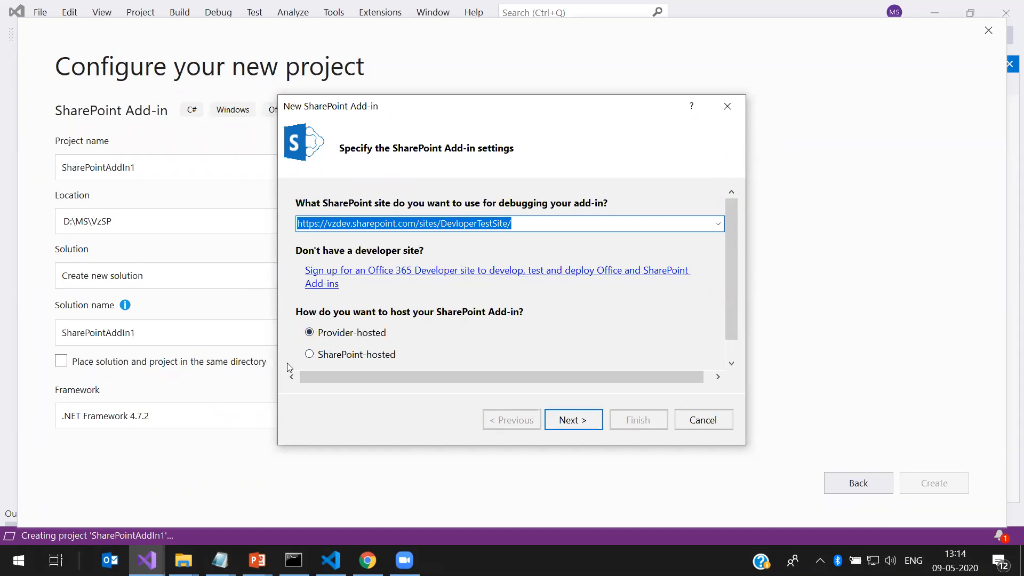
Set the add-in to SharePoint-hosted, review the target version choices, and return to the debugging site address
{"action": "left_click", "coordinate": [320, 358]}
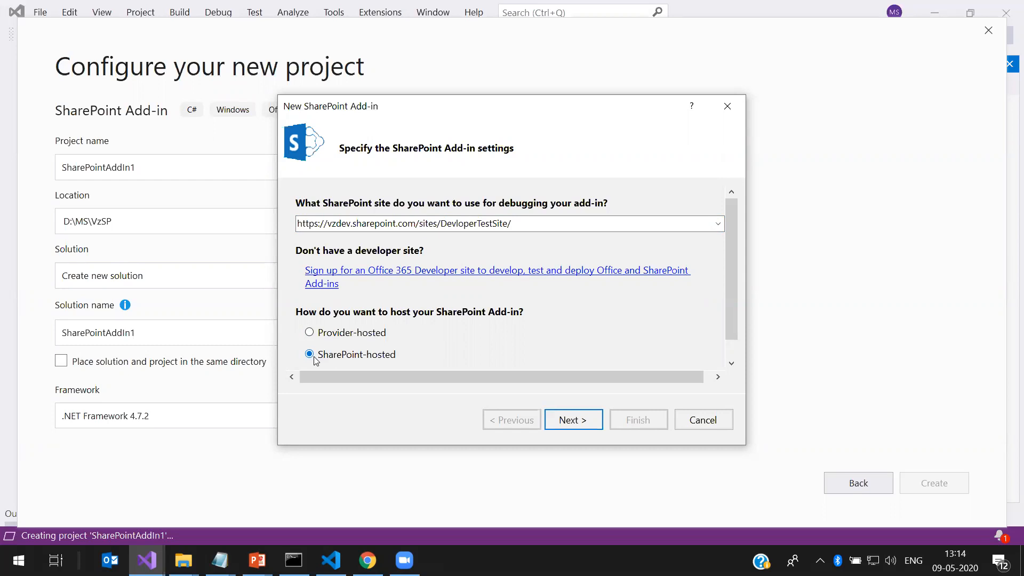
{"action": "left_click", "coordinate": [574, 419]}
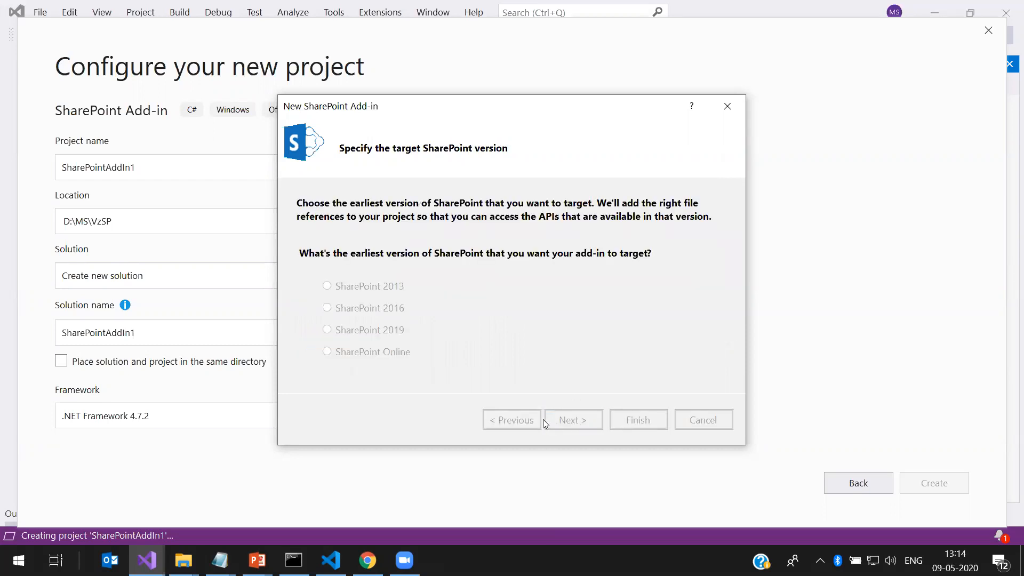
{"action": "left_click", "coordinate": [503, 419]}
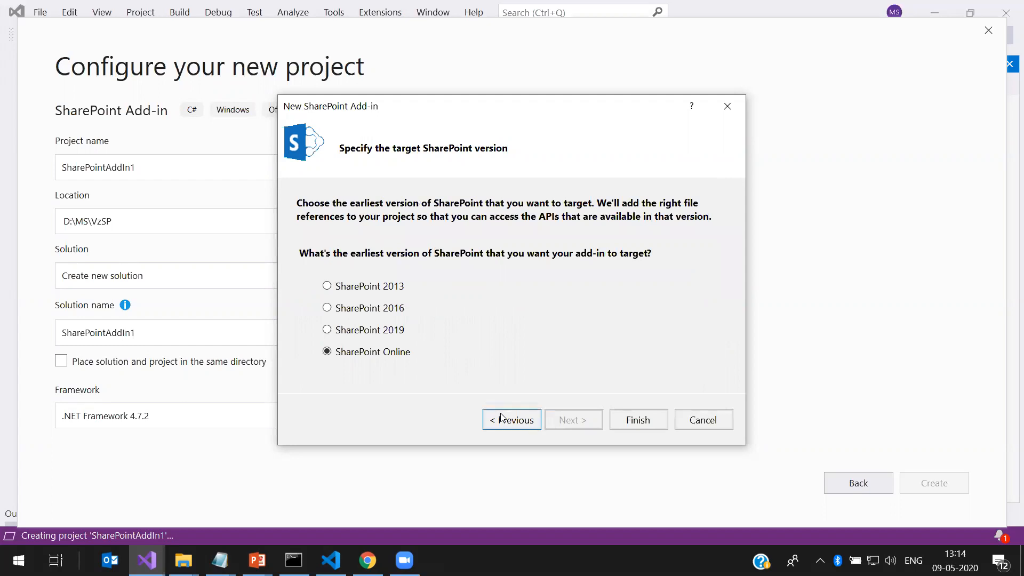
{"action": "left_click", "coordinate": [525, 227]}
{"action": "left_click_drag", "start_coordinate": [521, 222], "coordinate": [297, 224]}
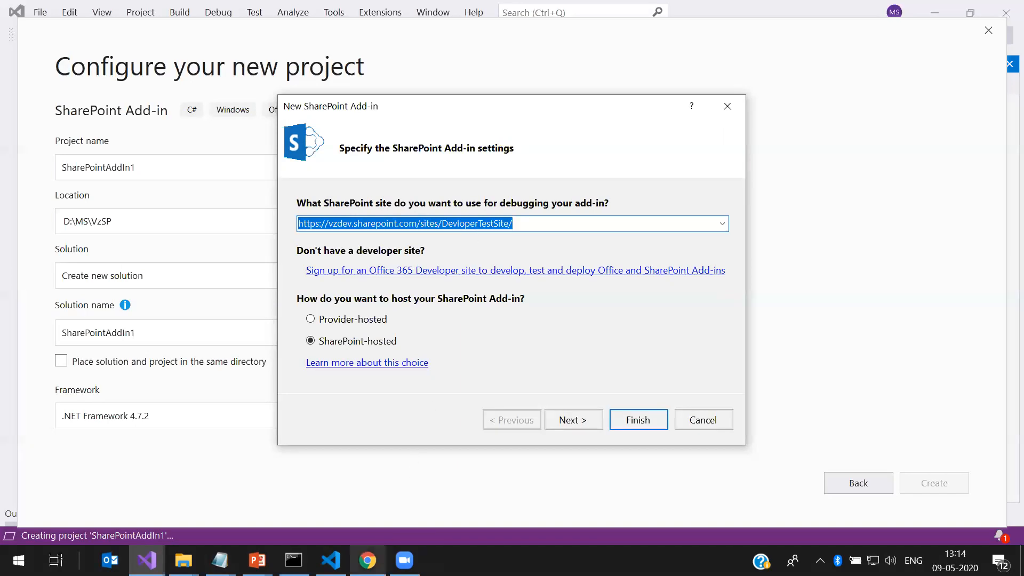
Switch to Chrome and open the site collections list in the classic SharePoint admin center
{"action": "left_click", "coordinate": [368, 560]}
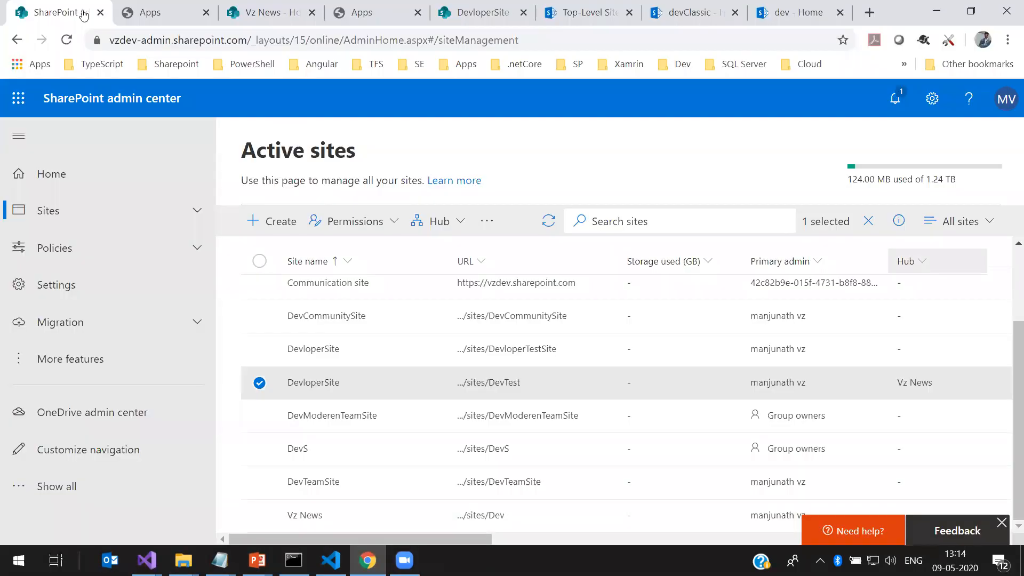
{"action": "left_click", "coordinate": [261, 12]}
{"action": "left_click", "coordinate": [155, 12]}
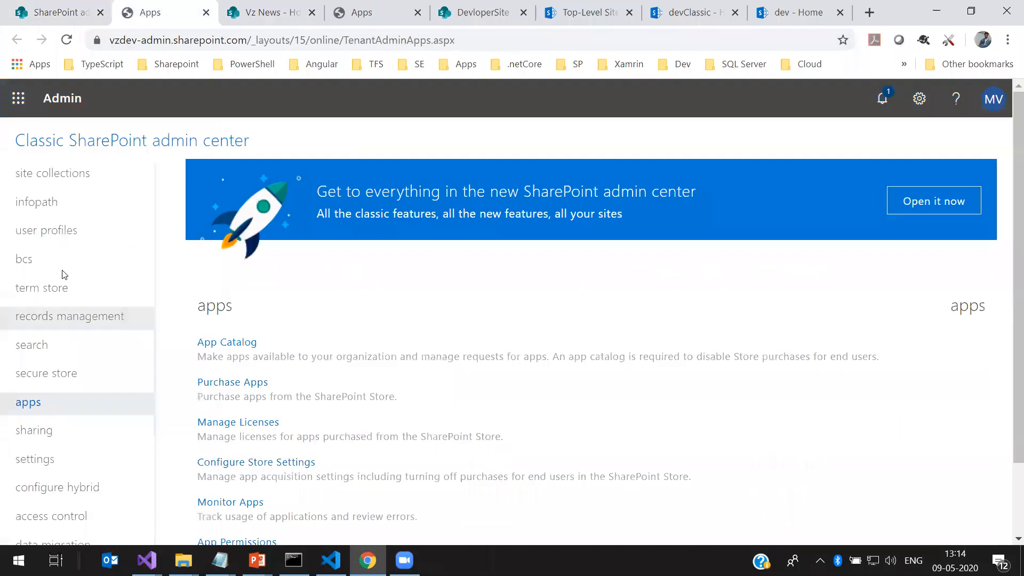
{"action": "left_click", "coordinate": [67, 175]}
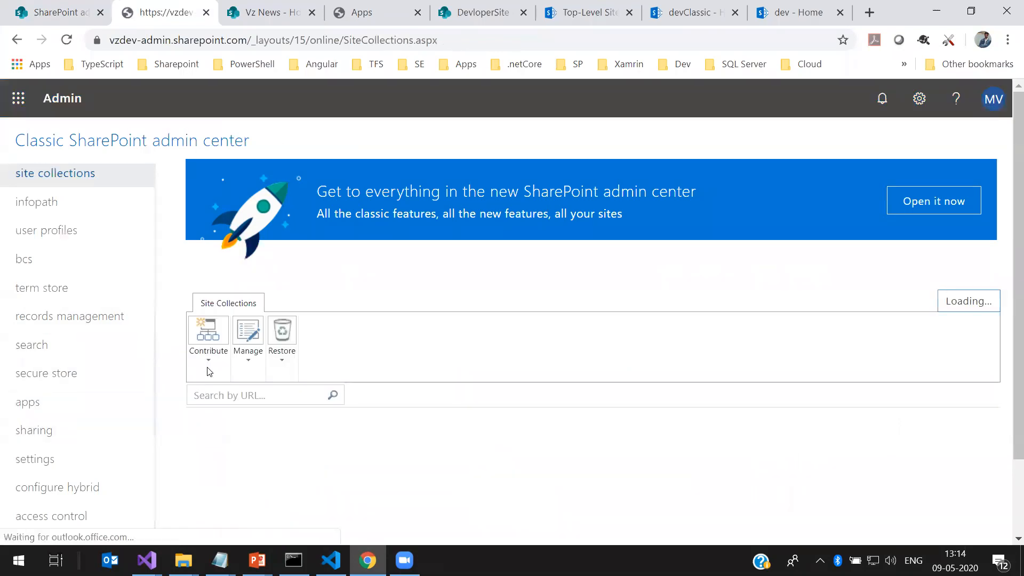
Examine the Developer Site template in the new site collection form, and close the form without creating a site
{"action": "left_click", "coordinate": [208, 365]}
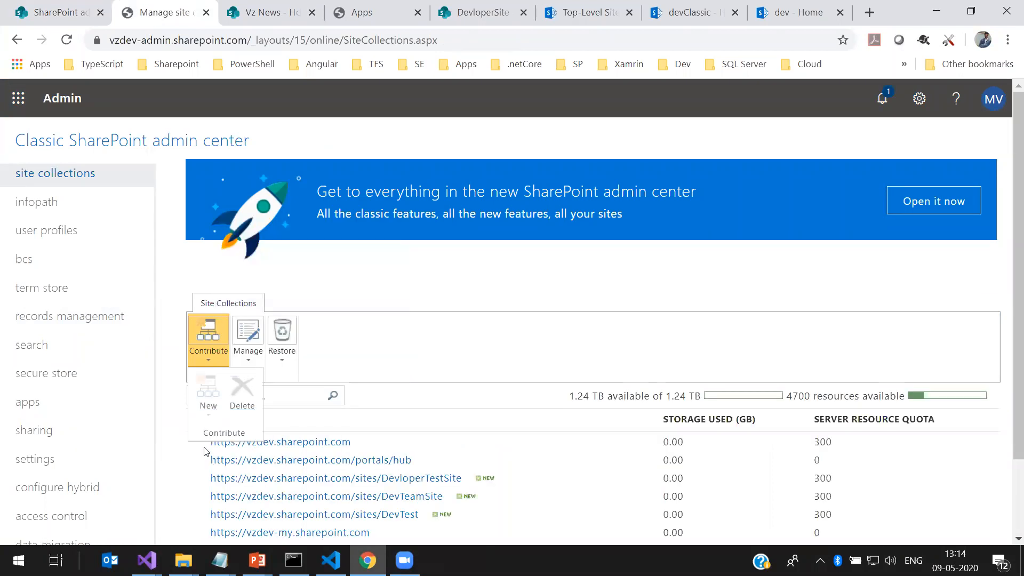
{"action": "left_click", "coordinate": [539, 275]}
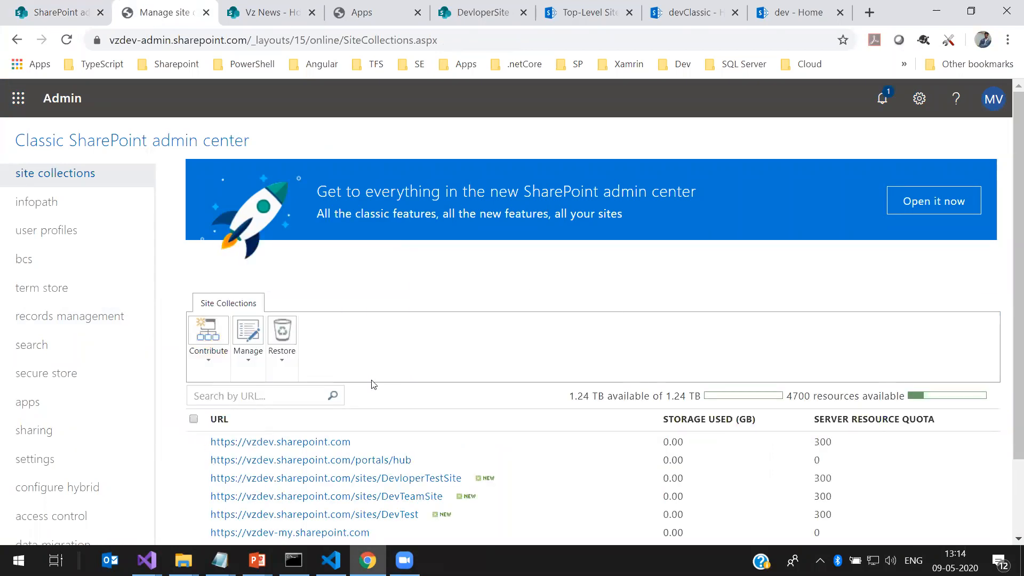
{"action": "left_click", "coordinate": [209, 358]}
{"action": "left_click", "coordinate": [209, 418]}
{"action": "left_click", "coordinate": [212, 432]}
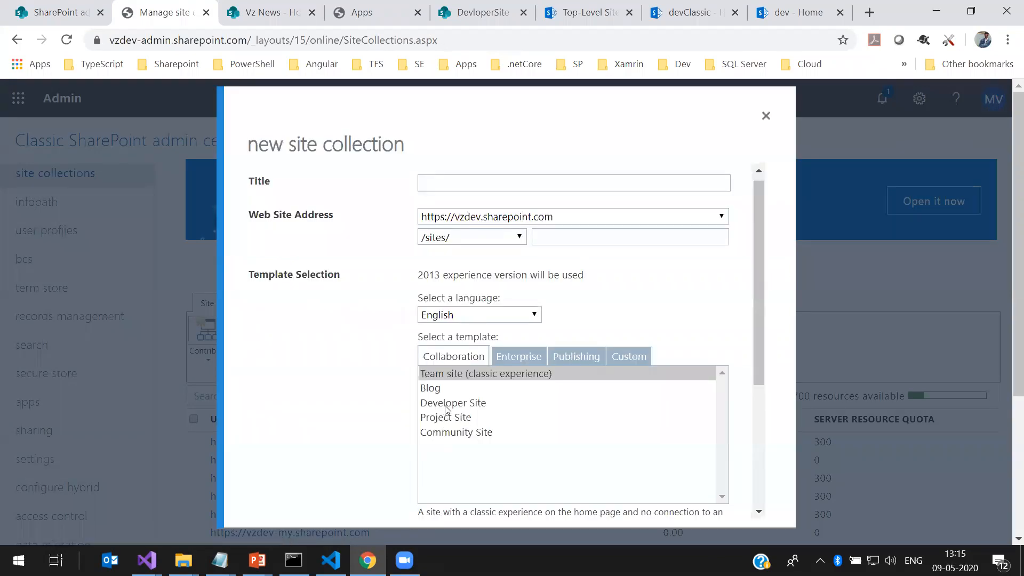
{"action": "left_click", "coordinate": [446, 406]}
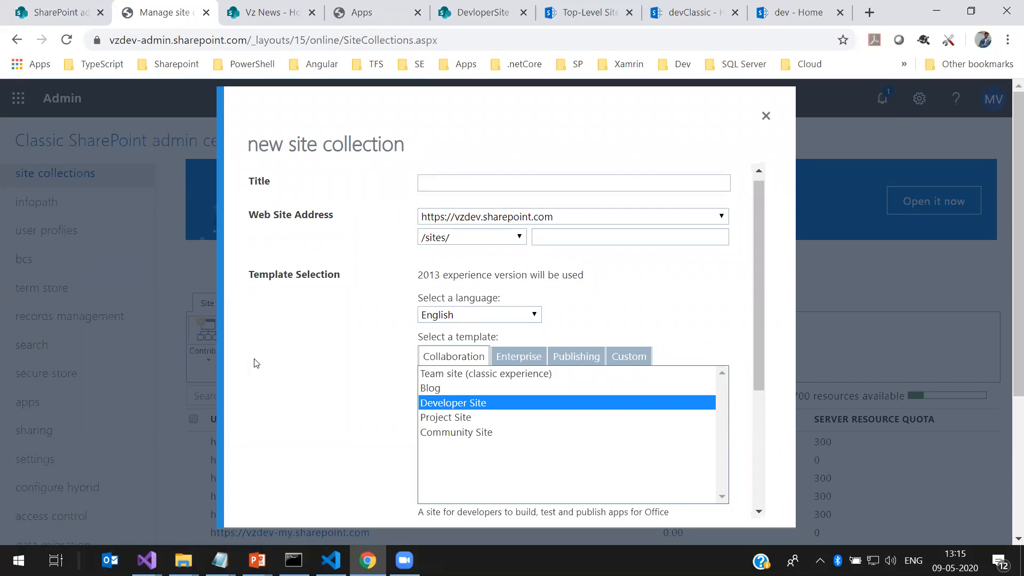
{"action": "left_click", "coordinate": [766, 115]}
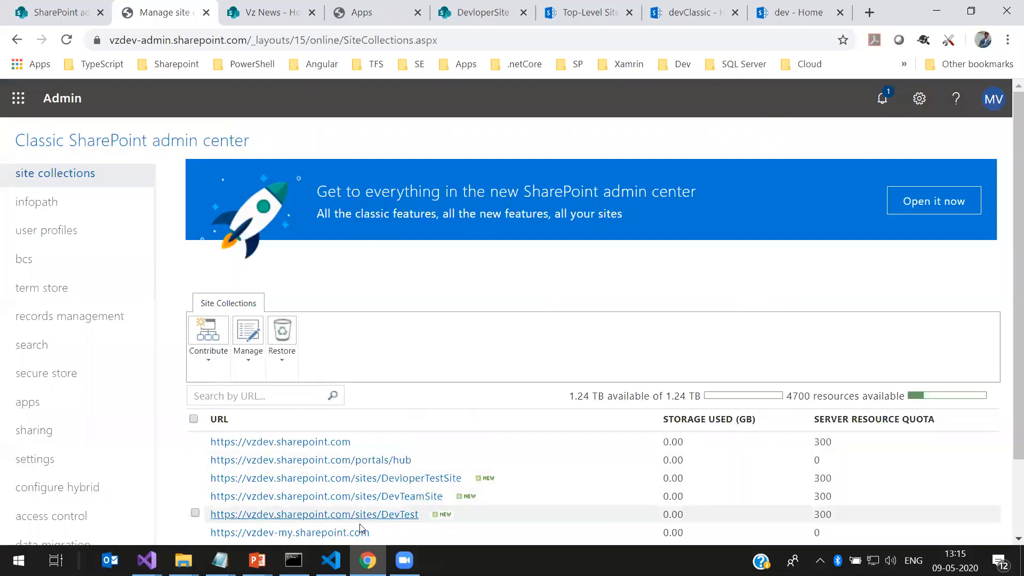
Switch to Visual Studio, review the add-in's hosting and target version choices, and cancel the New SharePoint Add-in wizard
{"action": "mouse_move", "coordinate": [148, 559]}
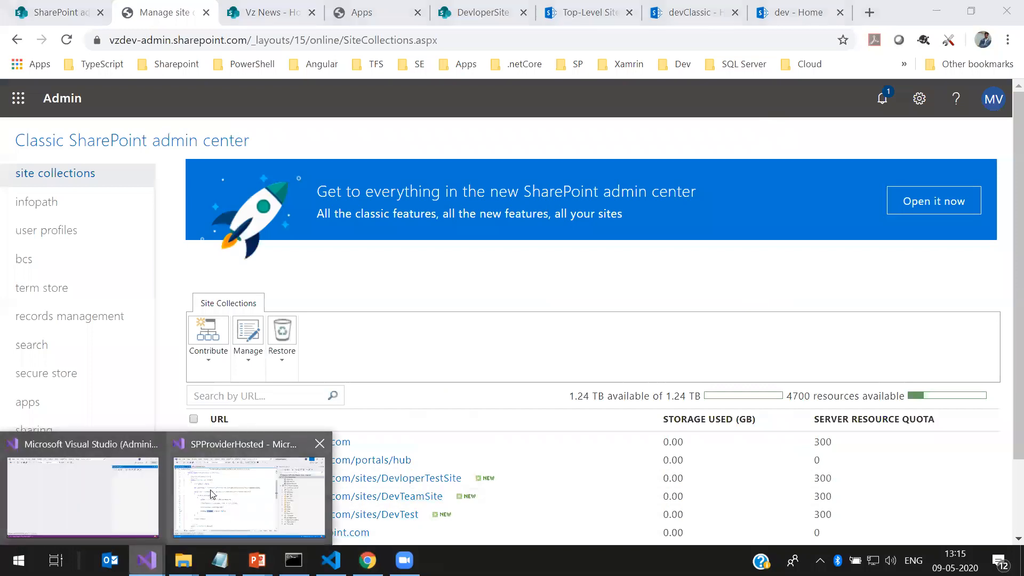
{"action": "left_click", "coordinate": [212, 495]}
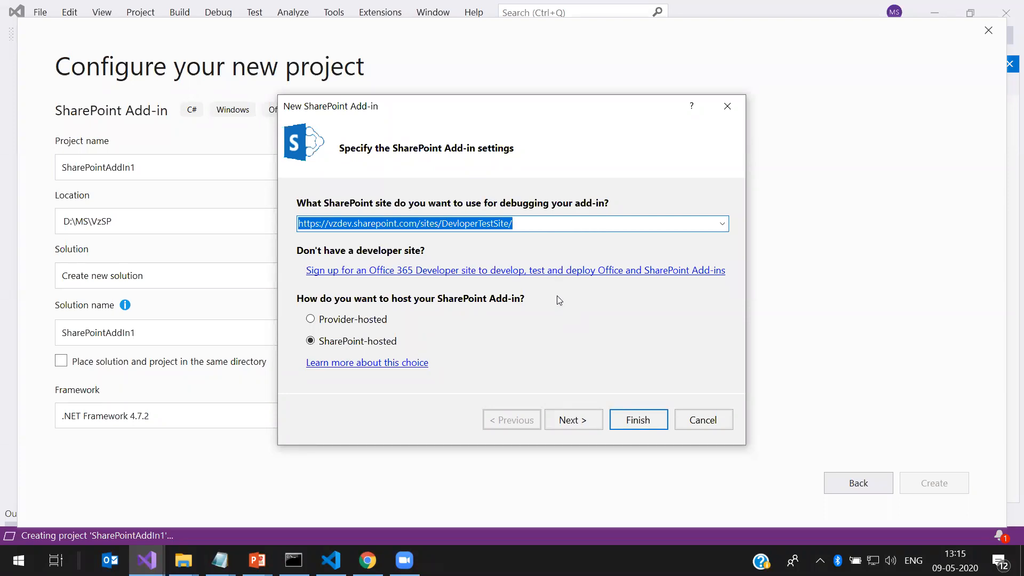
{"action": "left_click", "coordinate": [572, 424]}
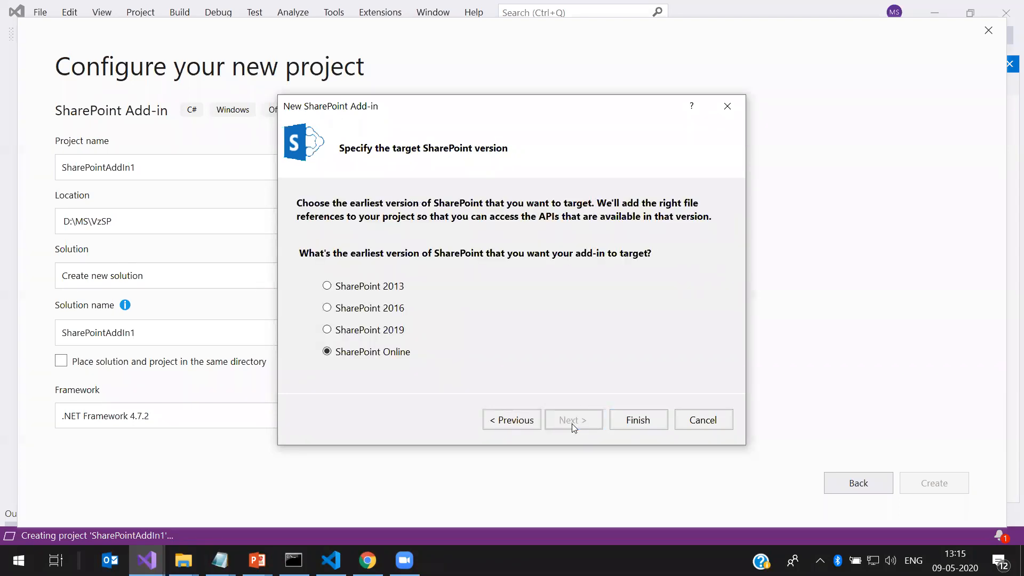
{"action": "left_click", "coordinate": [533, 420]}
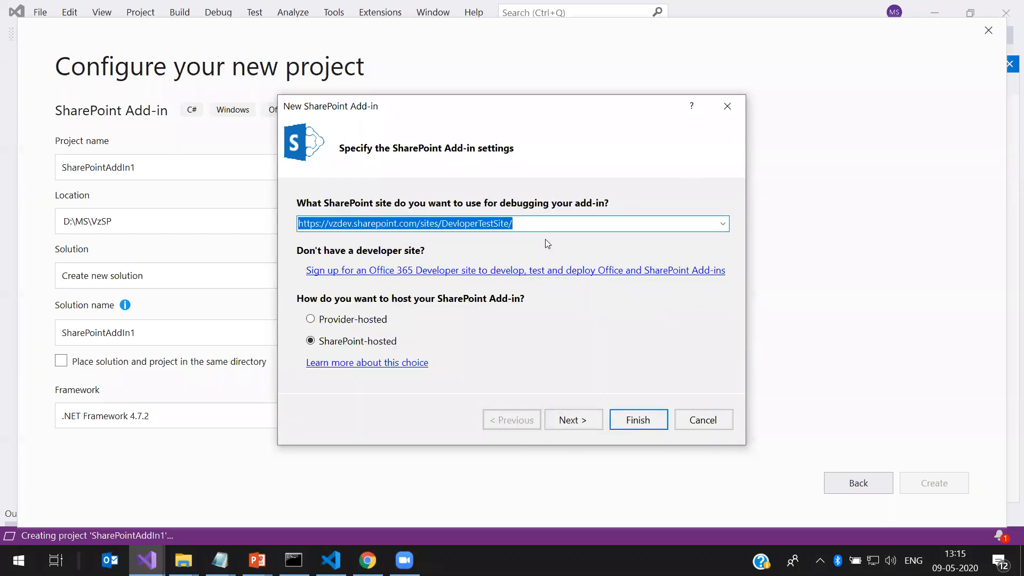
{"action": "left_click", "coordinate": [568, 419]}
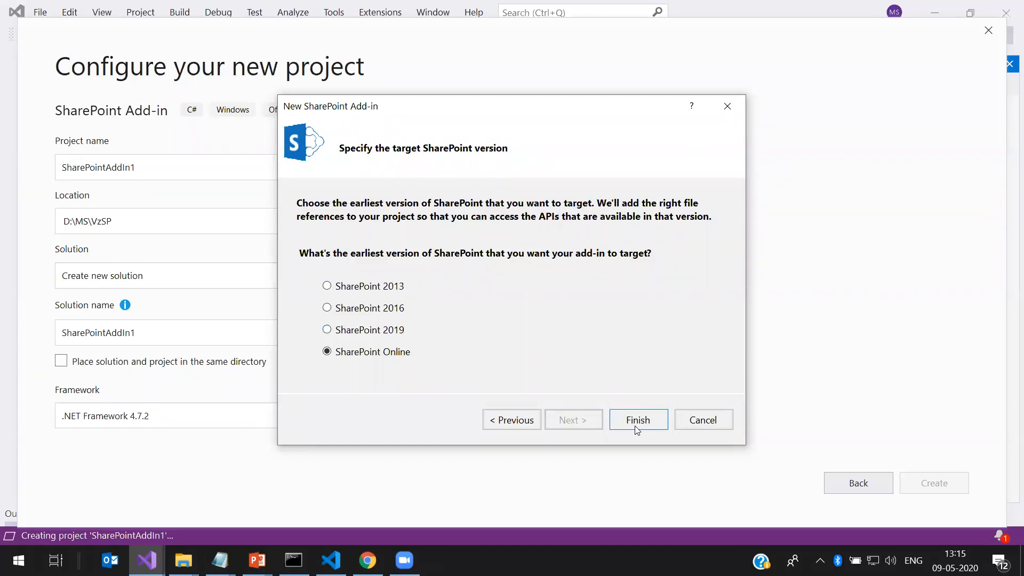
{"action": "left_click", "coordinate": [727, 106]}
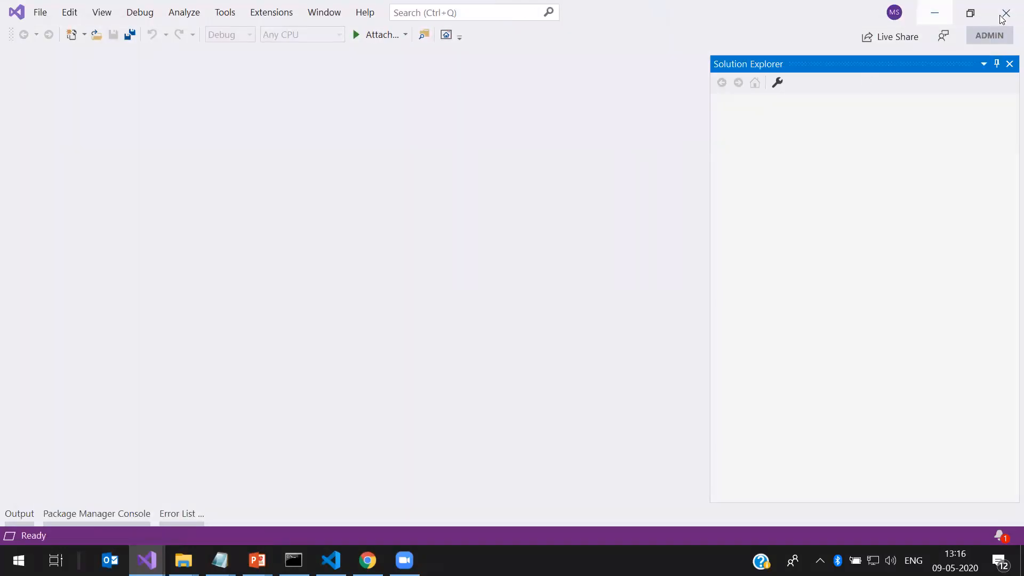
{"action": "left_click", "coordinate": [934, 12]}
{"action": "mouse_move", "coordinate": [147, 560]}
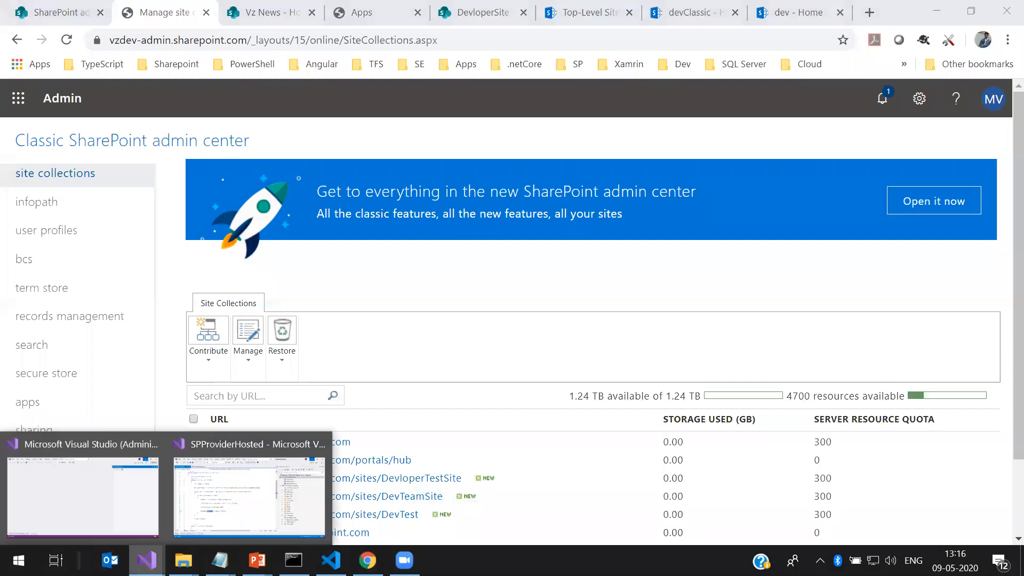
{"action": "left_click", "coordinate": [200, 509]}
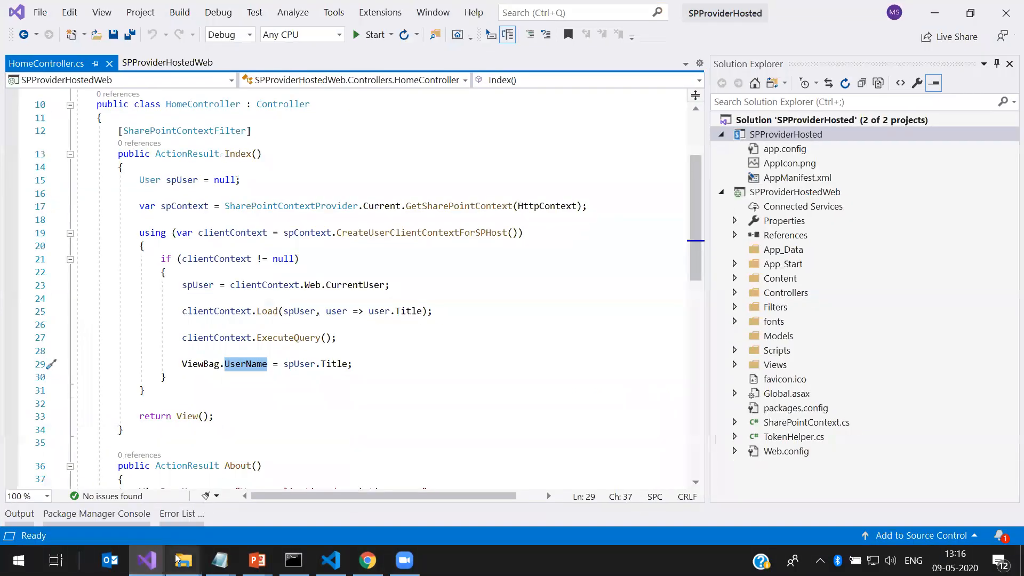
{"action": "mouse_move", "coordinate": [146, 560]}
{"action": "left_click", "coordinate": [104, 508]}
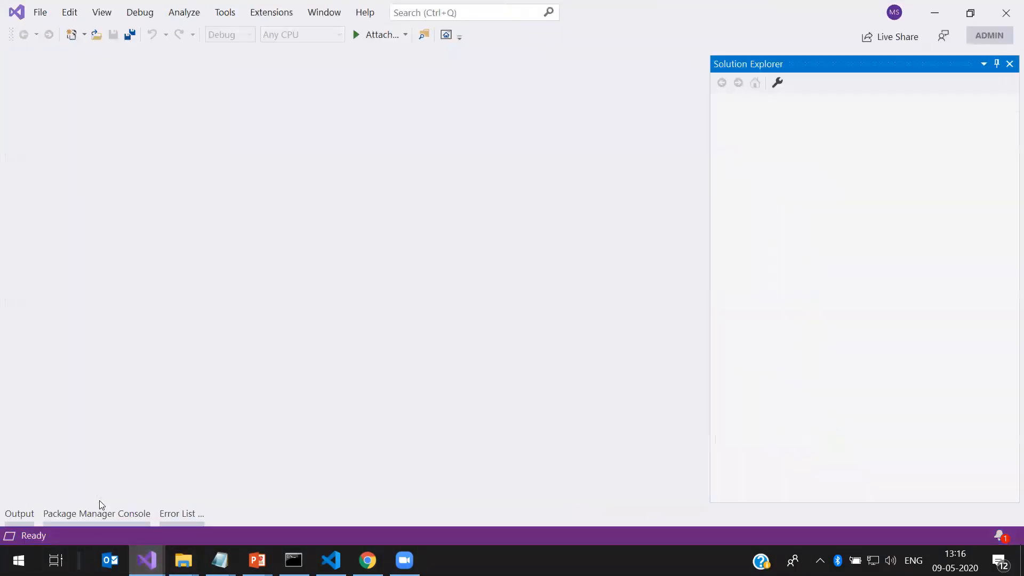
{"action": "left_click", "coordinate": [217, 515]}
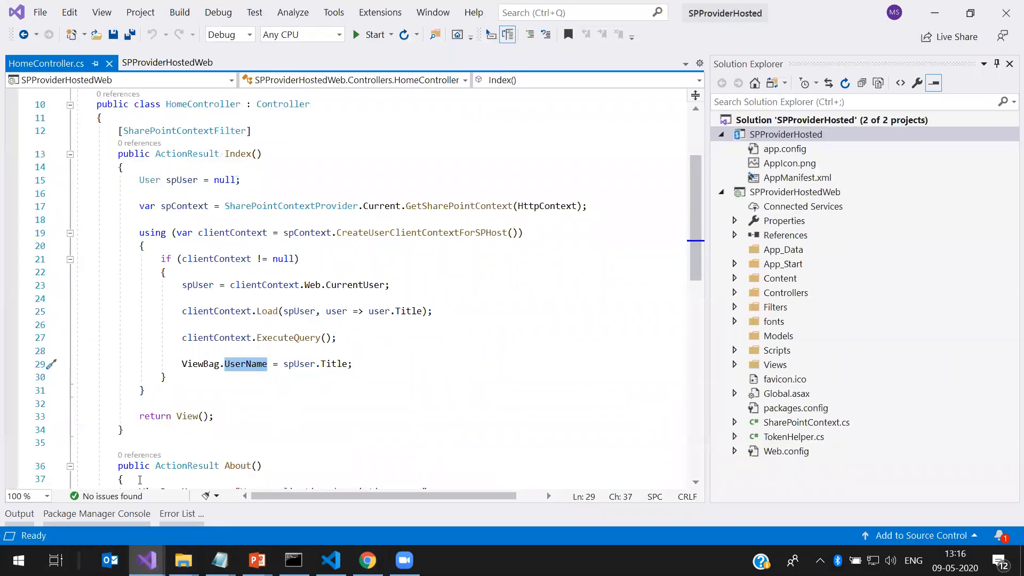
{"action": "left_click", "coordinate": [147, 560]}
{"action": "left_click", "coordinate": [74, 489]}
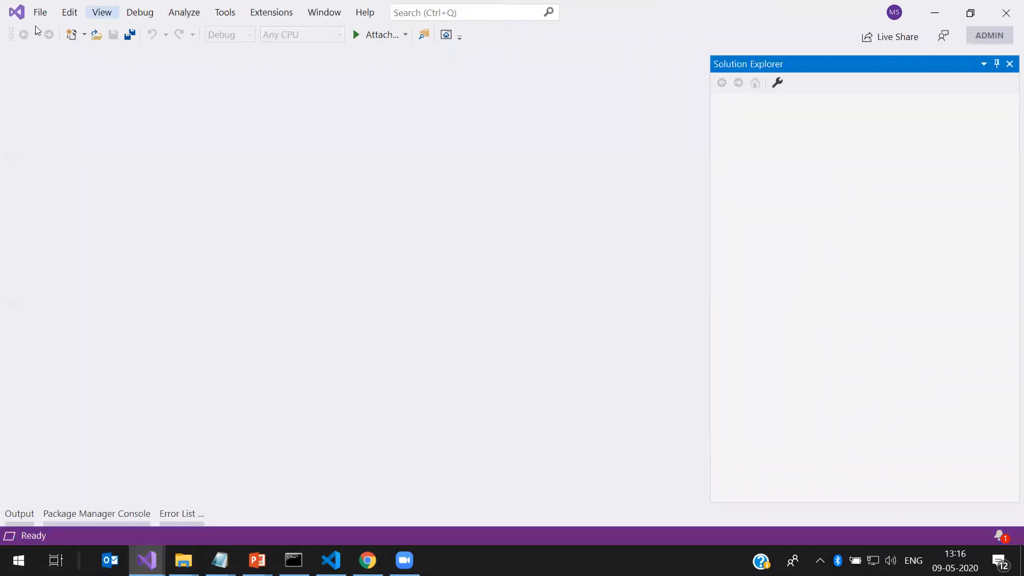
{"action": "left_click", "coordinate": [40, 11]}
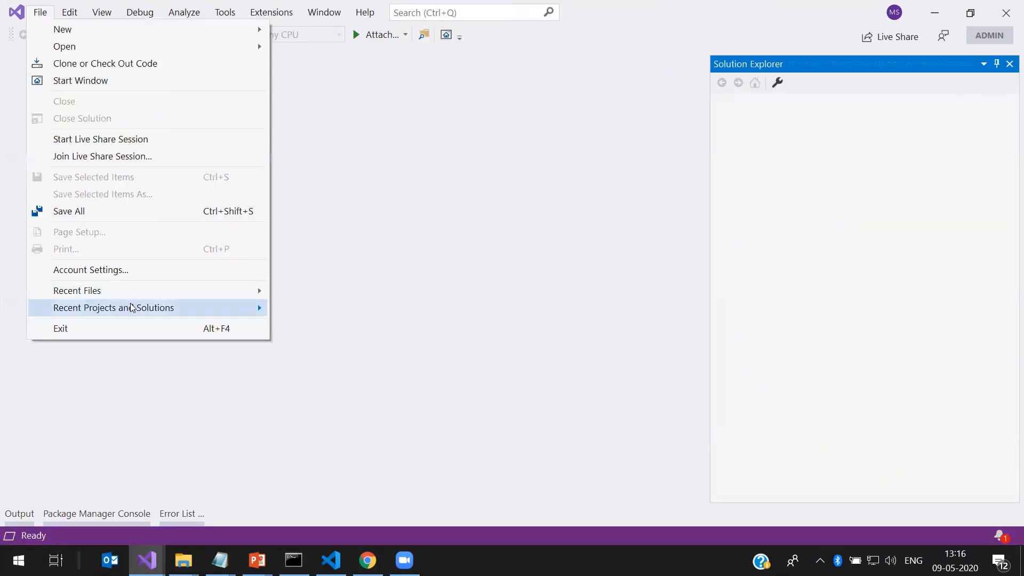
{"action": "mouse_move", "coordinate": [158, 309]}
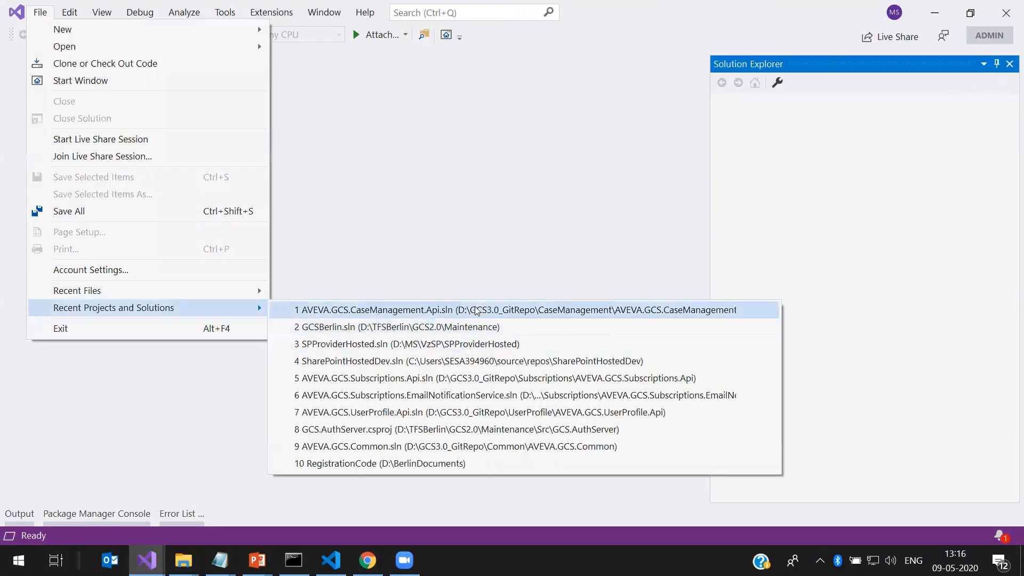
{"action": "left_click", "coordinate": [439, 244]}
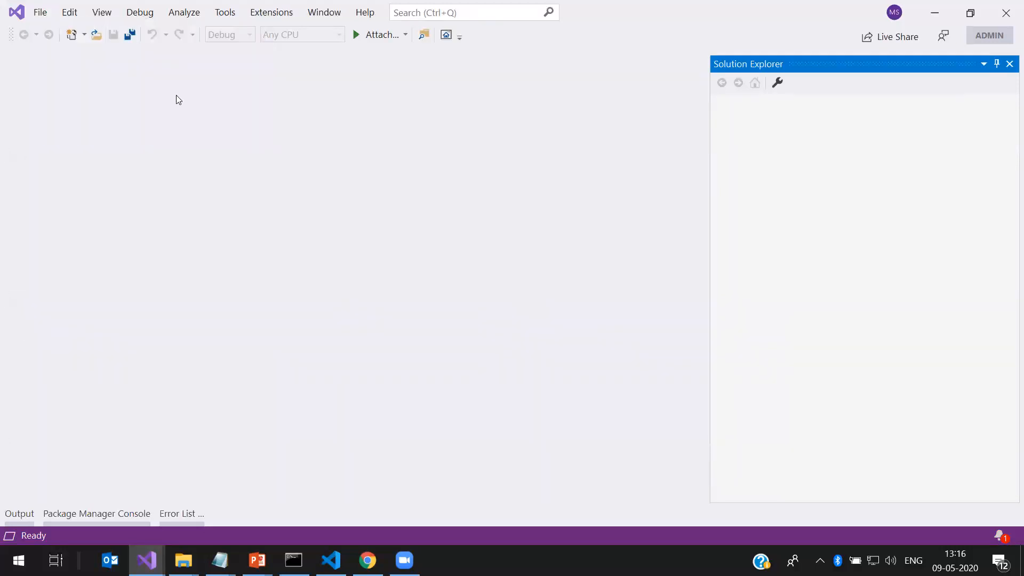
Start a new project from the C# SharePoint Add-in template
{"action": "left_click", "coordinate": [40, 12]}
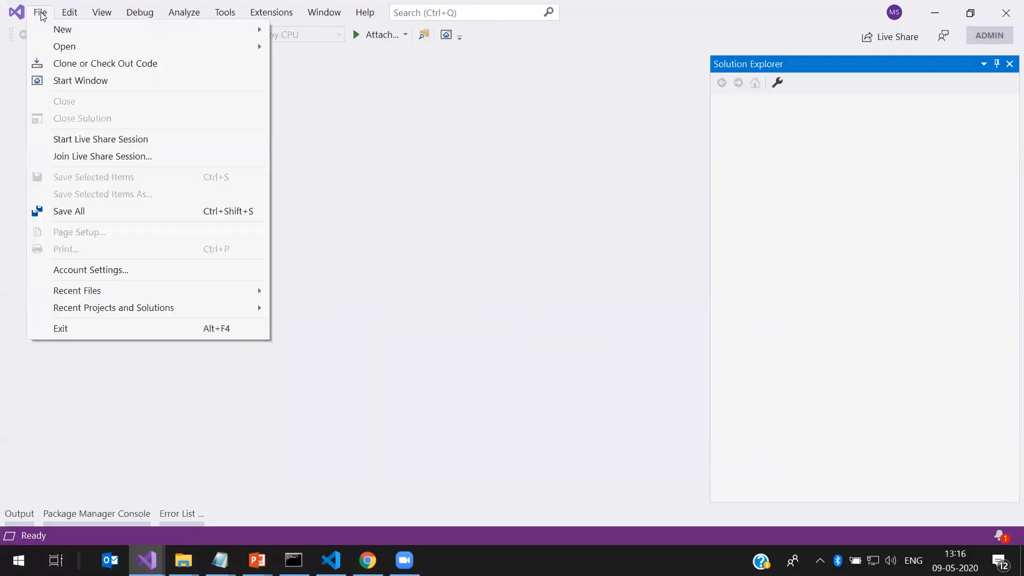
{"action": "mouse_move", "coordinate": [62, 30]}
{"action": "left_click", "coordinate": [305, 31]}
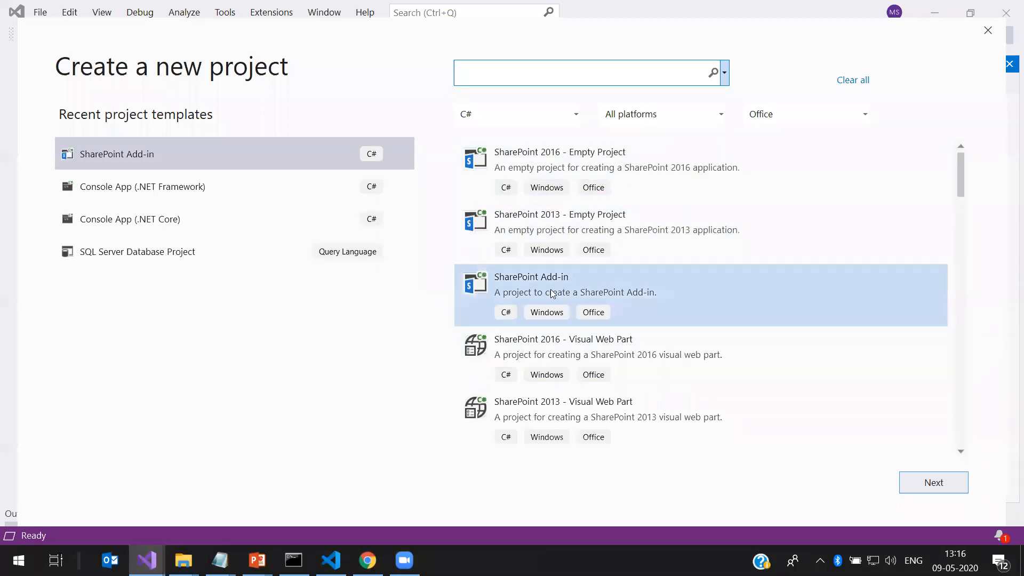
{"action": "left_click", "coordinate": [553, 293]}
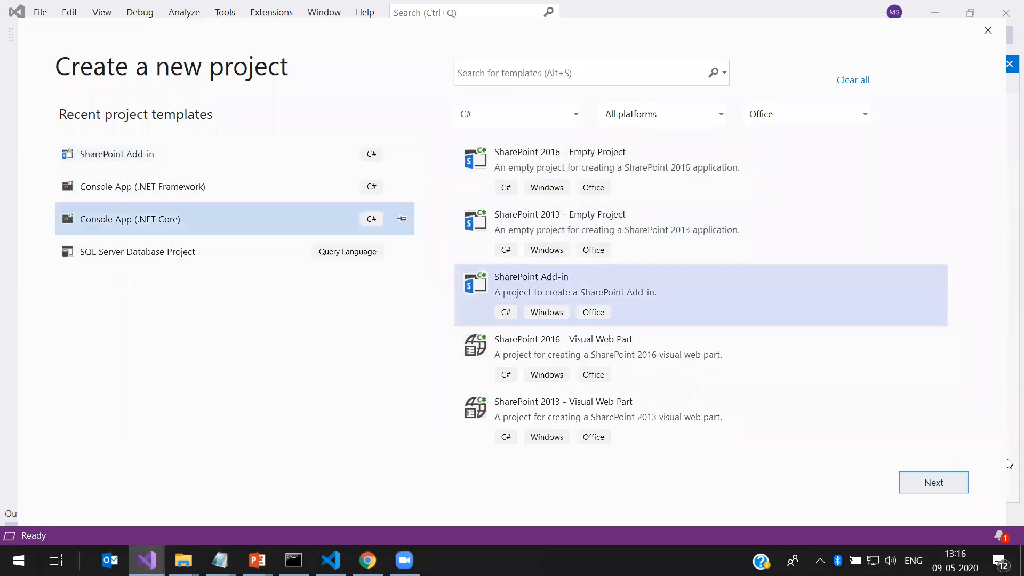
{"action": "left_click", "coordinate": [933, 481]}
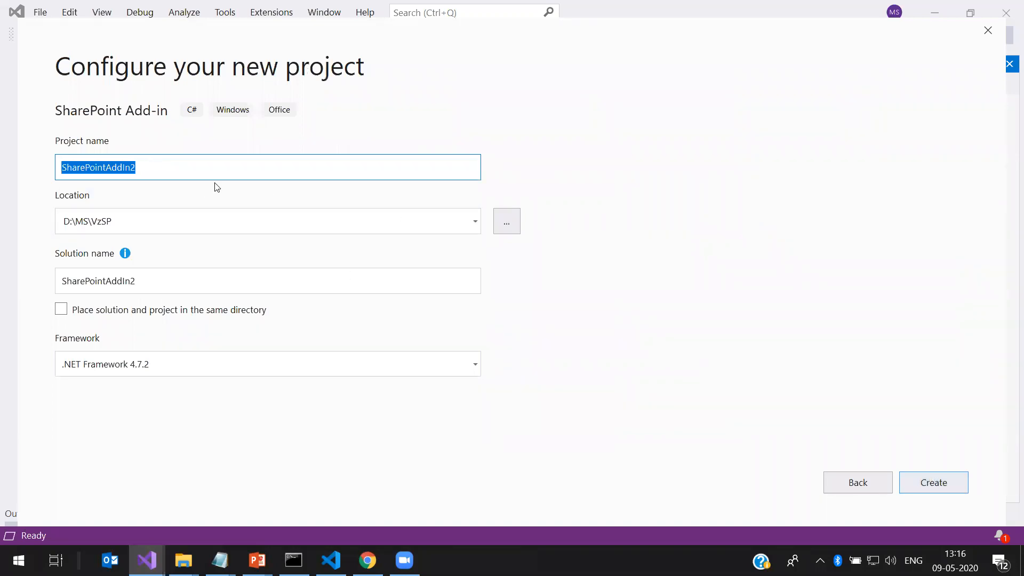
Name the project and solution DemoApp and keep .NET Framework 4.7.2 as the framework
{"action": "type", "text": "VA"}
{"action": "key", "text": "BackSpace"}
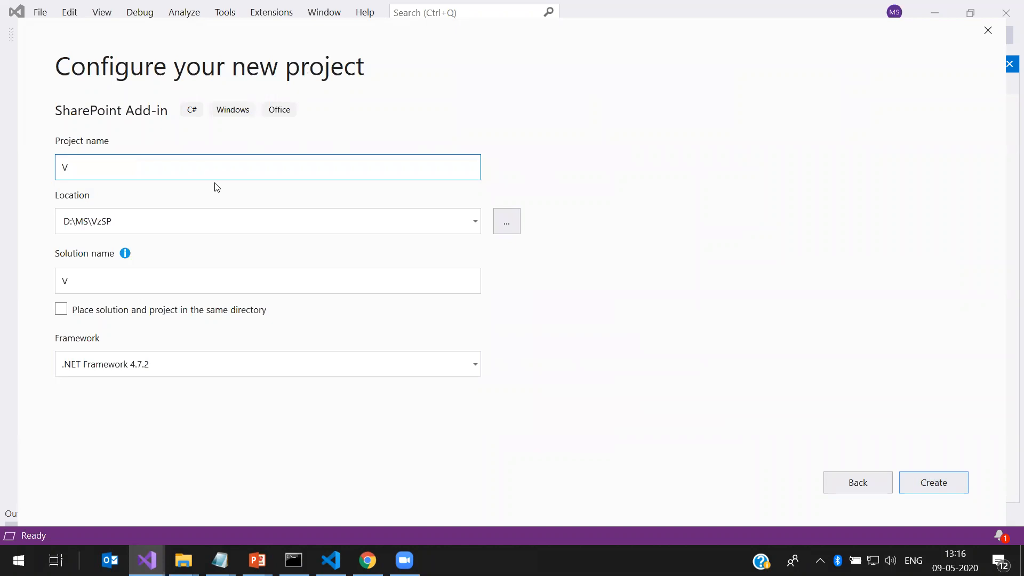
{"action": "key", "text": "BackSpace"}
{"action": "type", "text": "Wec"}
{"action": "key", "text": "BackSpace"}
{"action": "key", "text": "BackSpace"}
{"action": "key", "text": "BackSpace"}
{"action": "type", "text": "DEm"}
{"action": "key", "text": "BackSpace"}
{"action": "key", "text": "BackSpace"}
{"action": "type", "text": "emoApp"}
{"action": "left_click", "coordinate": [468, 367]}
{"action": "left_click", "coordinate": [278, 430]}
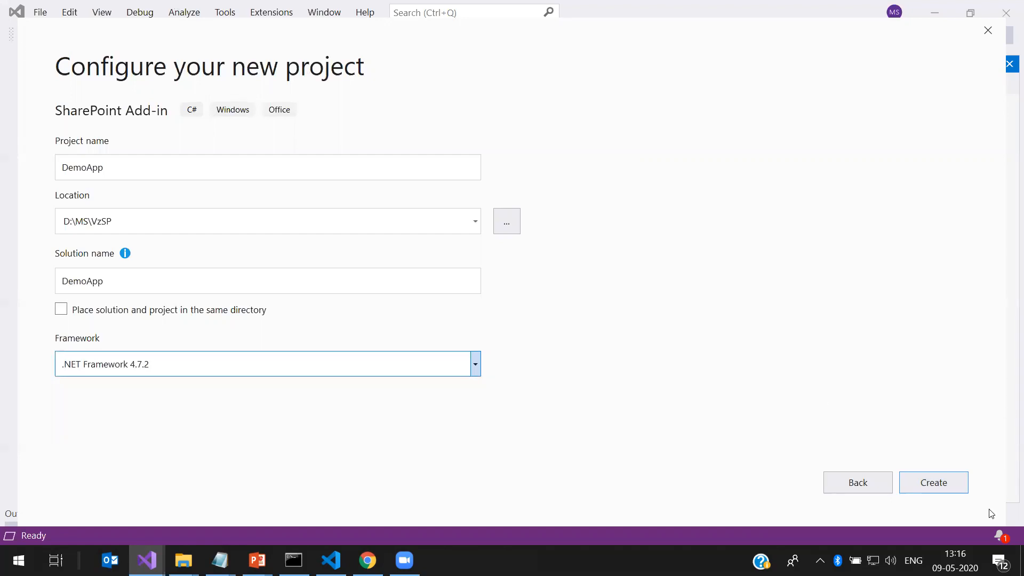
Create the project as a SharePoint-hosted add-in targeting SharePoint Online, with DevloperTestSite as the debugging site
{"action": "left_click", "coordinate": [951, 486]}
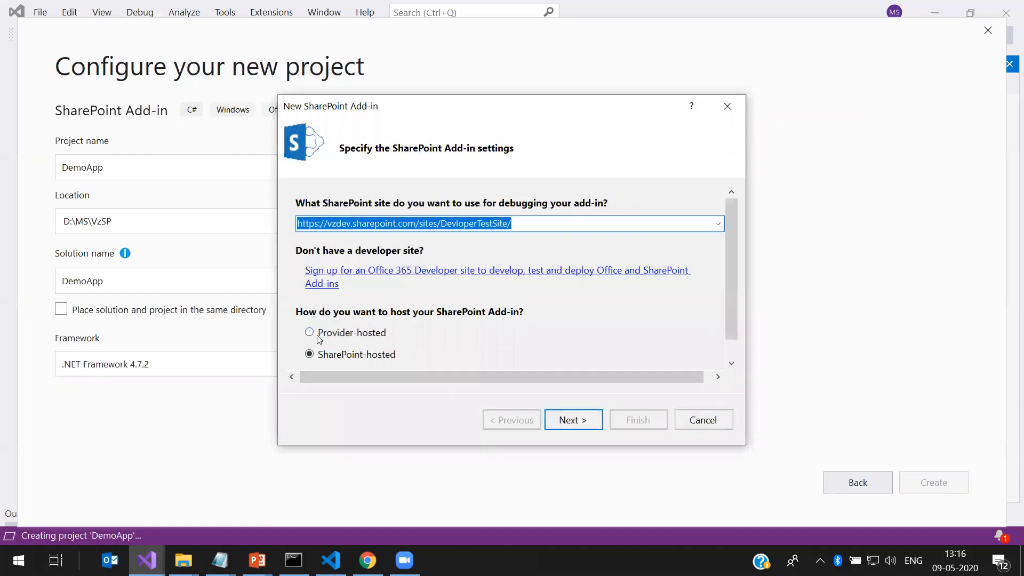
{"action": "left_click", "coordinate": [585, 423]}
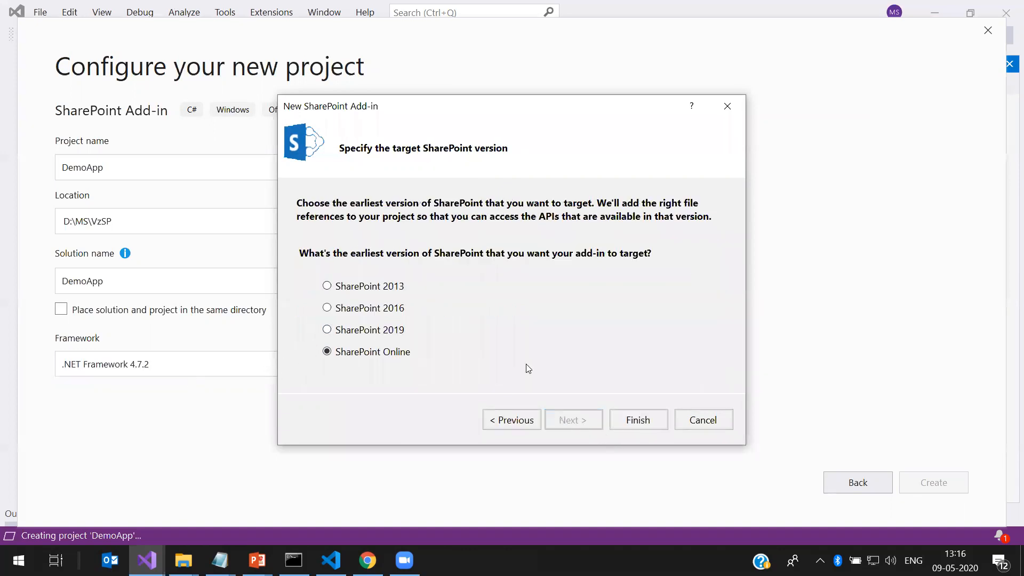
{"action": "left_click", "coordinate": [639, 421]}
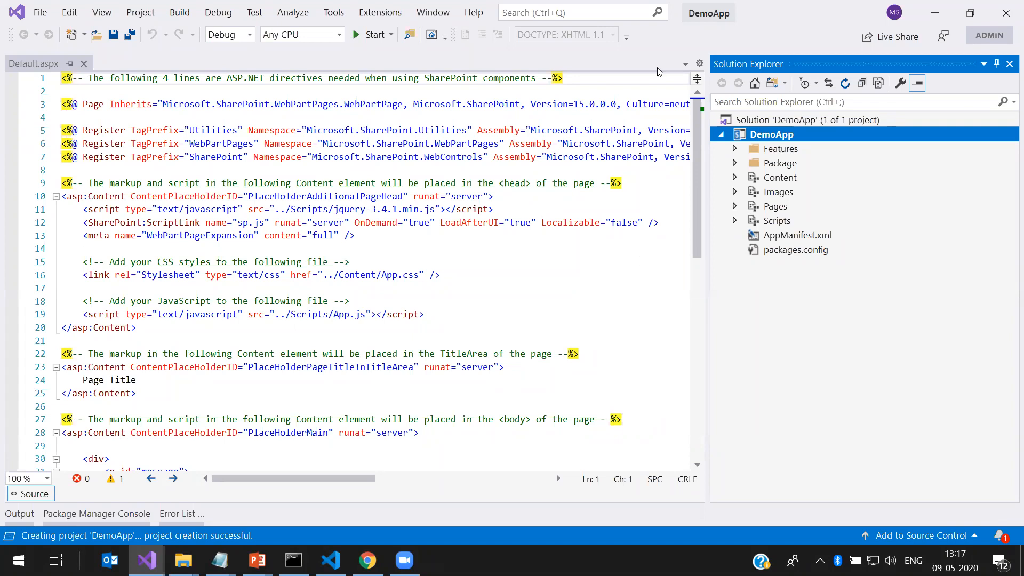
Open the App.js file from the DemoApp project's Scripts folder
{"action": "left_click", "coordinate": [735, 221]}
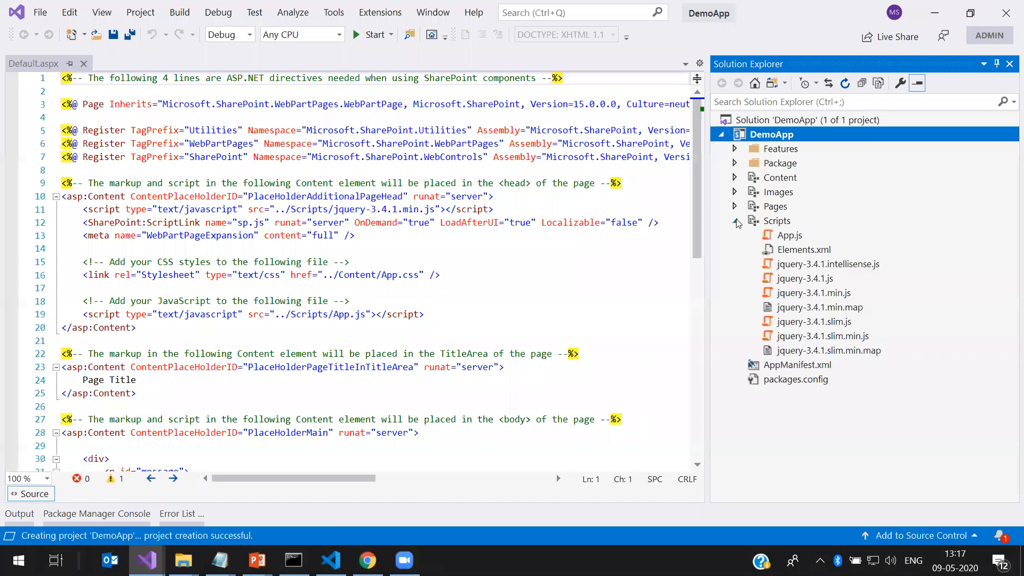
{"action": "left_click", "coordinate": [797, 237]}
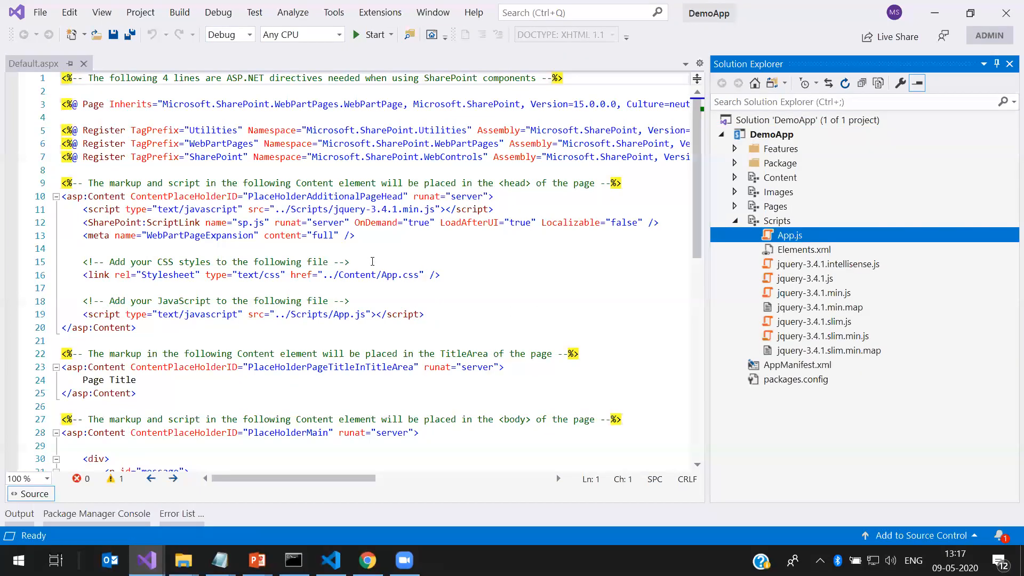
{"action": "double_click", "coordinate": [797, 237]}
Examine how App.js waits for sp.js and gets the current SP.ClientContext in initializePage
{"action": "left_click", "coordinate": [223, 166]}
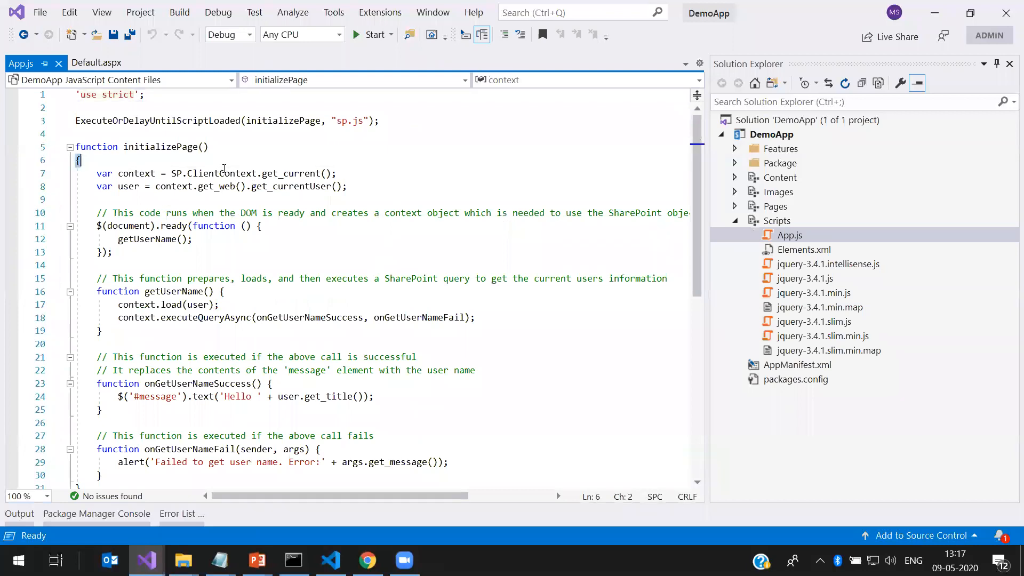
{"action": "double_click", "coordinate": [223, 174]}
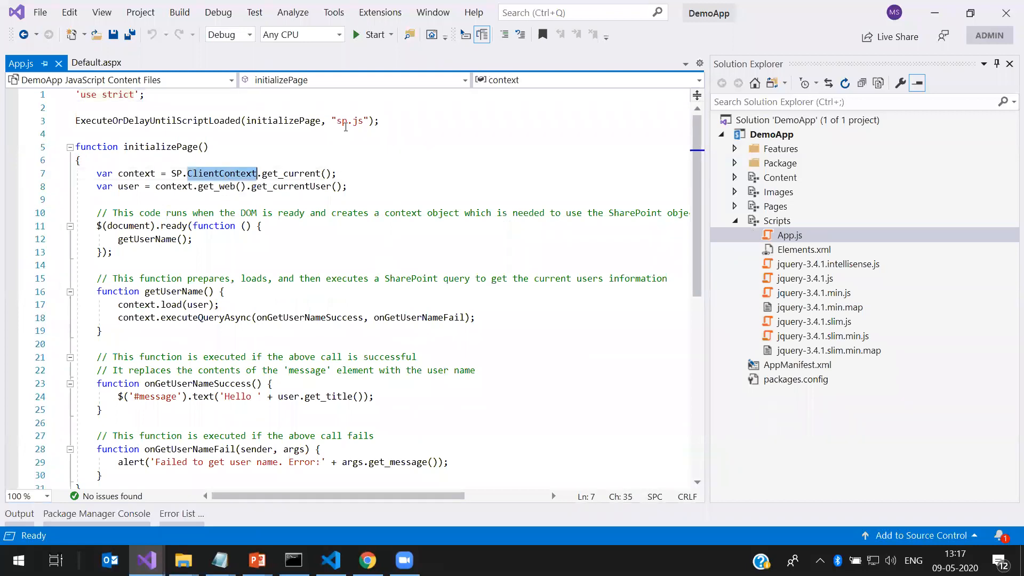
{"action": "left_click_drag", "start_coordinate": [337, 121], "coordinate": [364, 121]}
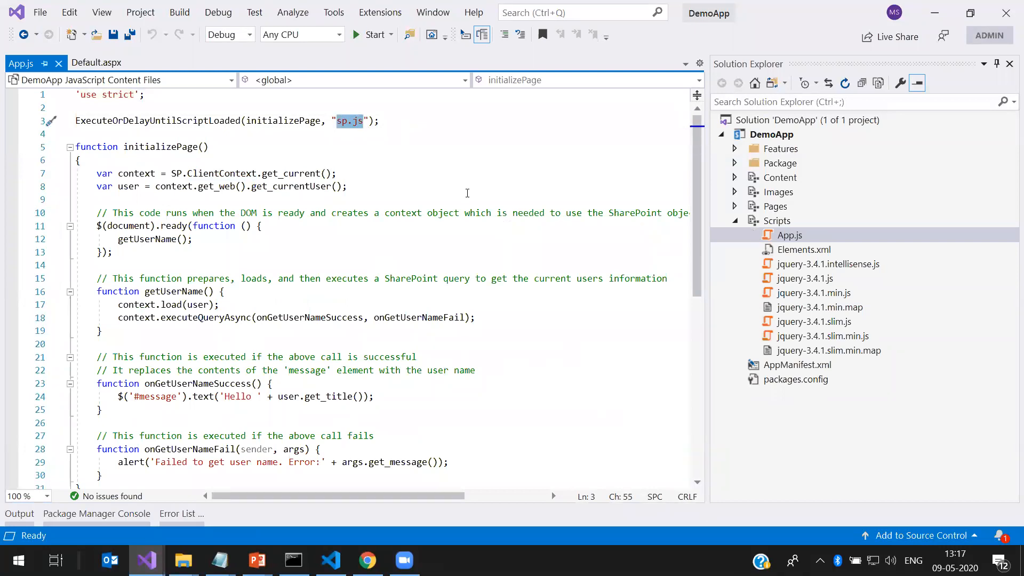
{"action": "left_click_drag", "start_coordinate": [171, 173], "coordinate": [334, 174]}
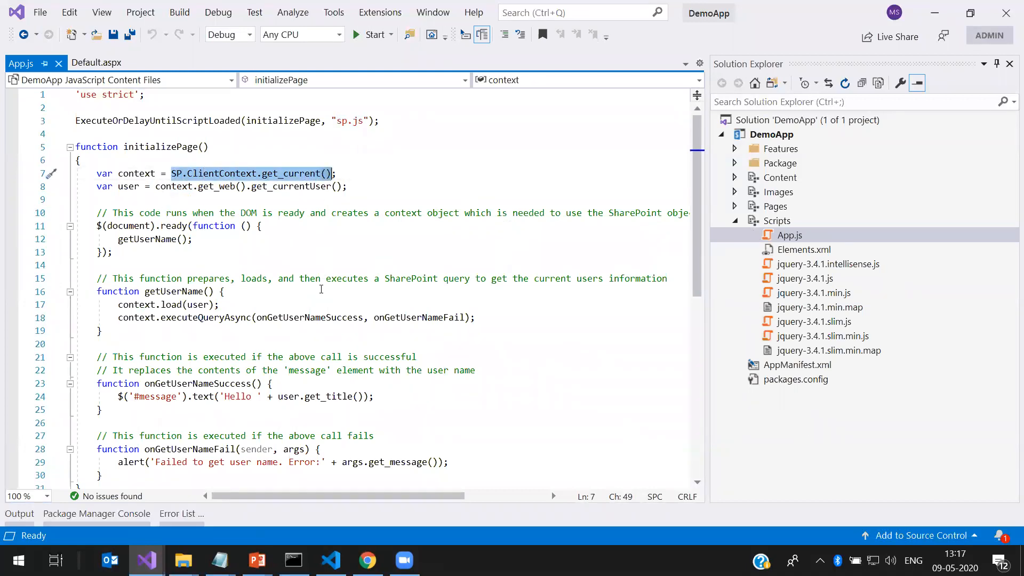
{"action": "left_click", "coordinate": [417, 202]}
{"action": "left_click_drag", "start_coordinate": [338, 123], "coordinate": [364, 121]}
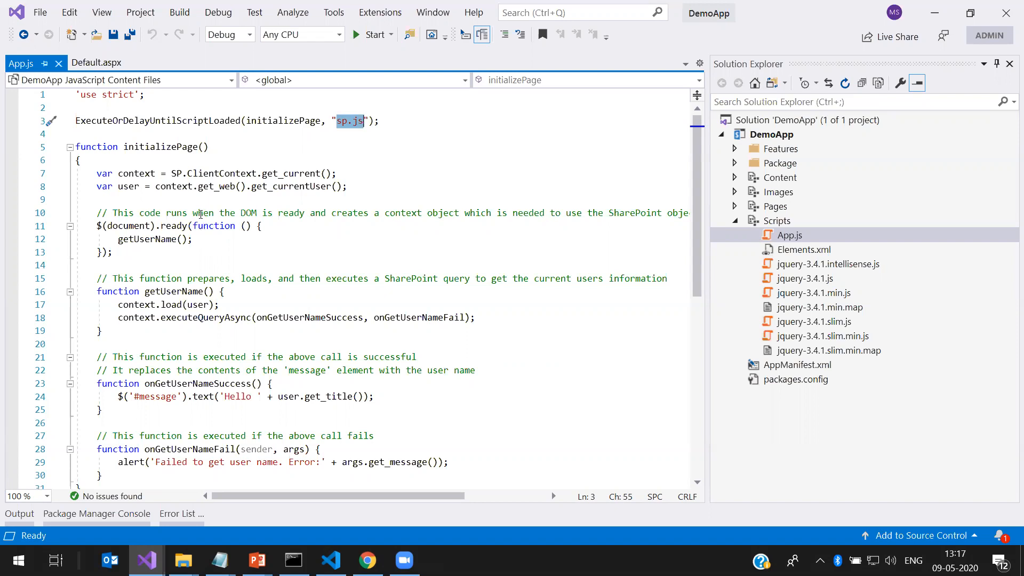
Examine the get_currentUser call, the executeQueryAsync request and the greeting line in onGetUserNameSuccess
{"action": "double_click", "coordinate": [302, 187]}
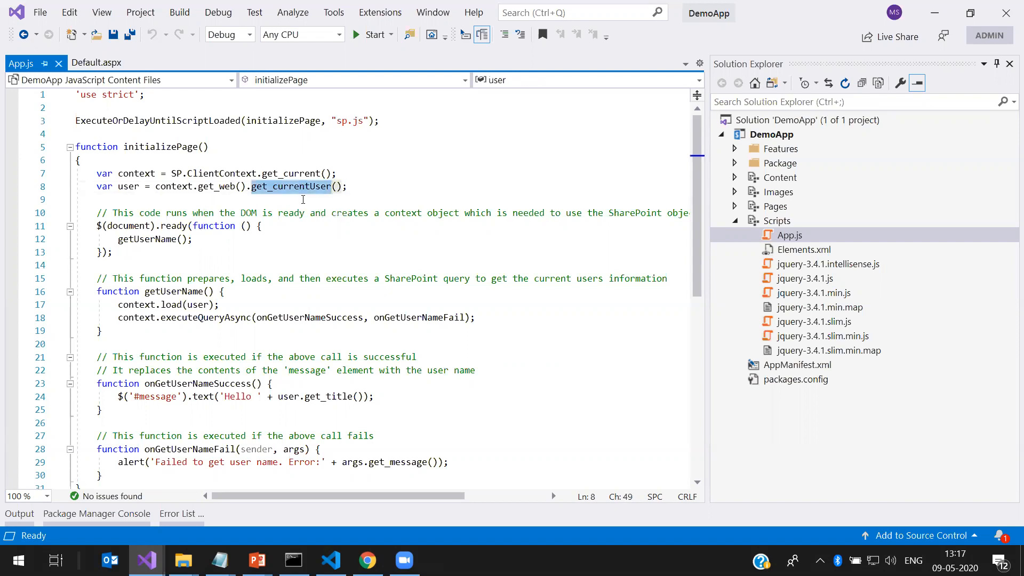
{"action": "left_click_drag", "start_coordinate": [156, 186], "coordinate": [222, 185]}
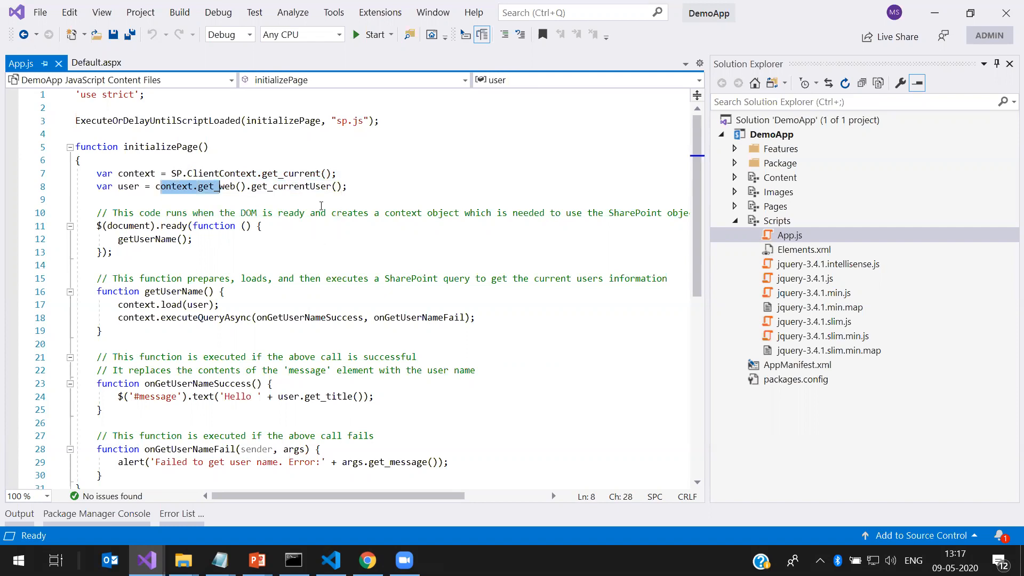
{"action": "double_click", "coordinate": [275, 187]}
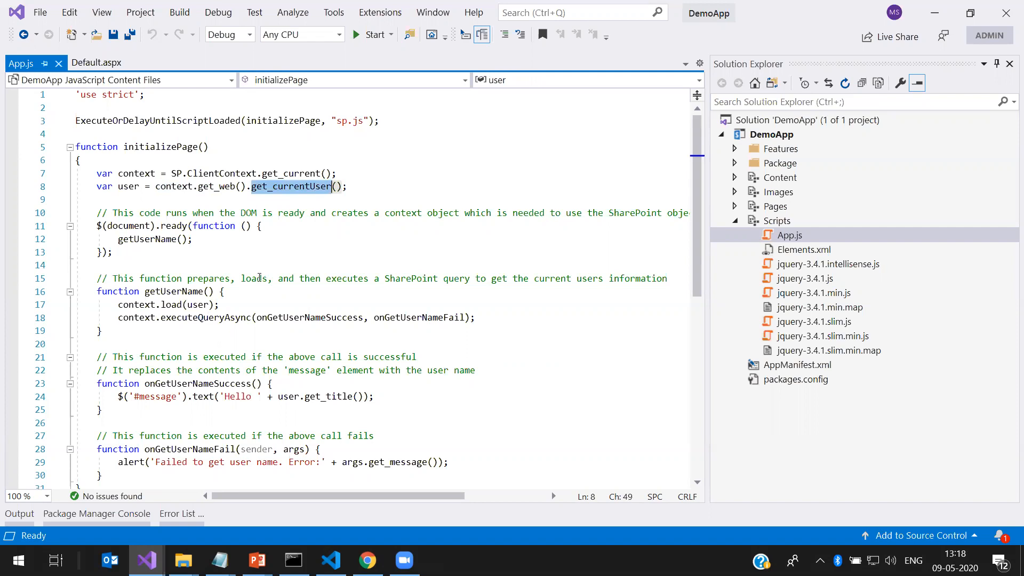
{"action": "double_click", "coordinate": [199, 319]}
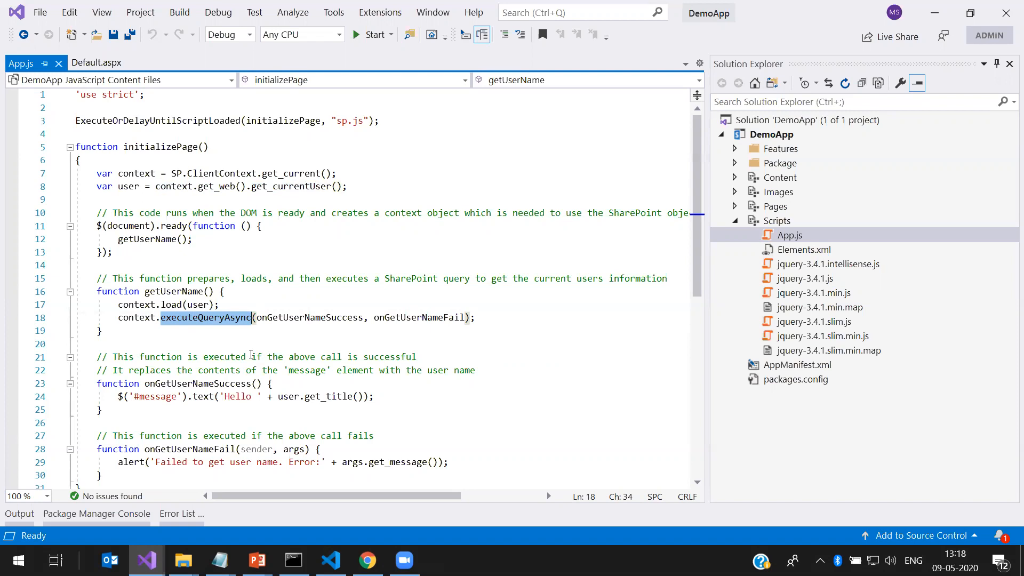
{"action": "scroll", "coordinate": [251, 352], "scroll_direction": "down", "scroll_amount": 2}
{"action": "left_click_drag", "start_coordinate": [374, 320], "coordinate": [93, 324]}
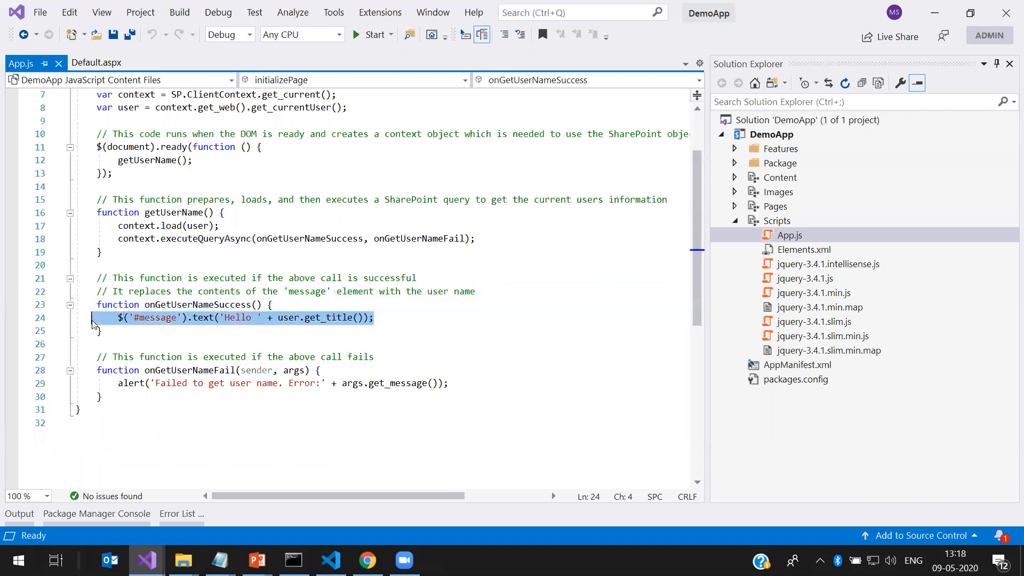
Open Default.aspx from the Pages folder and locate the message paragraph that the App.js greeting line targets
{"action": "double_click", "coordinate": [143, 322]}
{"action": "left_click_drag", "start_coordinate": [134, 317], "coordinate": [178, 318]}
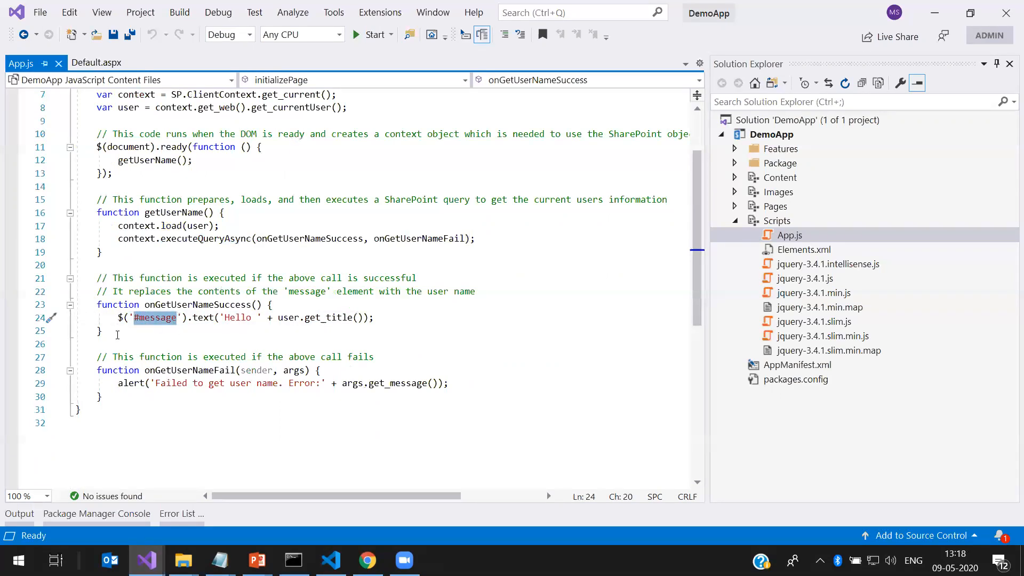
{"action": "left_click", "coordinate": [739, 221]}
{"action": "left_click", "coordinate": [736, 207]}
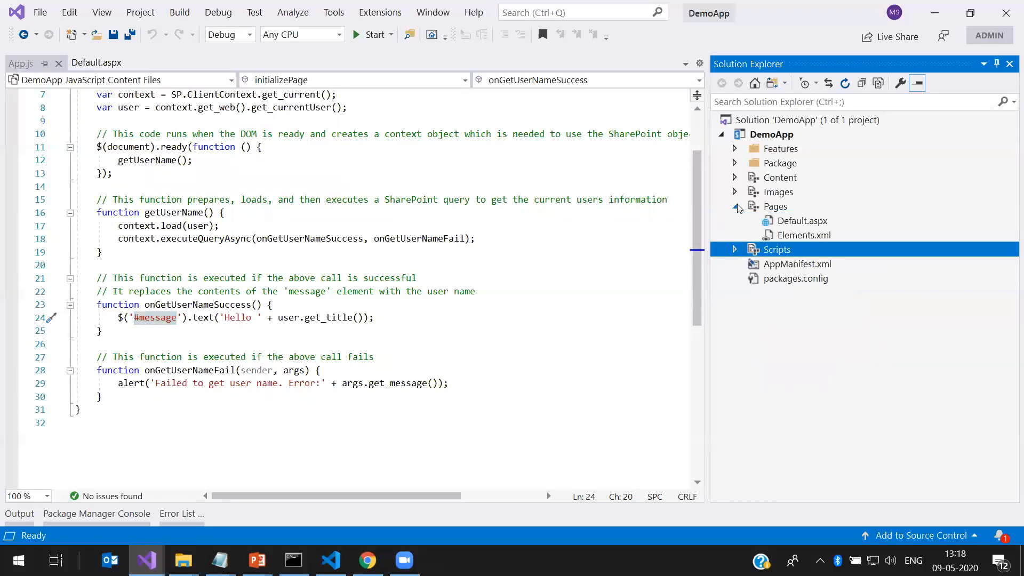
{"action": "double_click", "coordinate": [802, 221]}
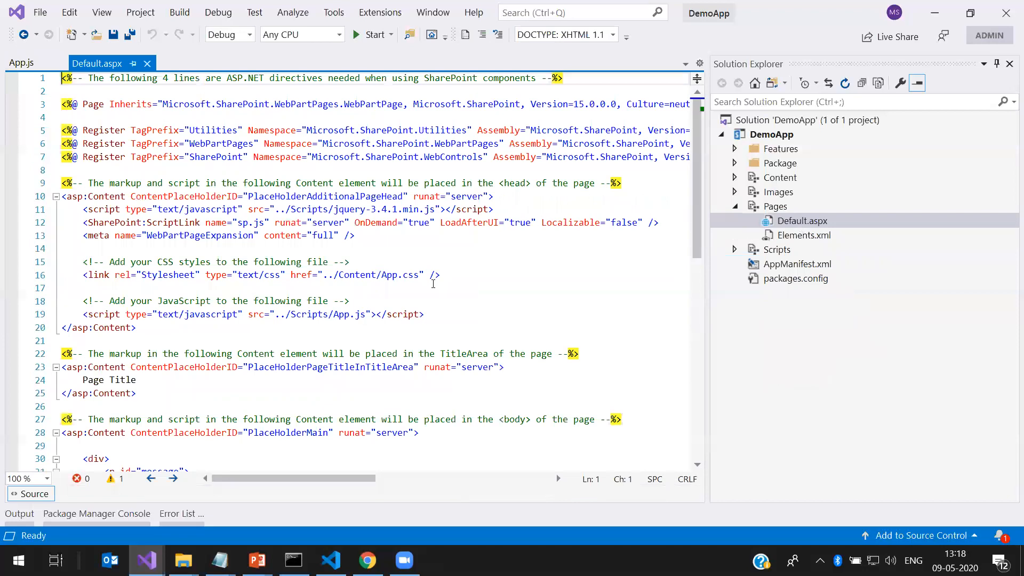
{"action": "scroll", "coordinate": [429, 284], "scroll_direction": "down", "scroll_amount": 4}
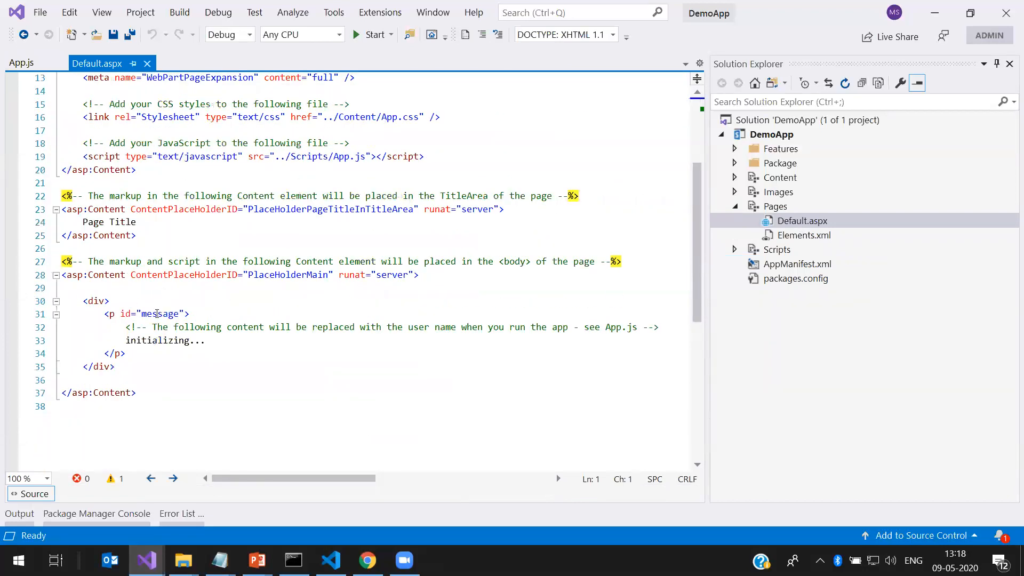
{"action": "double_click", "coordinate": [159, 314]}
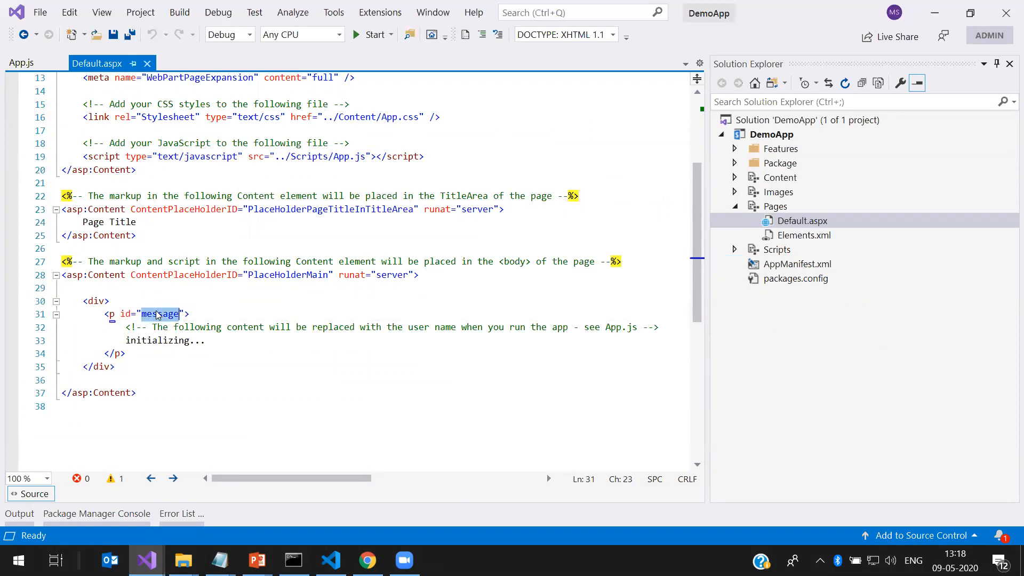
Review the executeQueryAsync success callback in App.js, and start debugging the DemoApp add-in
{"action": "left_click", "coordinate": [21, 63]}
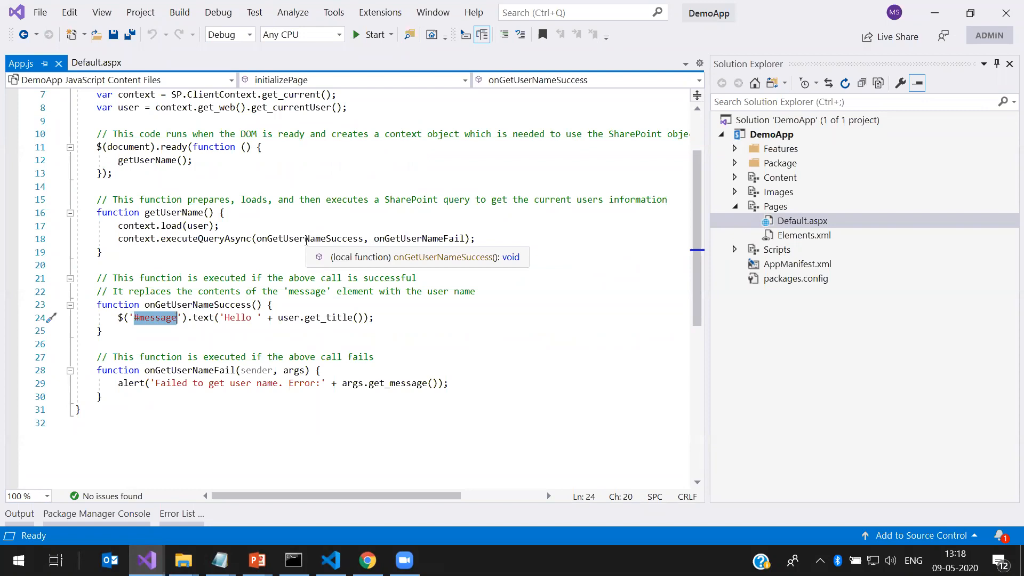
{"action": "left_click", "coordinate": [424, 262]}
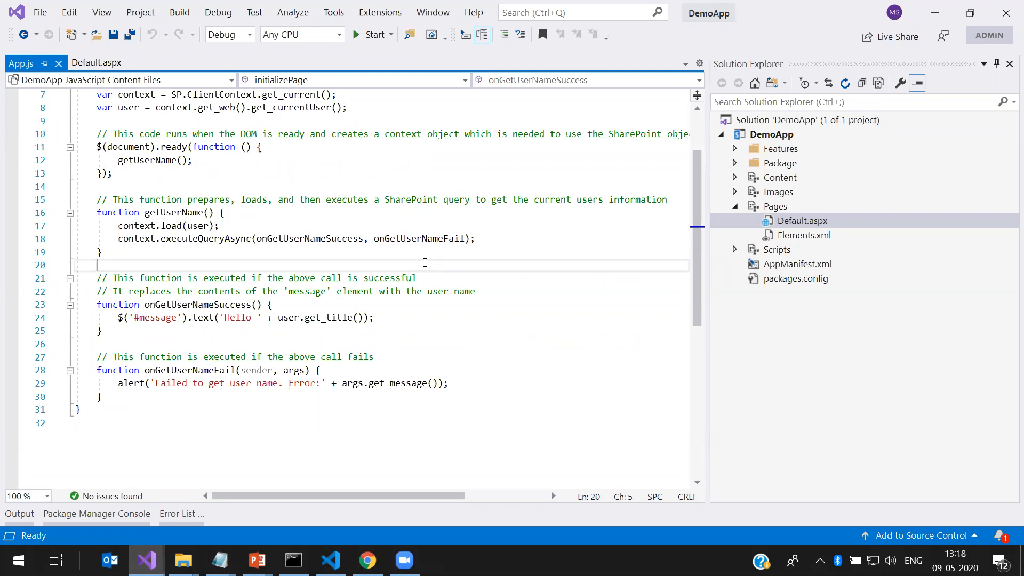
{"action": "left_click", "coordinate": [340, 238]}
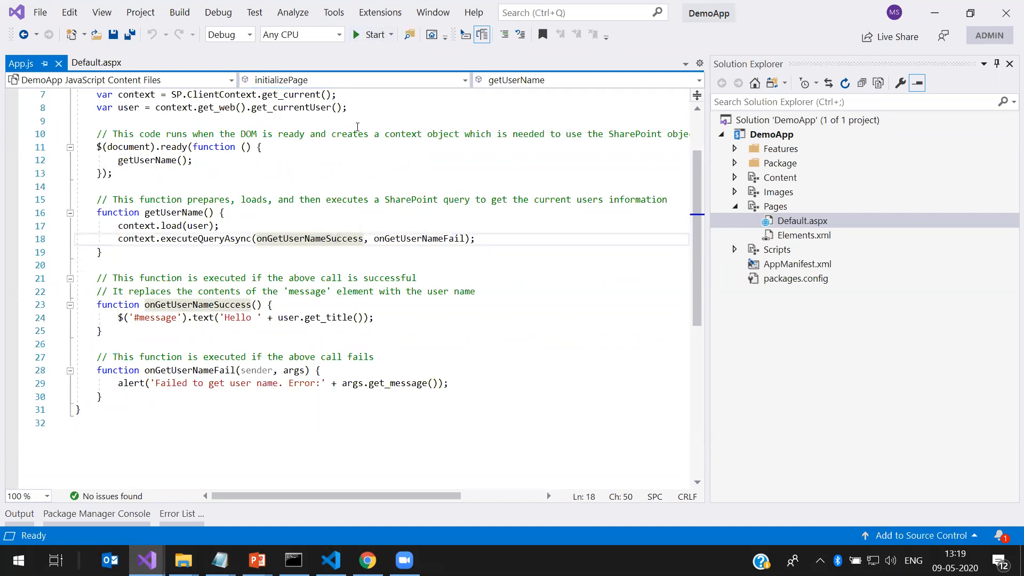
{"action": "left_click", "coordinate": [358, 122]}
{"action": "left_click", "coordinate": [356, 35]}
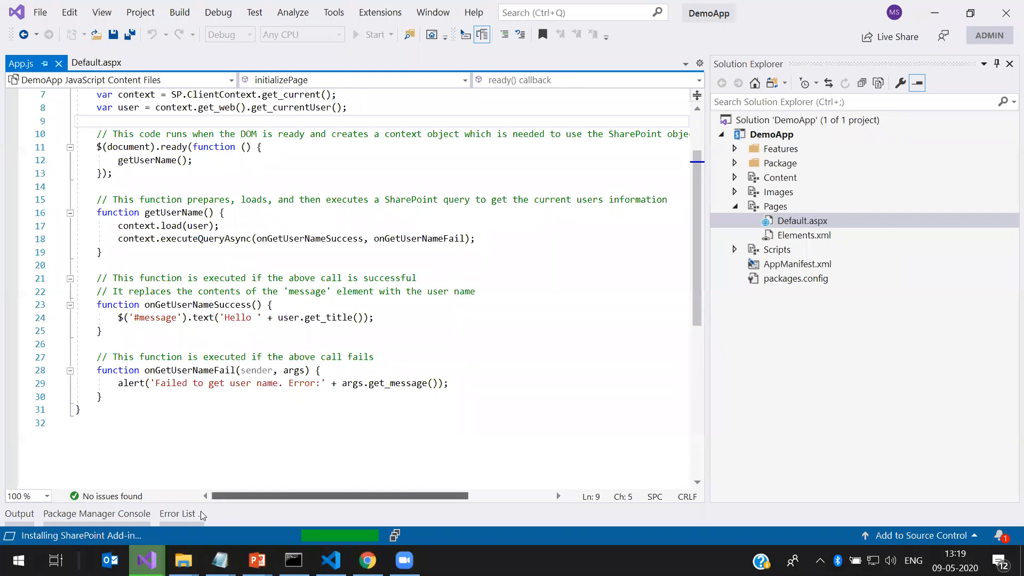
Switch to the Visual Studio window containing the SPProviderHosted solution
{"action": "left_click", "coordinate": [147, 560]}
{"action": "left_click", "coordinate": [249, 496]}
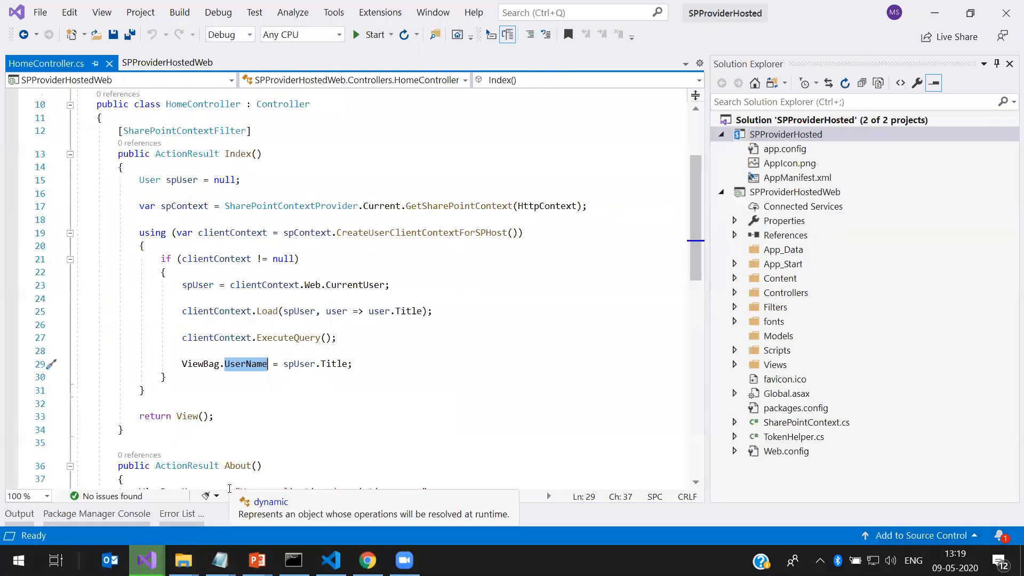
{"action": "left_click", "coordinate": [41, 12]}
{"action": "mouse_move", "coordinate": [53, 36]}
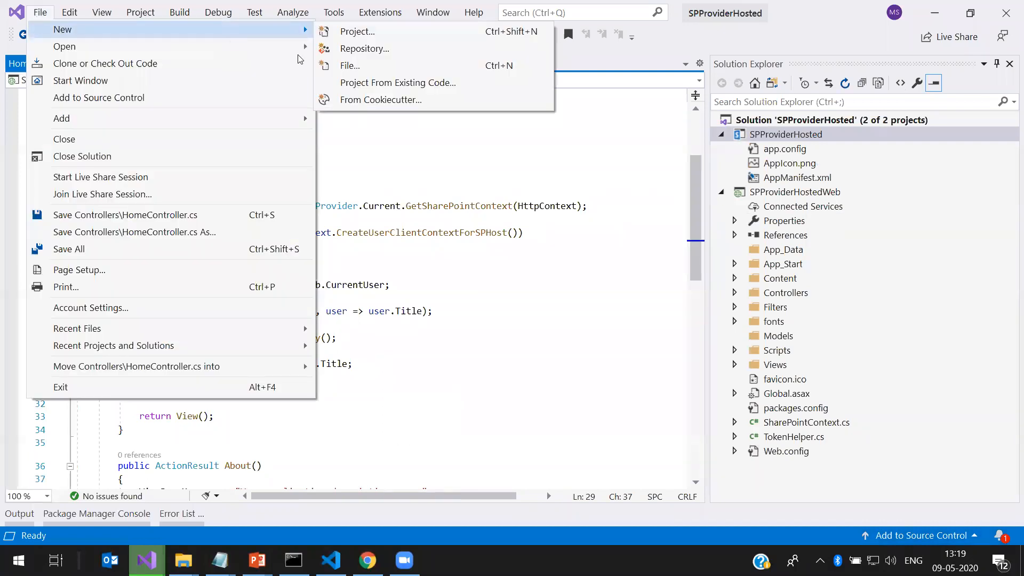
{"action": "left_click", "coordinate": [347, 30]}
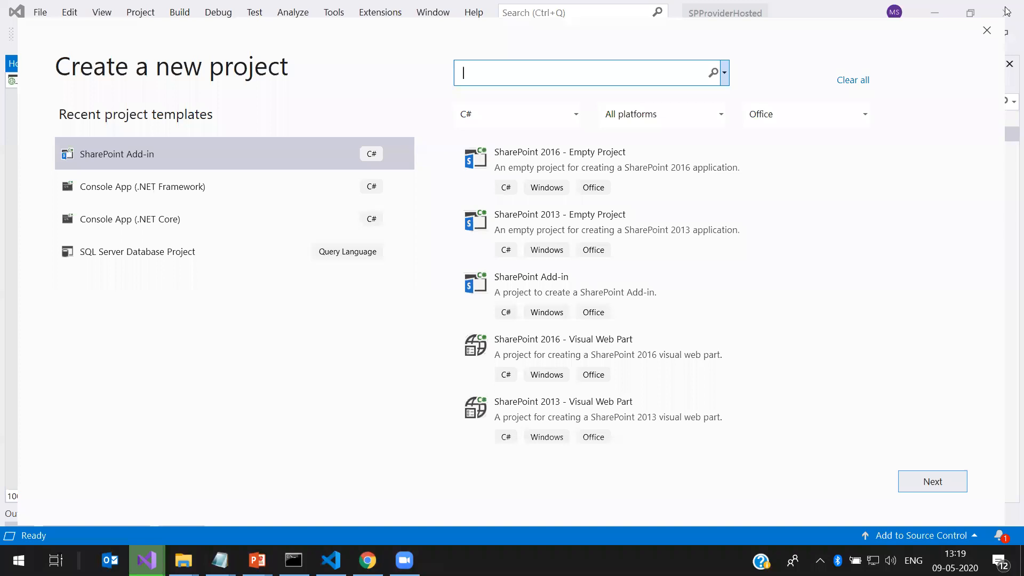
{"action": "left_click", "coordinate": [987, 29]}
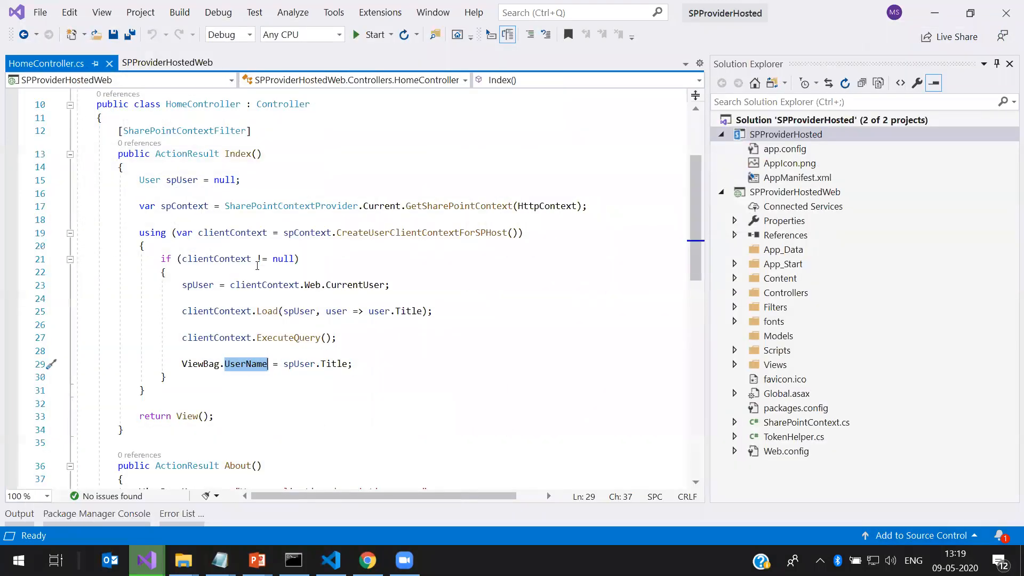
Examine the HomeController.cs code, from its SharePoint client using directive through the Index action's current-user query
{"action": "scroll", "coordinate": [223, 250], "scroll_direction": "up", "scroll_amount": 3}
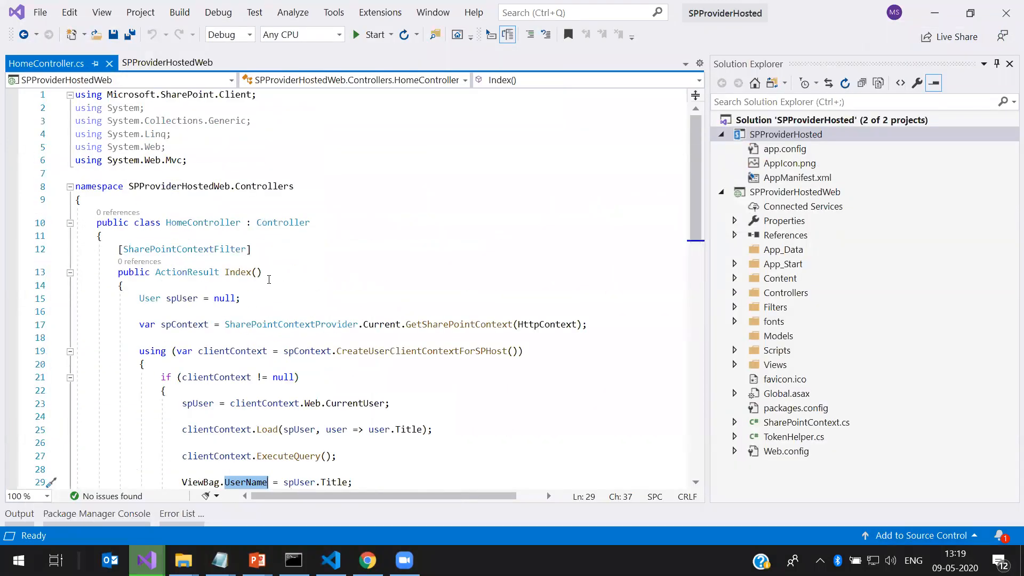
{"action": "scroll", "coordinate": [269, 279], "scroll_direction": "down", "scroll_amount": 4}
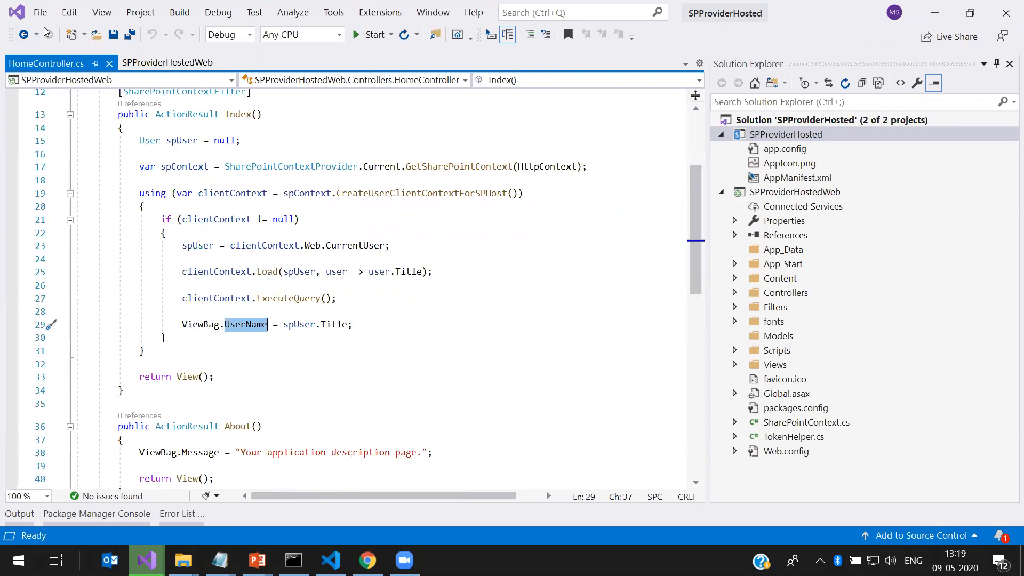
{"action": "scroll", "coordinate": [194, 257], "scroll_direction": "up", "scroll_amount": 4}
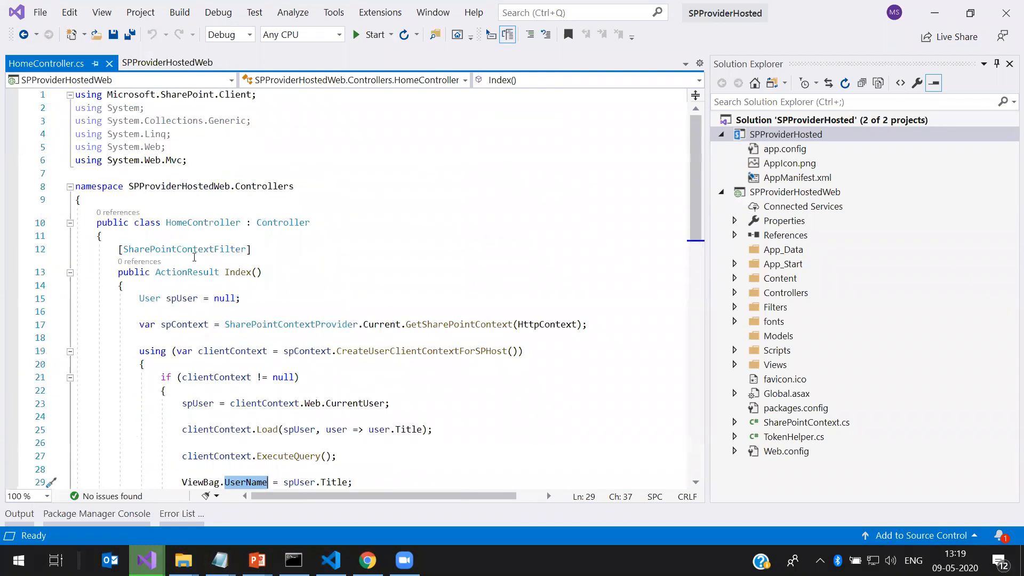
{"action": "scroll", "coordinate": [260, 241], "scroll_direction": "down", "scroll_amount": 2}
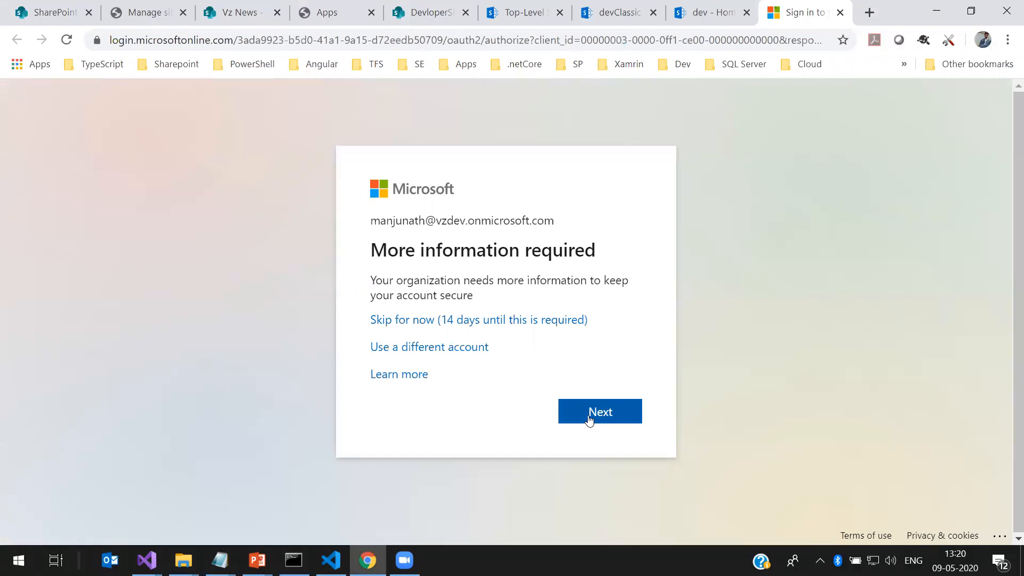
{"action": "left_click", "coordinate": [589, 419]}
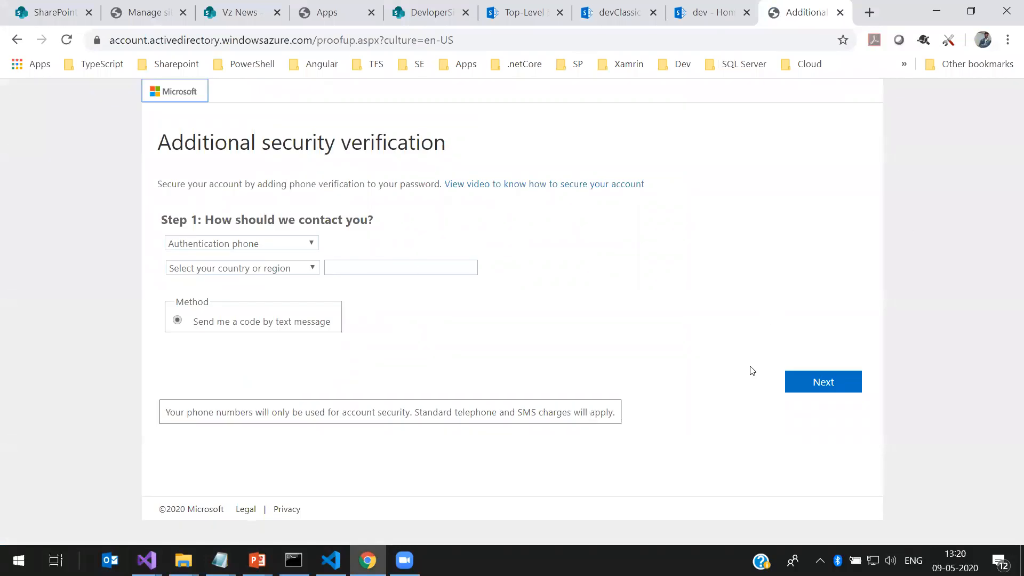
{"action": "left_click", "coordinate": [820, 385]}
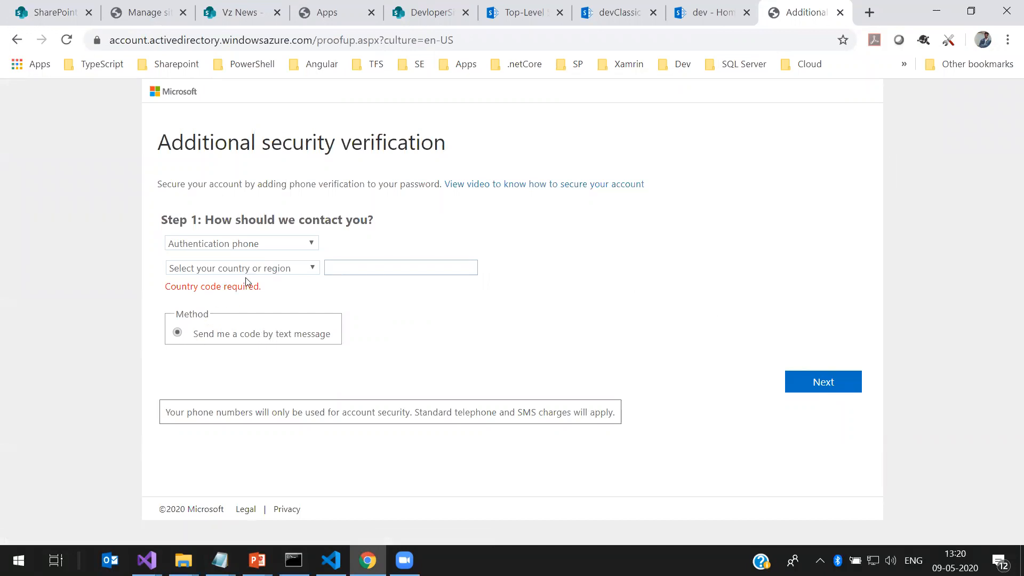
{"action": "left_click", "coordinate": [292, 245]}
{"action": "left_click", "coordinate": [291, 244]}
{"action": "left_click", "coordinate": [352, 267]}
{"action": "left_click", "coordinate": [16, 40]}
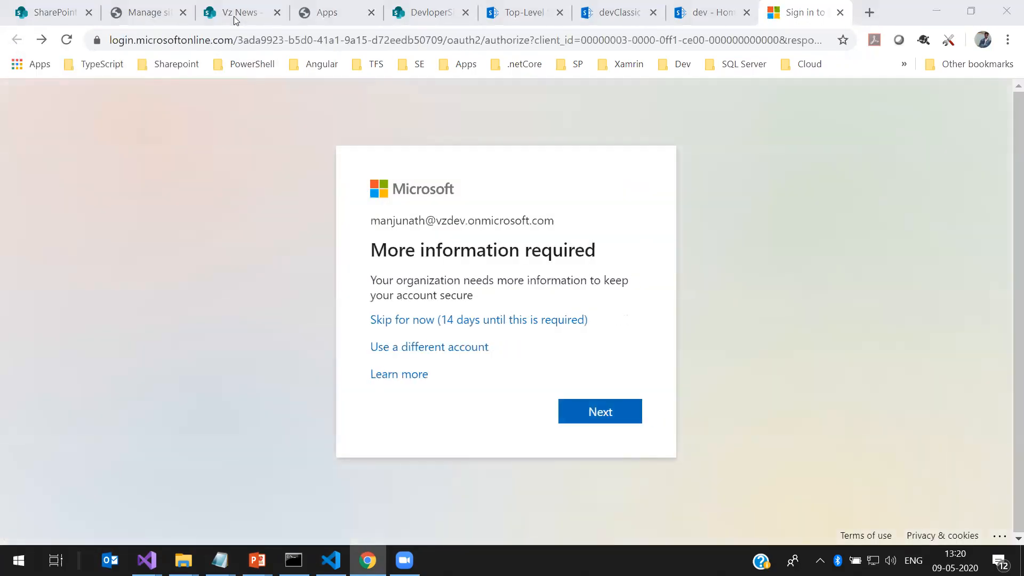
Check the site collections list in the classic SharePoint admin center for the developer site URLs
{"action": "left_click", "coordinate": [323, 13]}
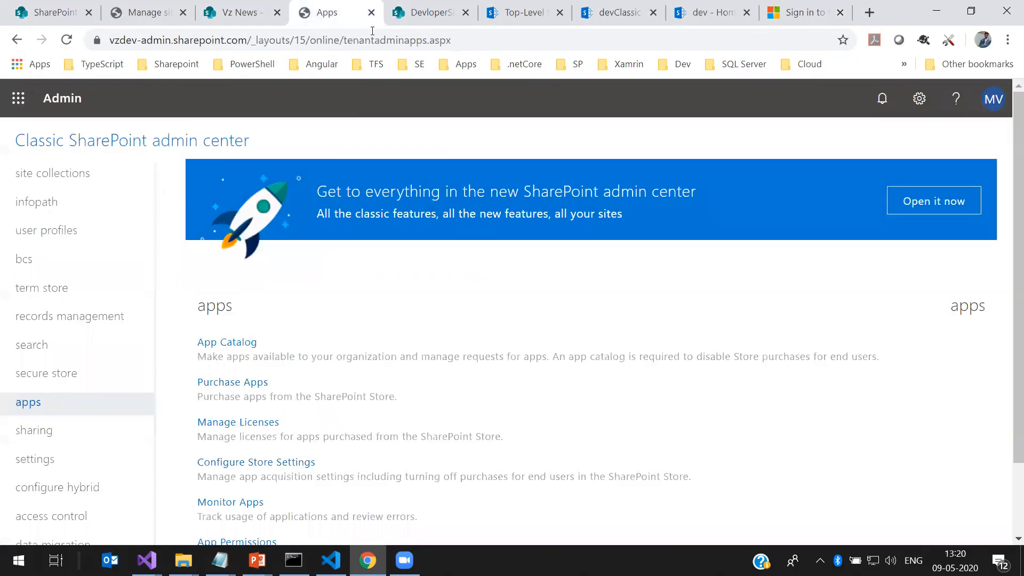
{"action": "left_click", "coordinate": [238, 16]}
{"action": "left_click", "coordinate": [146, 13]}
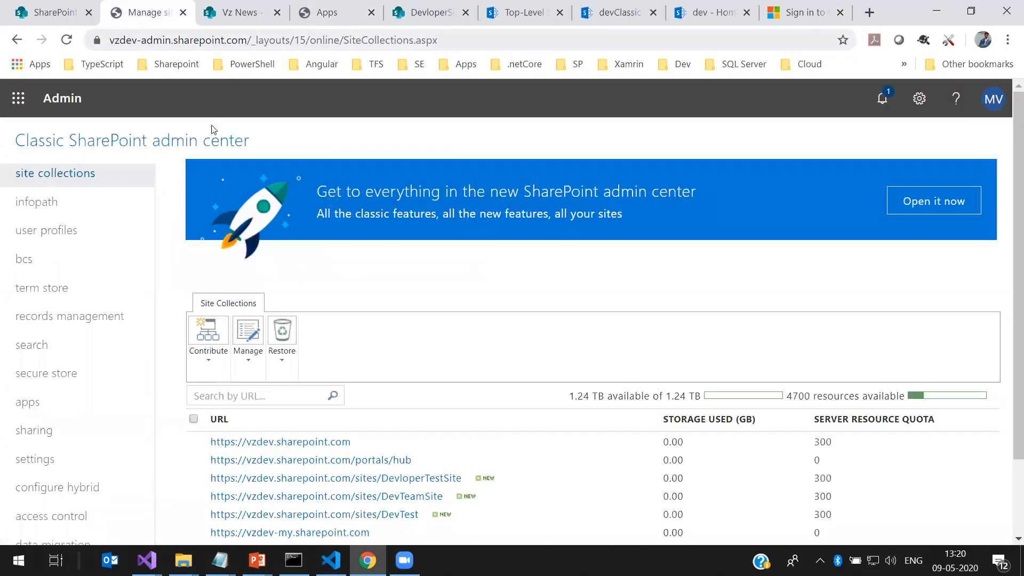
{"action": "scroll", "coordinate": [525, 348], "scroll_direction": "down", "scroll_amount": 2}
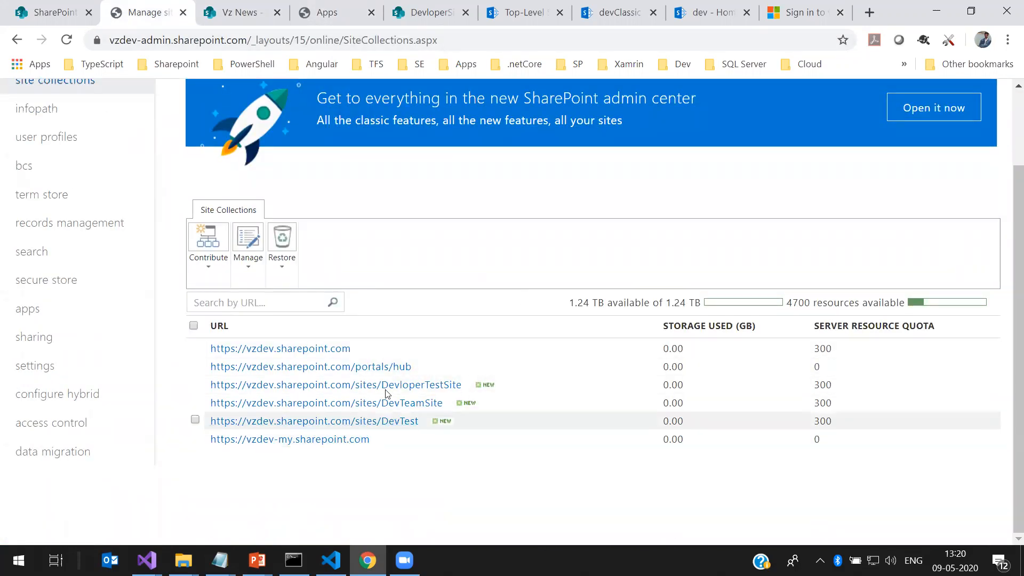
{"action": "left_click", "coordinate": [319, 13]}
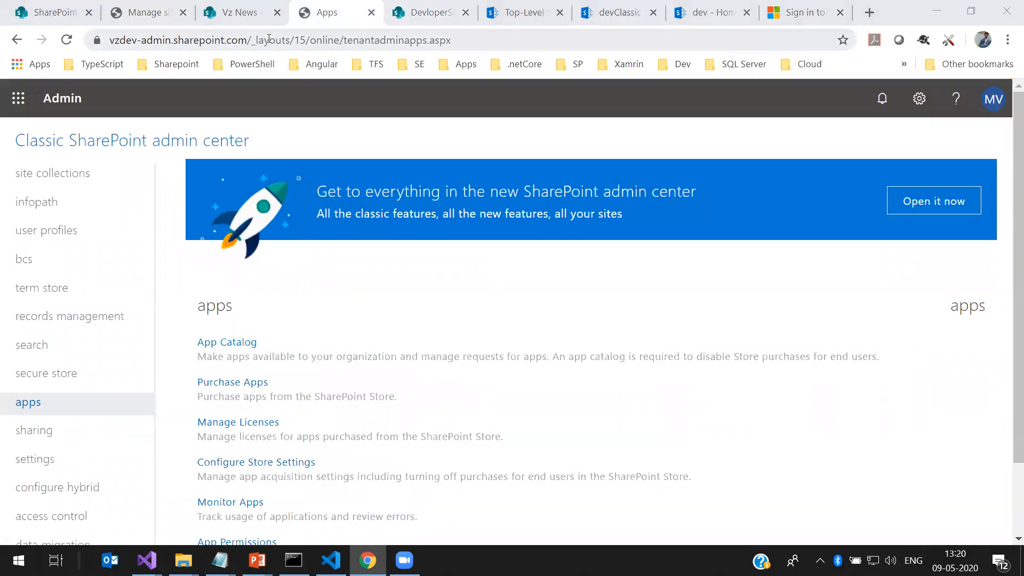
{"action": "key", "text": "ctrl+Tab"}
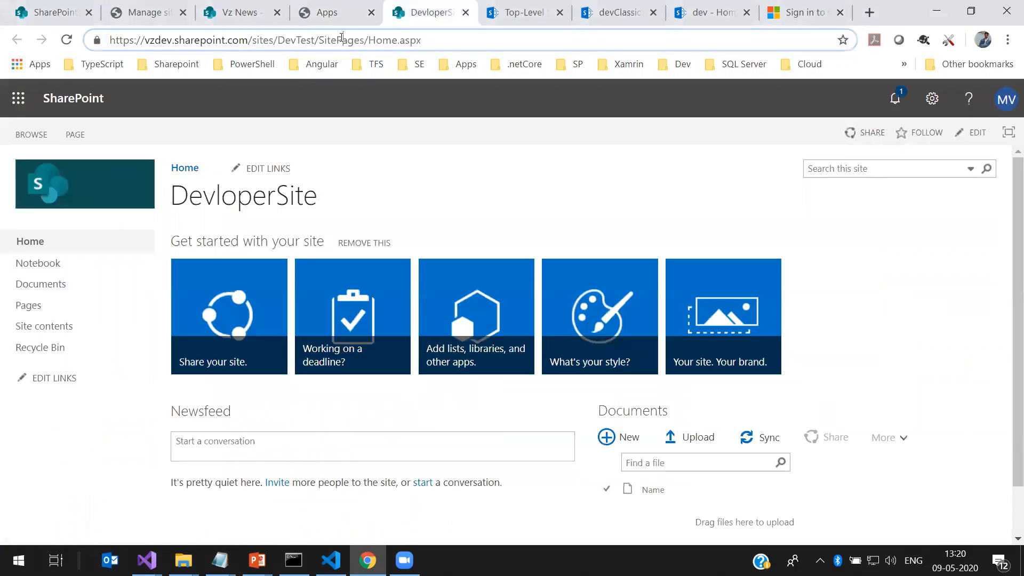
{"action": "left_click_drag", "start_coordinate": [285, 40], "coordinate": [689, 88]}
{"action": "key", "text": "BackSpace"}
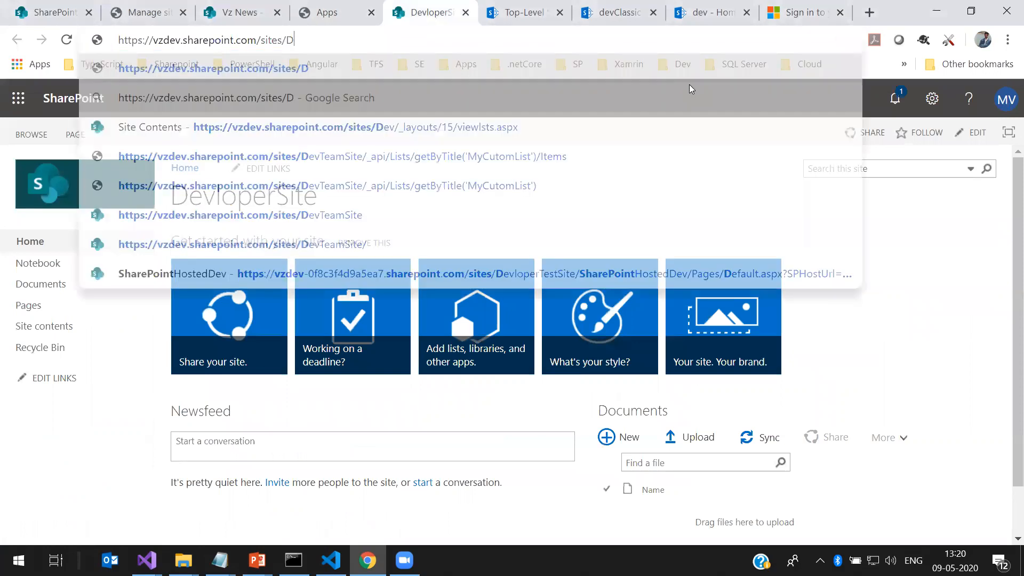
{"action": "type", "text": "dev"}
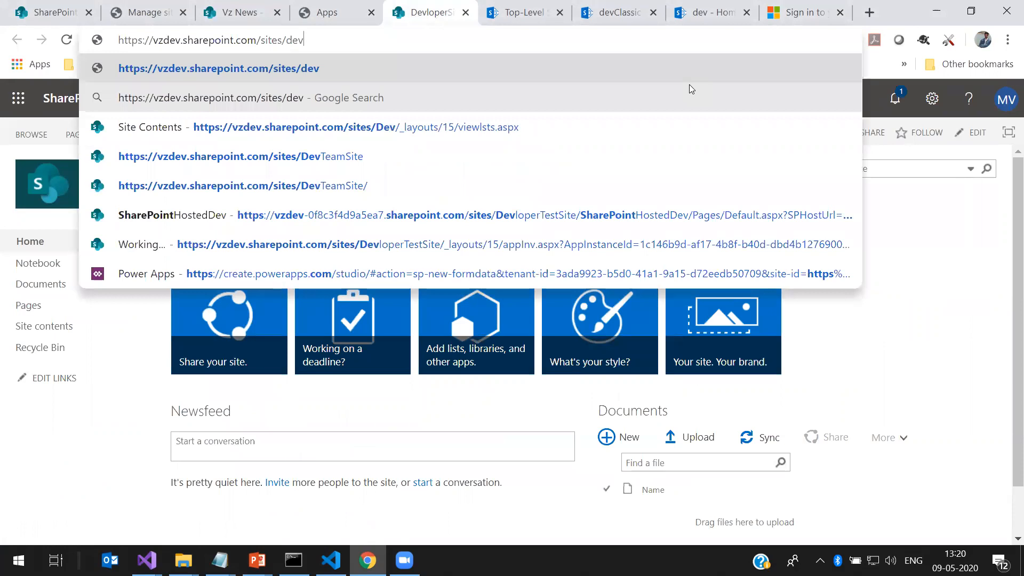
{"action": "type", "text": "er"}
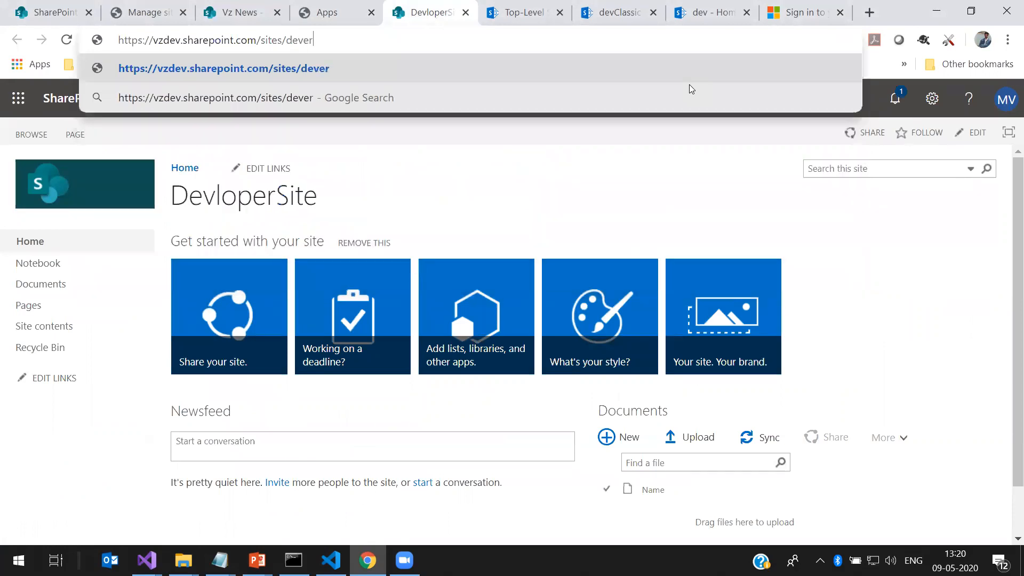
{"action": "key", "text": "BackSpace"}
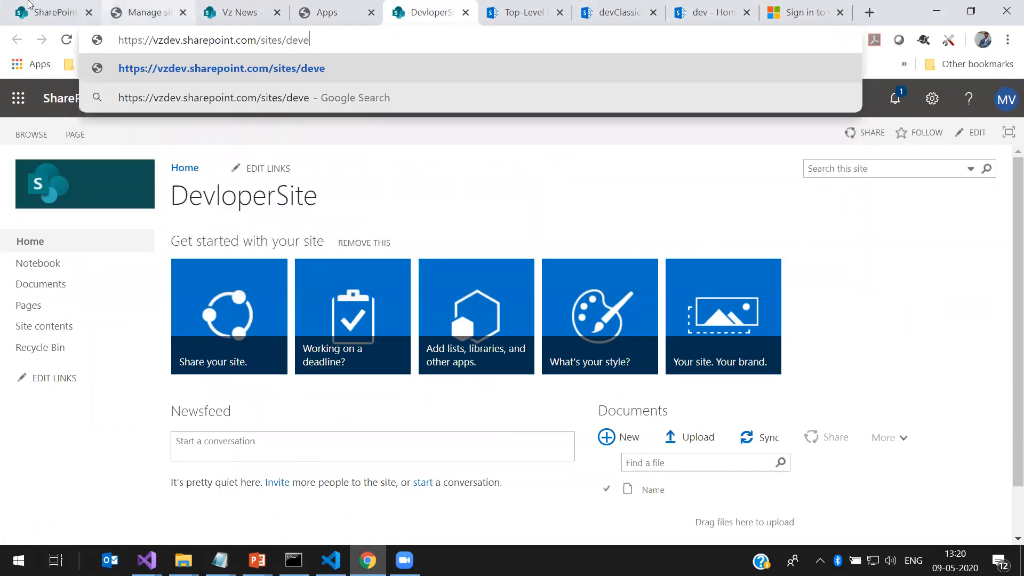
Return to the pending Microsoft sign-in and continue to the additional security verification page, checking its contact method and country options
{"action": "left_click", "coordinate": [40, 8]}
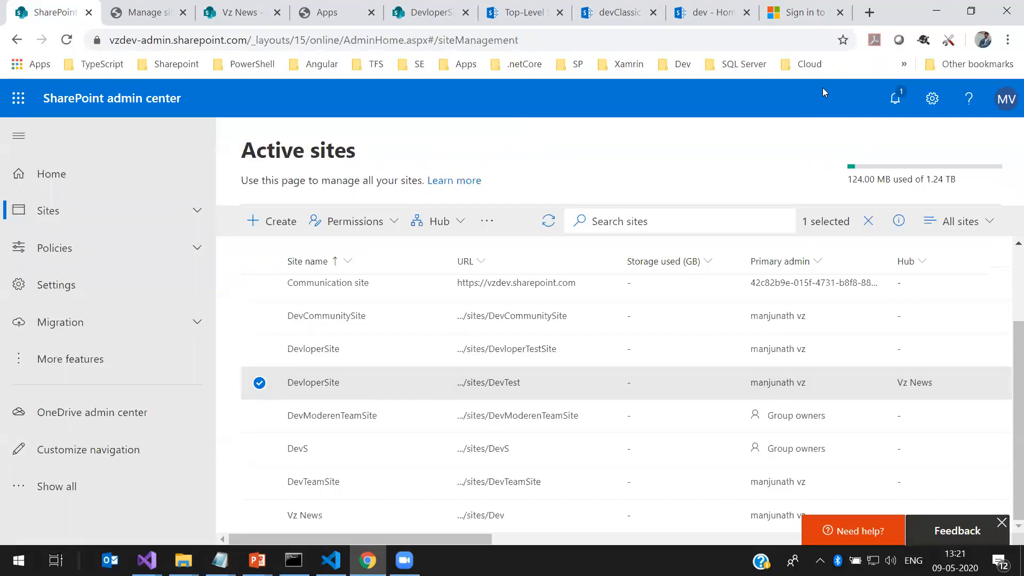
{"action": "left_click", "coordinate": [804, 13]}
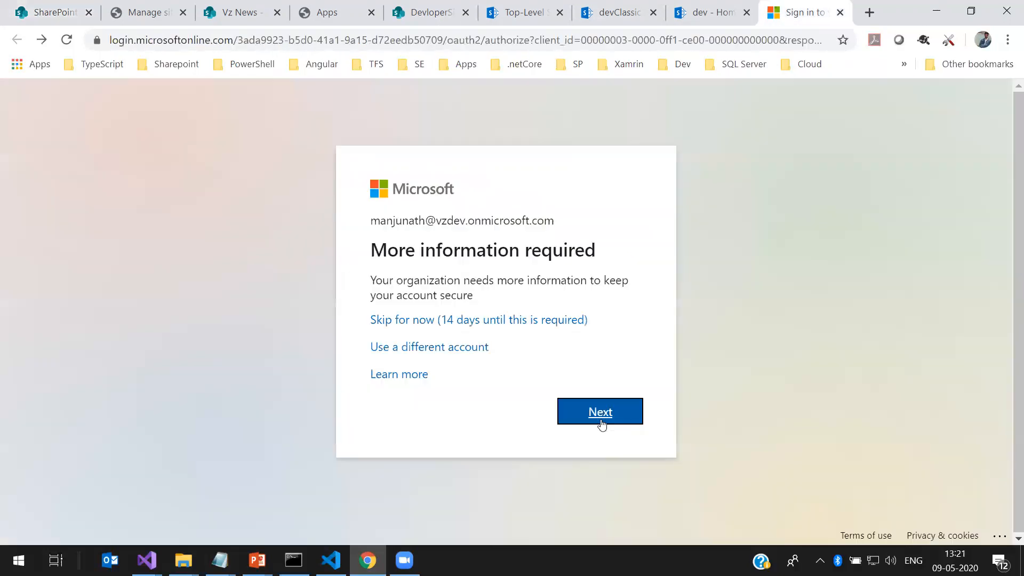
{"action": "left_click", "coordinate": [600, 417]}
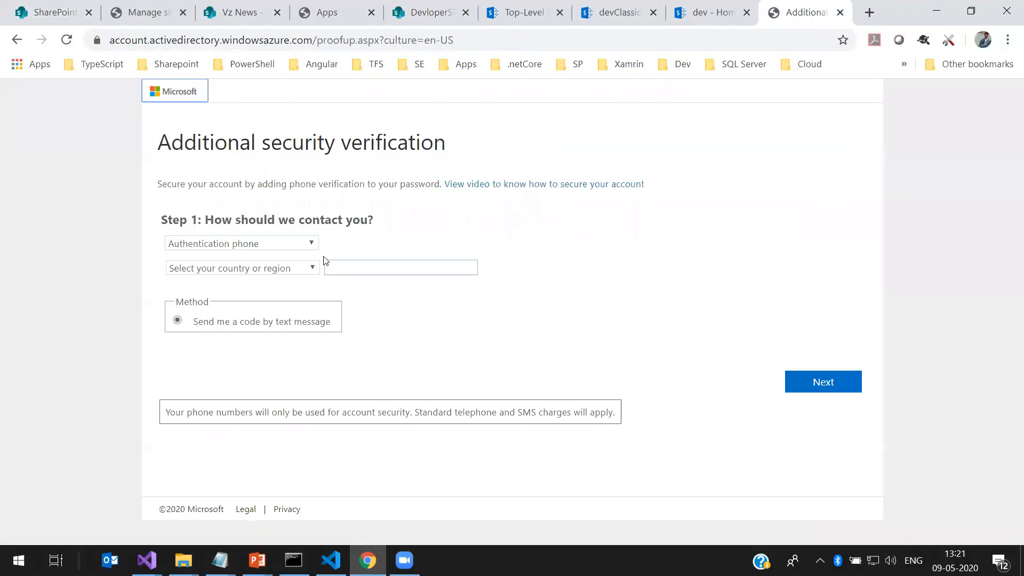
{"action": "left_click", "coordinate": [305, 243]}
{"action": "left_click", "coordinate": [305, 243]}
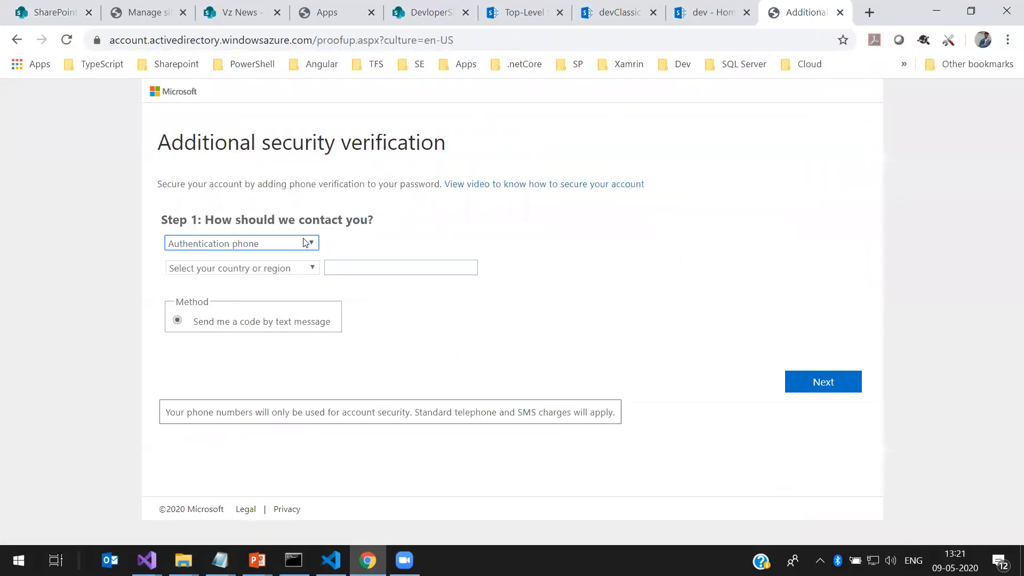
{"action": "left_click", "coordinate": [318, 266]}
{"action": "left_click", "coordinate": [547, 278]}
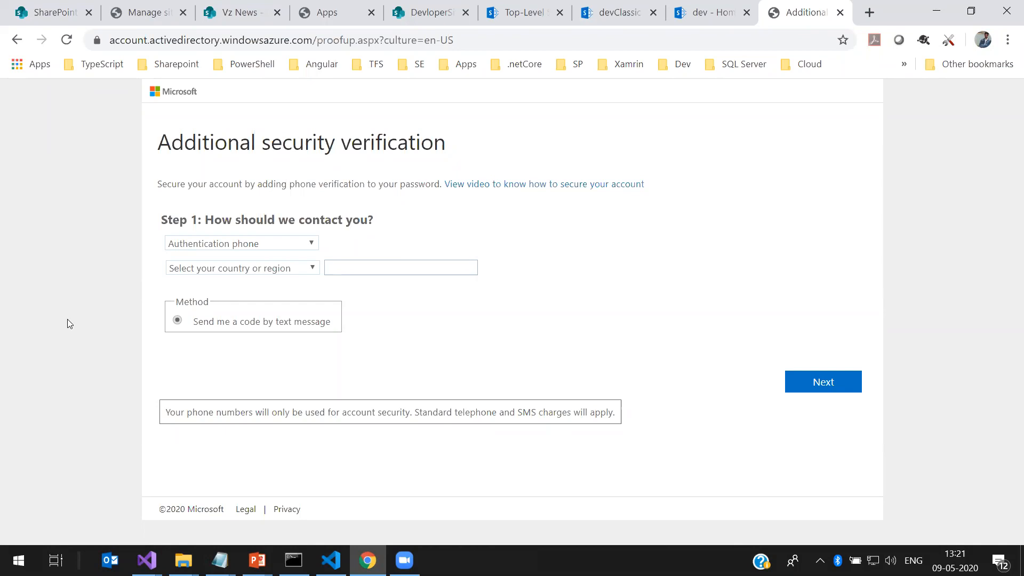
Switch to the DemoApp solution in Visual Studio, package the SharePoint-hosted add-in for publishing, and select the generated DemoApp.app file
{"action": "mouse_move", "coordinate": [147, 559]}
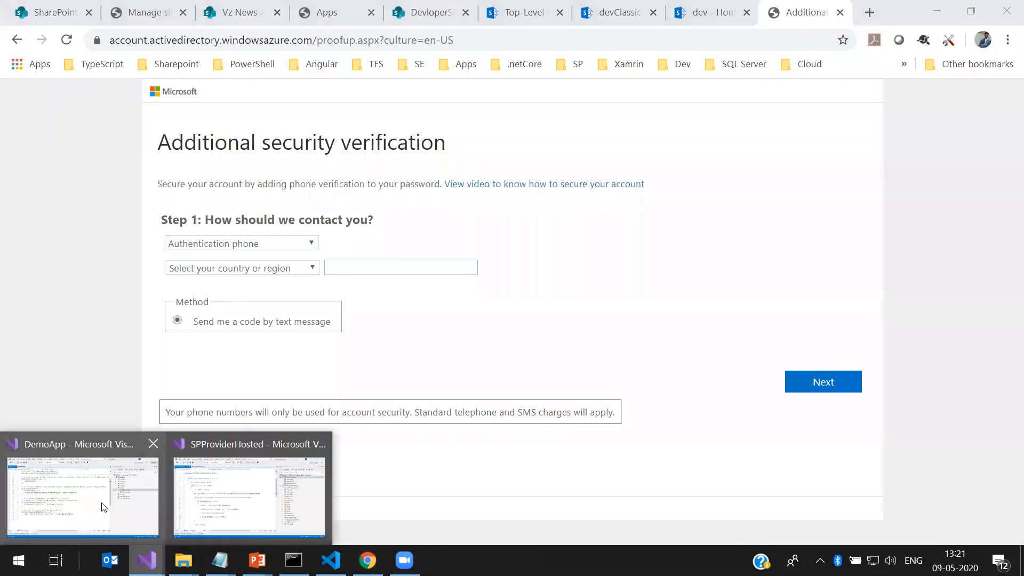
{"action": "left_click", "coordinate": [95, 499]}
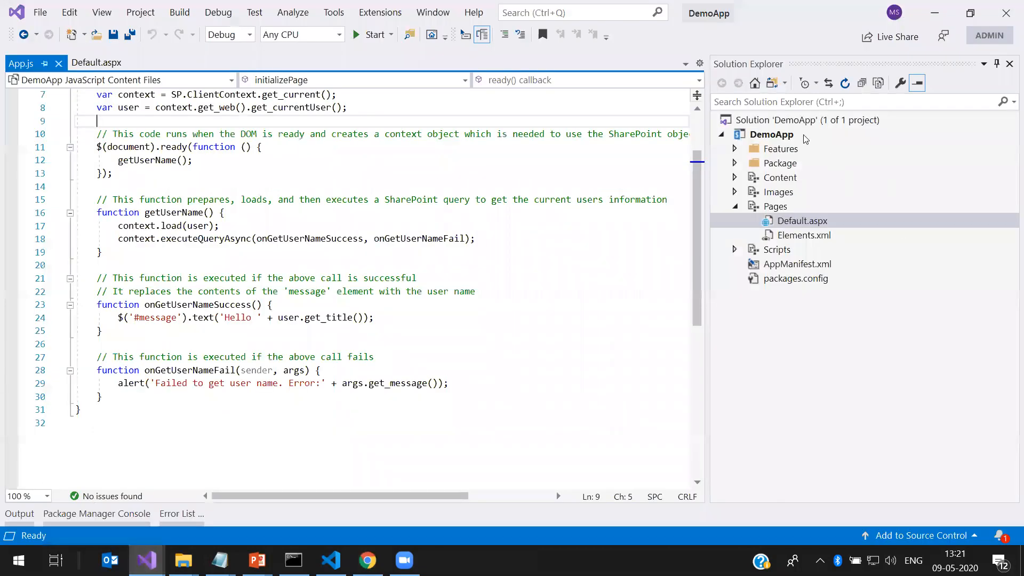
{"action": "right_click", "coordinate": [782, 133]}
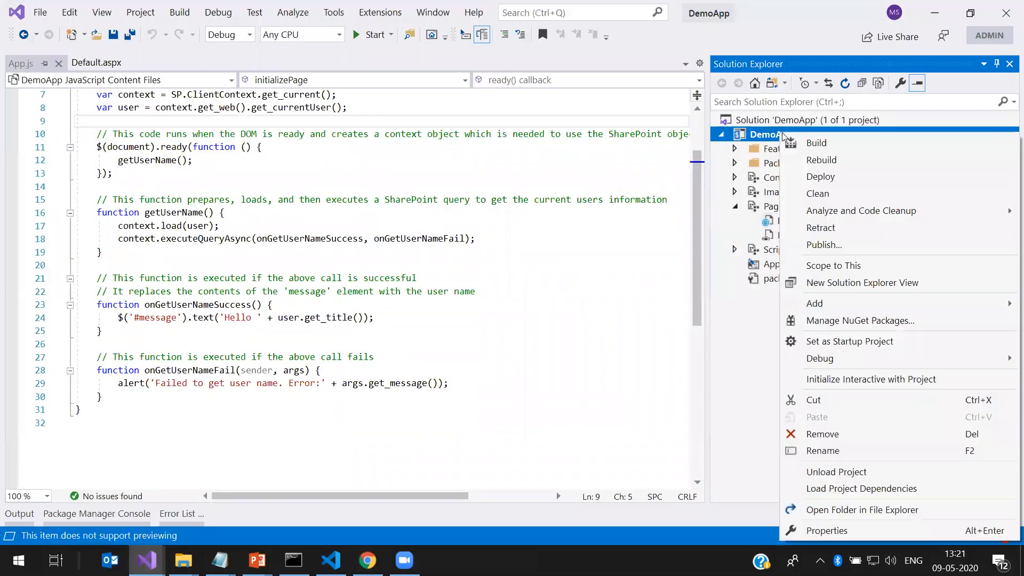
{"action": "left_click", "coordinate": [824, 245]}
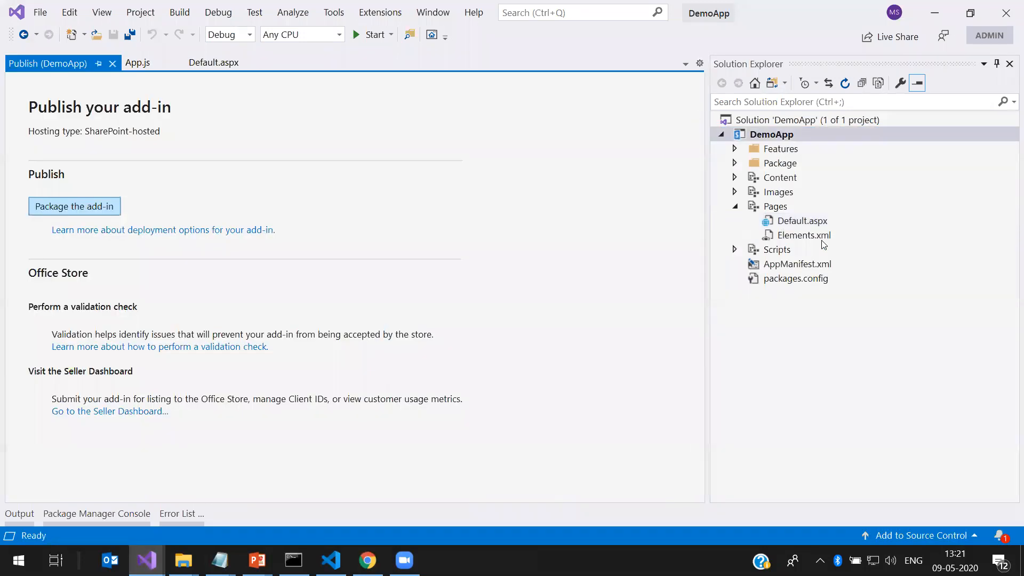
{"action": "left_click", "coordinate": [69, 209]}
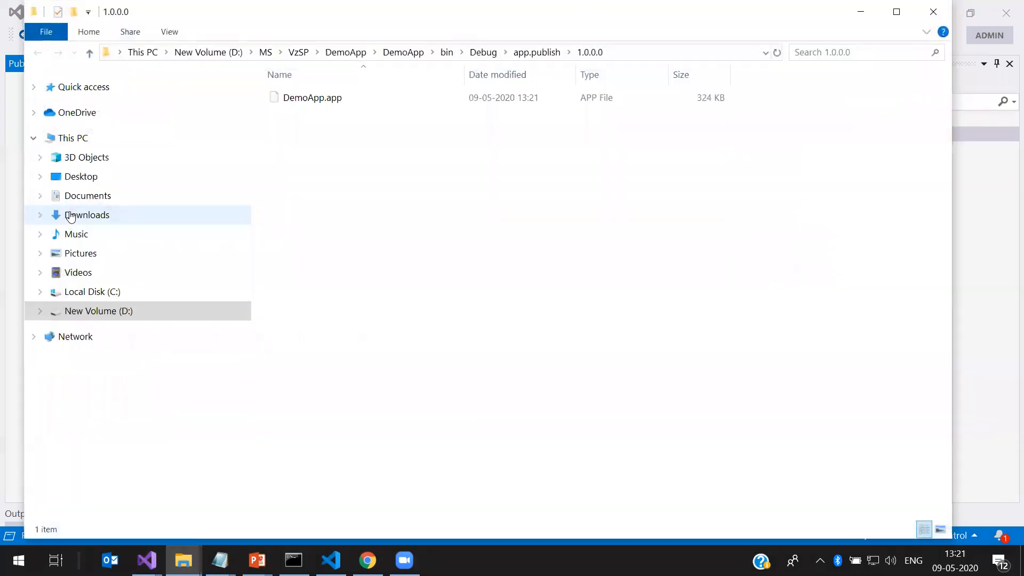
{"action": "left_click", "coordinate": [296, 105]}
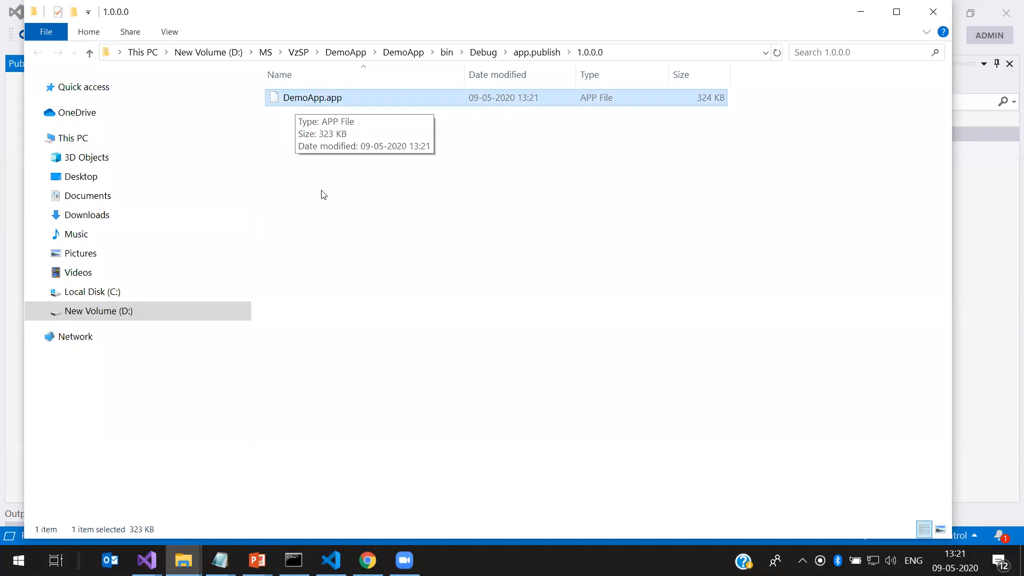
Switch to Chrome and start creating a new app catalog site from the classic SharePoint admin center's apps page
{"action": "left_click", "coordinate": [368, 560]}
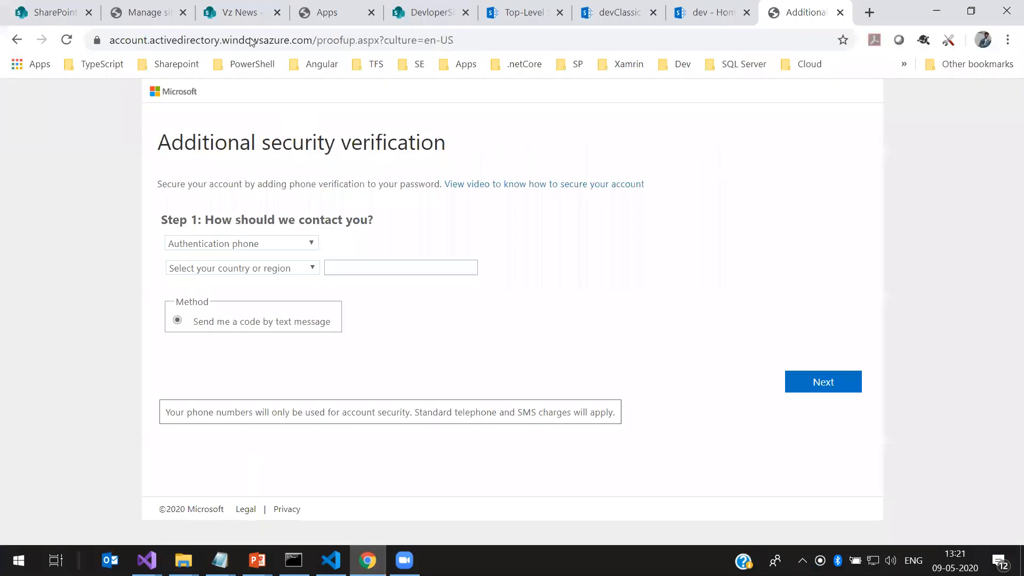
{"action": "key", "text": "ctrl+2"}
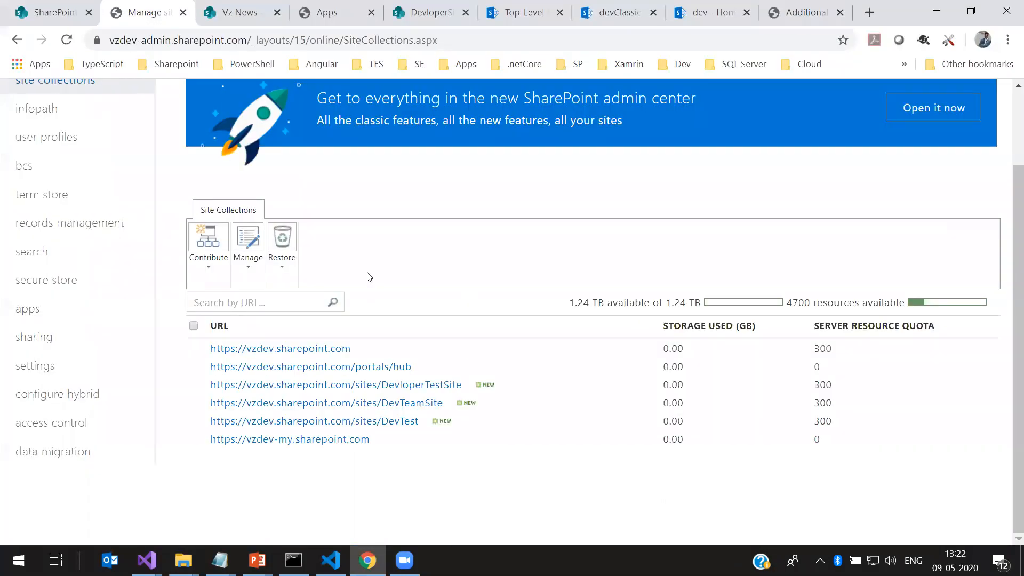
{"action": "left_click", "coordinate": [44, 315]}
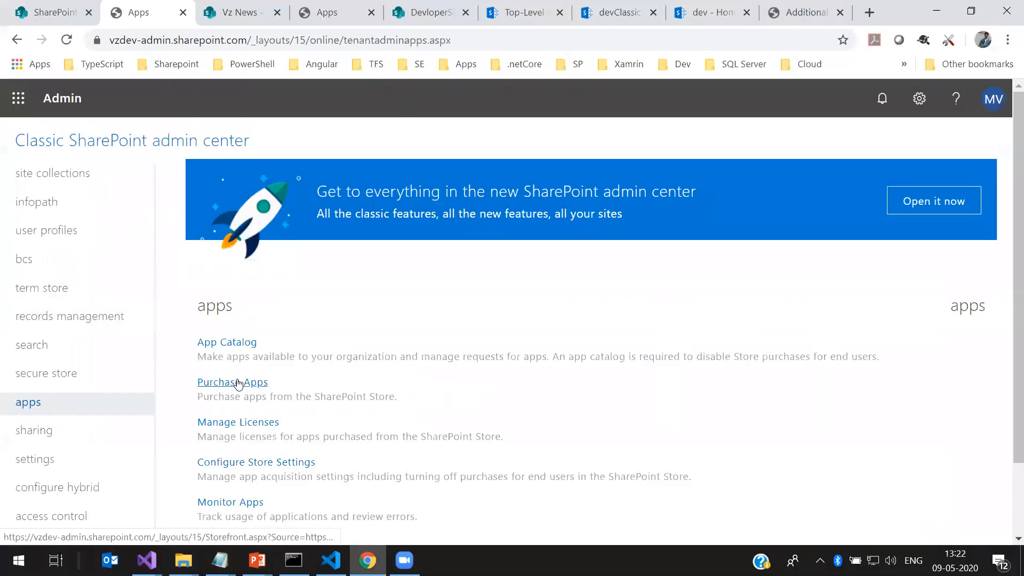
{"action": "left_click", "coordinate": [237, 346]}
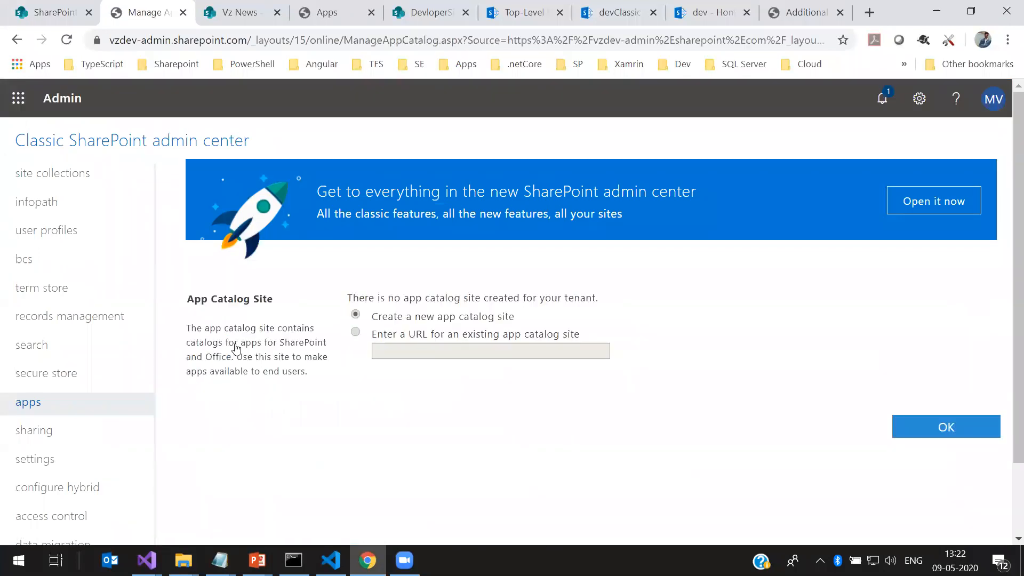
{"action": "left_click", "coordinate": [952, 423]}
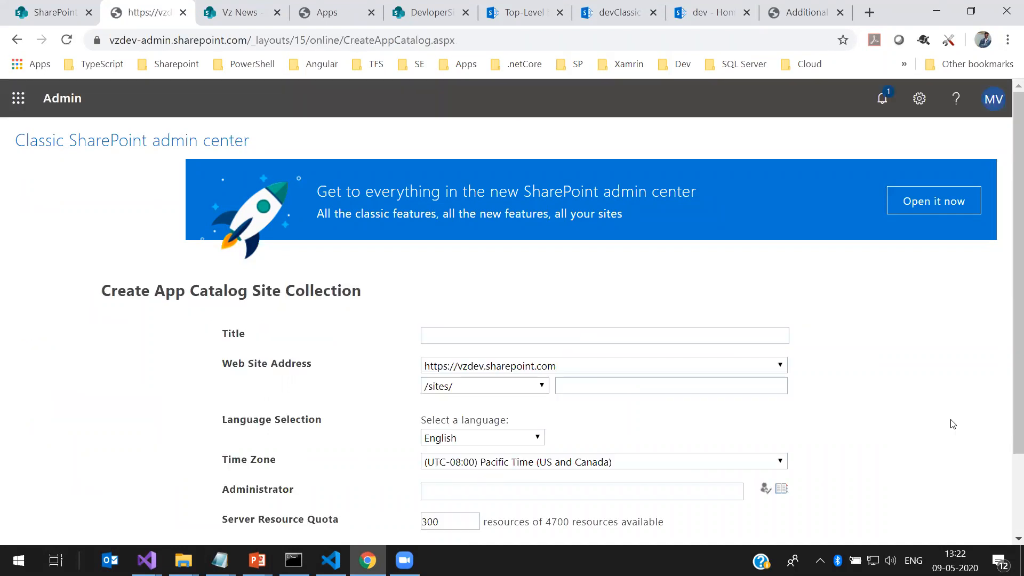
Set both the app catalog site collection's title and its address under /sites/ to appcatalogSP
{"action": "left_click", "coordinate": [492, 335]}
{"action": "scroll", "coordinate": [620, 182], "scroll_direction": "down", "scroll_amount": 2}
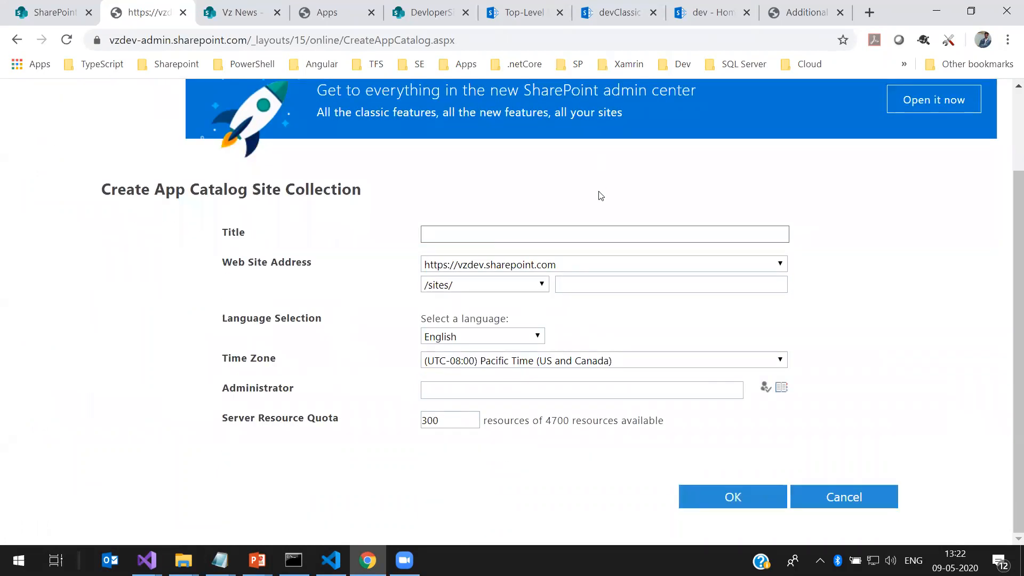
{"action": "type", "text": "appcatalogSP"}
{"action": "double_click", "coordinate": [467, 234]}
{"action": "key", "text": "ctrl+c"}
{"action": "left_click", "coordinate": [578, 283]}
{"action": "key", "text": "ctrl+v"}
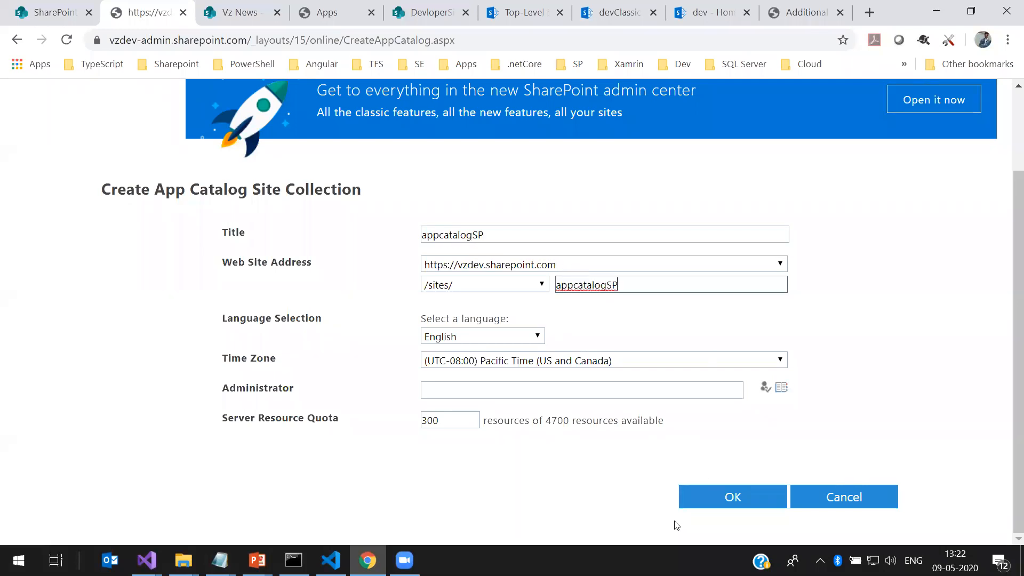
Enter the administrator's name for the app catalog site collection, check it, and submit the creation form
{"action": "left_click", "coordinate": [468, 395]}
{"action": "type", "text": "manjunath"}
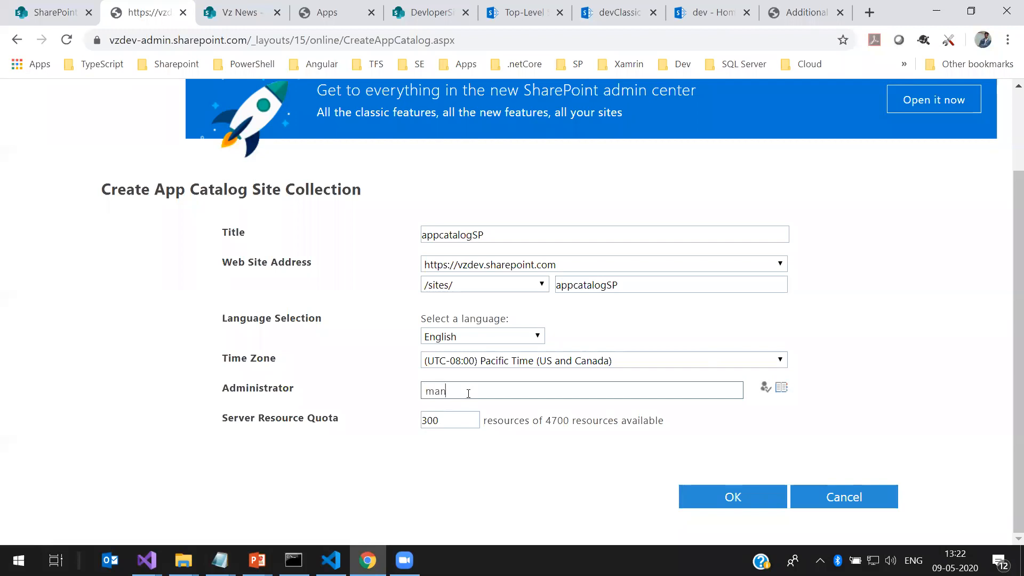
{"action": "left_click", "coordinate": [768, 388]}
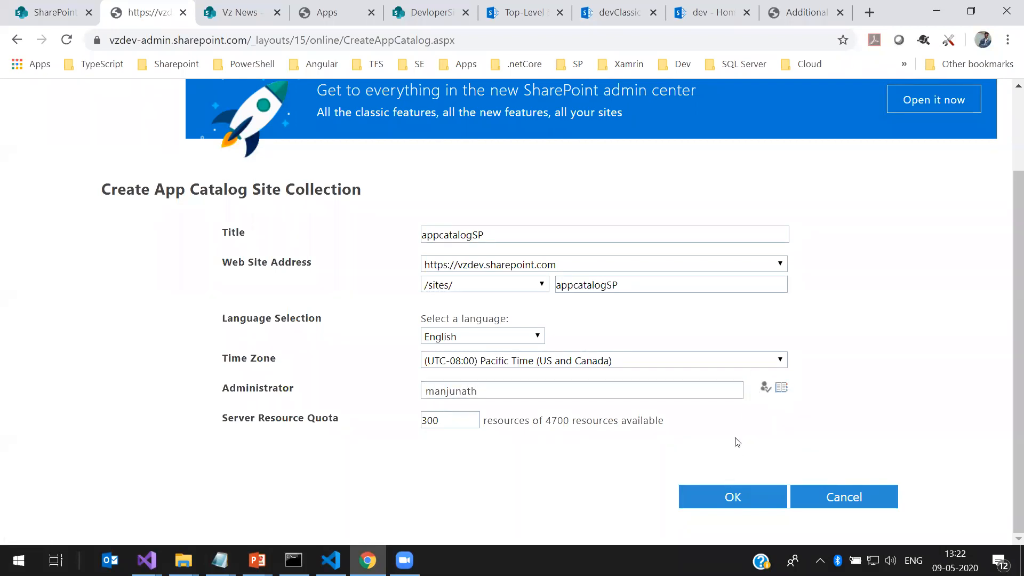
{"action": "left_click", "coordinate": [725, 497]}
{"action": "left_click", "coordinate": [726, 497]}
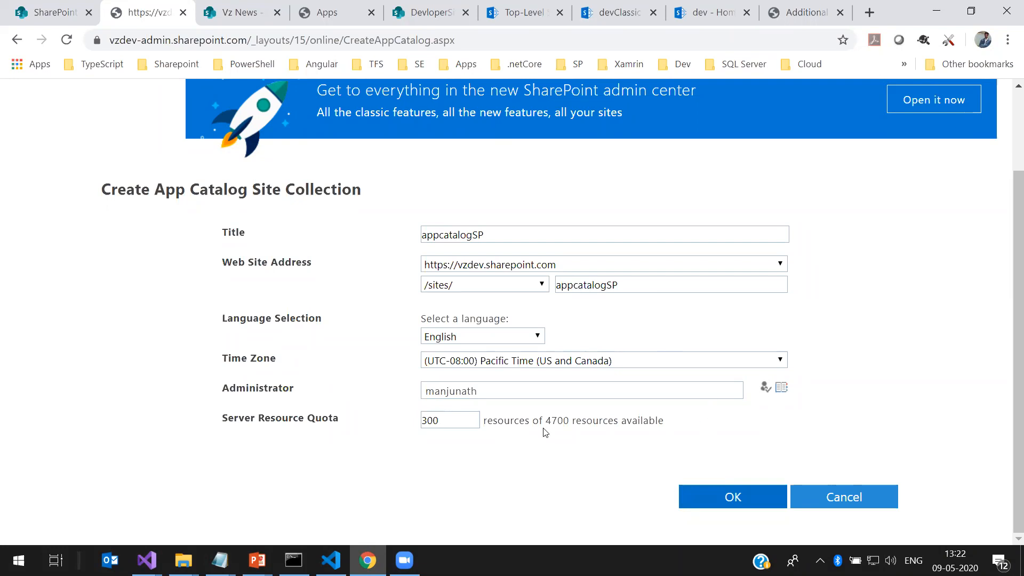
{"action": "left_click", "coordinate": [713, 507]}
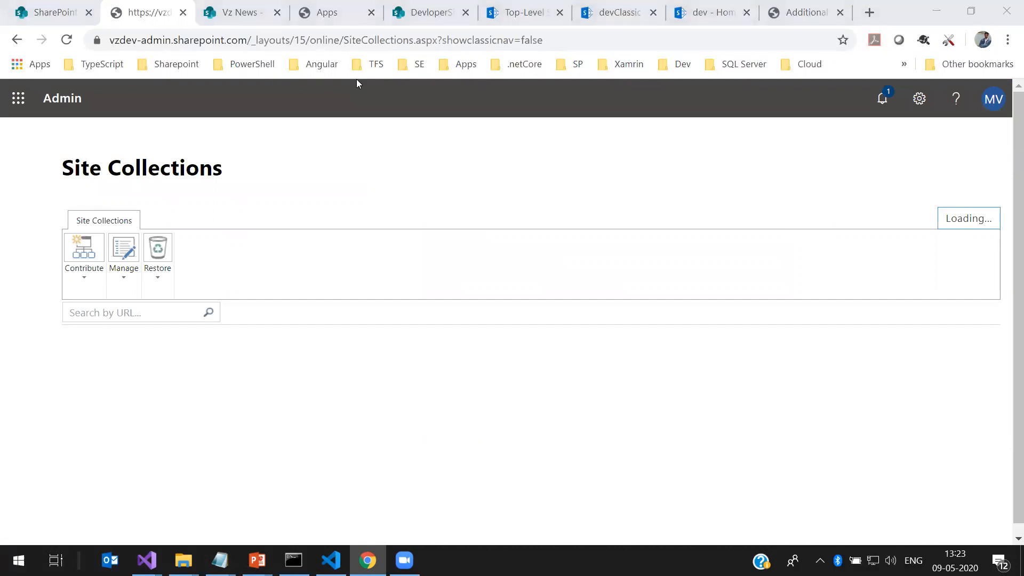
Switch to the Visual Studio window containing the SPProviderHosted solution
{"action": "left_click", "coordinate": [33, 12]}
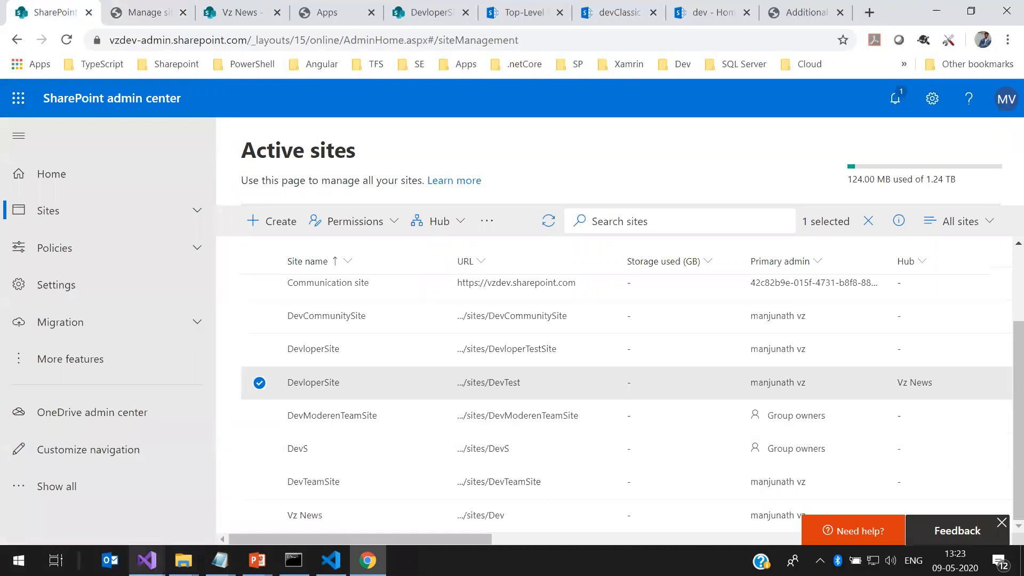
{"action": "mouse_move", "coordinate": [148, 560]}
{"action": "left_click", "coordinate": [237, 496]}
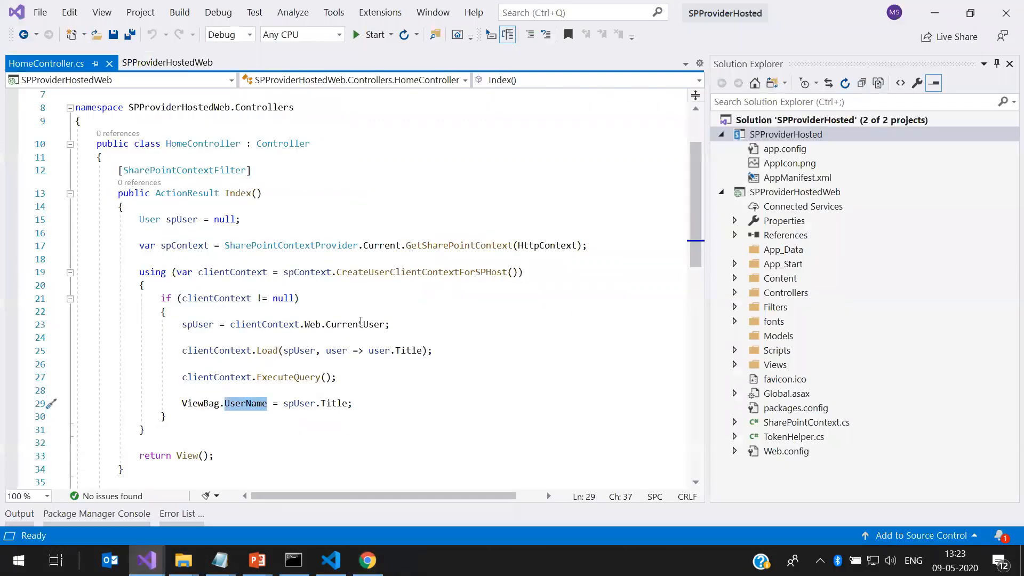
{"action": "mouse_move", "coordinate": [361, 322]}
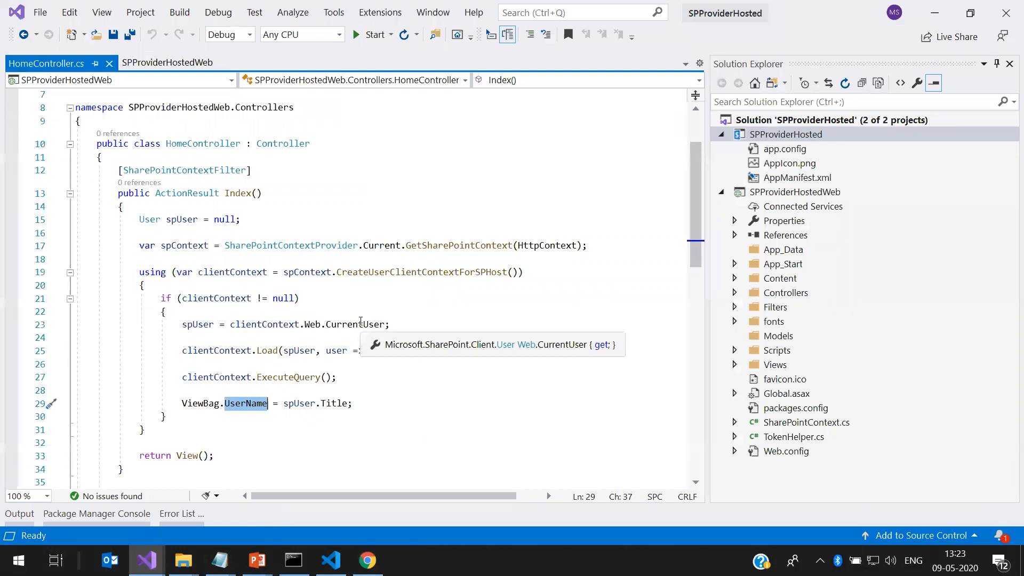
{"action": "key", "text": "alt+Tab"}
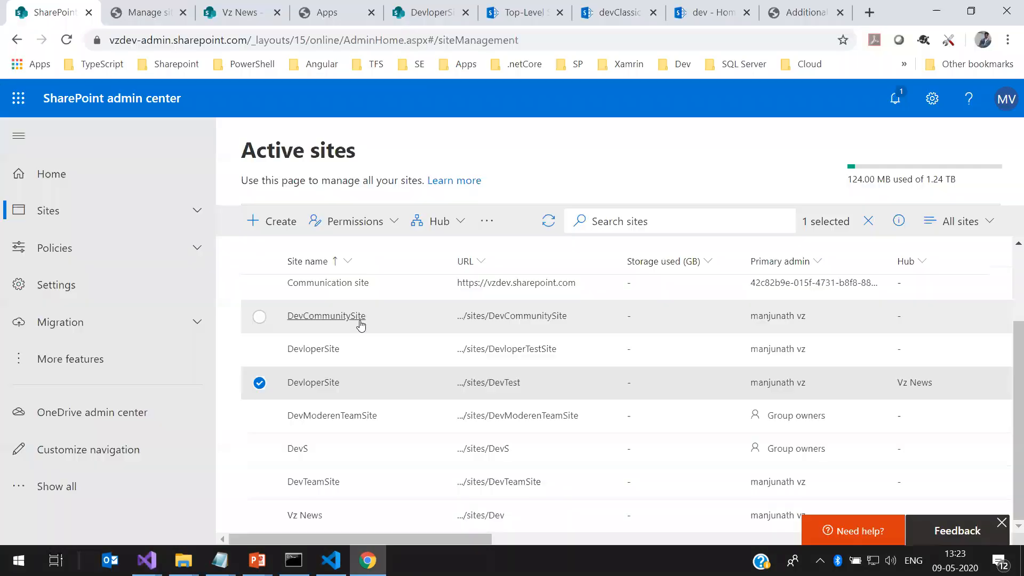
{"action": "key", "text": "alt+Tab"}
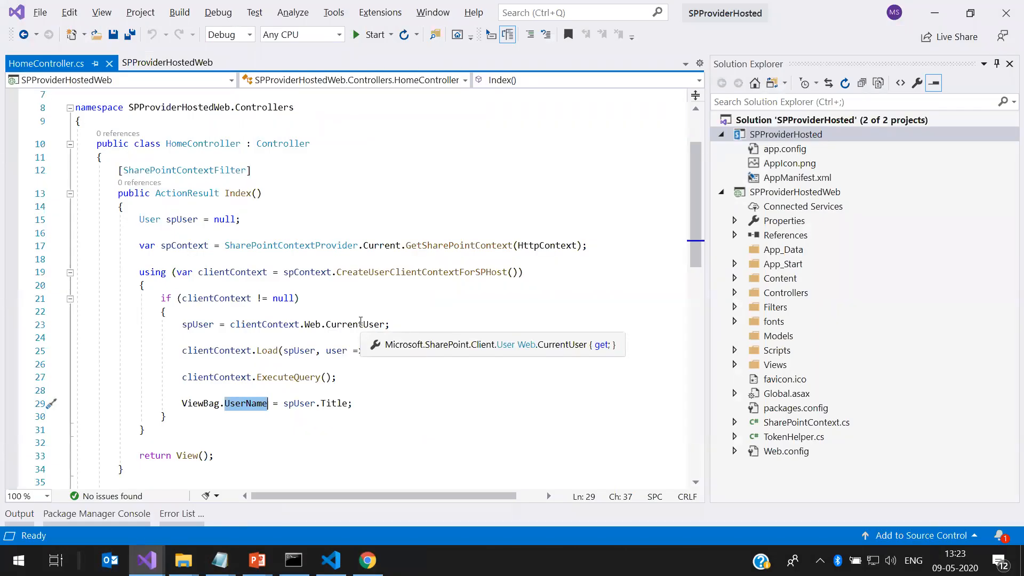
{"action": "key", "text": "alt+Tab"}
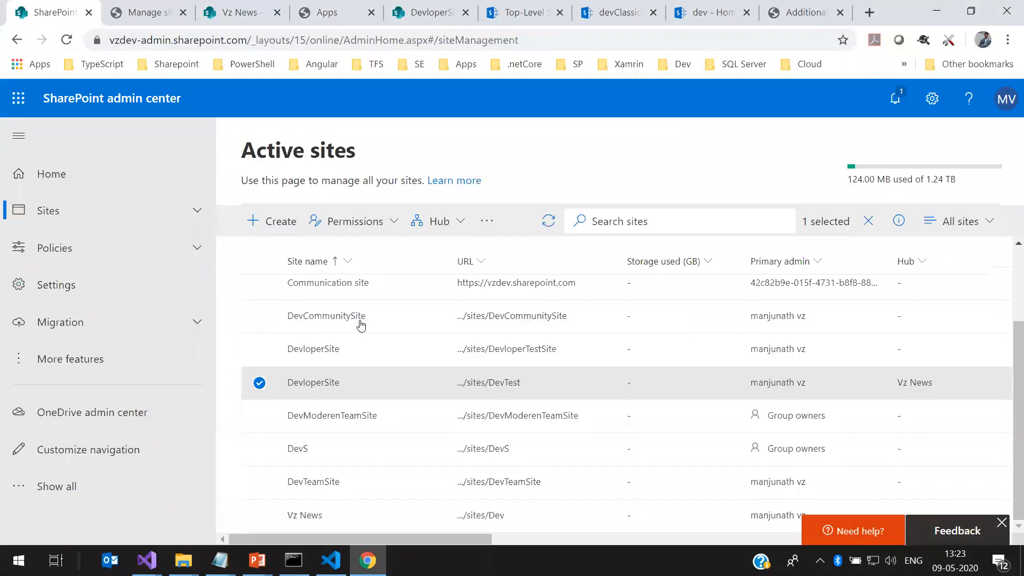
{"action": "key", "text": "alt+Tab"}
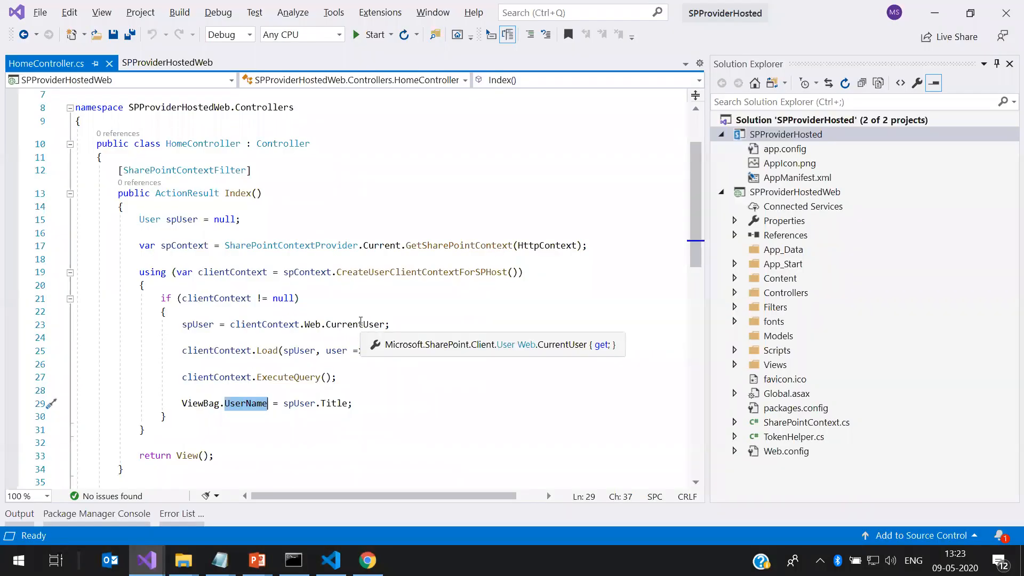
{"action": "key", "text": "alt+Tab"}
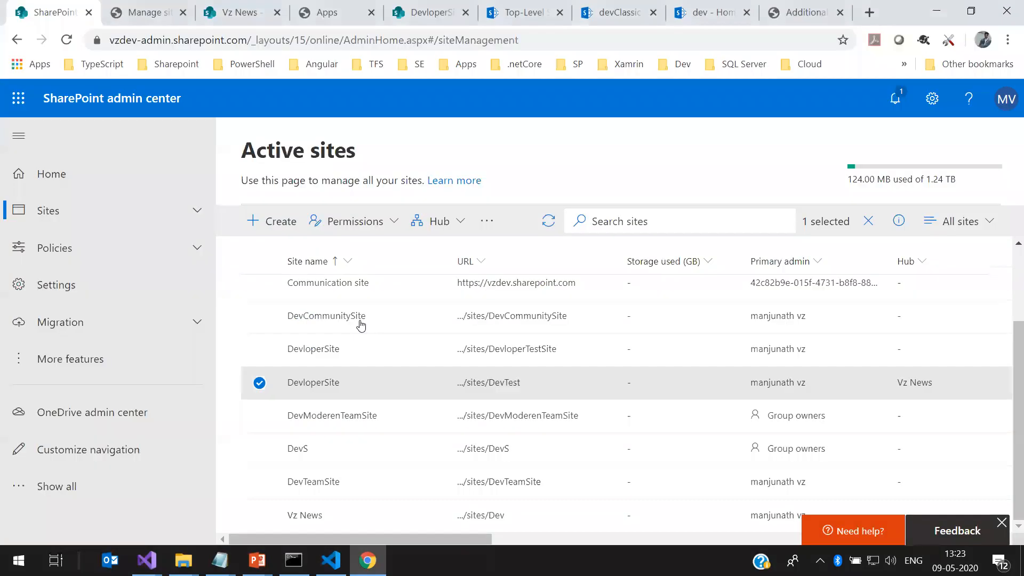
{"action": "key", "text": "alt+Tab"}
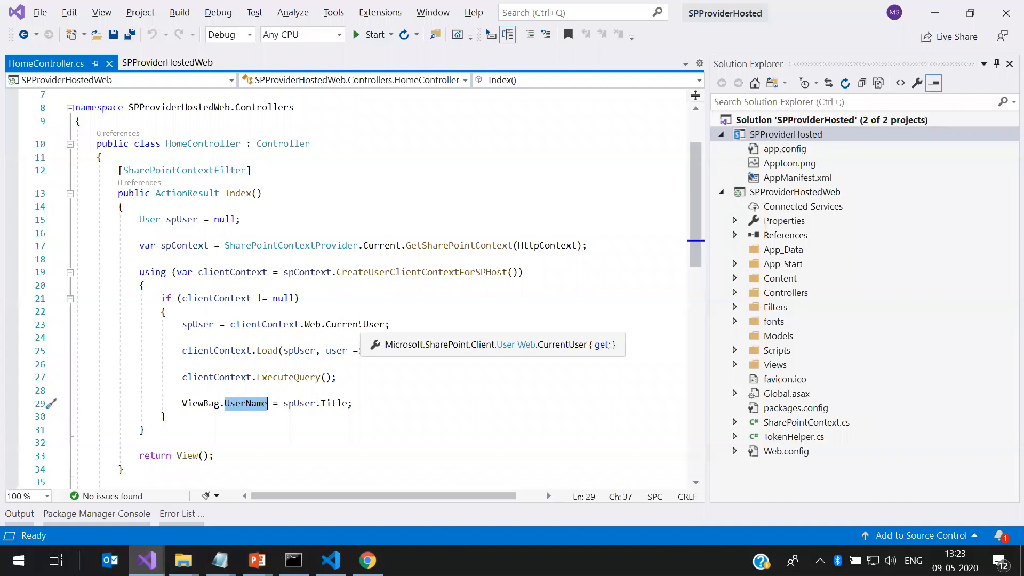
Open the publish page for the SPProviderHosted project and examine the options for importing or creating a publishing profile
{"action": "left_click", "coordinate": [793, 130]}
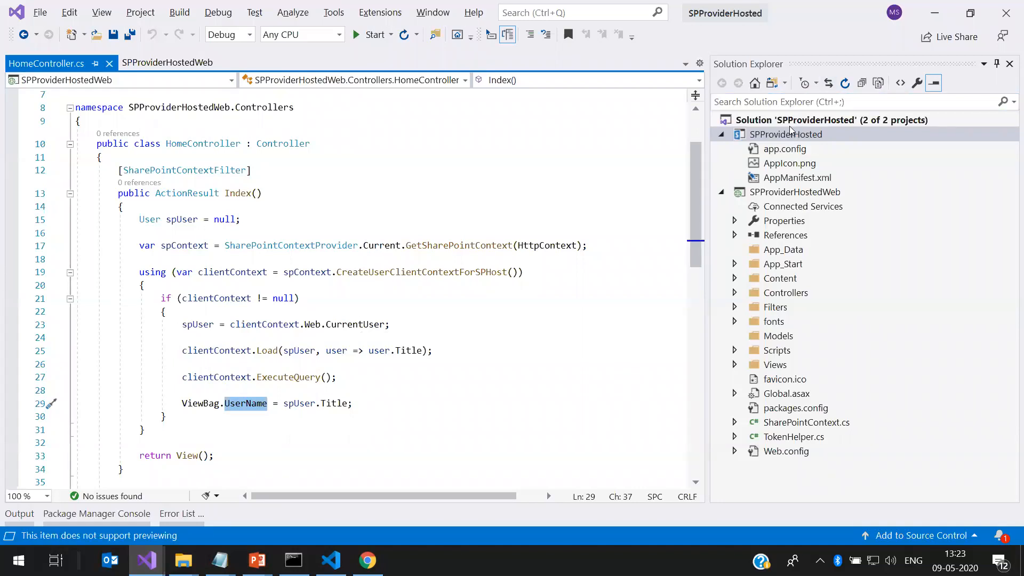
{"action": "right_click", "coordinate": [791, 132]}
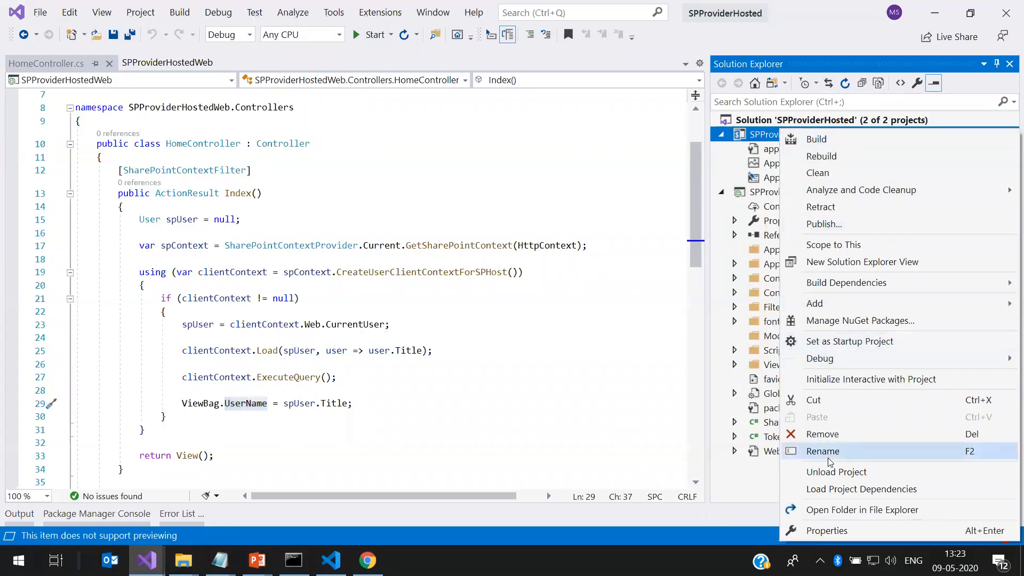
{"action": "left_click", "coordinate": [824, 224]}
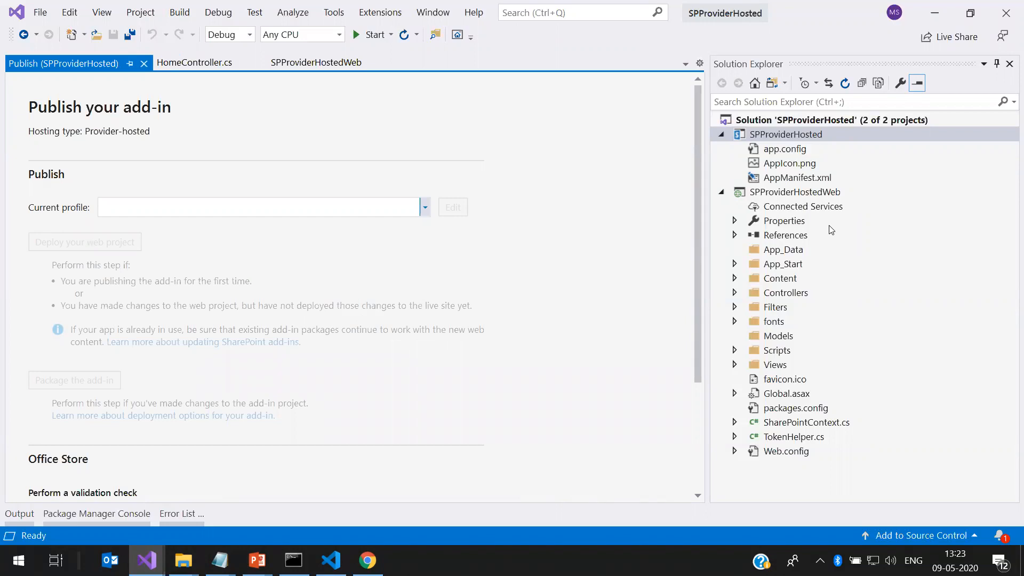
{"action": "left_click", "coordinate": [425, 208]}
{"action": "left_click", "coordinate": [347, 226]}
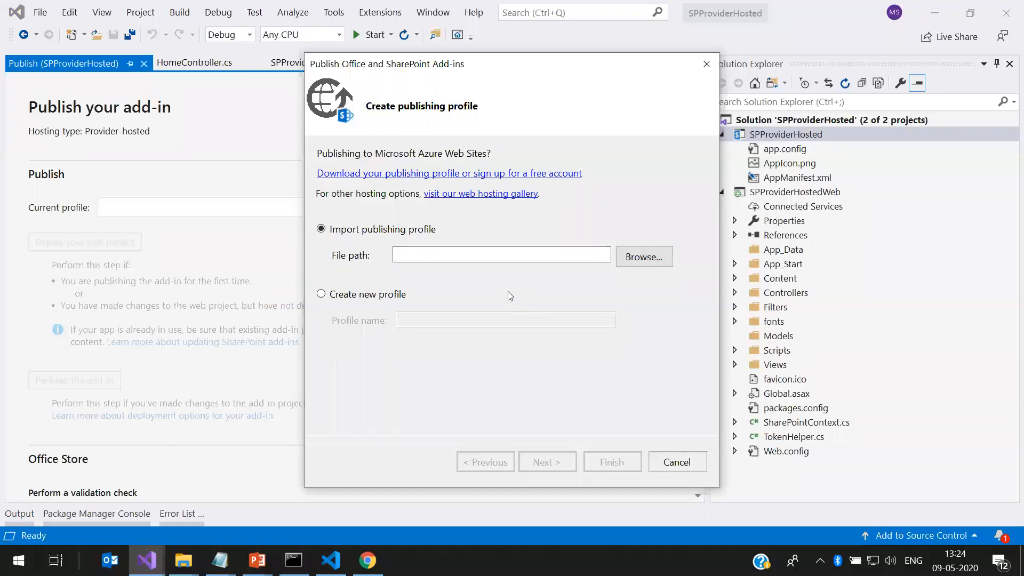
{"action": "left_click", "coordinate": [380, 292]}
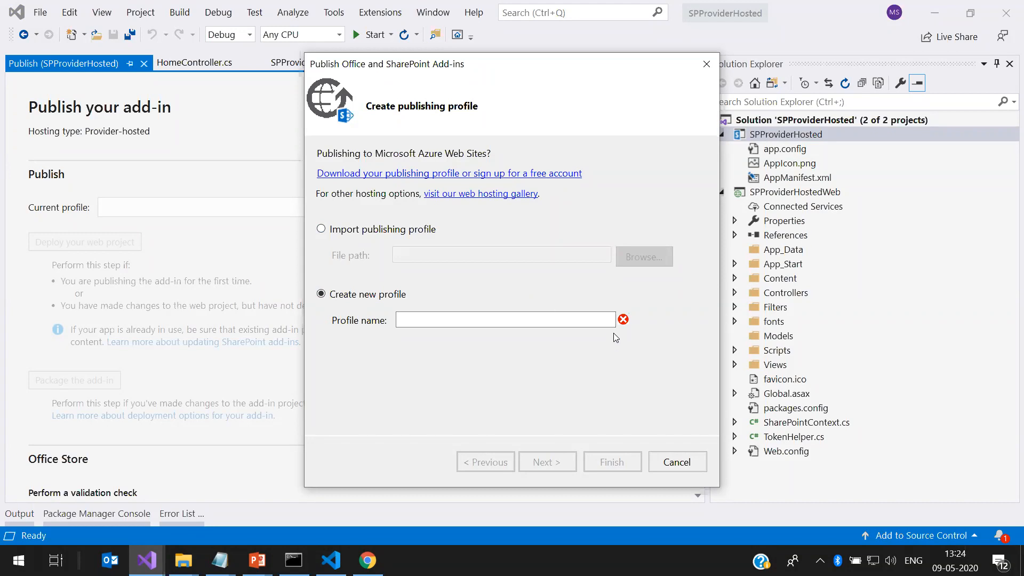
{"action": "left_click", "coordinate": [676, 463]}
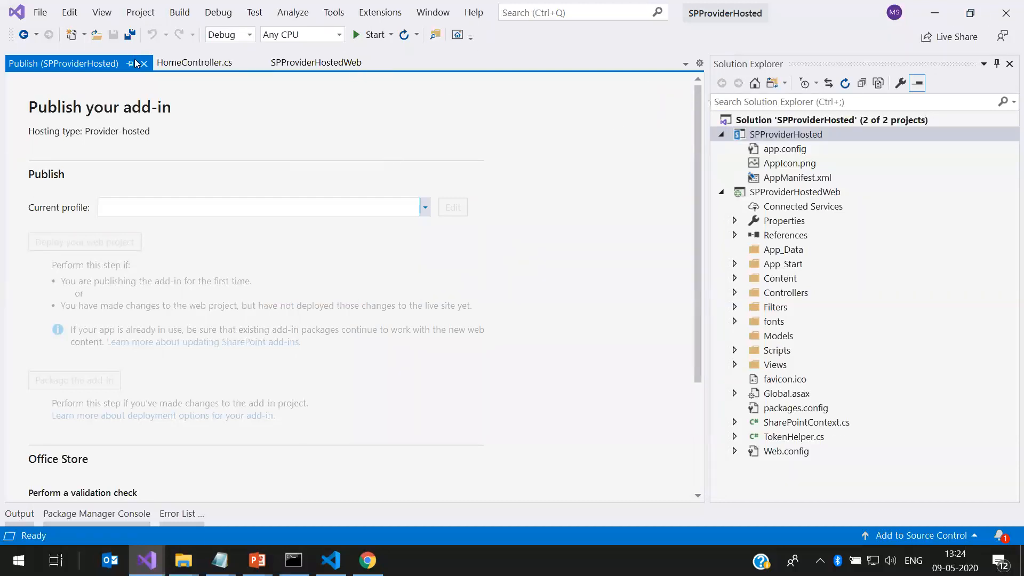
Switch to Chrome and open the devClassic site's home page for editing
{"action": "left_click", "coordinate": [383, 558]}
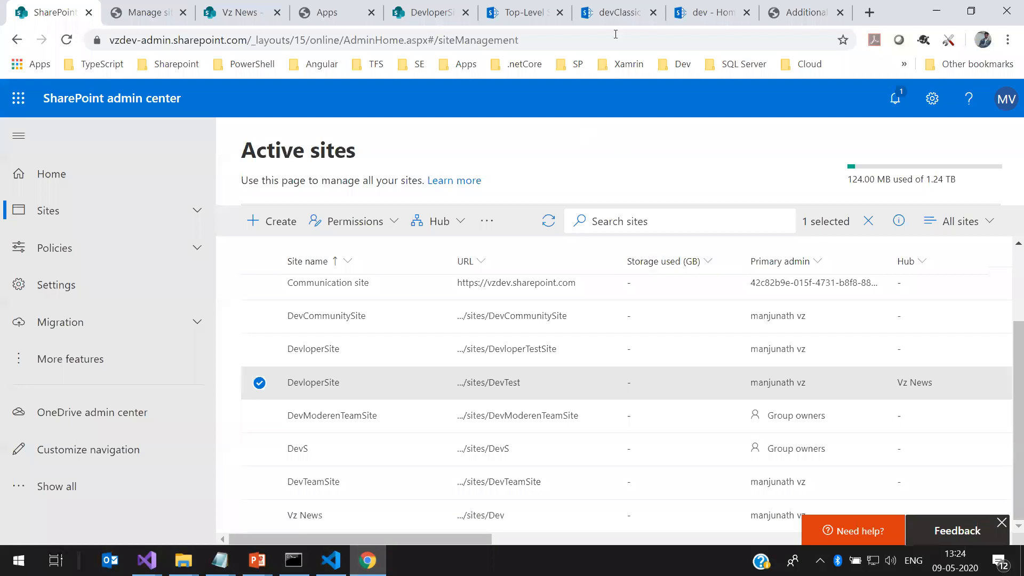
{"action": "left_click", "coordinate": [622, 11]}
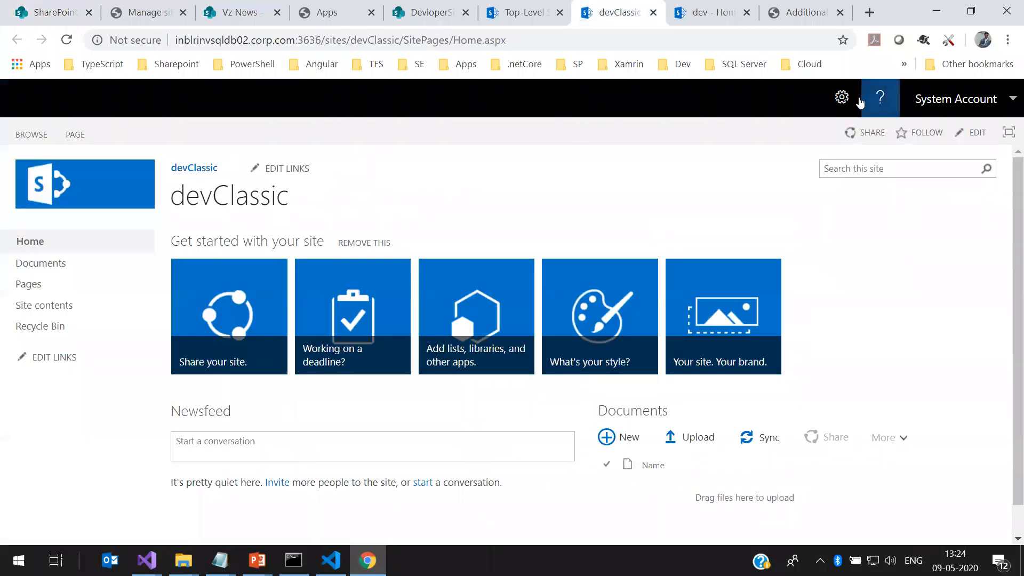
{"action": "left_click", "coordinate": [842, 98]}
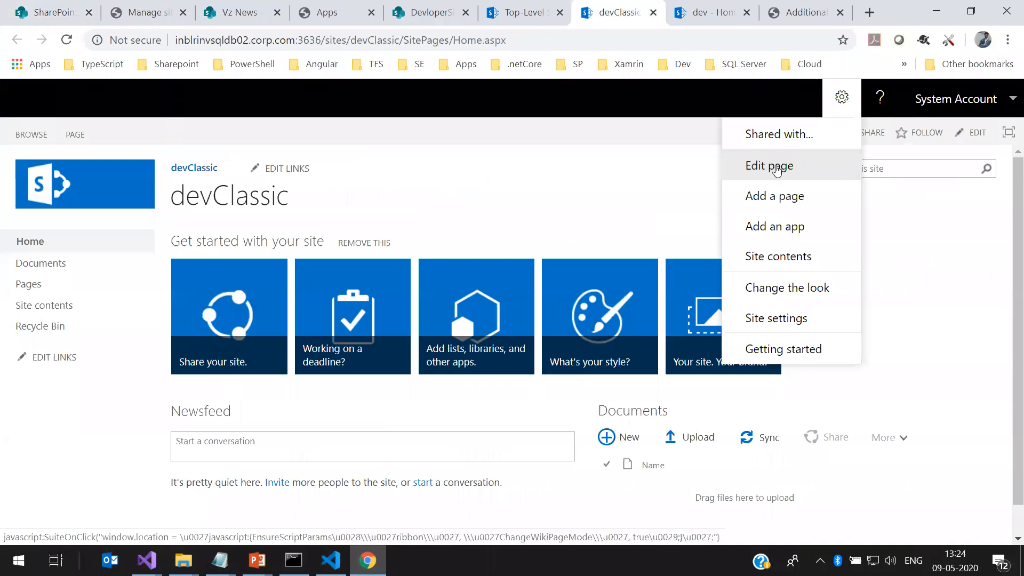
{"action": "left_click", "coordinate": [777, 169]}
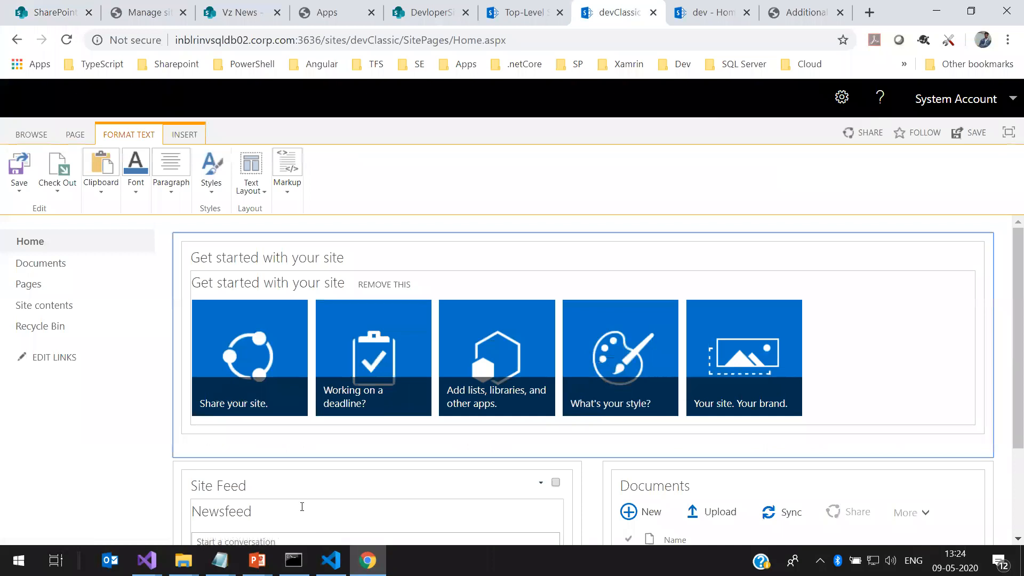
Open the web part picker for inserting a part beneath the Site Feed on the devClassic home page
{"action": "scroll", "coordinate": [326, 479], "scroll_direction": "down", "scroll_amount": 2}
{"action": "left_click", "coordinate": [222, 490]}
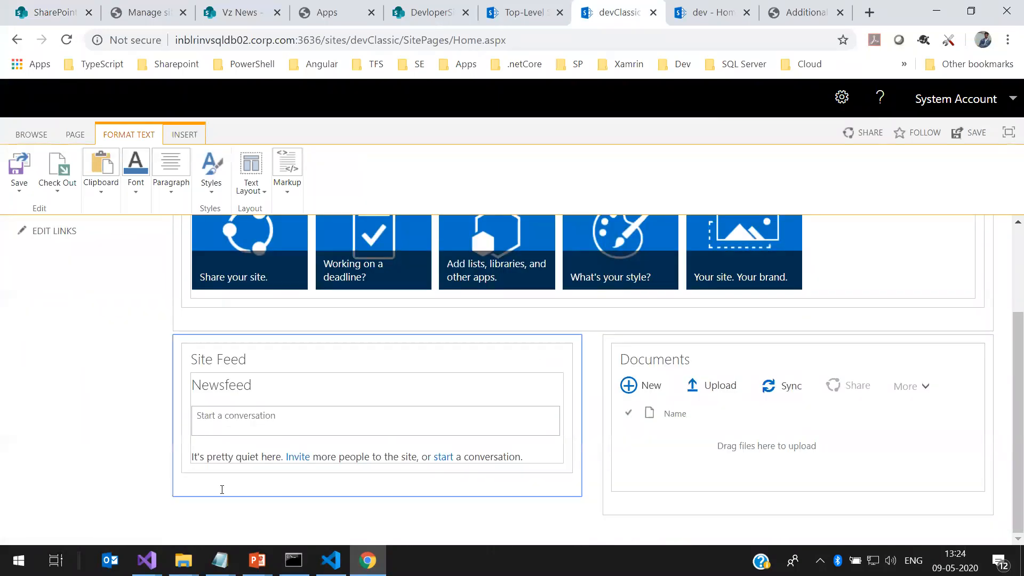
{"action": "left_click", "coordinate": [179, 134]}
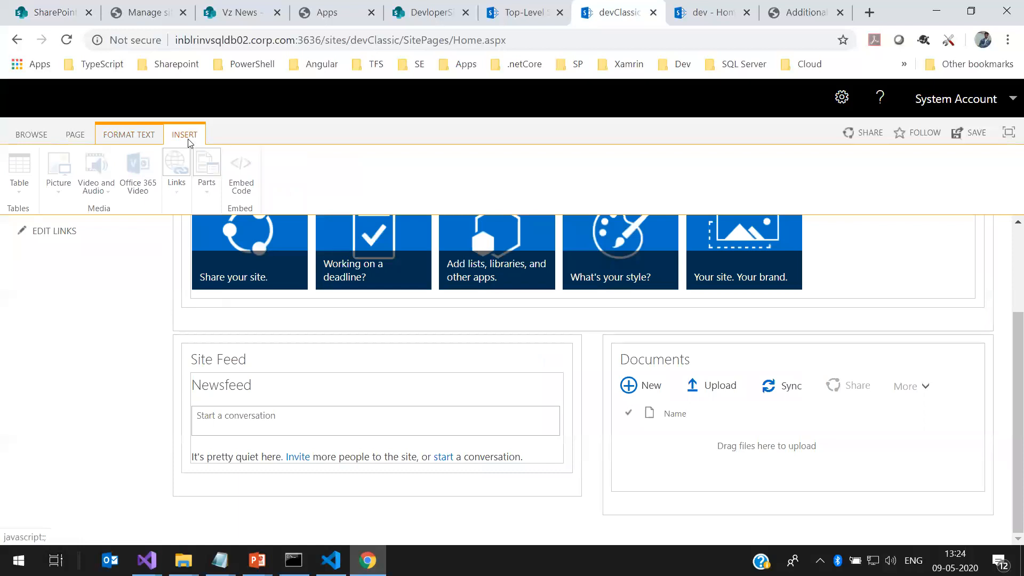
{"action": "left_click", "coordinate": [205, 483]}
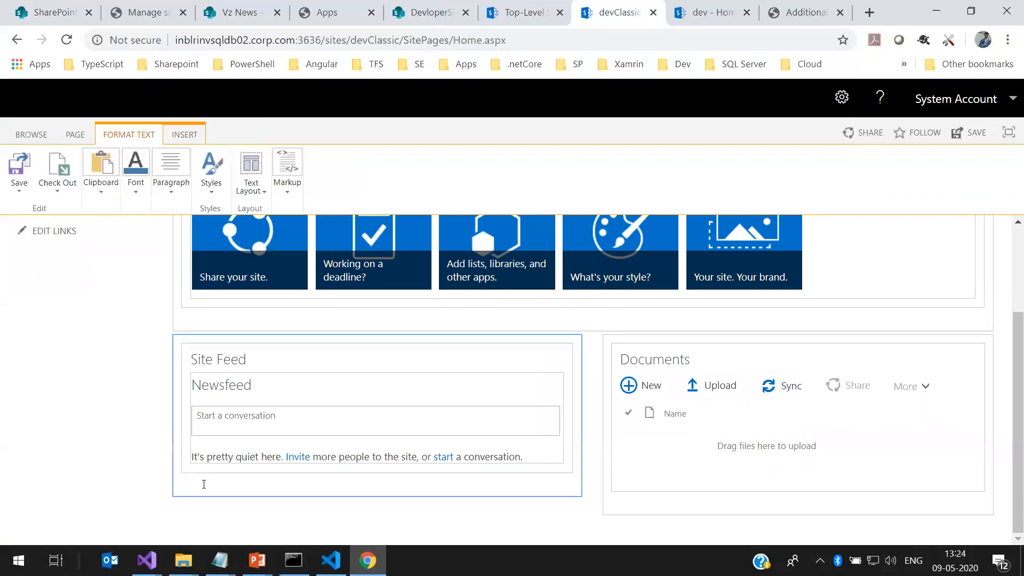
{"action": "left_click", "coordinate": [181, 135]}
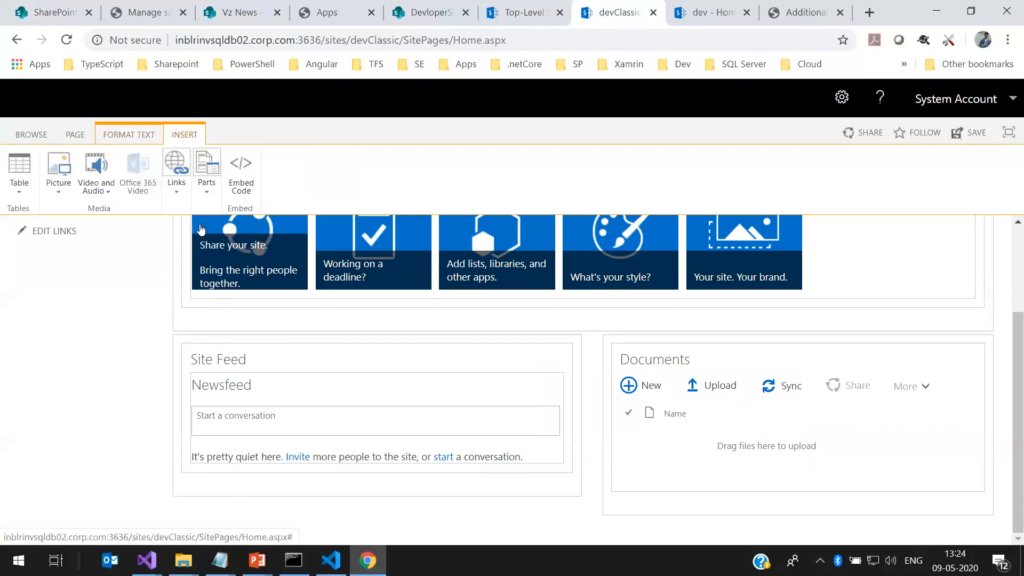
{"action": "left_click", "coordinate": [207, 172]}
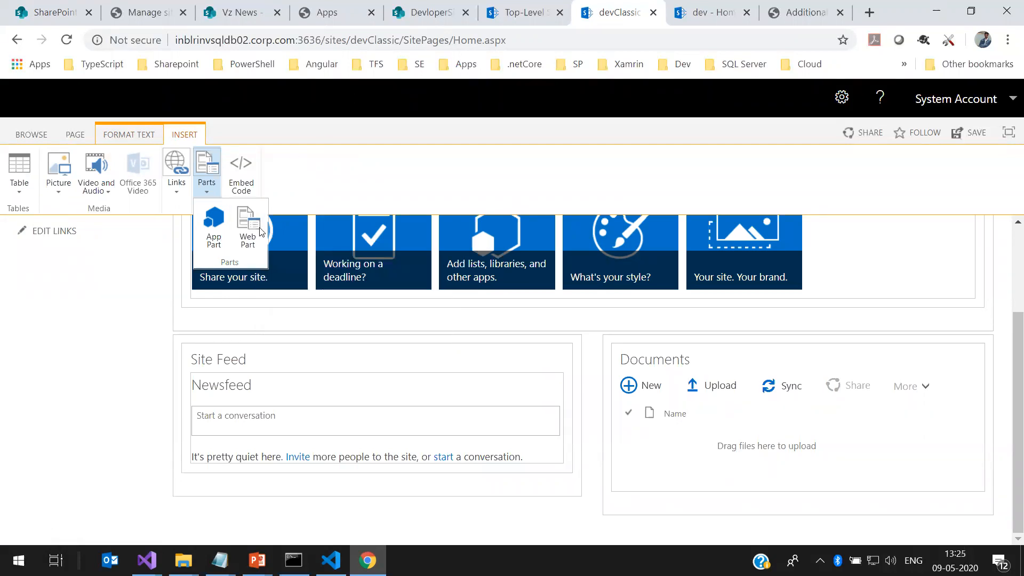
{"action": "left_click", "coordinate": [249, 228]}
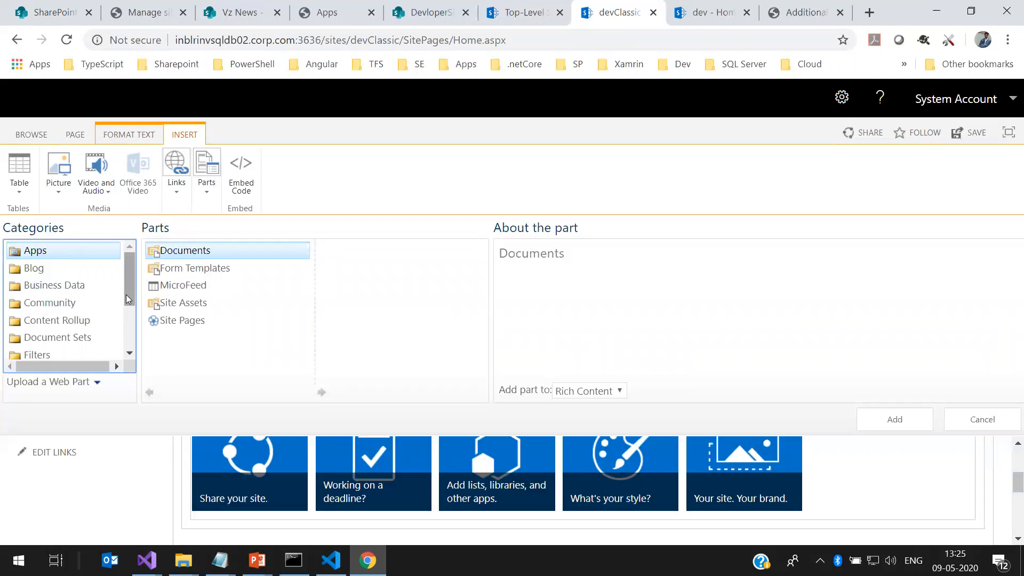
Examine the Documents app part and the descriptions of the Blog category's Archives, Notifications and Tools parts
{"action": "left_click", "coordinate": [176, 256]}
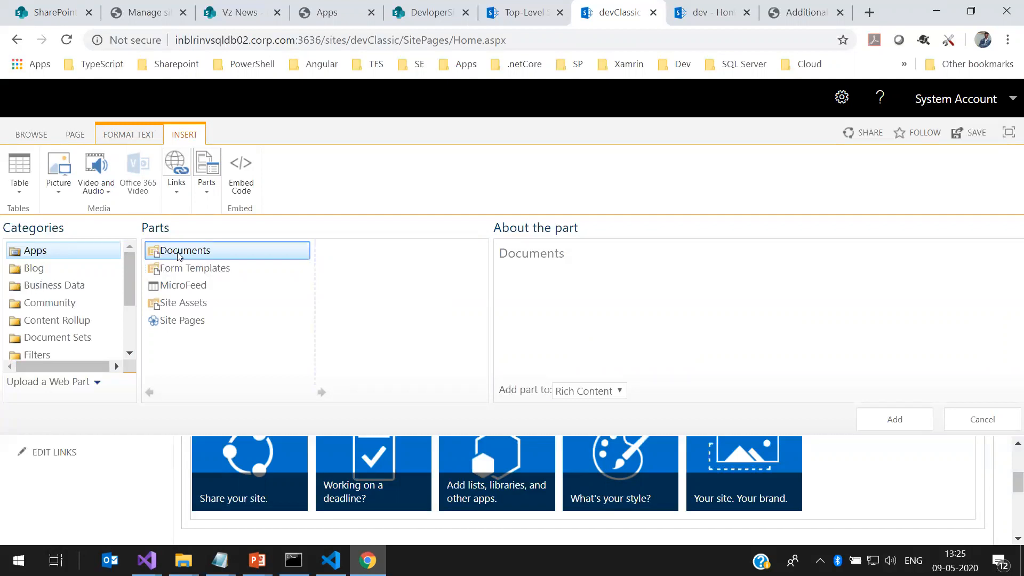
{"action": "left_click", "coordinate": [55, 271]}
{"action": "left_click", "coordinate": [192, 270]}
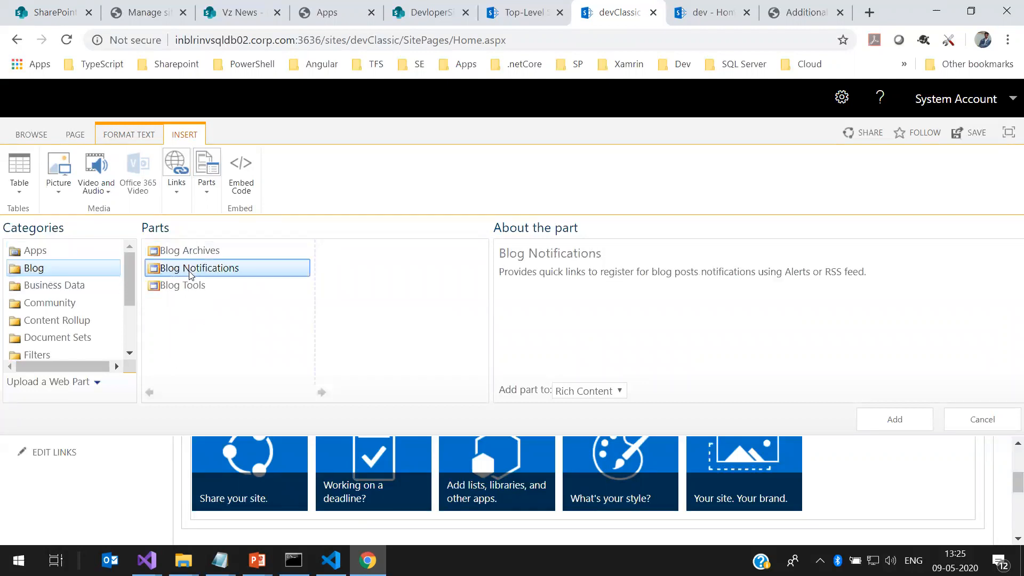
{"action": "left_click", "coordinate": [200, 255]}
{"action": "left_click", "coordinate": [194, 271]}
{"action": "left_click", "coordinate": [179, 290]}
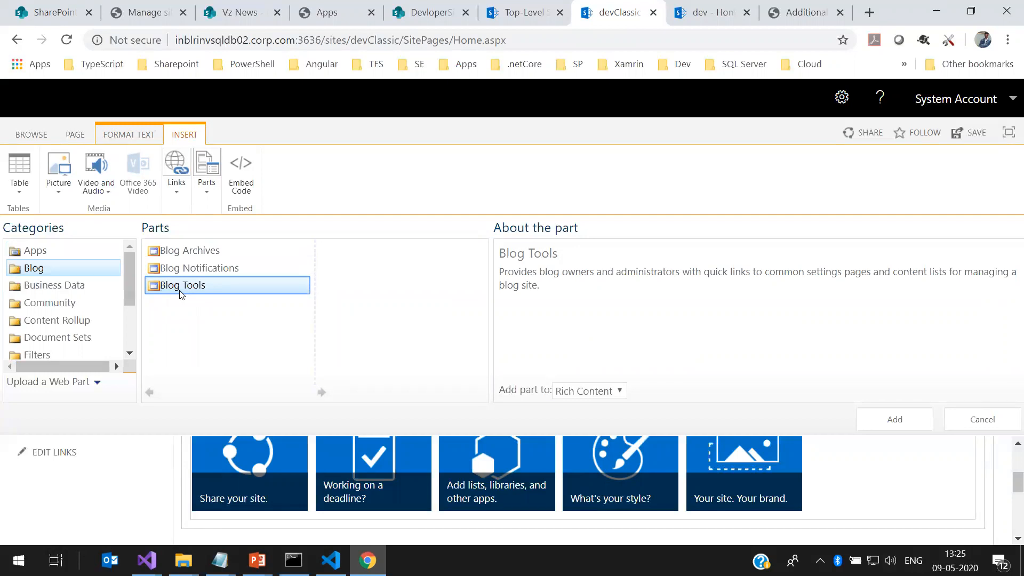
Look through the open SharePoint site pages and review the modern Vz News page in edit mode
{"action": "left_click", "coordinate": [673, 12]}
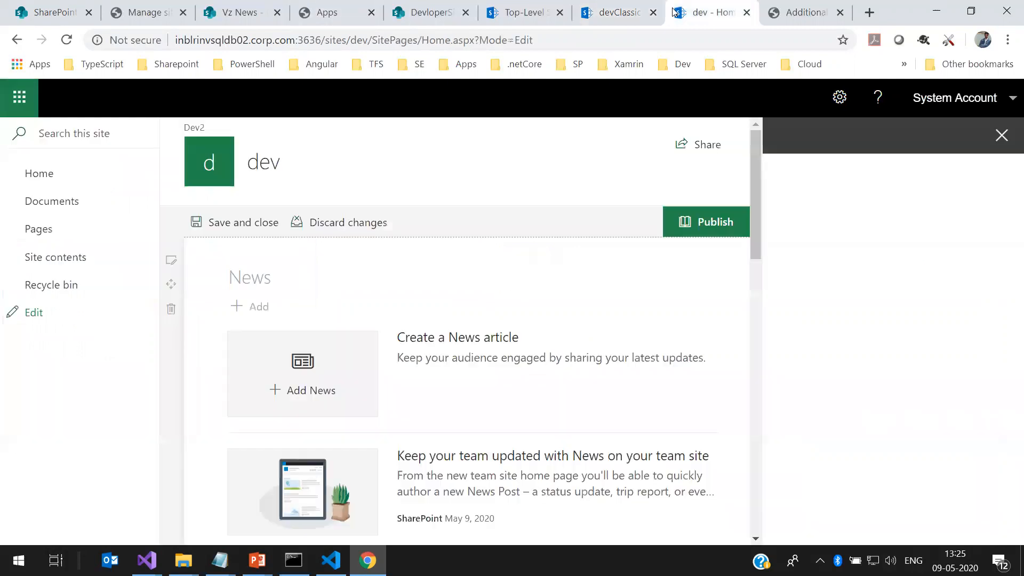
{"action": "left_click", "coordinate": [809, 10]}
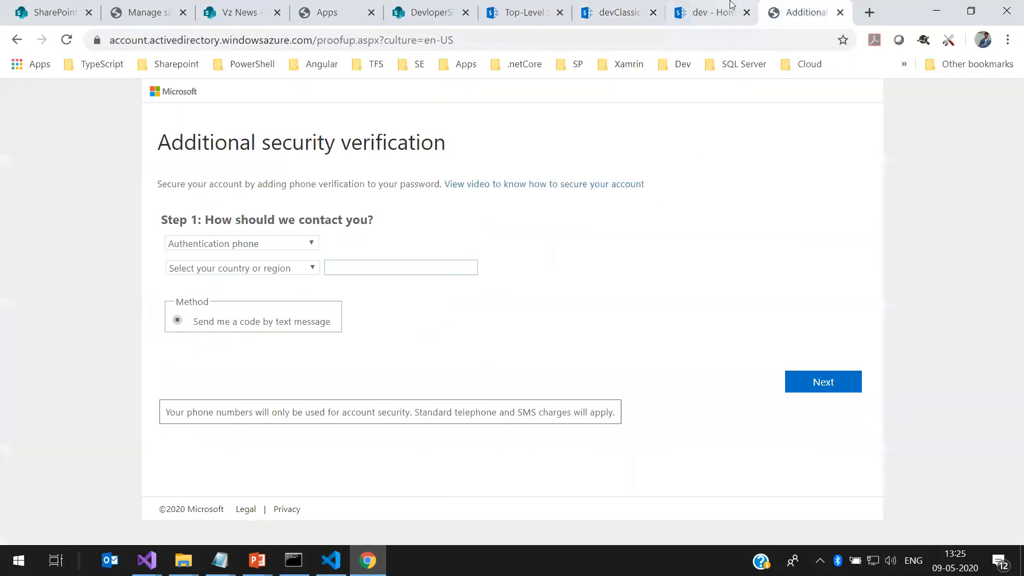
{"action": "left_click", "coordinate": [723, 11]}
{"action": "left_click", "coordinate": [641, 5]}
{"action": "left_click", "coordinate": [539, 11]}
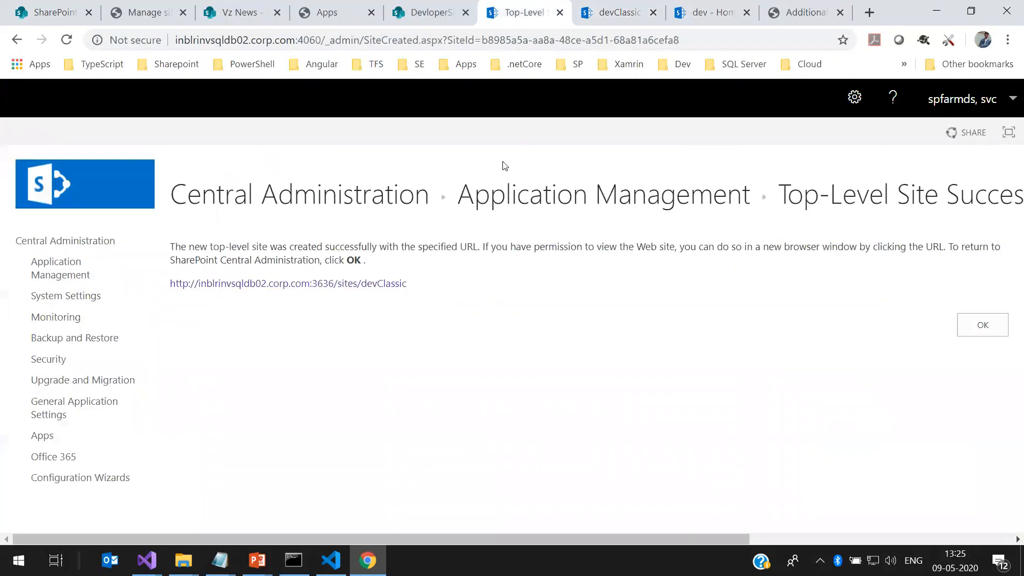
{"action": "left_click", "coordinate": [430, 7]}
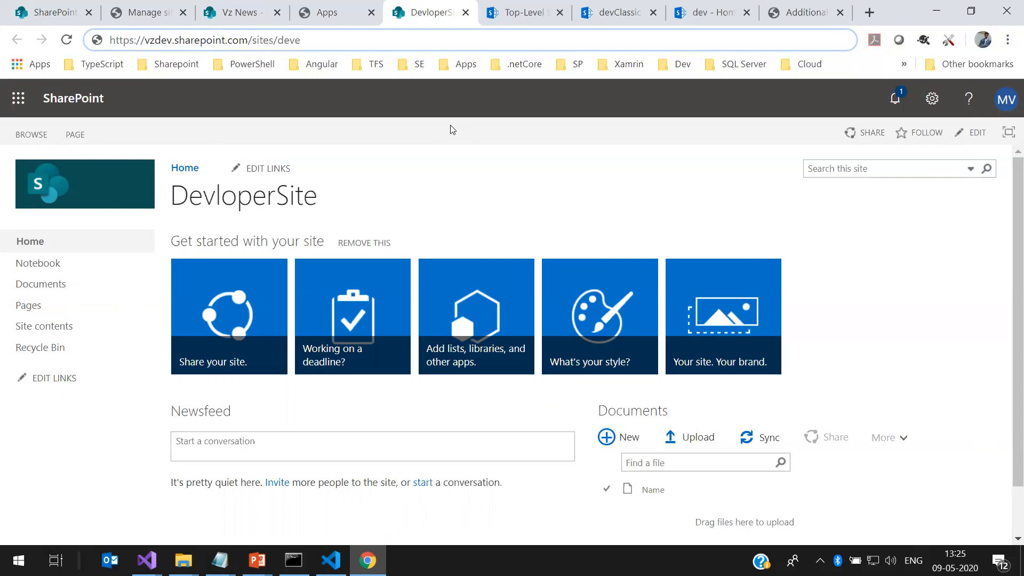
{"action": "left_click", "coordinate": [247, 19]}
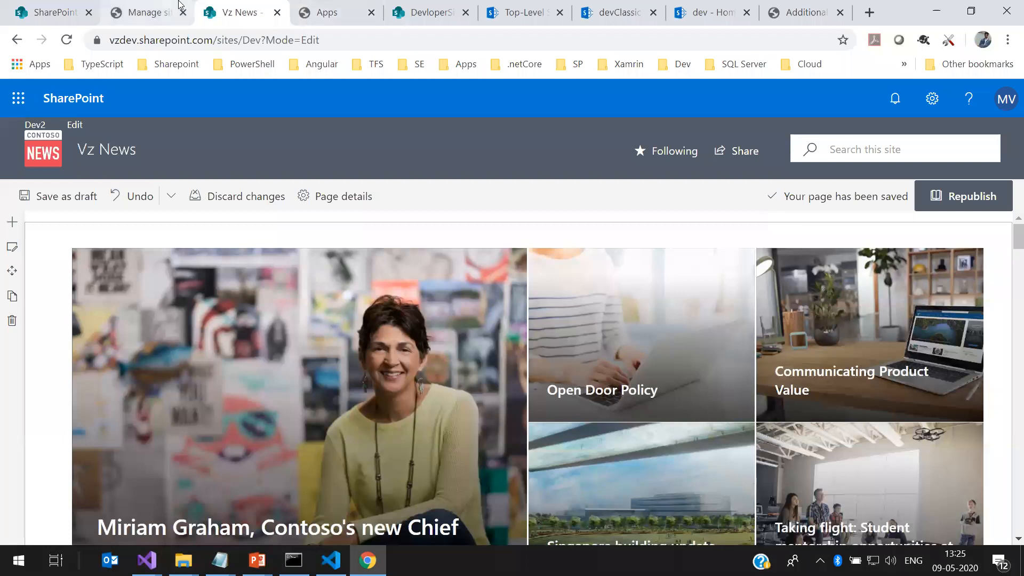
{"action": "scroll", "coordinate": [436, 417], "scroll_direction": "down", "scroll_amount": 5}
{"action": "scroll", "coordinate": [445, 398], "scroll_direction": "up", "scroll_amount": 5}
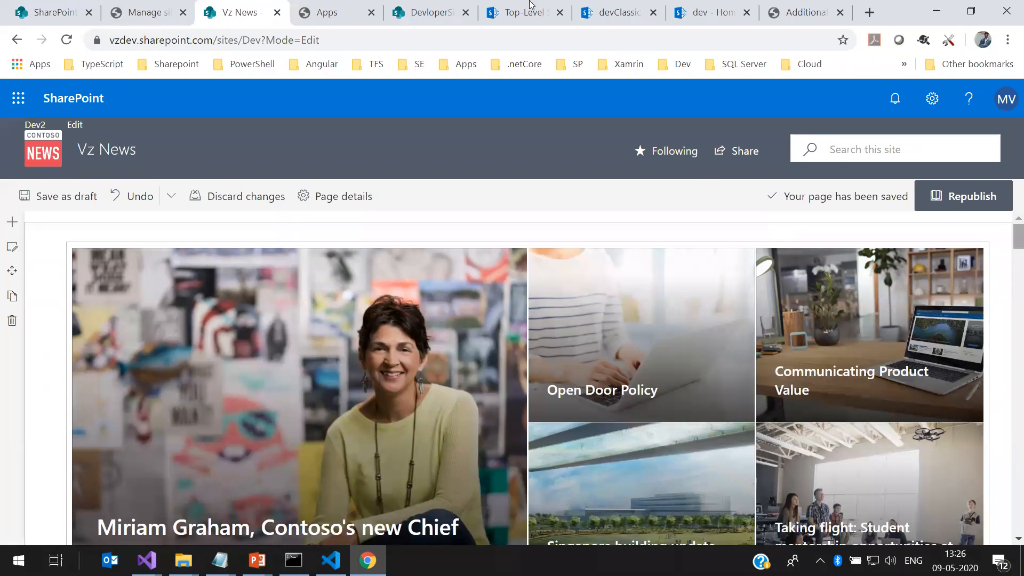
View the section layouts on the Vz News page, then browse its full list of modern web parts
{"action": "left_click", "coordinate": [13, 223]}
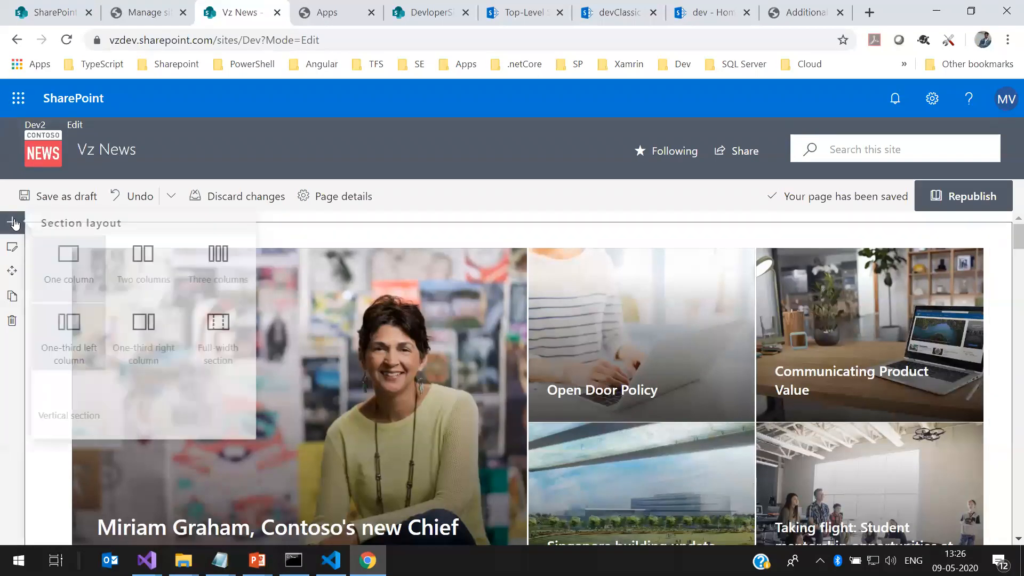
{"action": "left_click", "coordinate": [529, 233]}
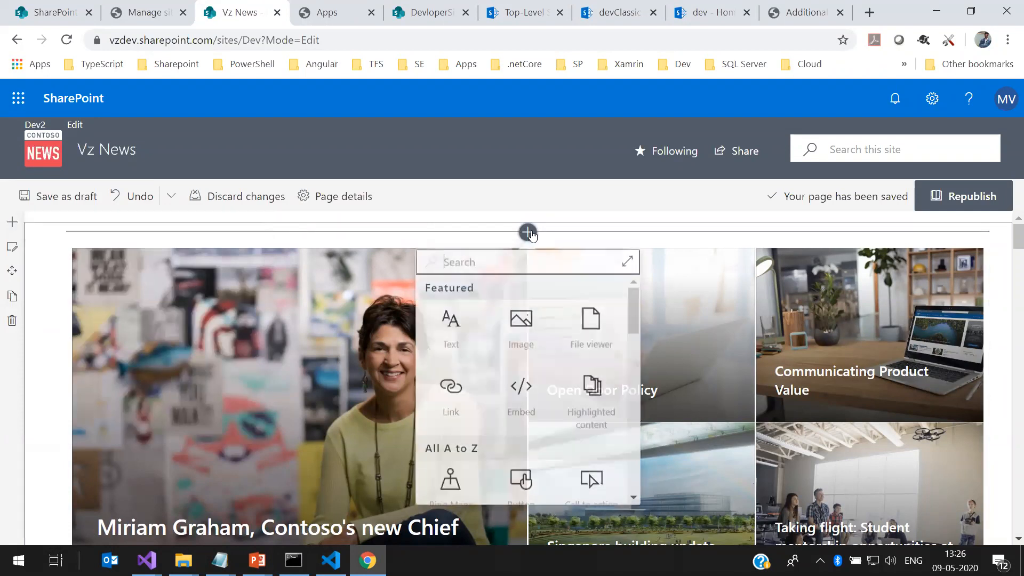
{"action": "scroll", "coordinate": [521, 317], "scroll_direction": "down", "scroll_amount": 3}
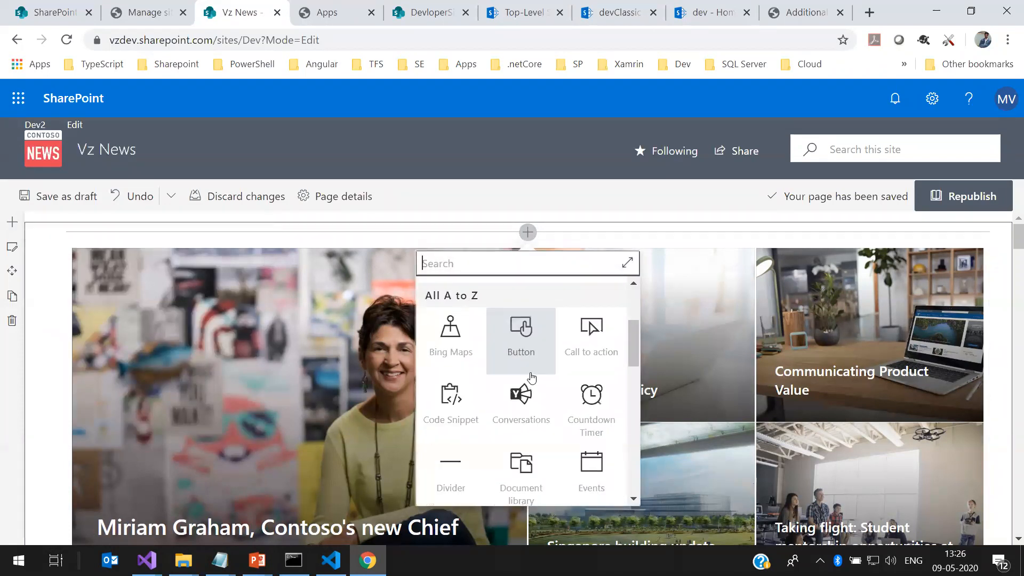
{"action": "scroll", "coordinate": [524, 373], "scroll_direction": "down", "scroll_amount": 3}
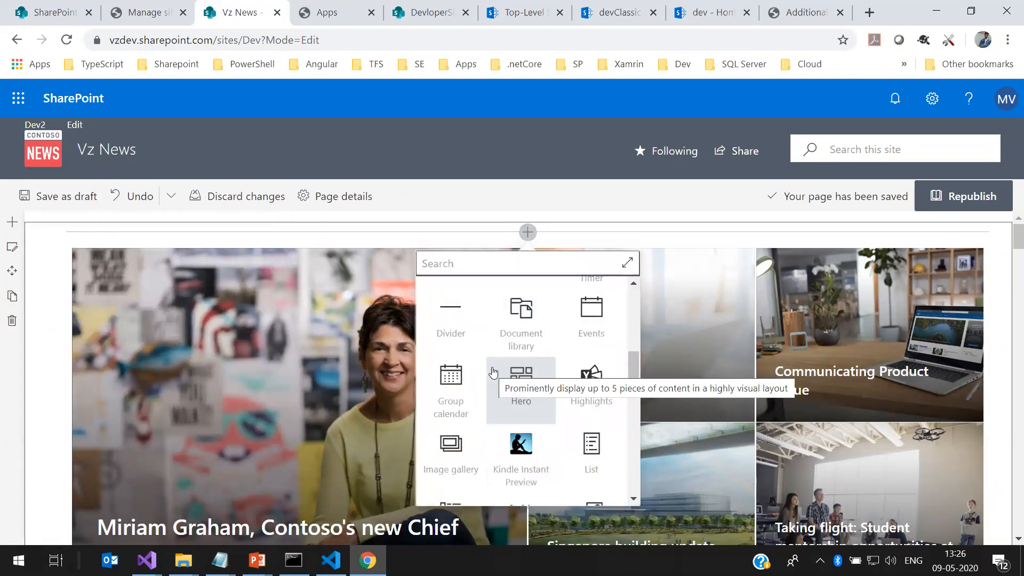
{"action": "scroll", "coordinate": [496, 368], "scroll_direction": "down", "scroll_amount": 5}
{"action": "scroll", "coordinate": [504, 362], "scroll_direction": "down", "scroll_amount": 3}
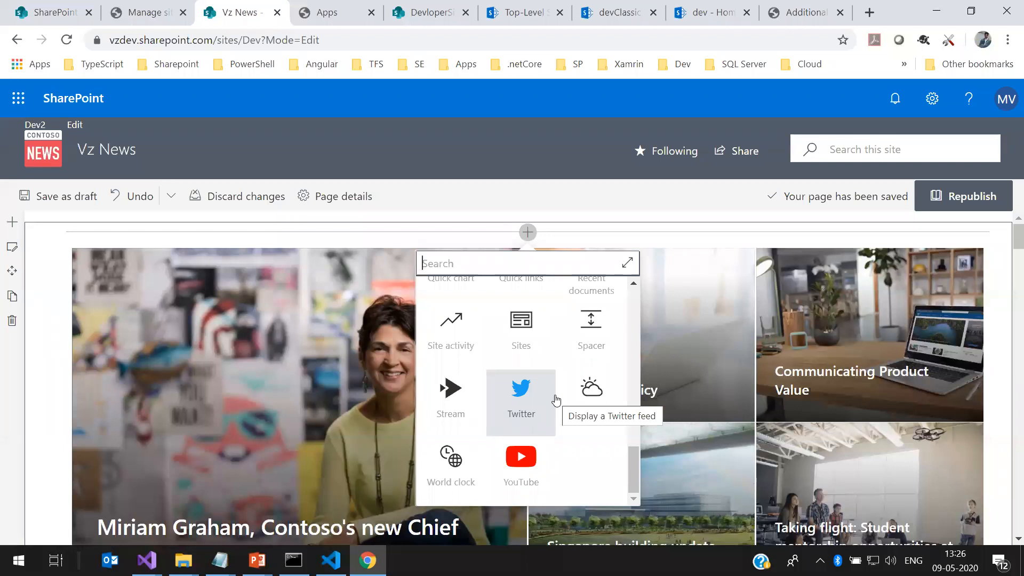
Switch to the SharePoint_Admin_Training presentation in PowerPoint and go to slide 13 on the SharePoint Framework (SPFx)
{"action": "mouse_move", "coordinate": [256, 559]}
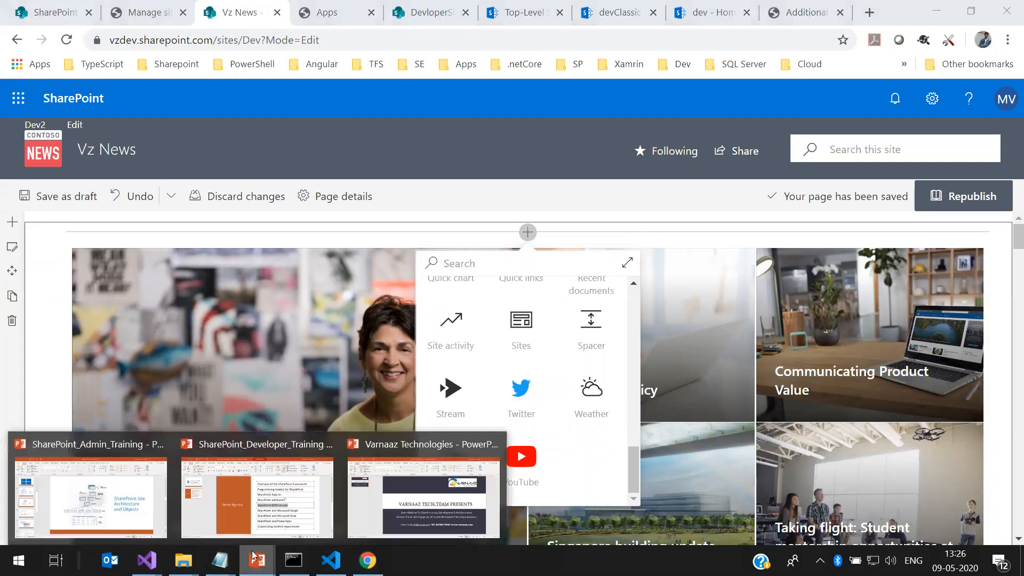
{"action": "left_click", "coordinate": [127, 495]}
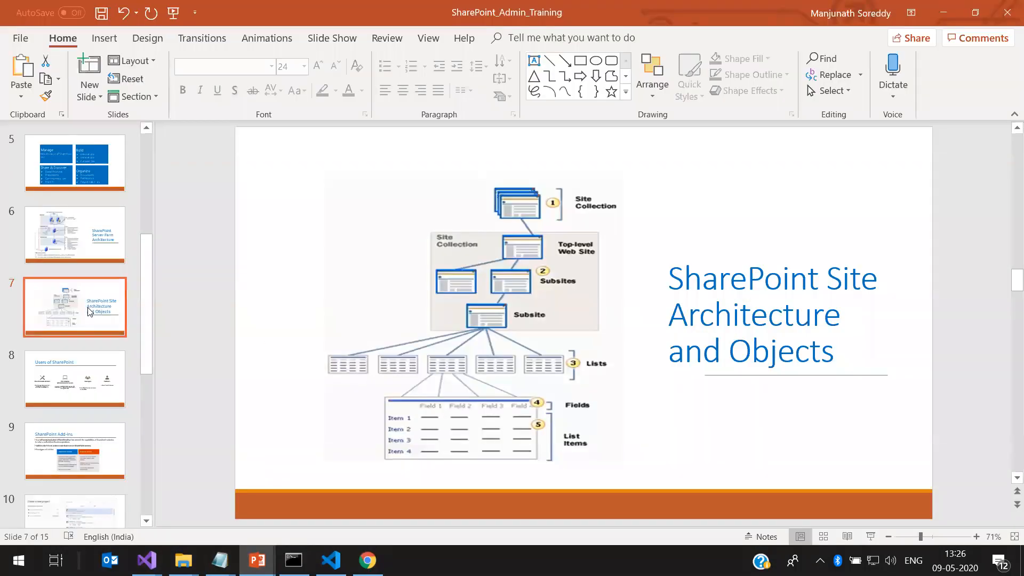
{"action": "left_click", "coordinate": [77, 362]}
{"action": "left_click", "coordinate": [73, 441]}
{"action": "left_click", "coordinate": [72, 510]}
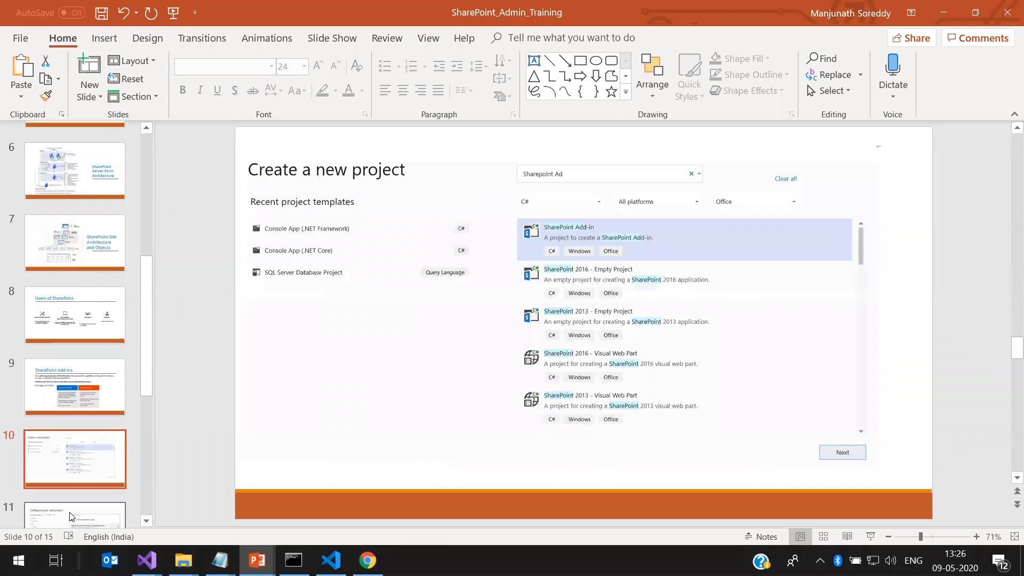
{"action": "left_click", "coordinate": [71, 517]}
{"action": "left_click", "coordinate": [82, 355]}
{"action": "left_click", "coordinate": [75, 418]}
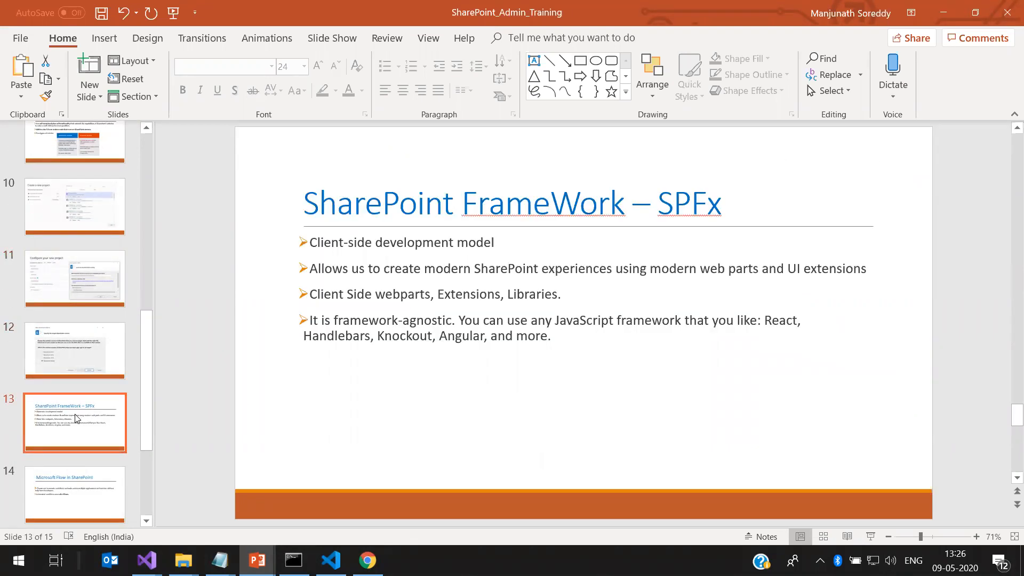